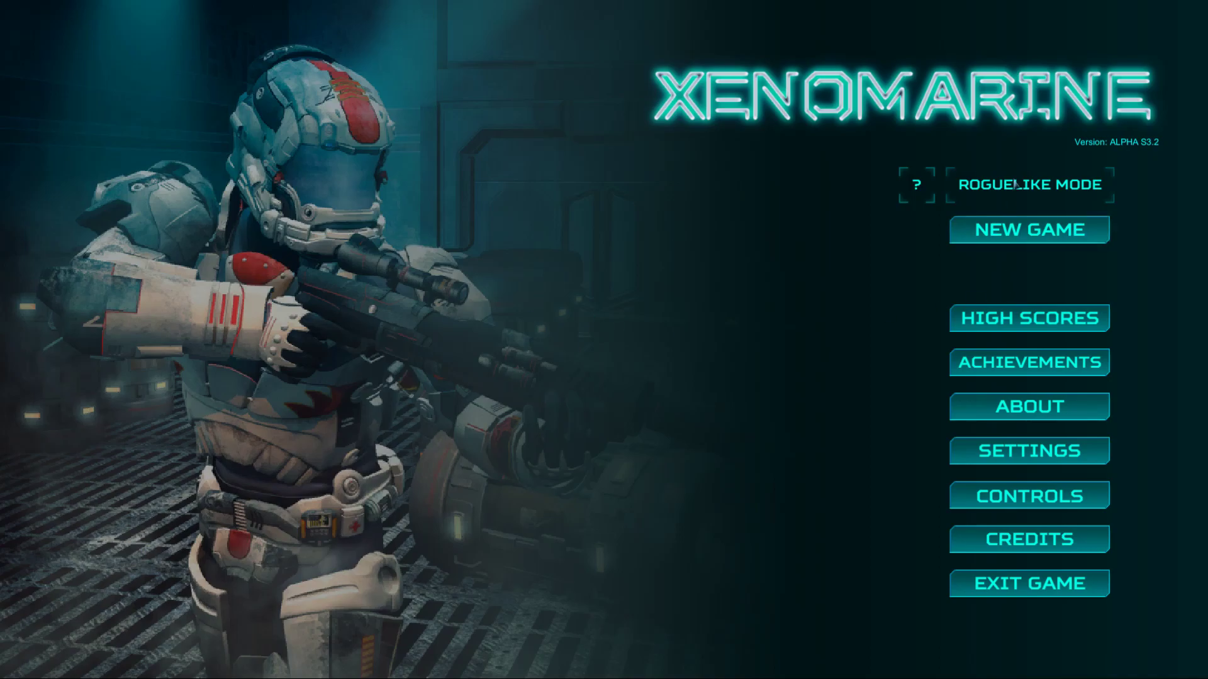
- Toggle the game mode to Adventure and back to Roguelike, then view the mode explanation
click(1016, 189)
click(1008, 188)
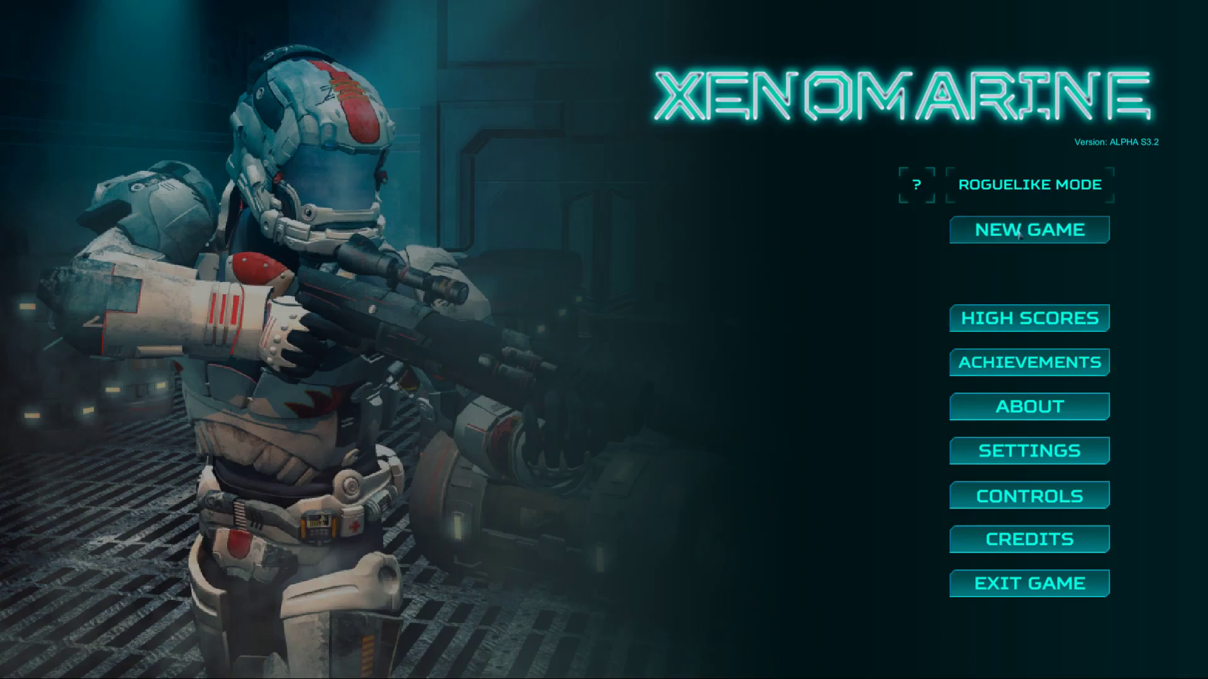
click(915, 185)
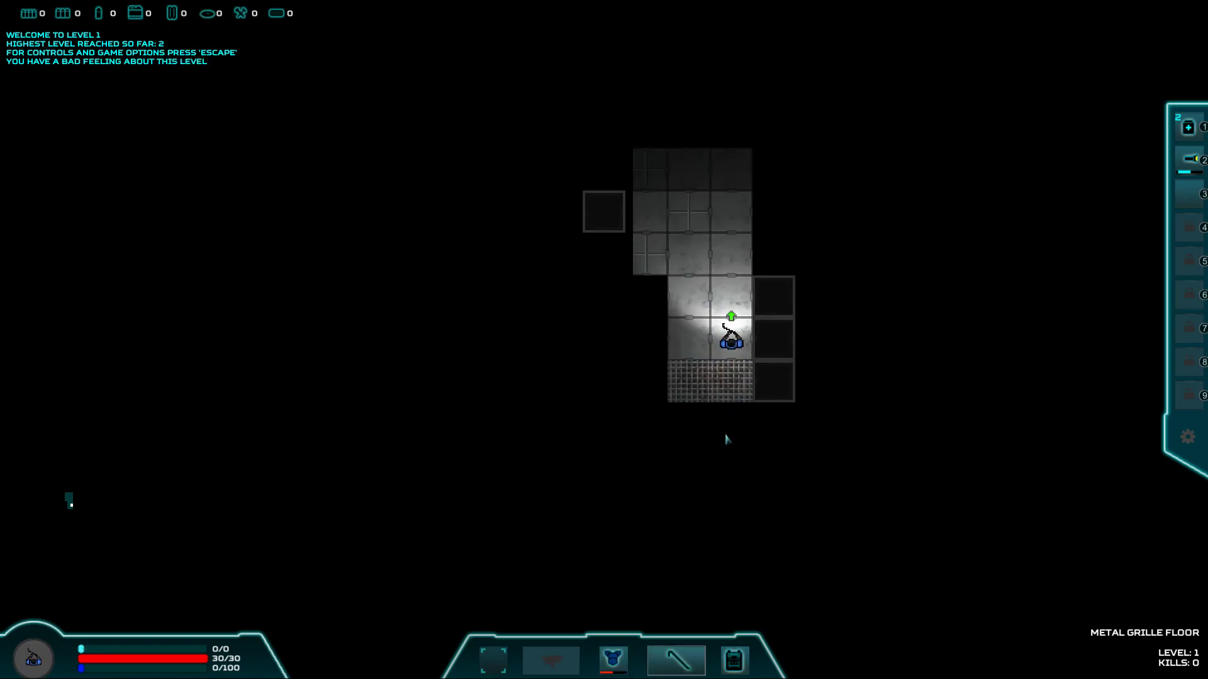
- Check the inventory, then walk down the corridor and kill the Wurm Swarm
key(i)
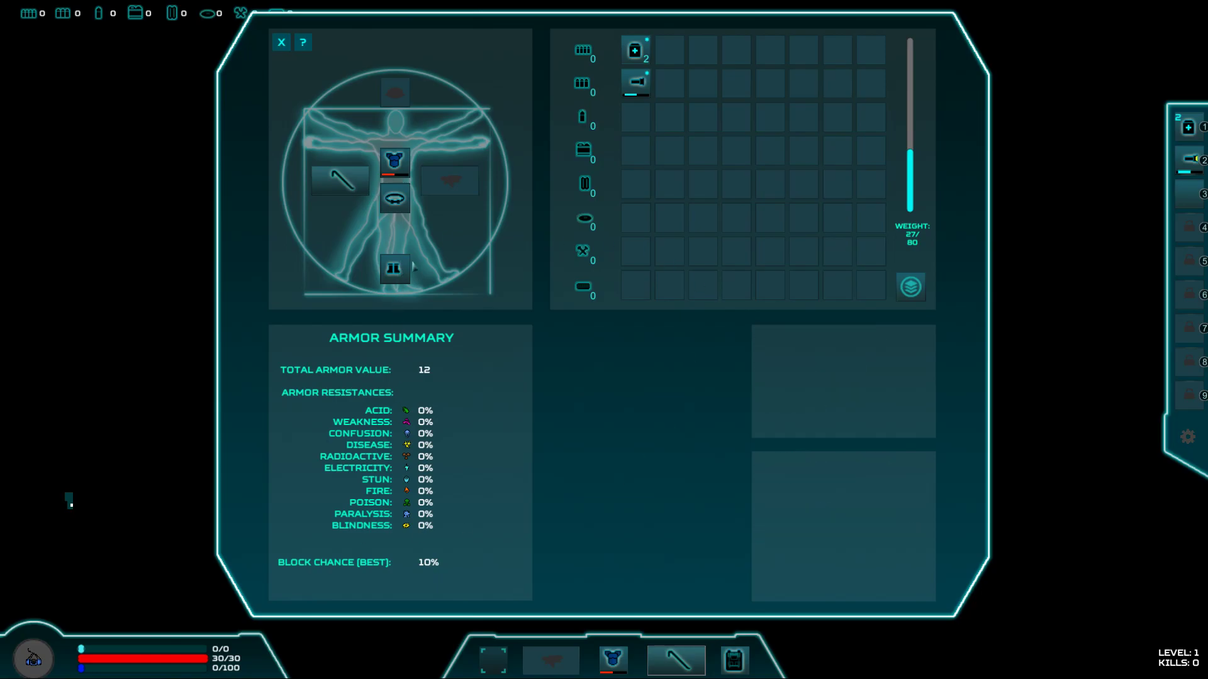
key(Escape)
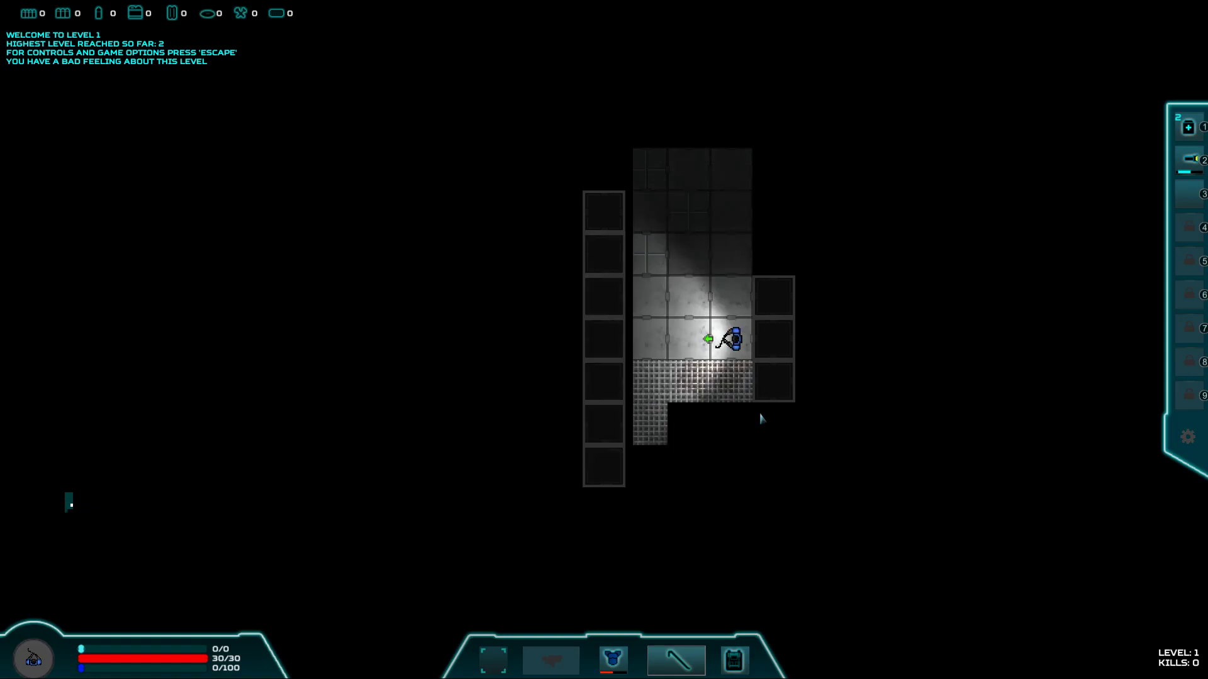
key(a)
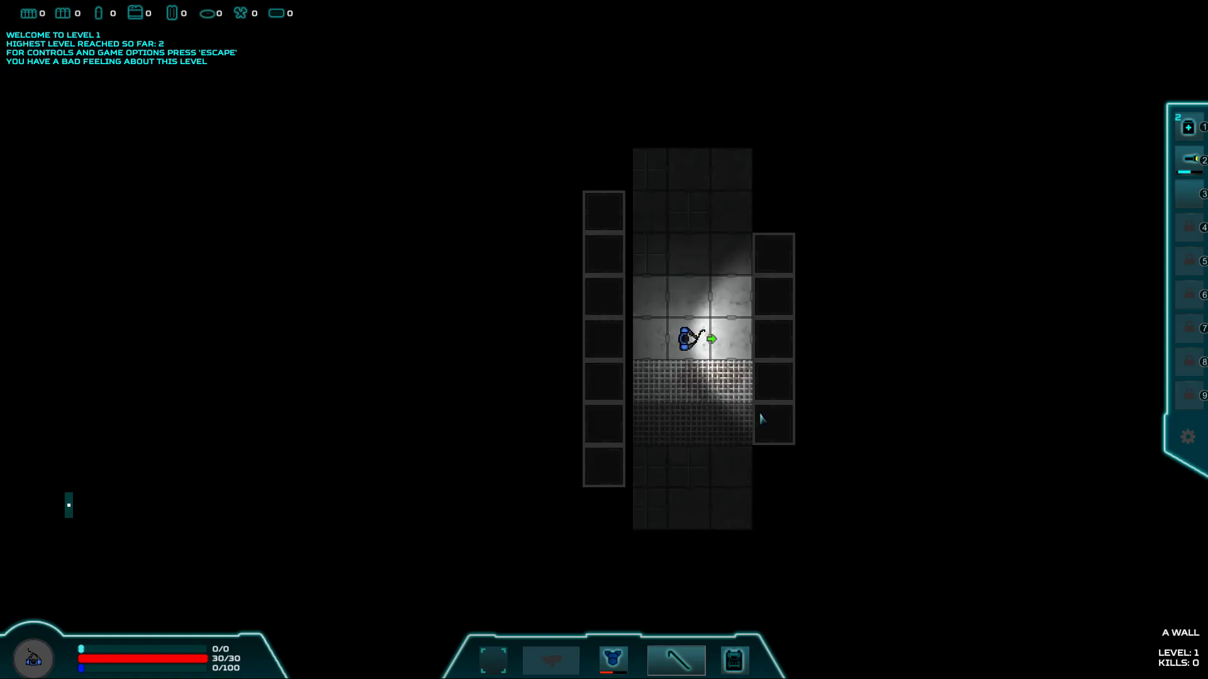
key(s)
key(s)
key(s)
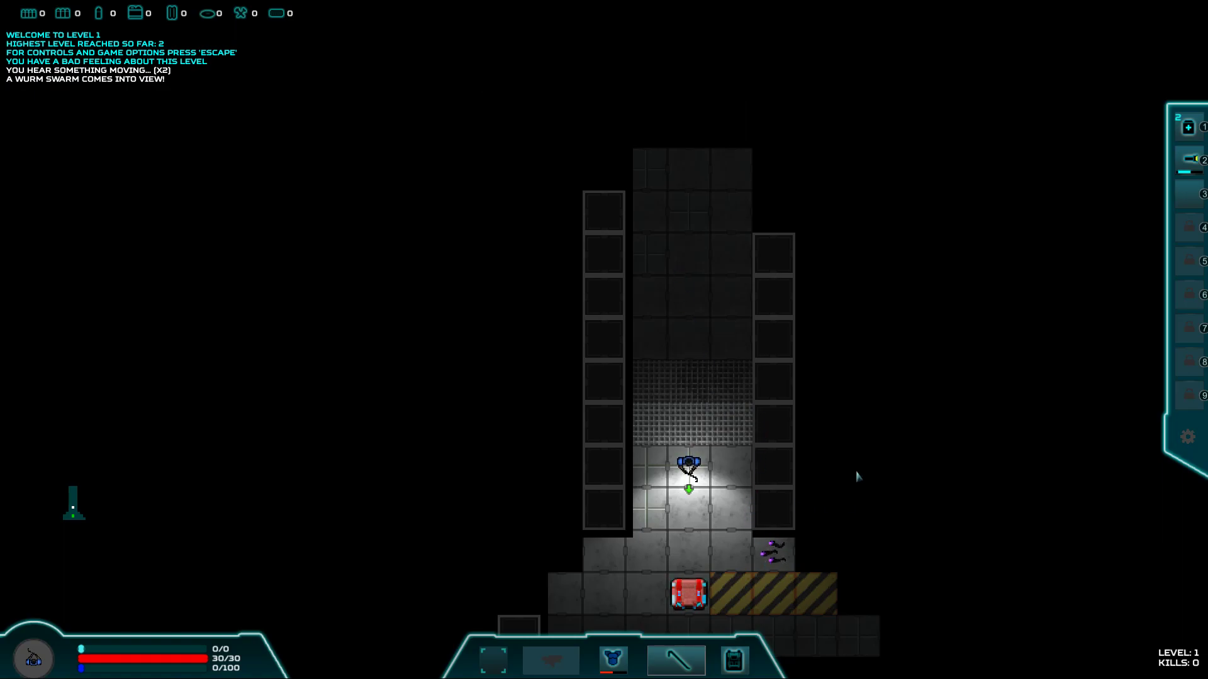
key(d)
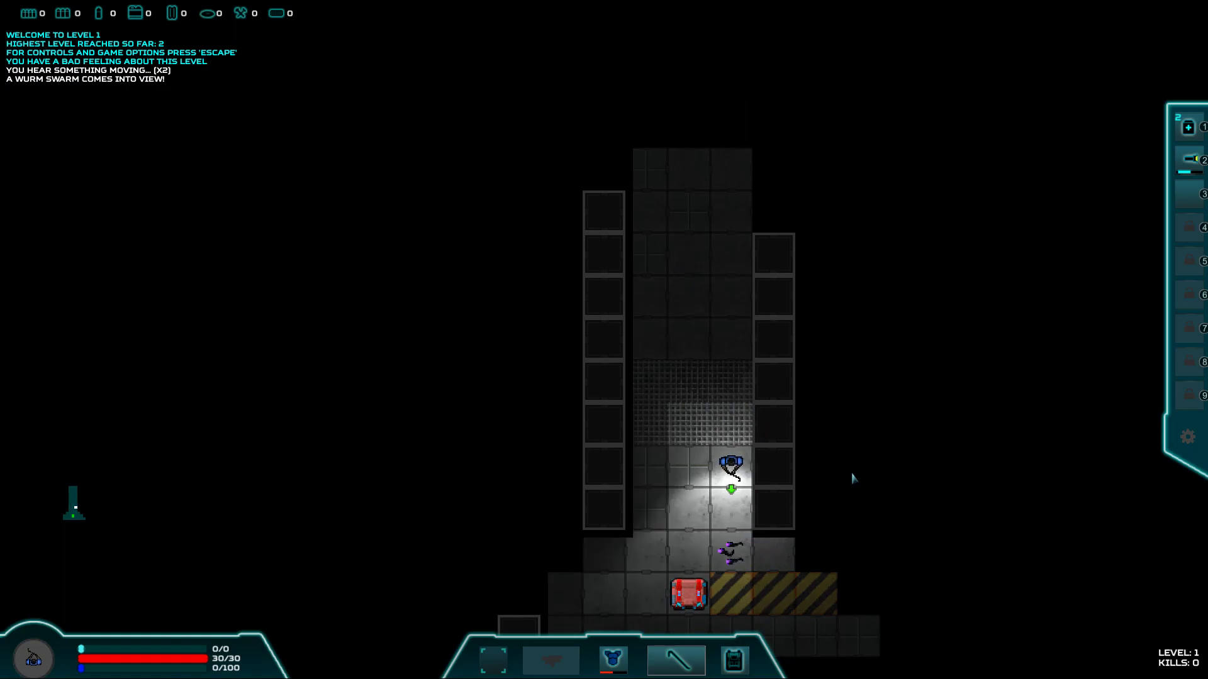
key(s)
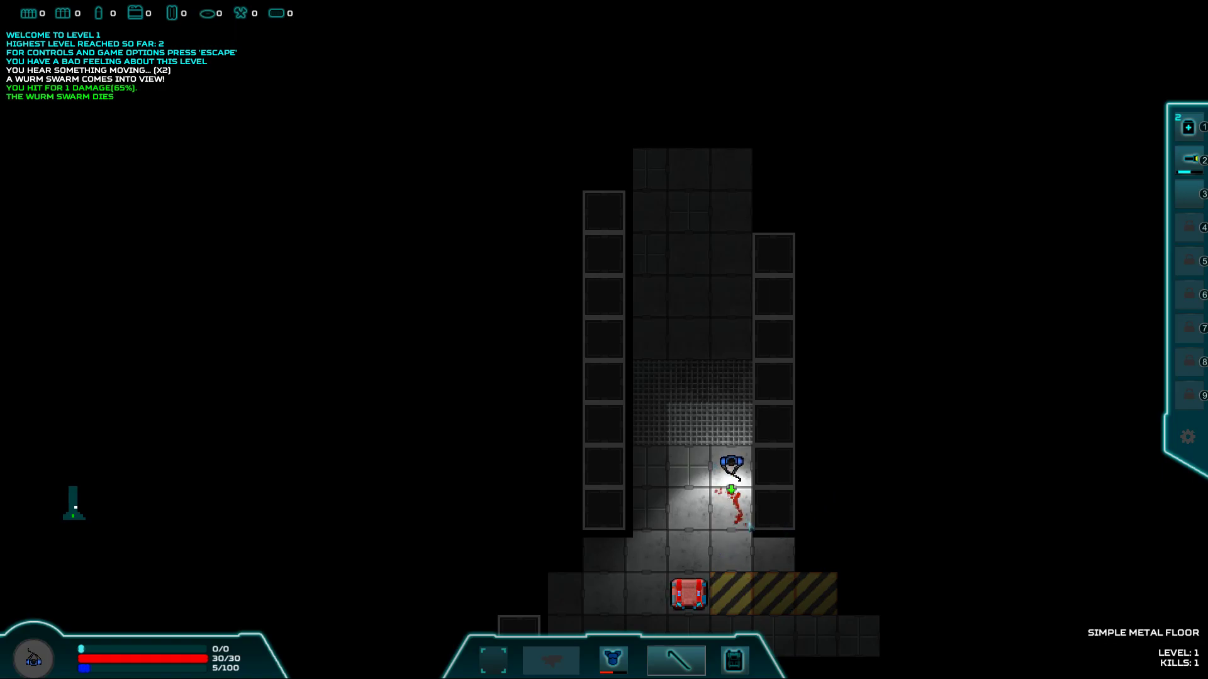
- Open the large crate to loot the Ruger Pistol and bring up the inventory
key(s)
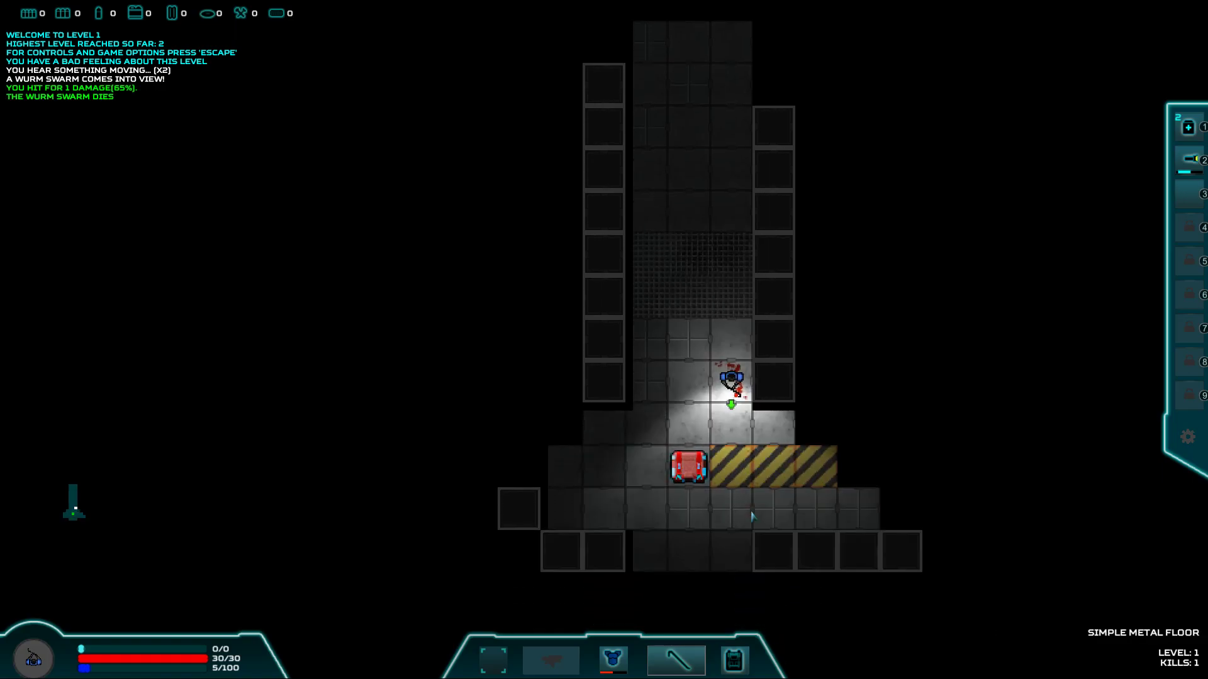
key(a)
click(690, 474)
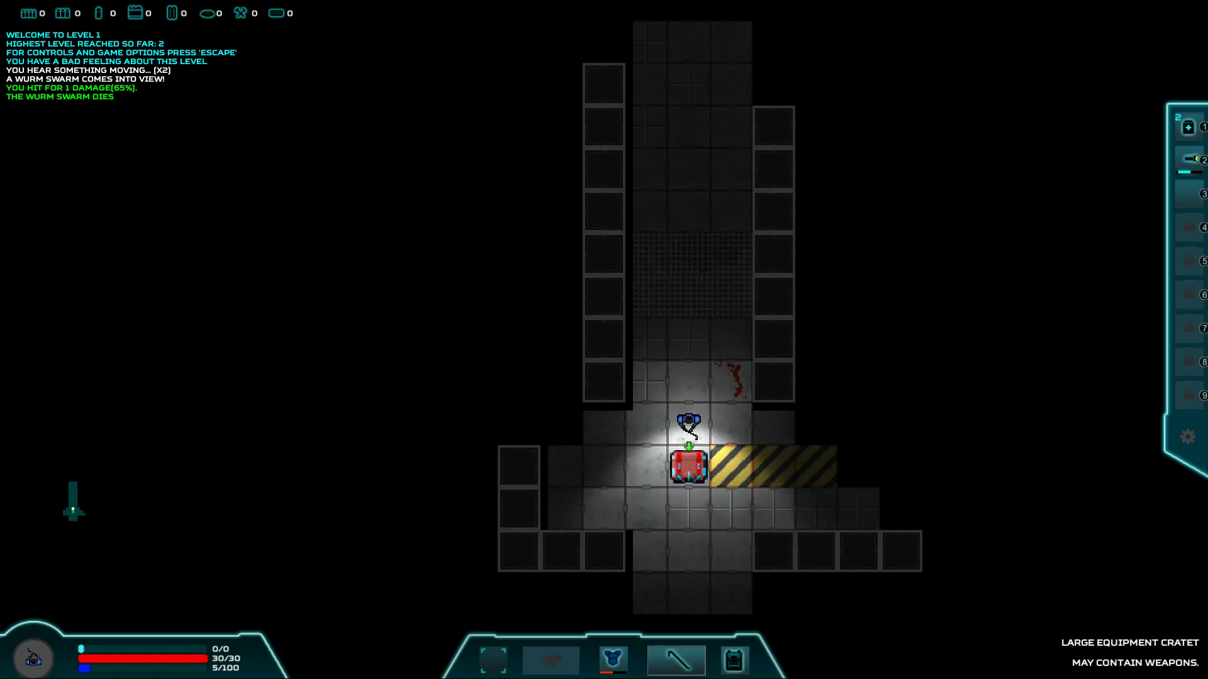
key(i)
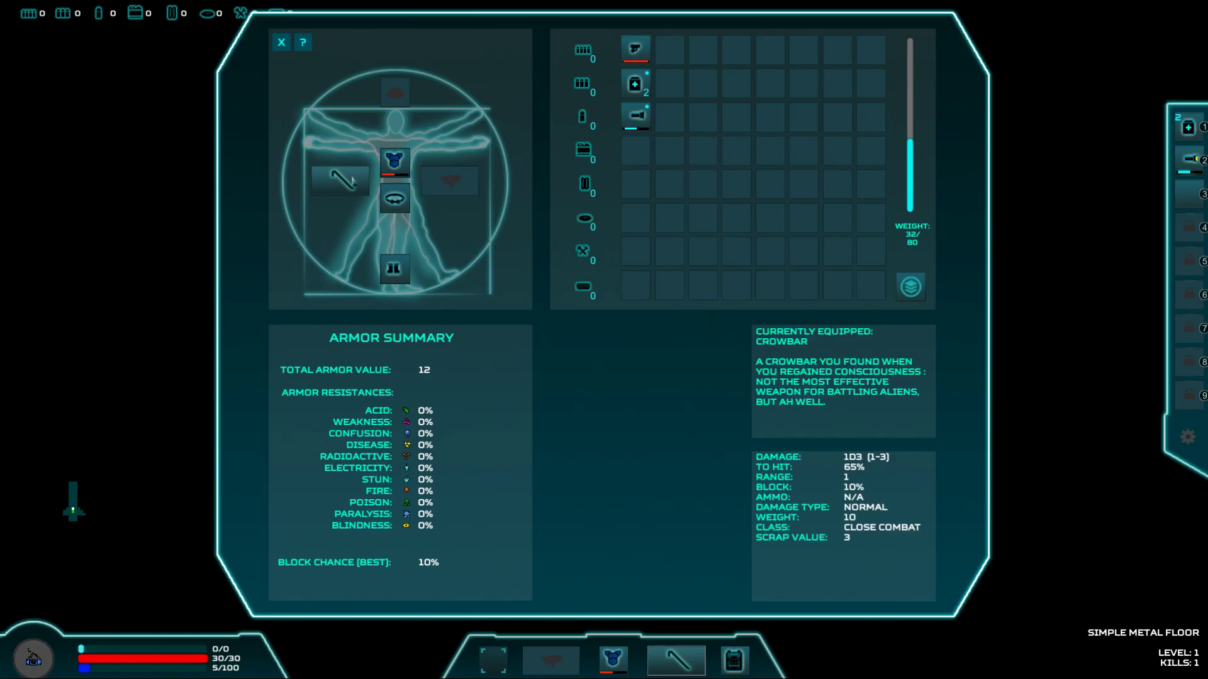
- Equip the Ruger Pistol in the crowbar's place and put the crowbar on the quick-use bar
mouse_move(340, 179)
mouse_down()
mouse_move(557, 167)
mouse_move(623, 149)
mouse_up()
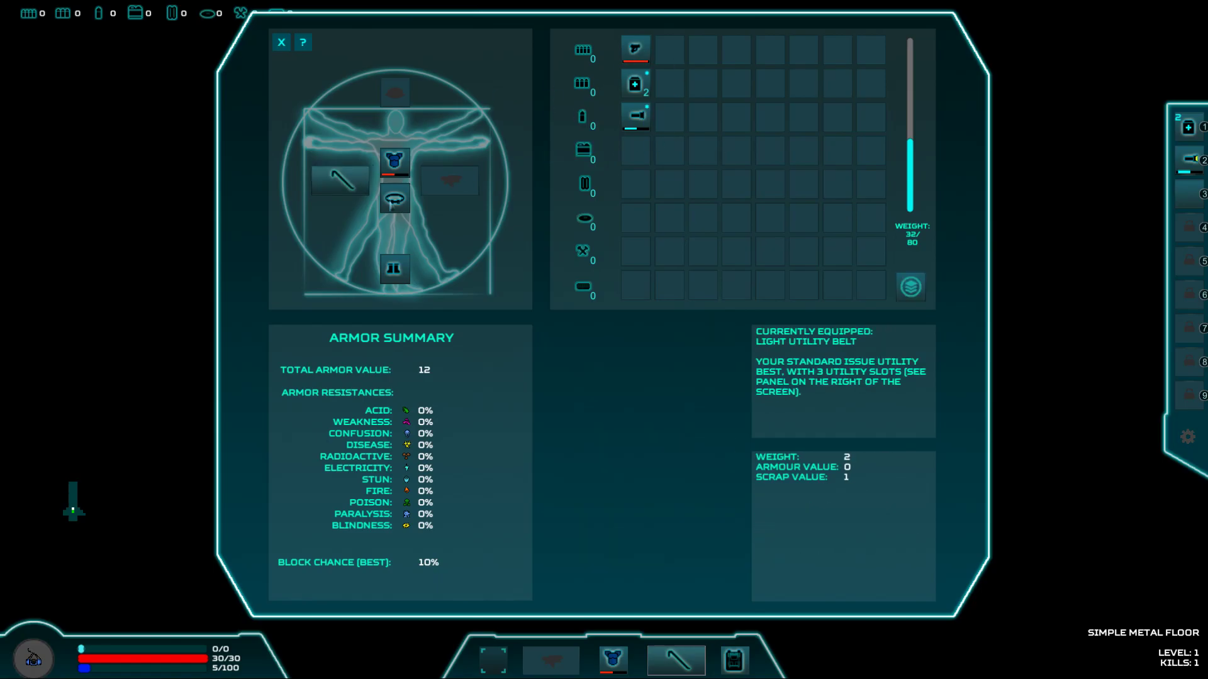
drag(515, 176, 653, 158)
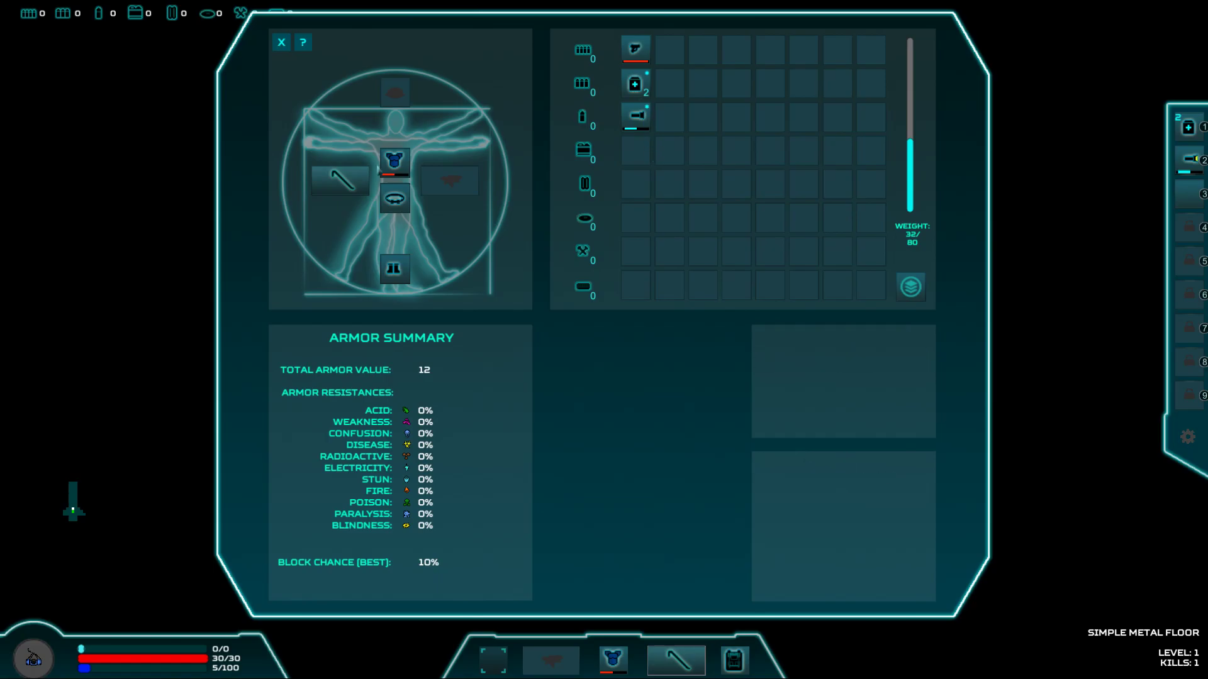
drag(353, 176, 636, 148)
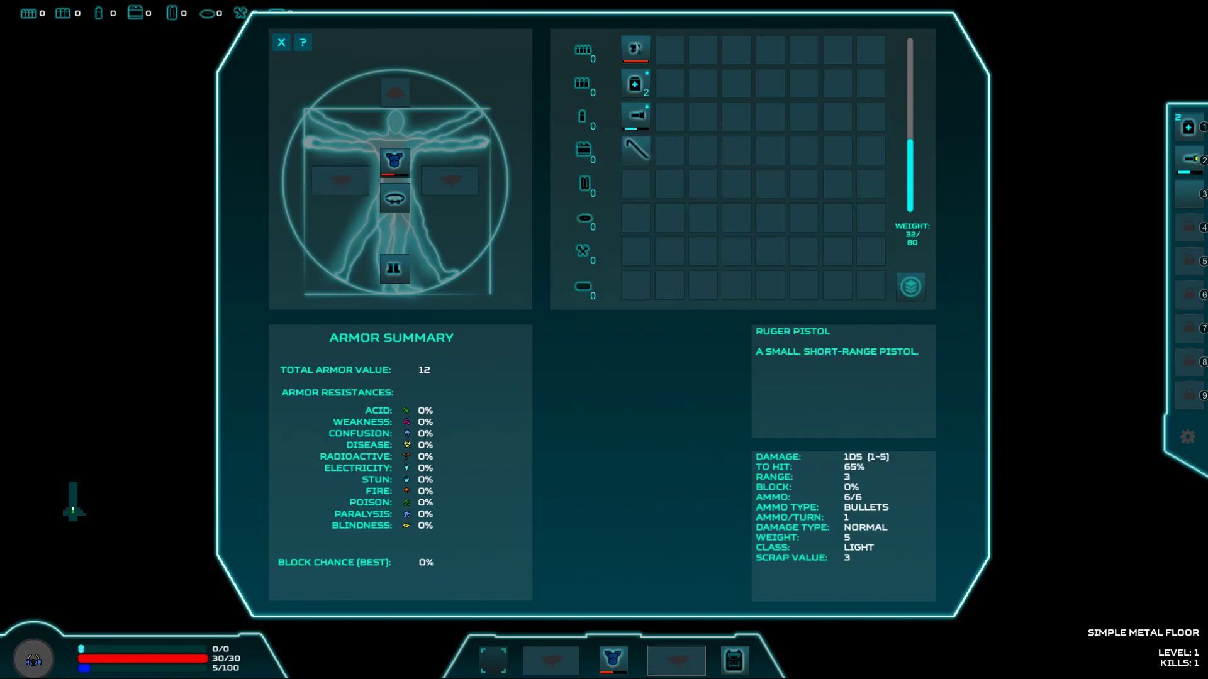
drag(635, 50, 350, 184)
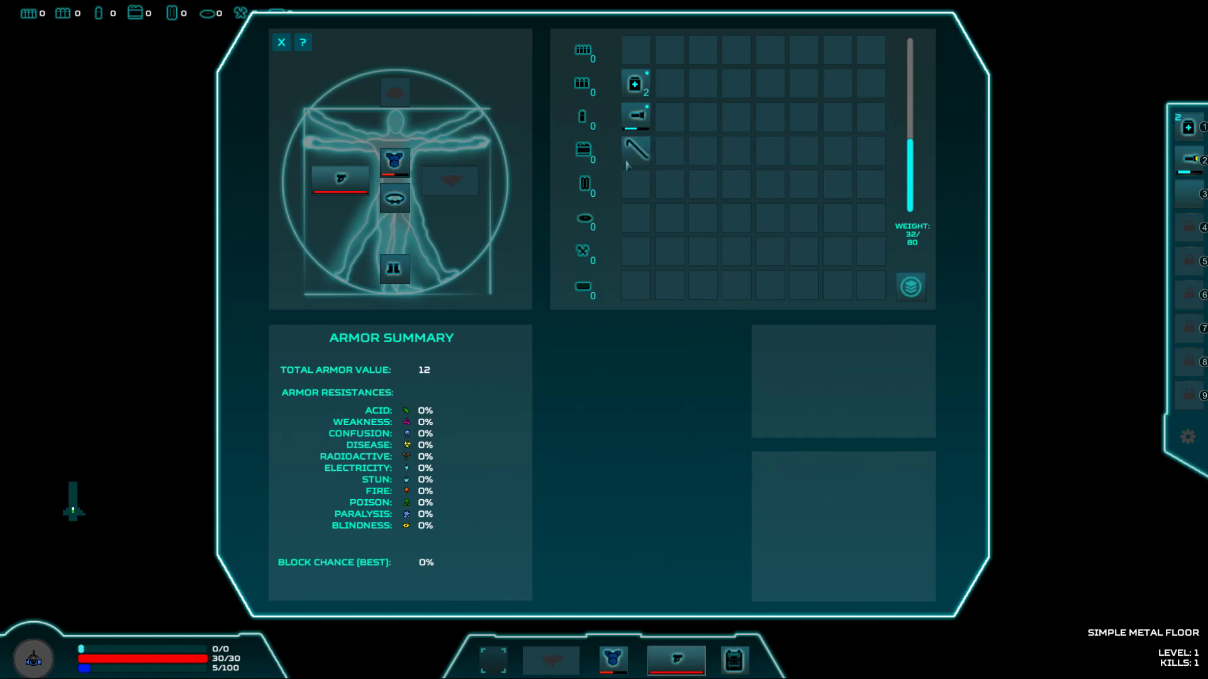
drag(626, 164, 1186, 198)
mouse_move(330, 177)
mouse_down()
mouse_move(1187, 236)
mouse_move(853, 237)
mouse_up()
mouse_move(340, 180)
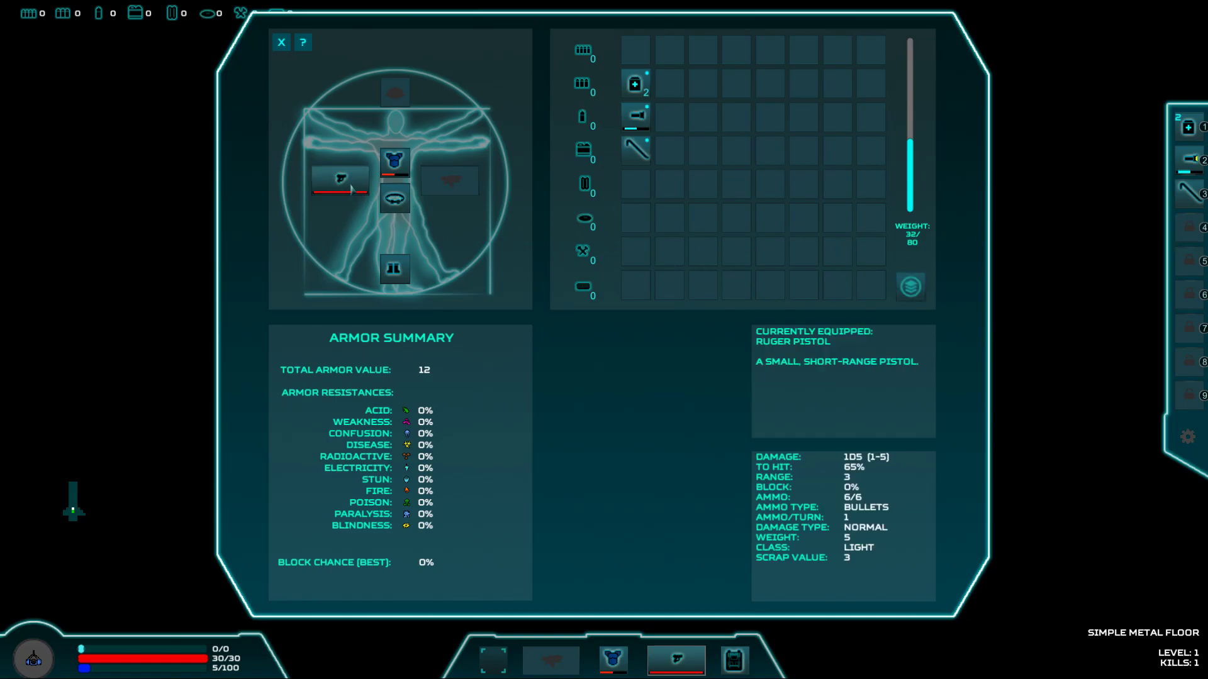
drag(339, 180, 1191, 228)
- Close the inventory and walk east along the hazard corridor to the data terminal
key(i)
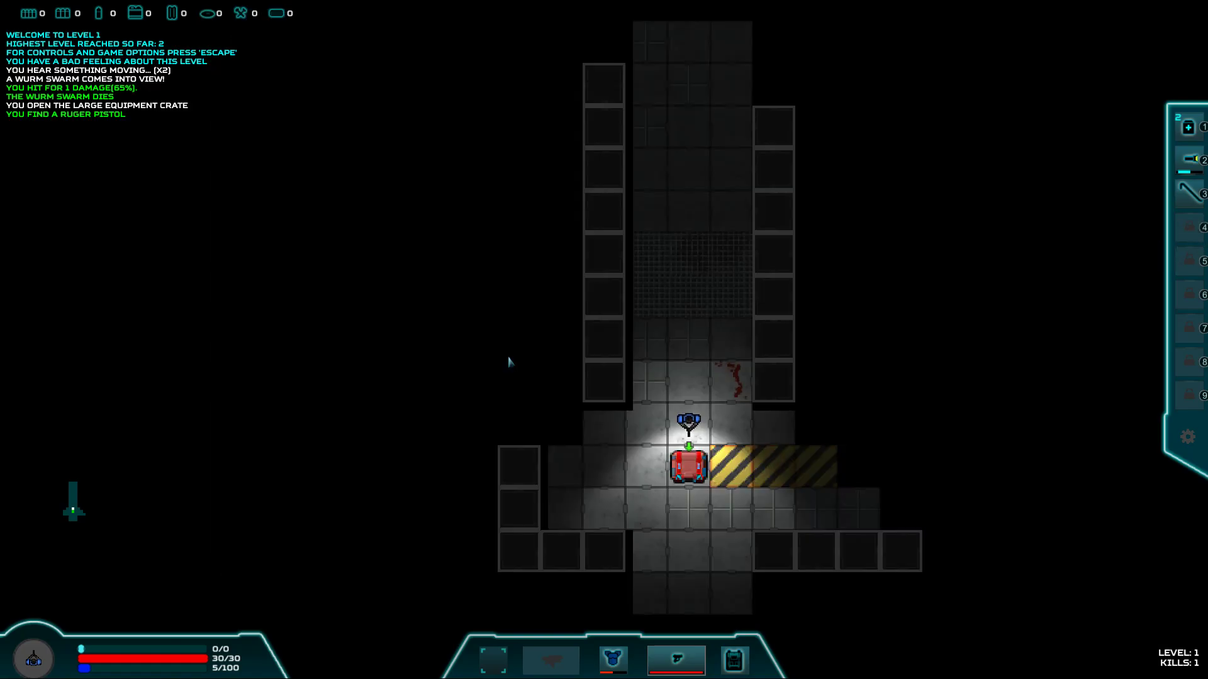
key(Right)
key(Right)
key(Right)
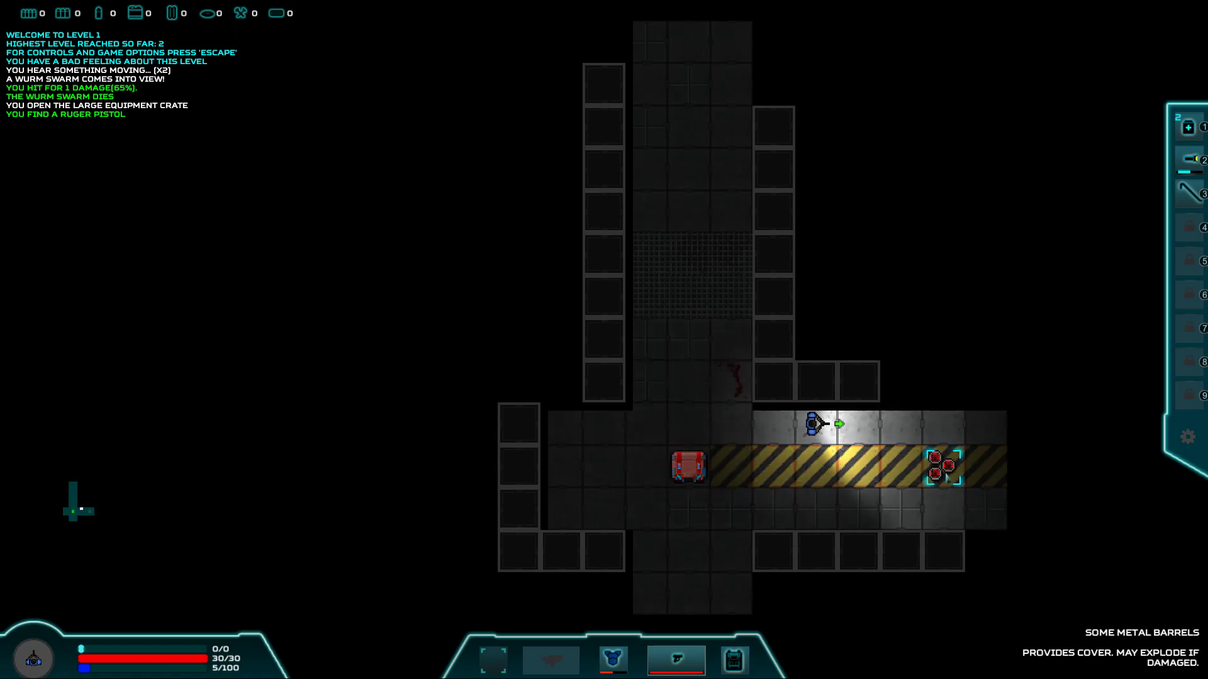
key(Right)
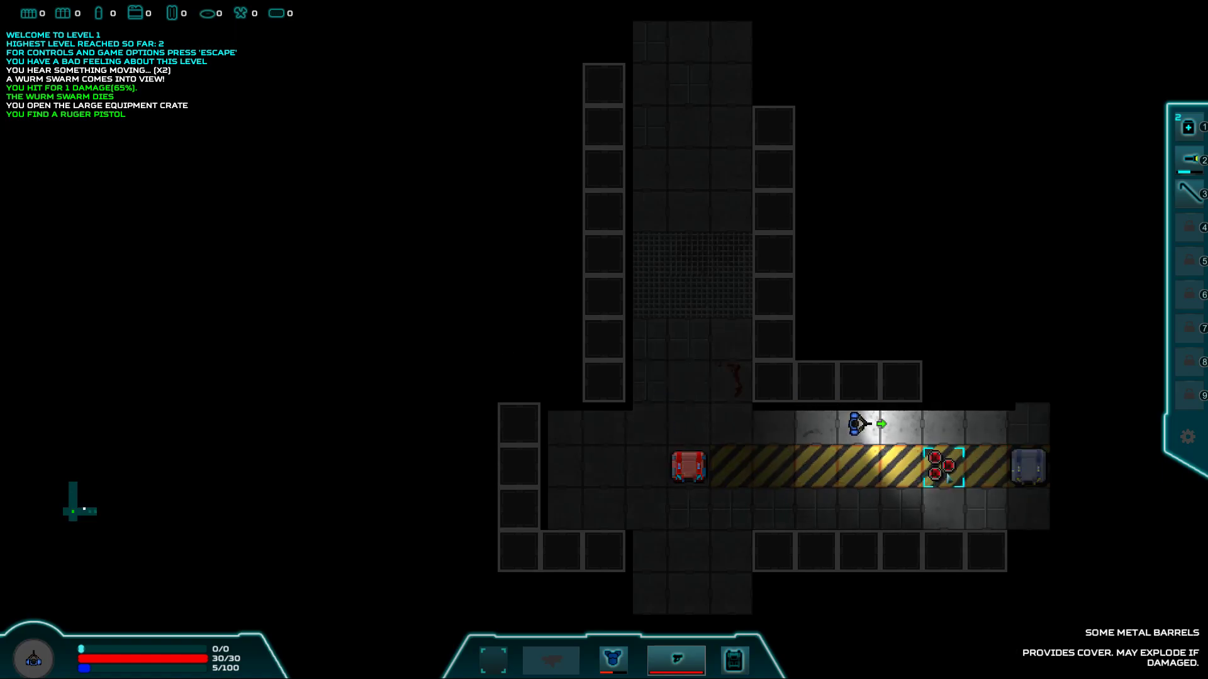
key(Right)
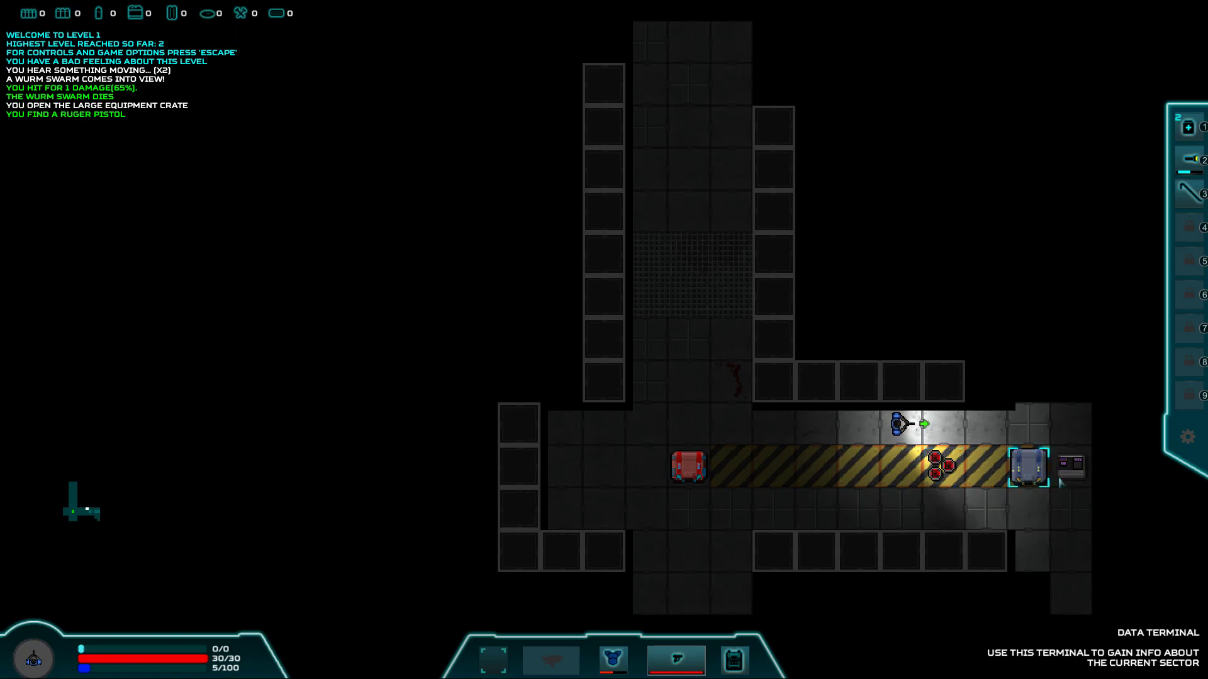
click(1063, 479)
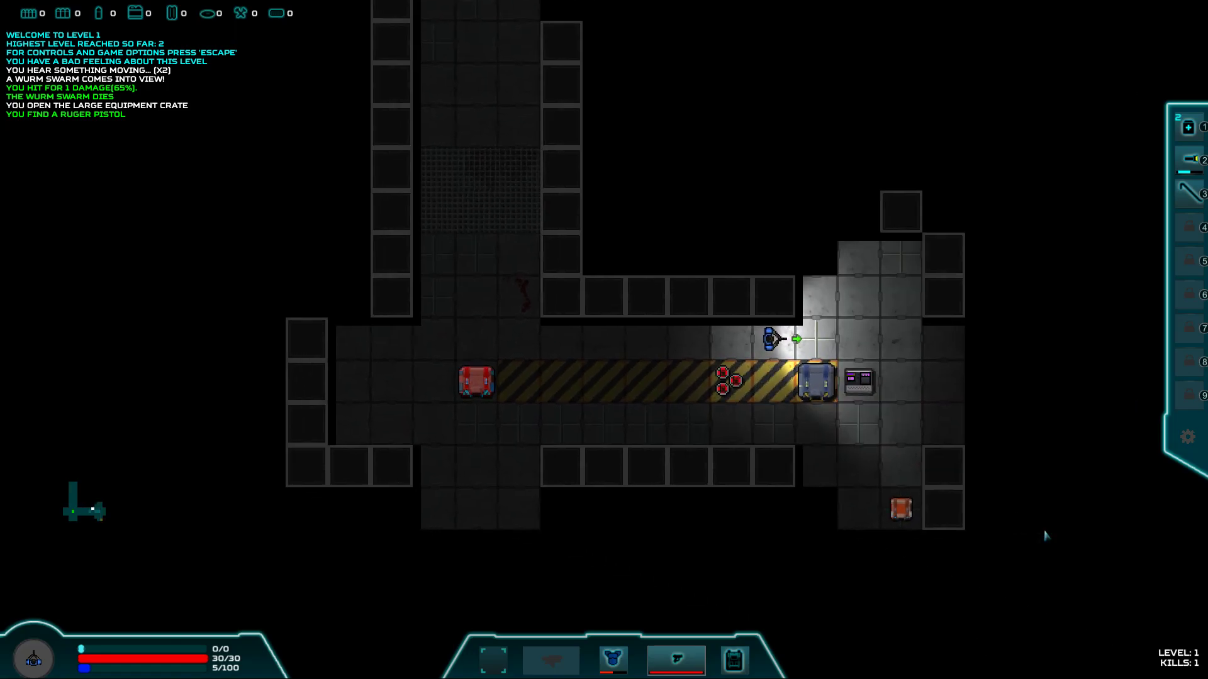
- Attempt the easy hack on the data terminal, which fails but yields 5 bullets
key(Down)
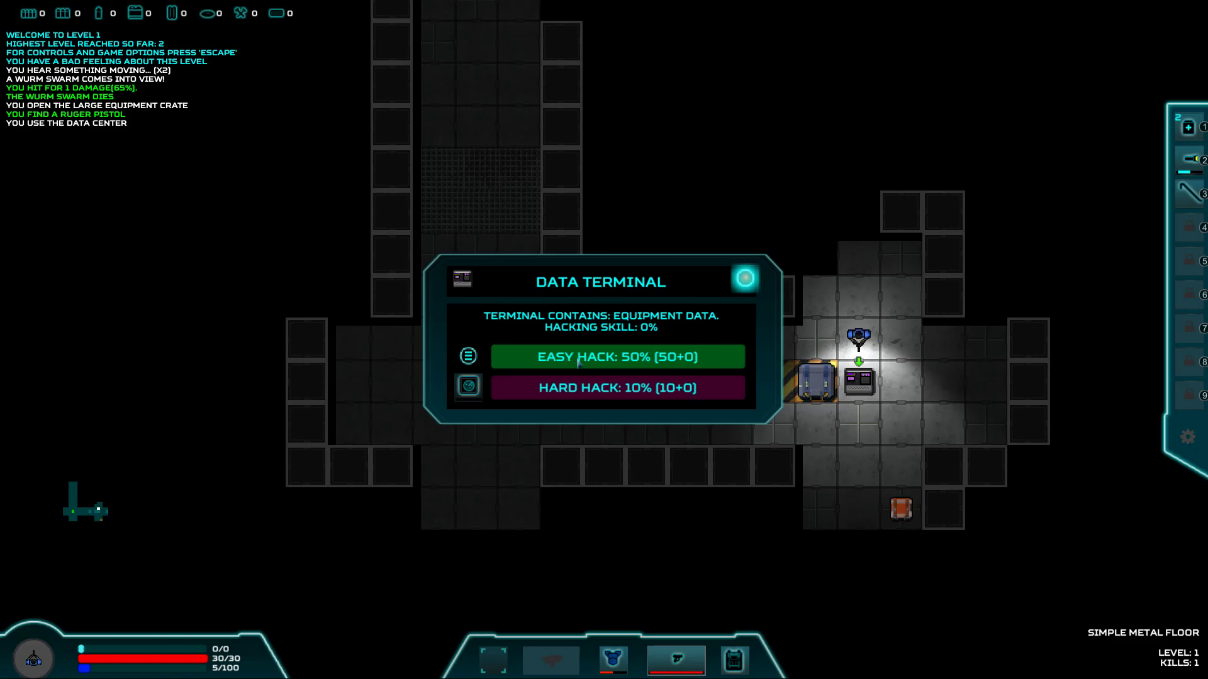
click(578, 363)
click(696, 425)
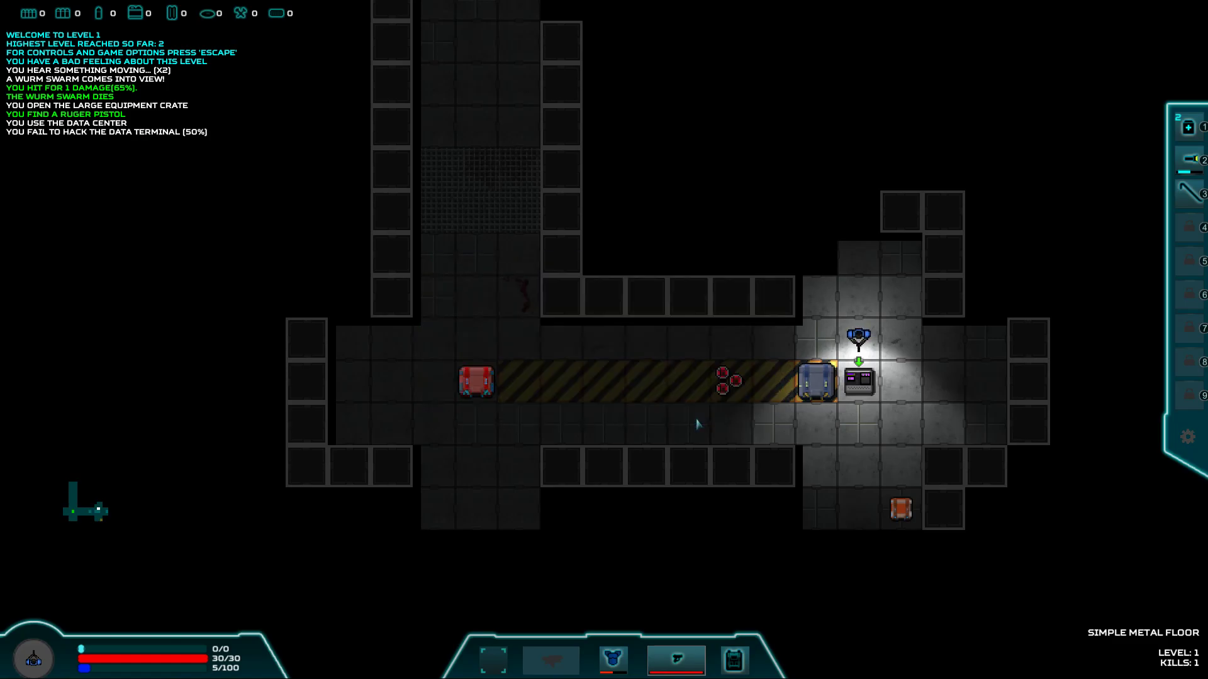
- Step down toward the equipment crate and back up into the hazard corridor
key(d)
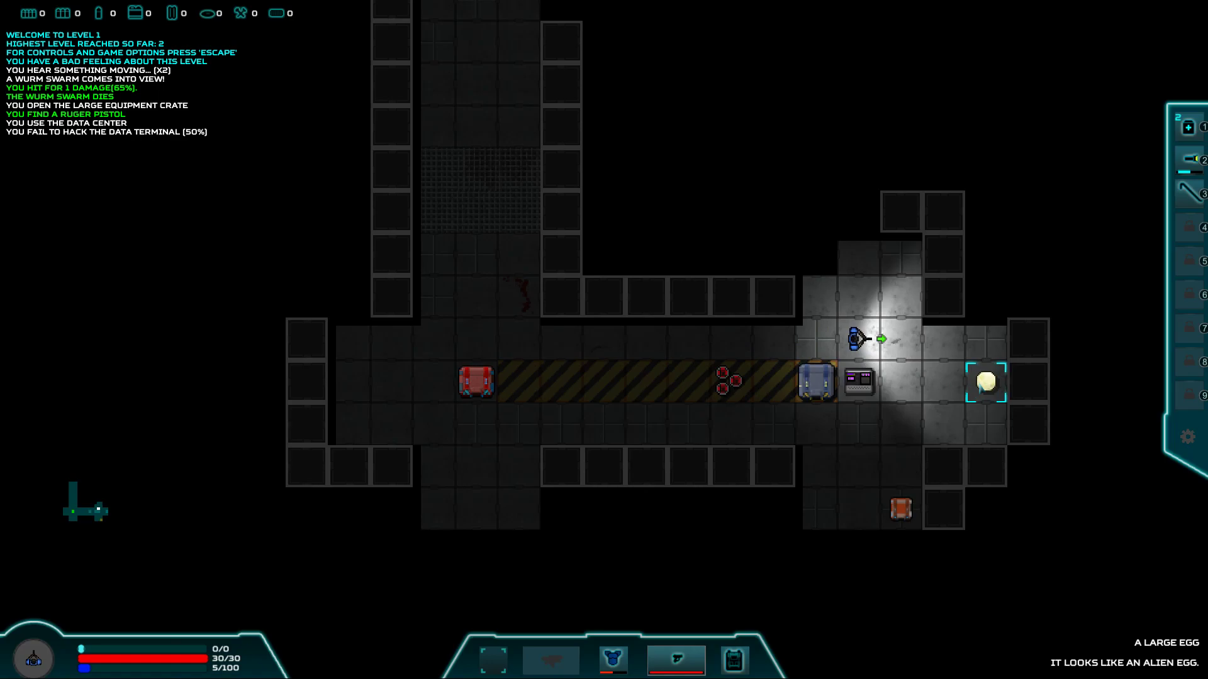
key(w)
key(d)
key(d)
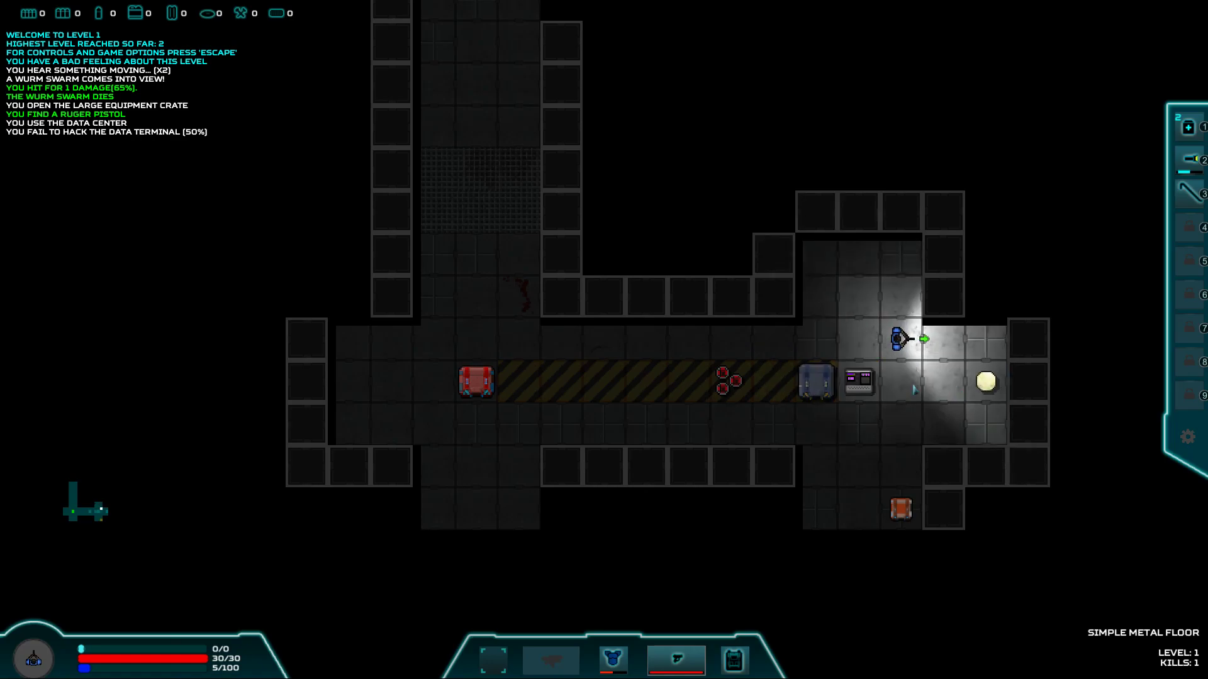
key(s)
key(s)
key(s)
key(s)
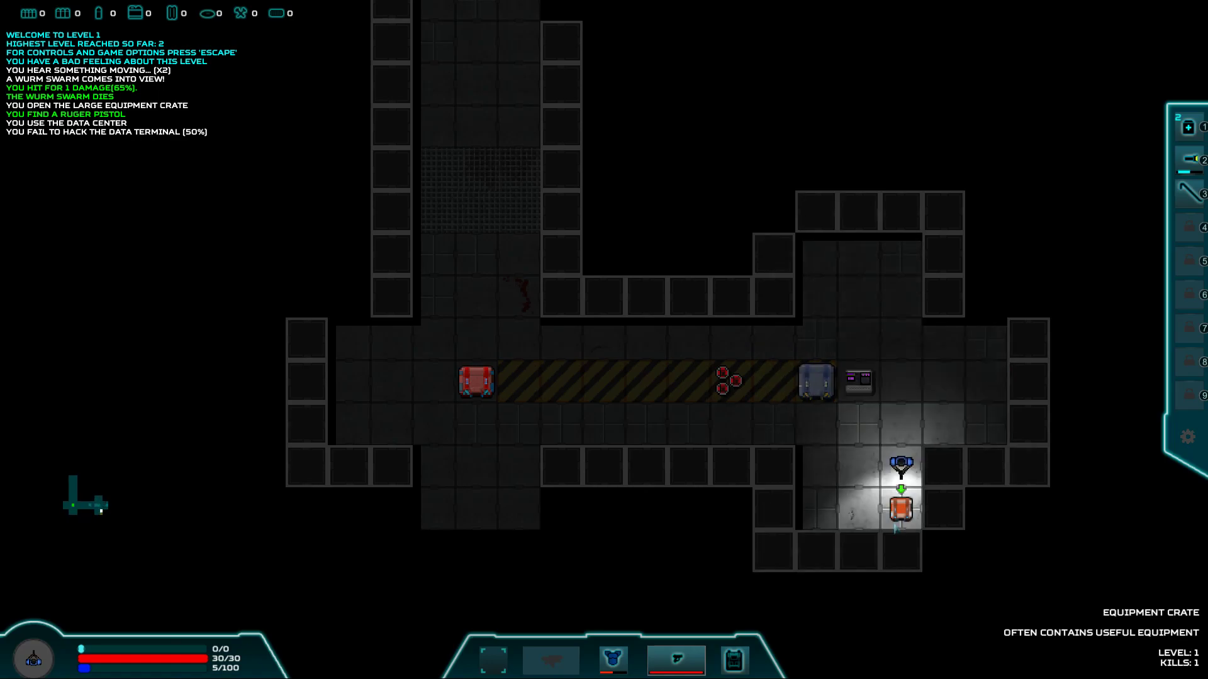
key(s)
key(w)
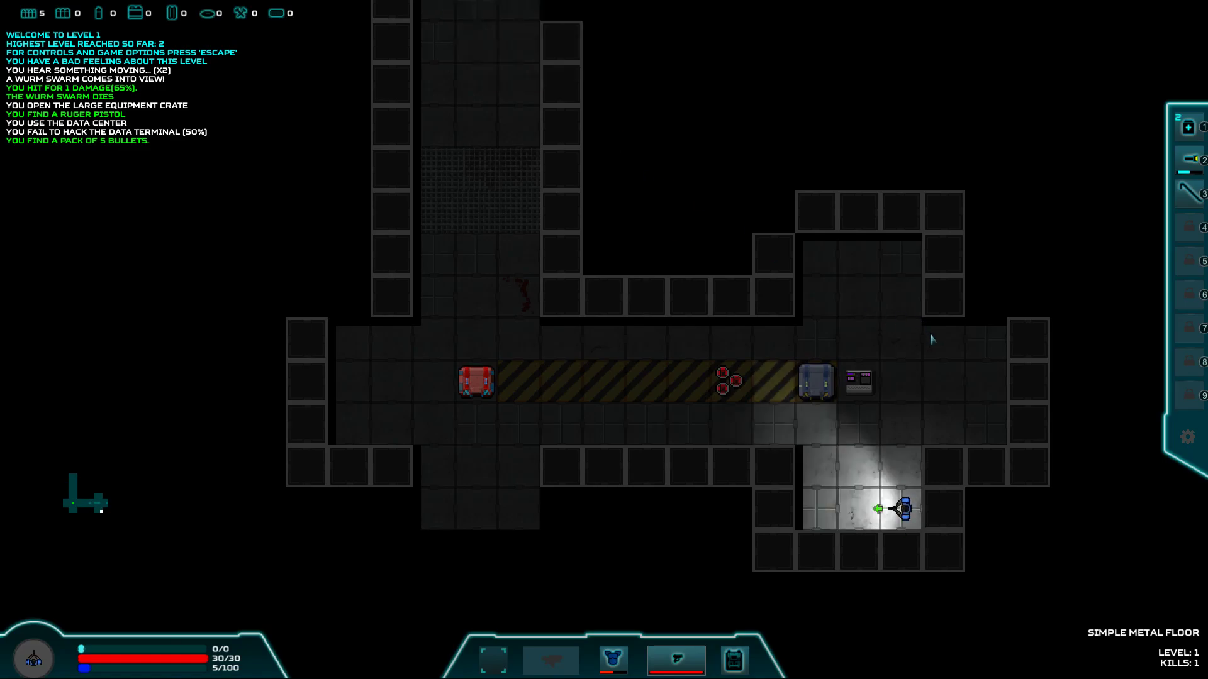
key(w)
key(w)
- Head left and down the lit southern passage to the computer terminal
key(a)
key(a)
key(a)
key(a)
key(a)
key(a)
key(a)
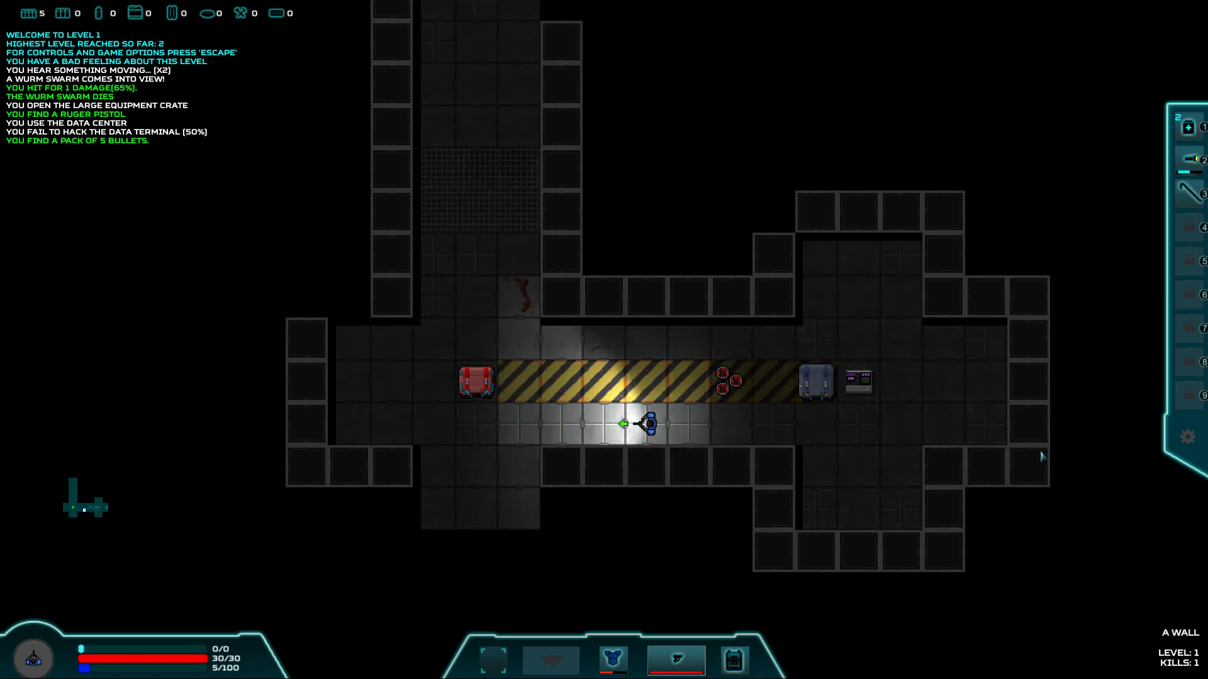
key(a)
key(a)
key(a)
key(s)
key(s)
key(s)
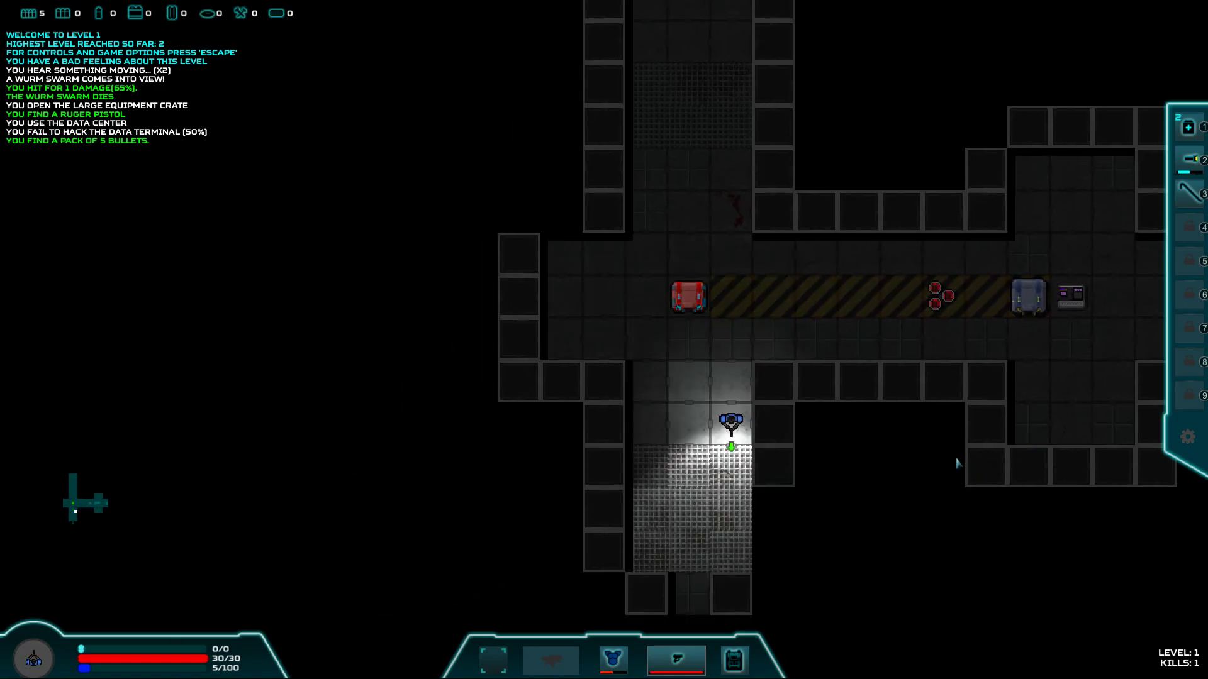
key(s)
key(s)
key(s)
key(a)
key(s)
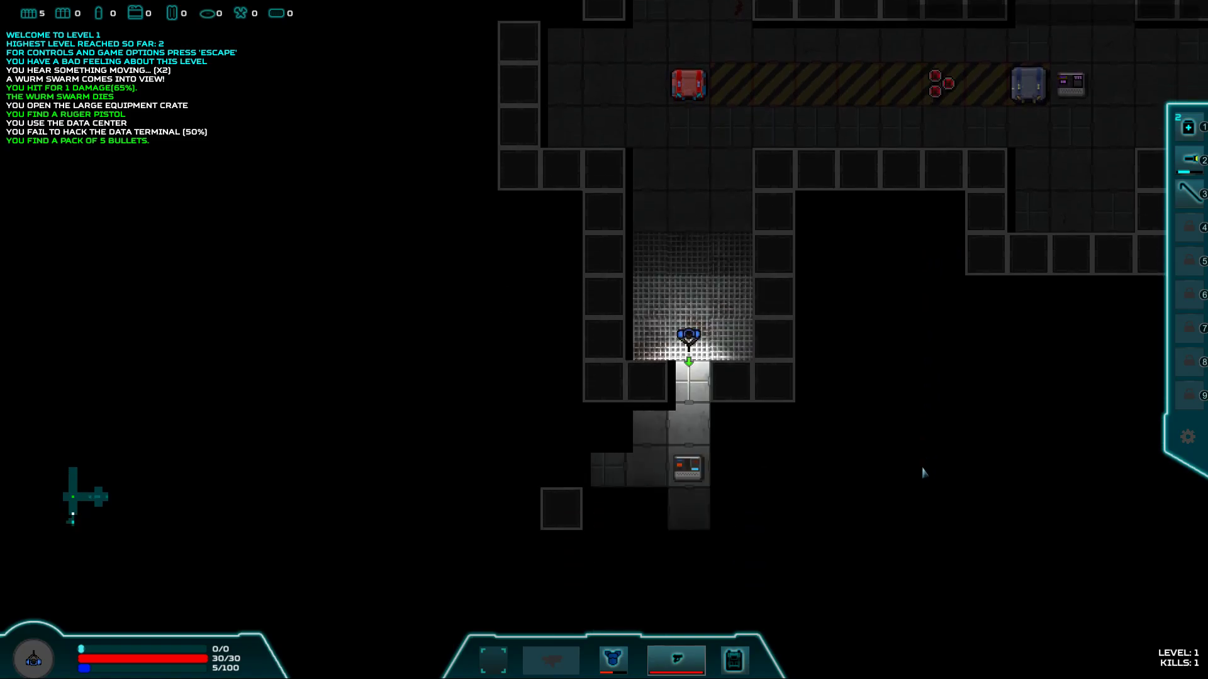
key(s)
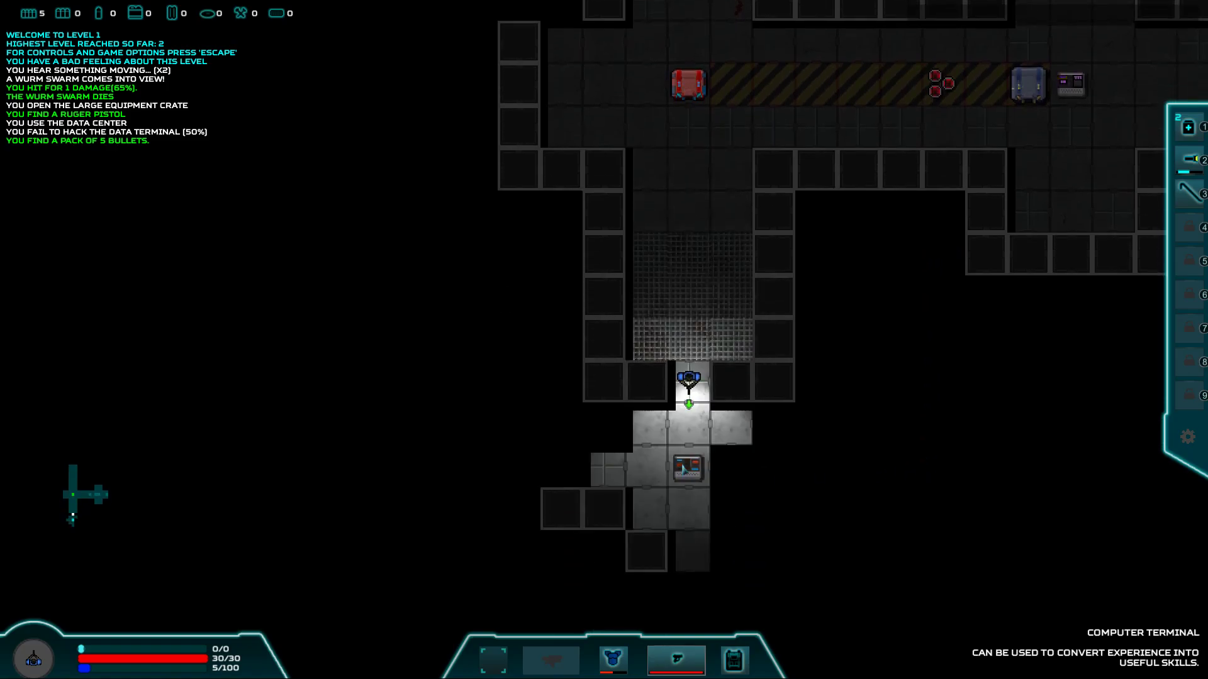
click(682, 468)
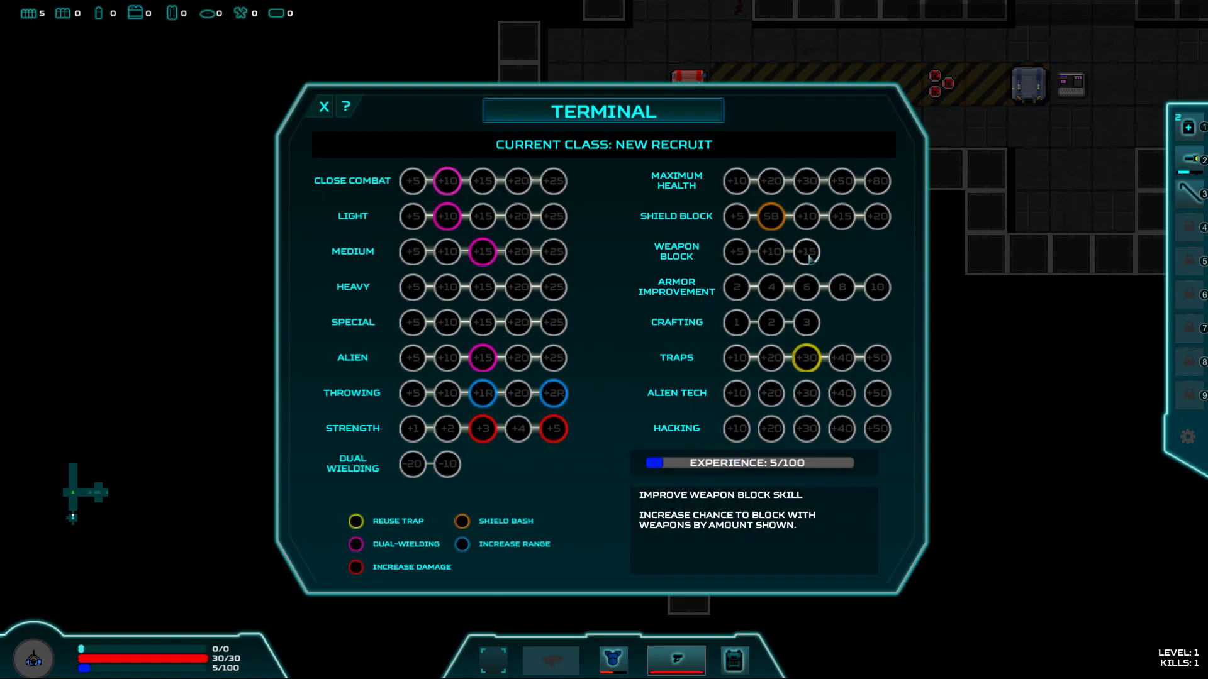
click(736, 181)
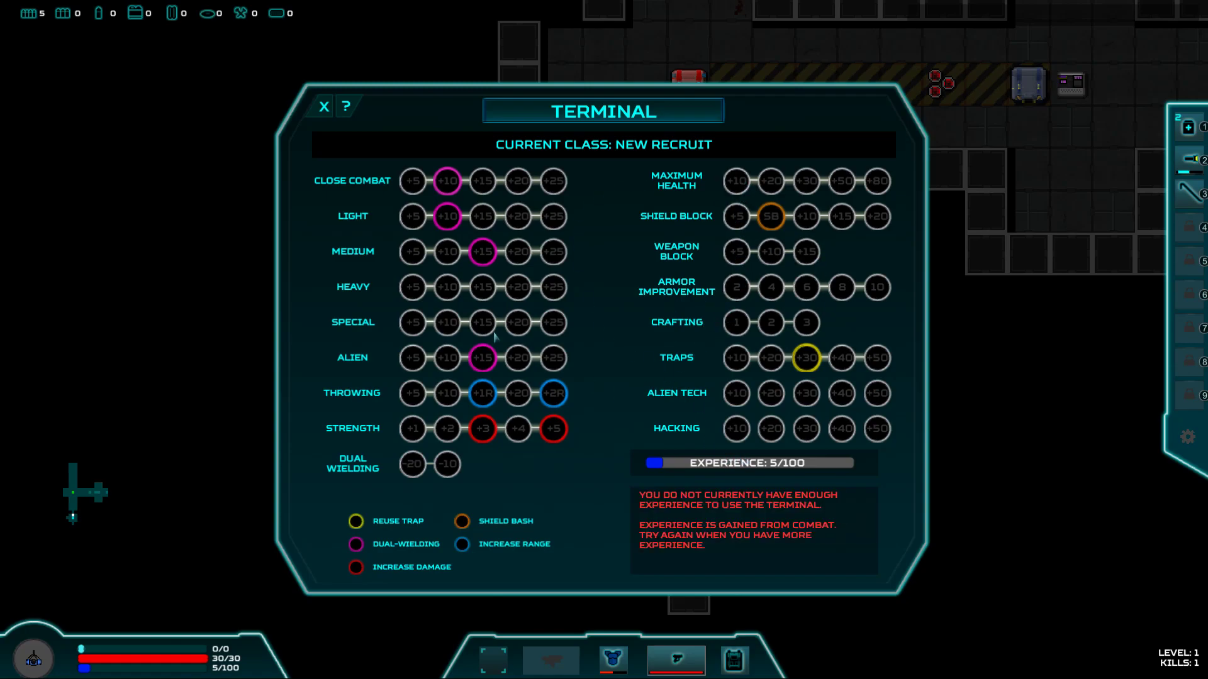
click(736, 322)
click(527, 433)
click(346, 106)
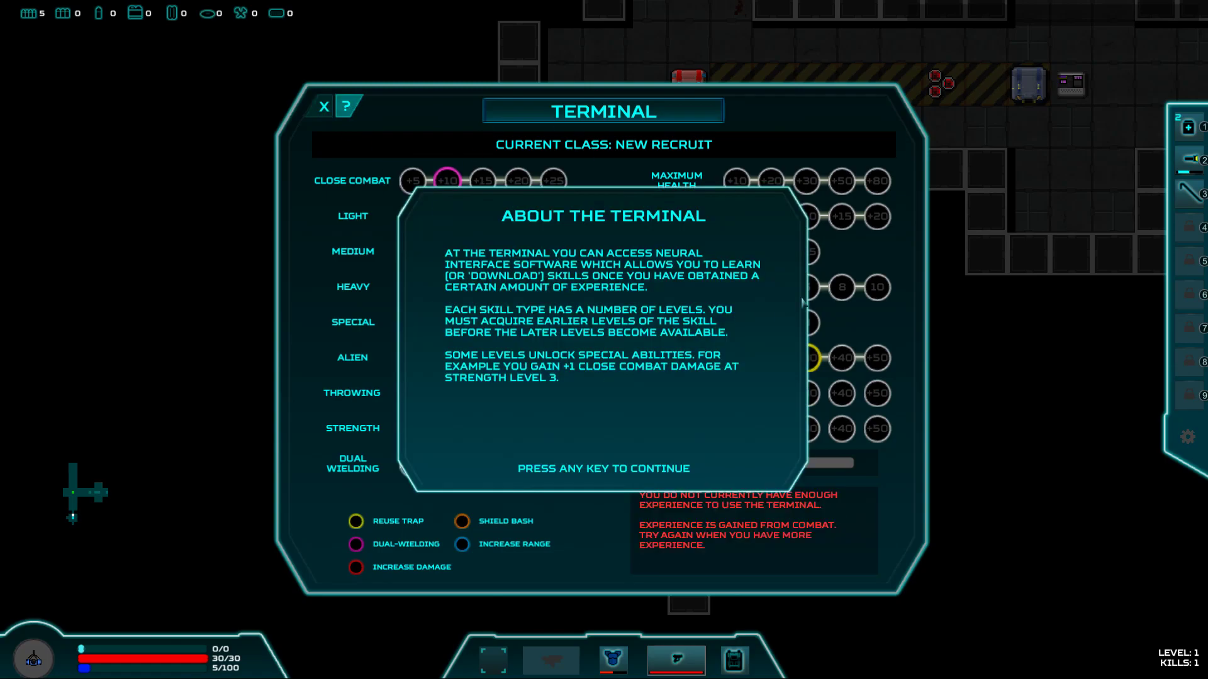
key(Escape)
key(Escape)
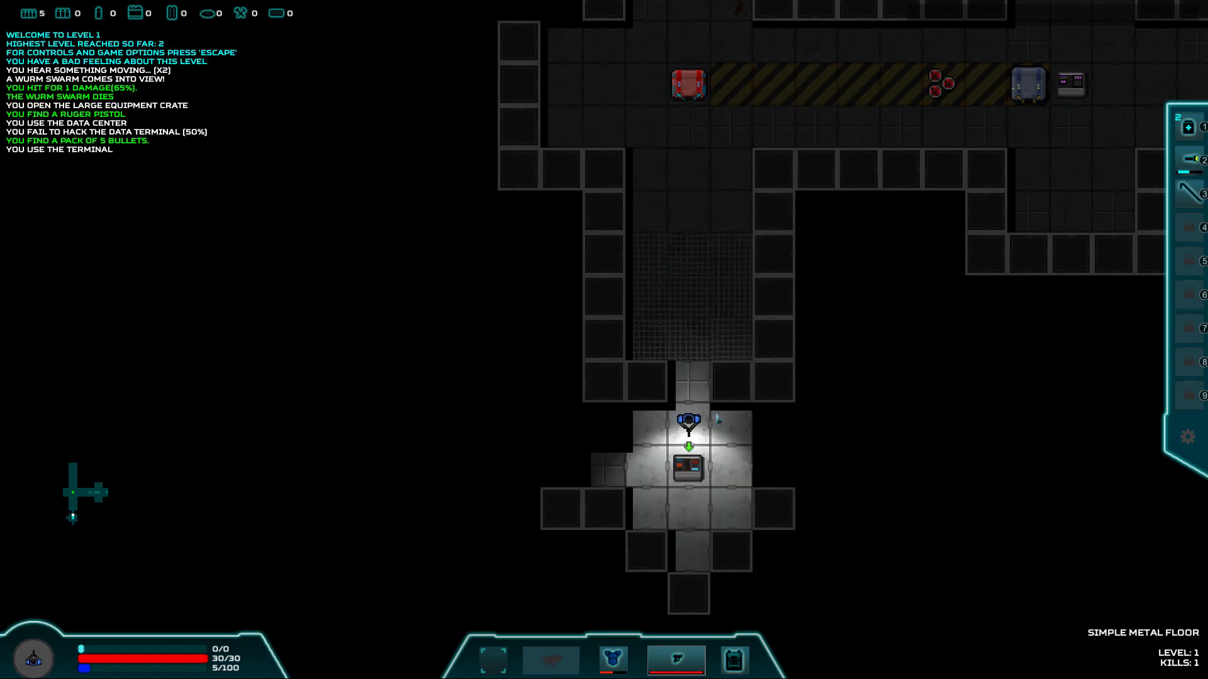
- Step around the terminal, use it once more, and close it
key(Right)
key(Down)
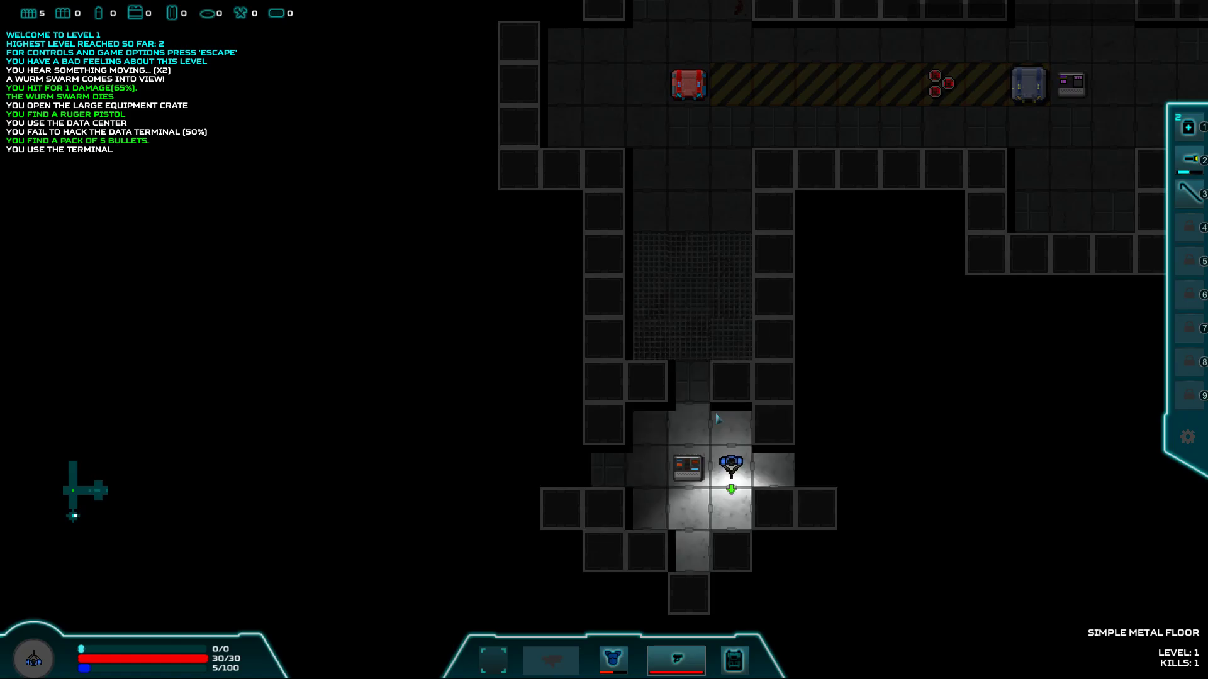
key(Right)
key(Up)
key(Left)
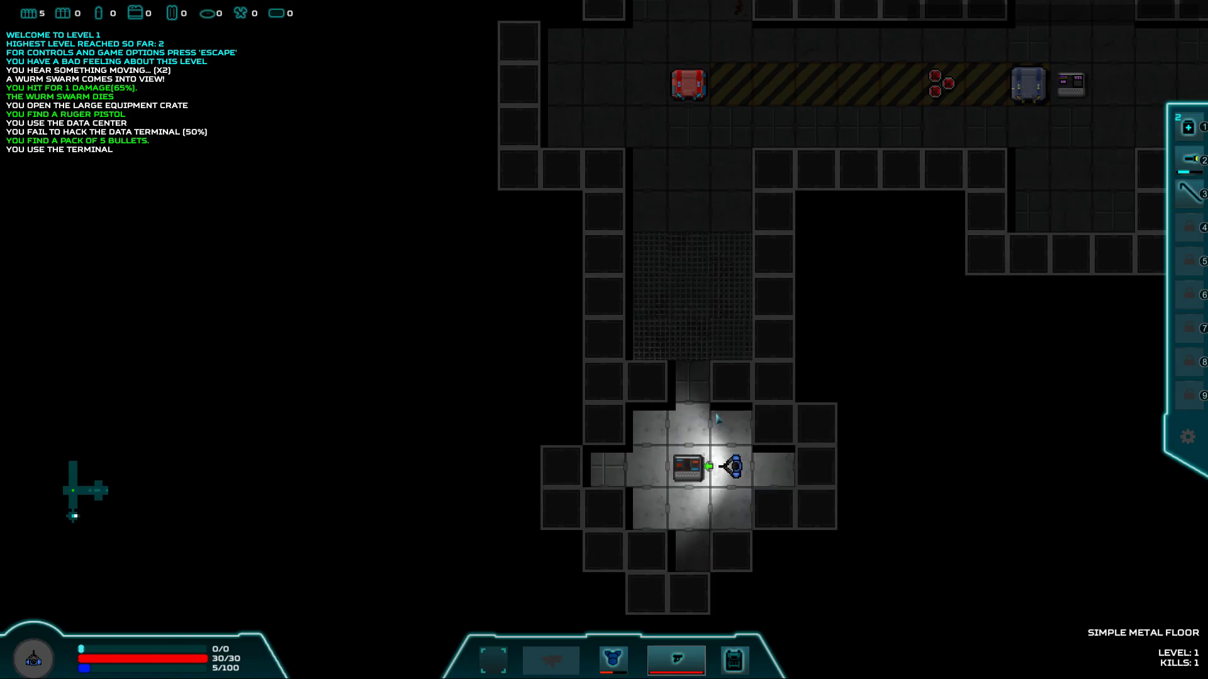
key(Left)
key(Escape)
- Walk up the corridor past the red crate
key(Up)
key(Up)
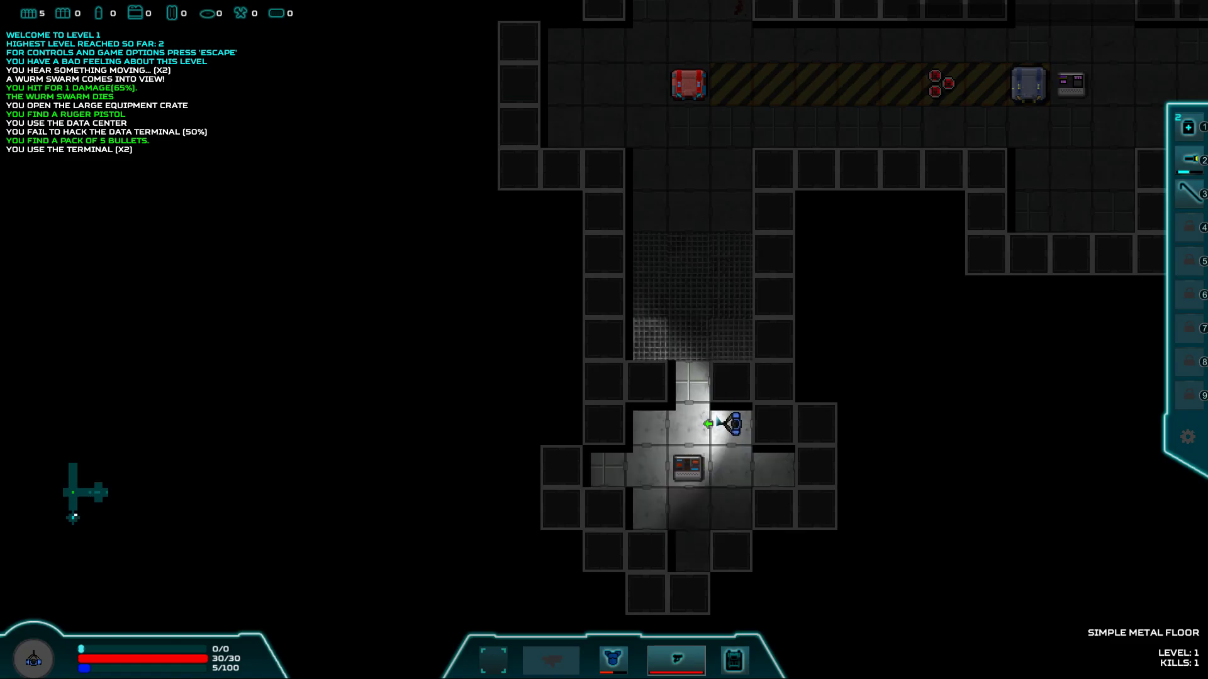
key(Left)
key(Up)
key(Up)
key(Up)
key(Up)
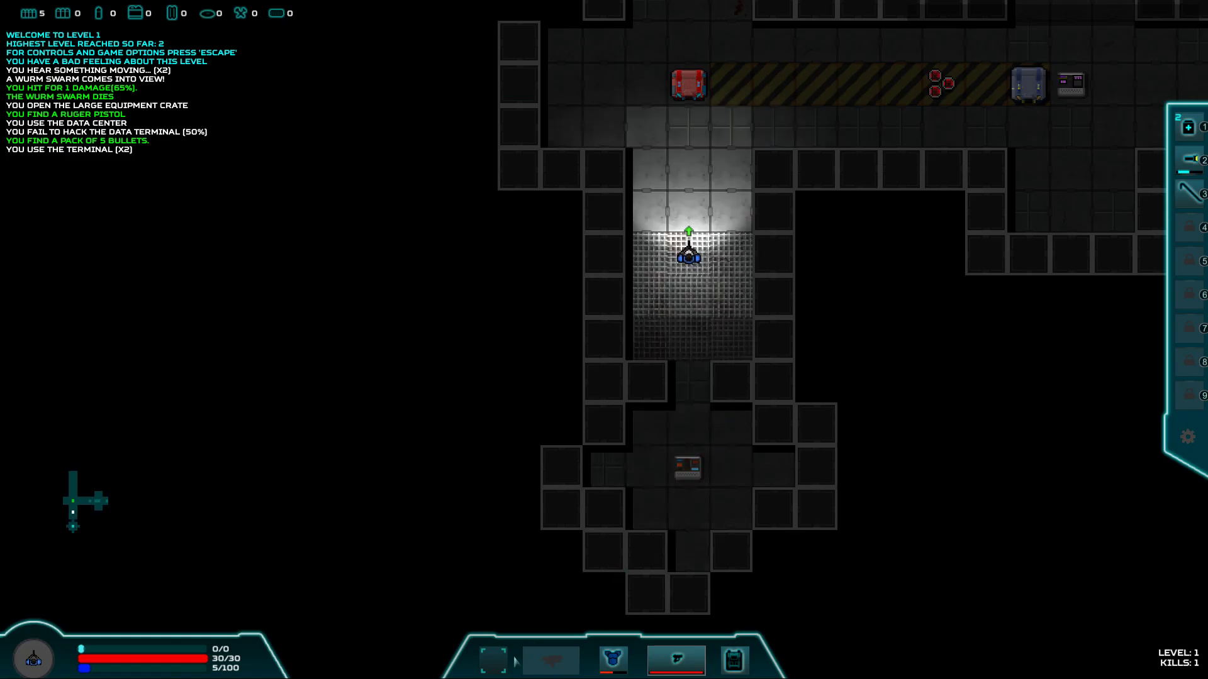
key(Up)
key(Up)
key(Up)
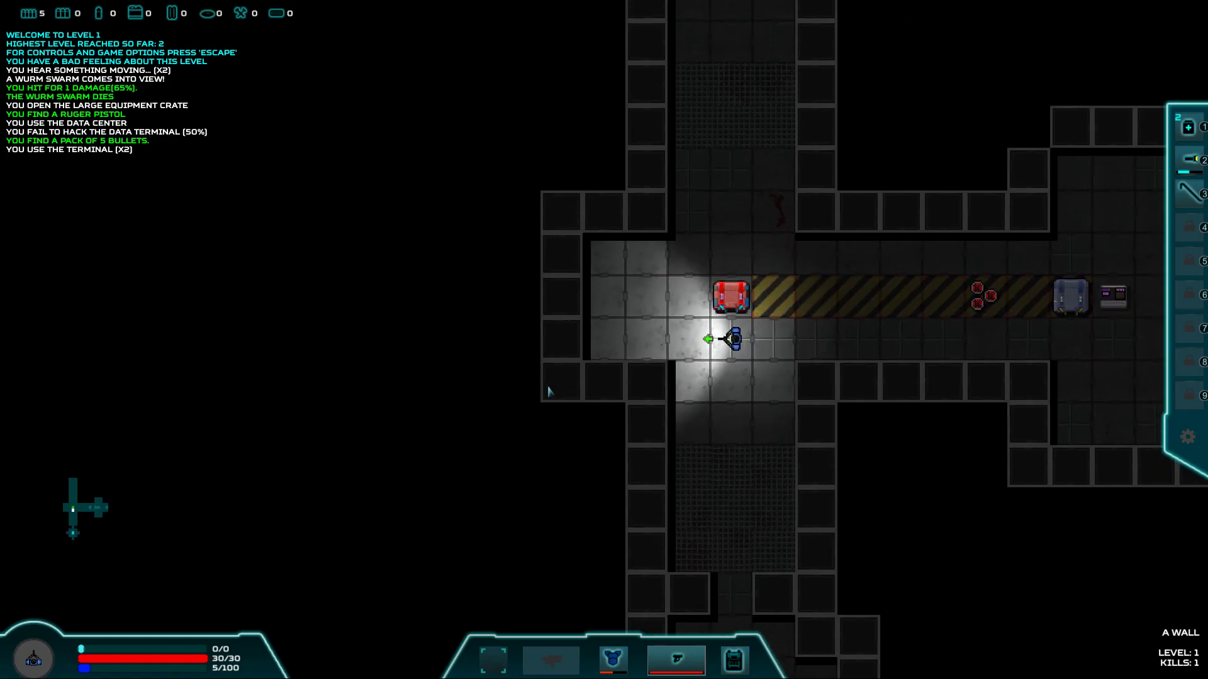
key(Left)
key(Up)
key(Up)
key(Up)
key(Up)
key(Up)
key(Up)
key(Up)
key(Up)
key(Up)
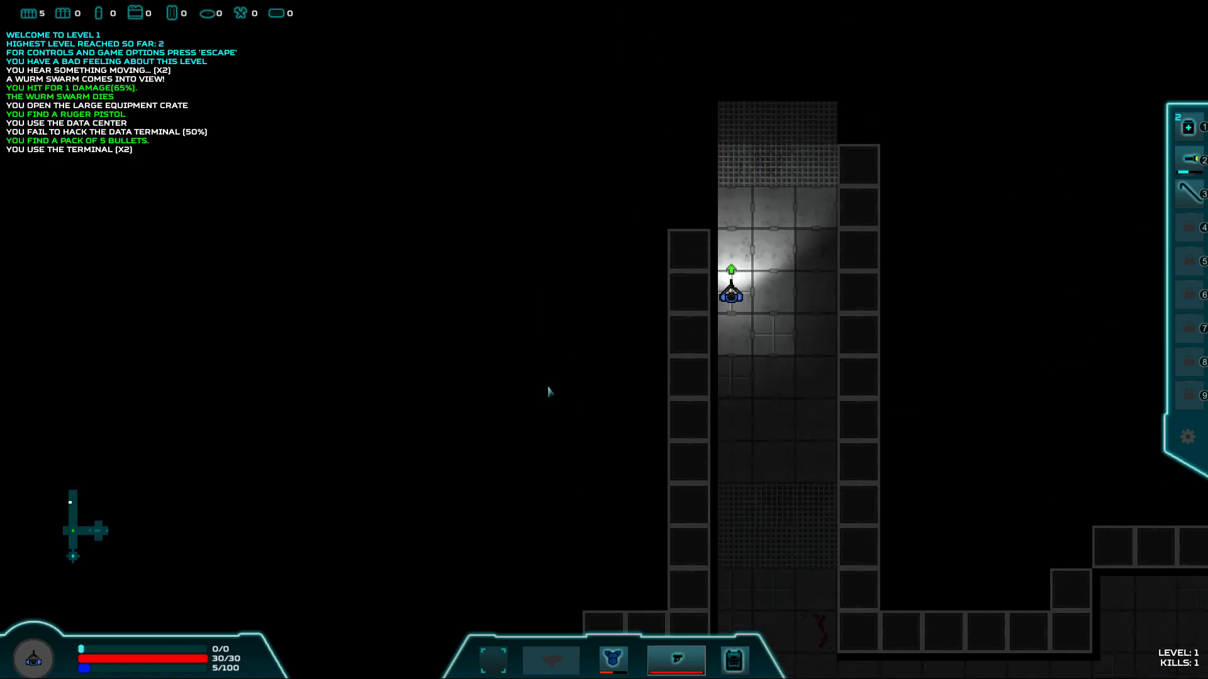
key(Up)
key(Up)
key(Up)
key(Up)
key(Up)
key(Up)
key(Up)
key(Up)
- Move right and down through the red-lit rooms, heading up toward the moving sound
key(Right)
key(Right)
key(Right)
key(Right)
key(f)
key(Right)
key(Right)
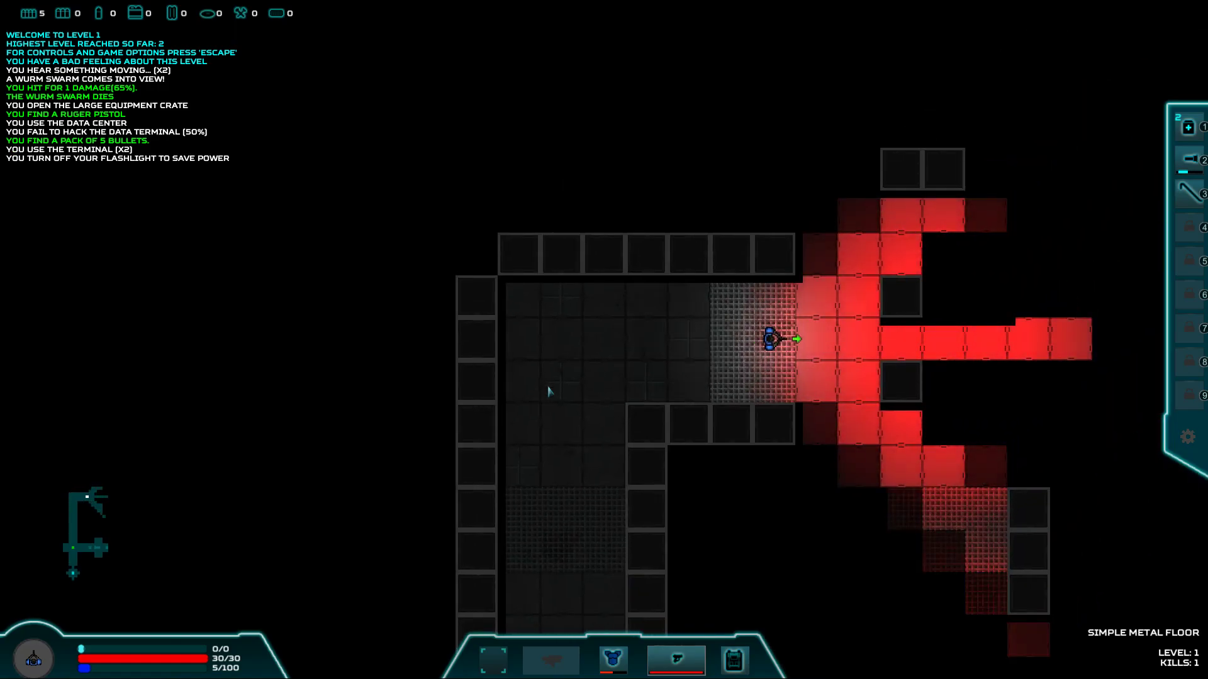
key(Right)
key(Right)
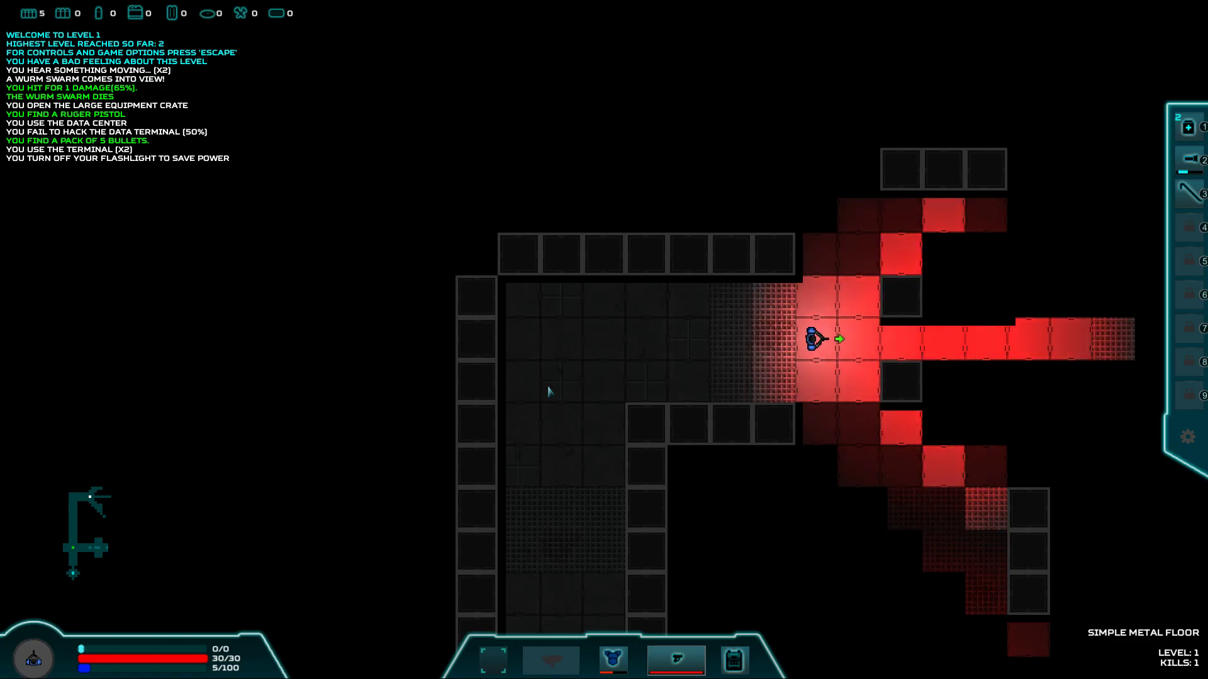
key(Down)
key(Down)
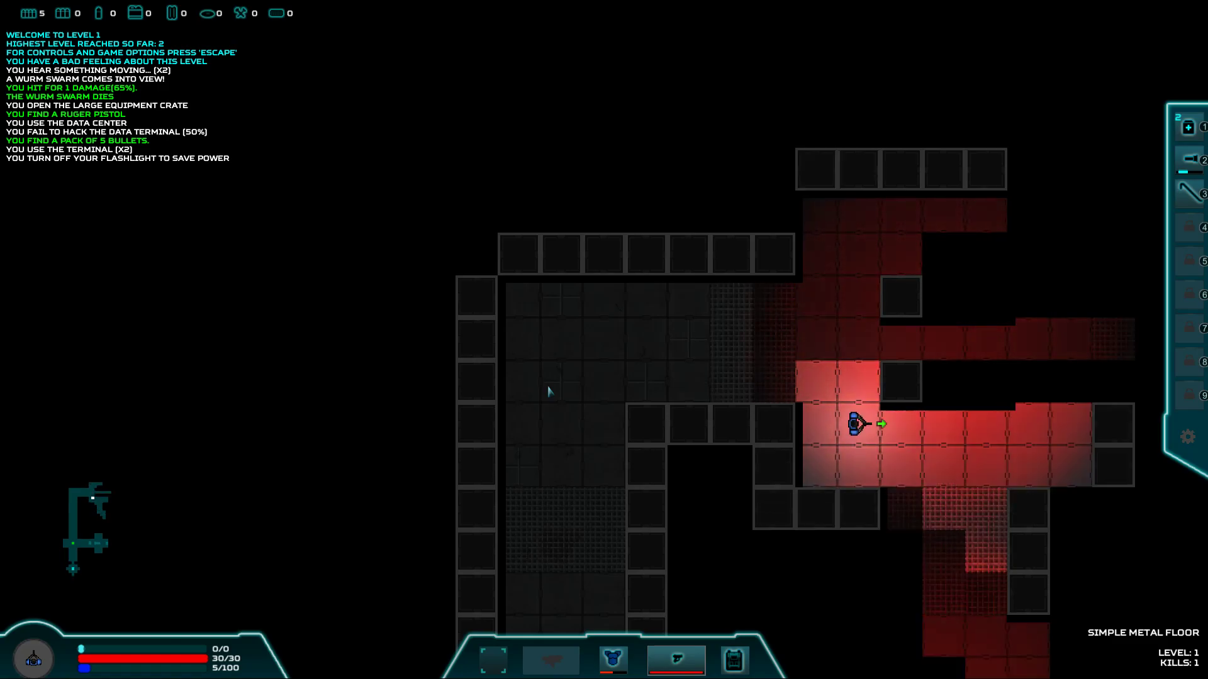
key(Right)
key(Right)
key(Right)
key(Right)
key(Up)
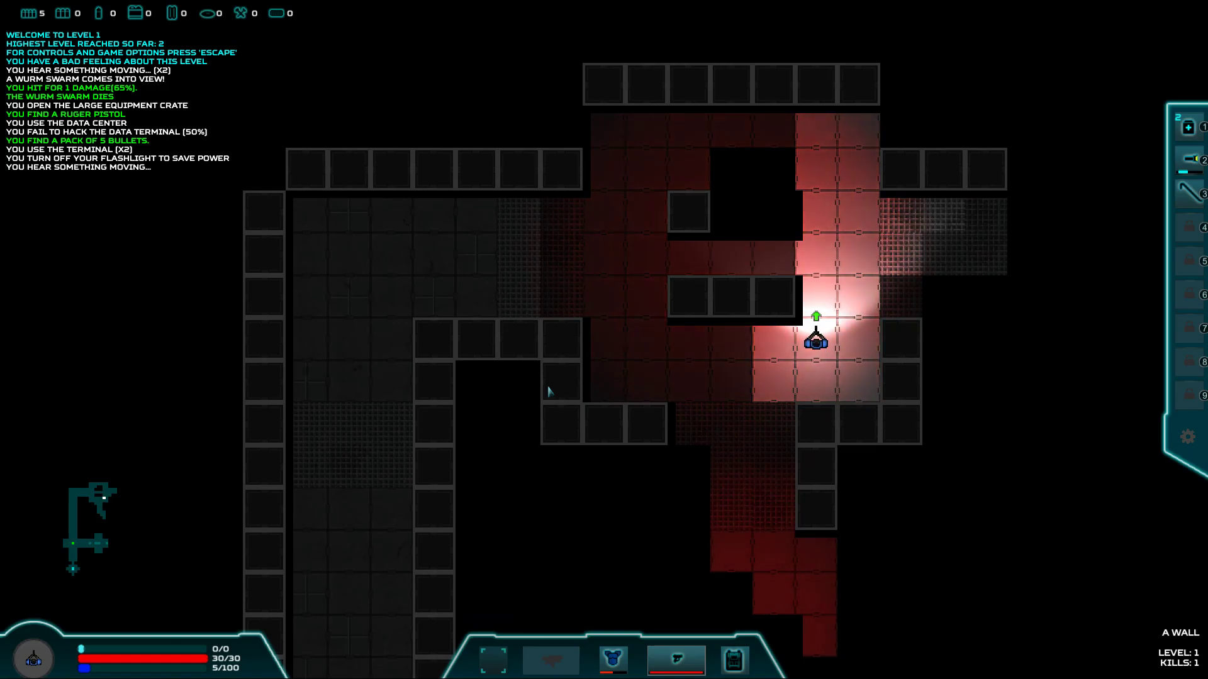
- Equip the crowbar and attack the facehugger below and to the right
key(Up)
key(Up)
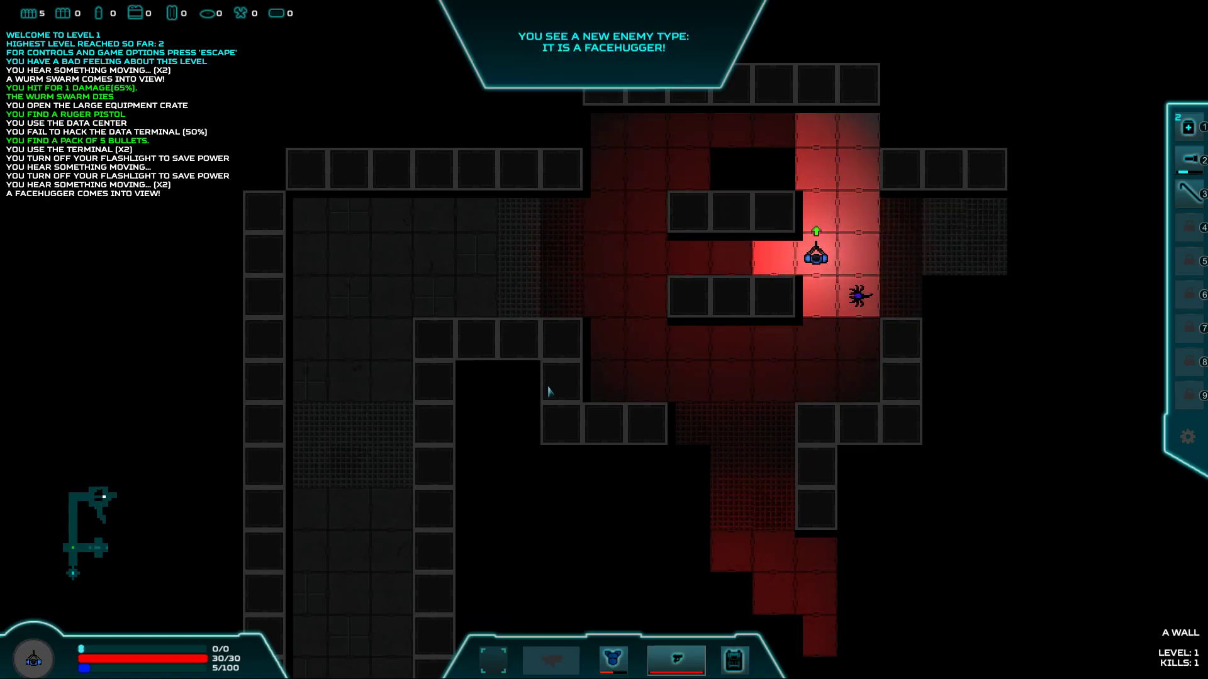
key(3)
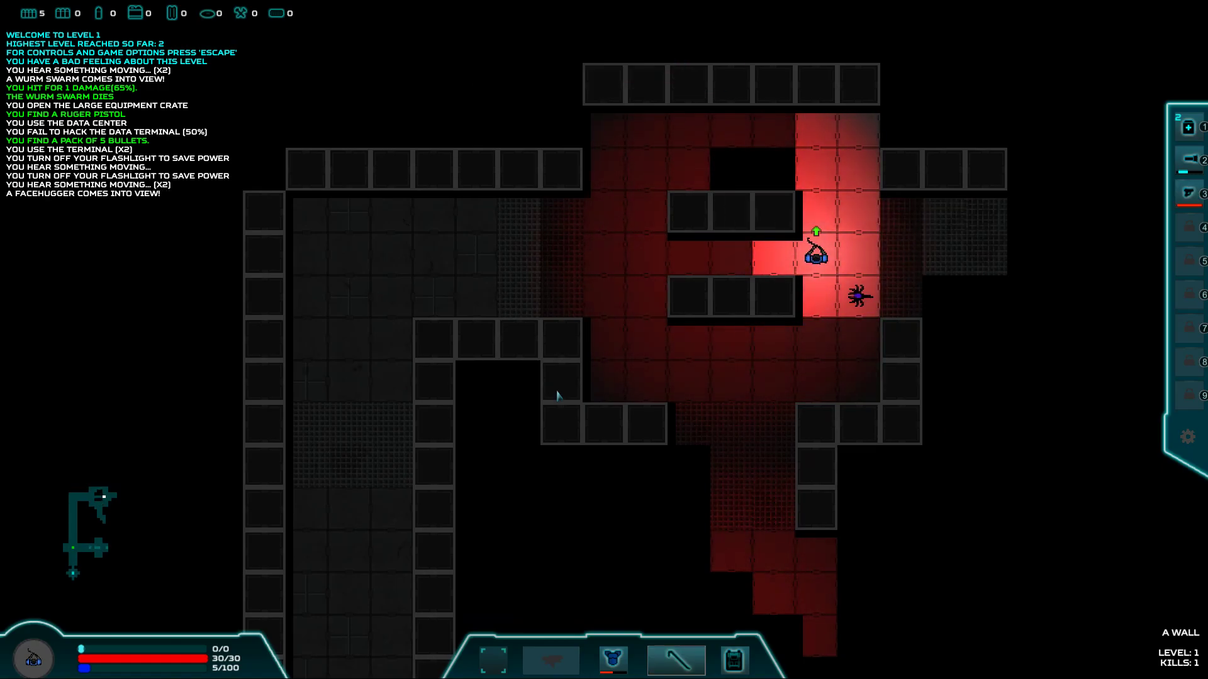
key(Right)
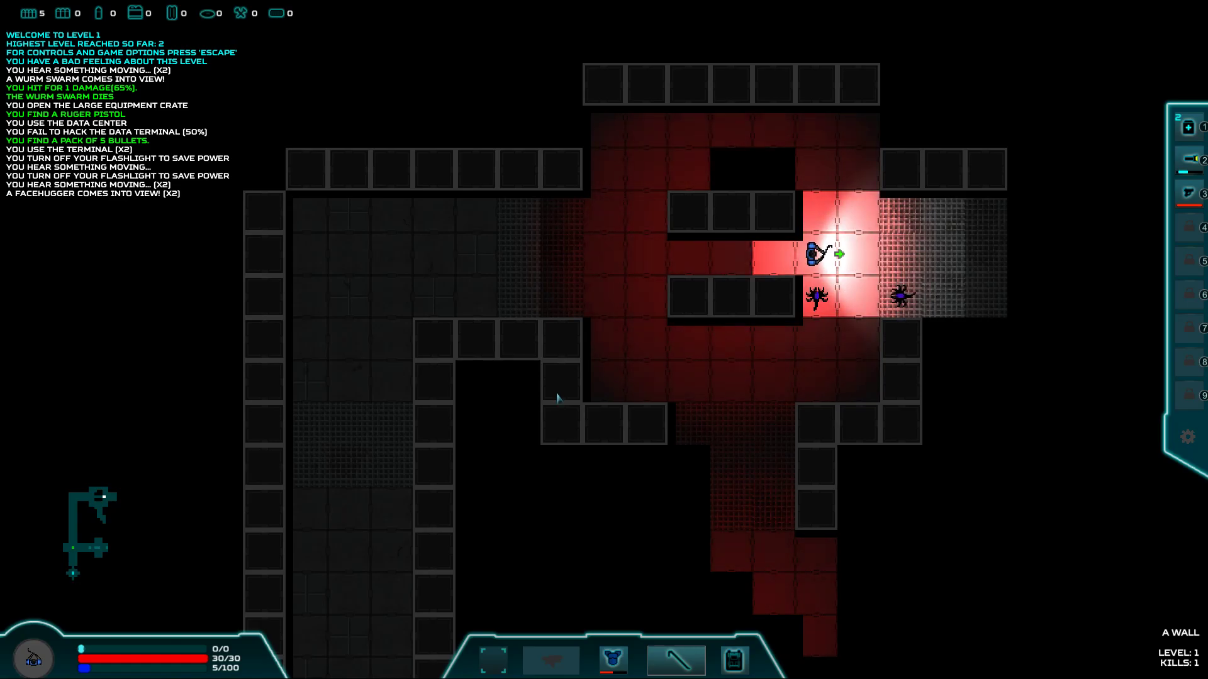
key(Down)
key(Down)
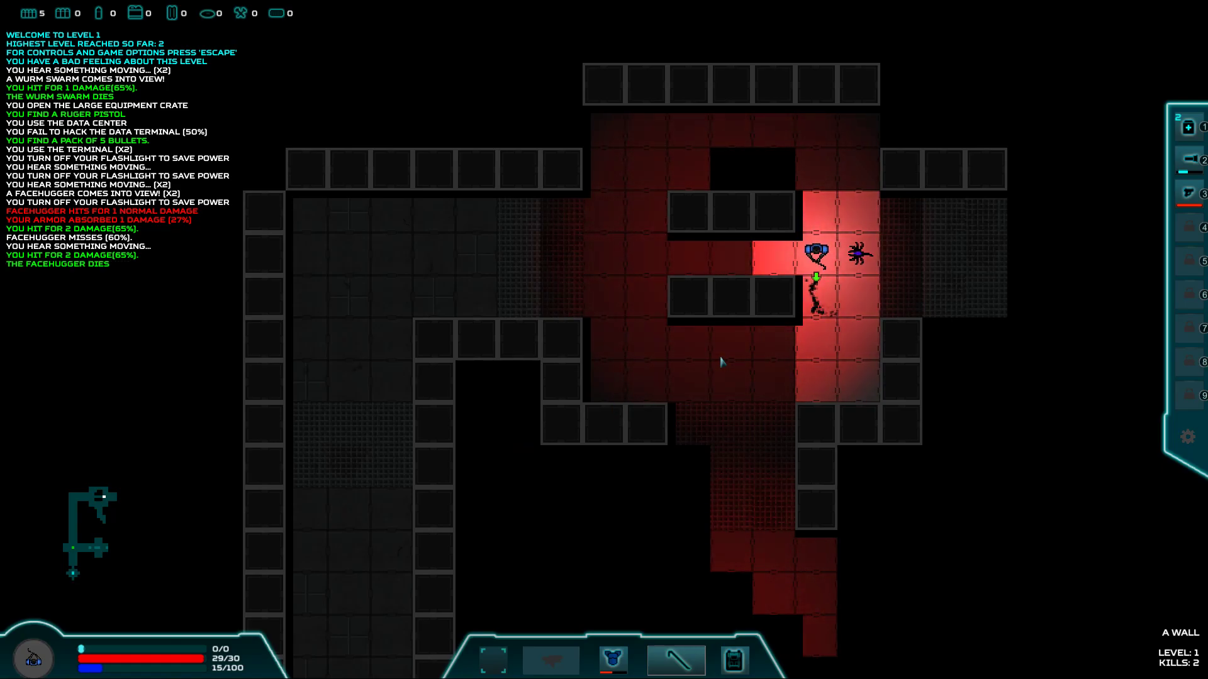
key(Right)
key(Right)
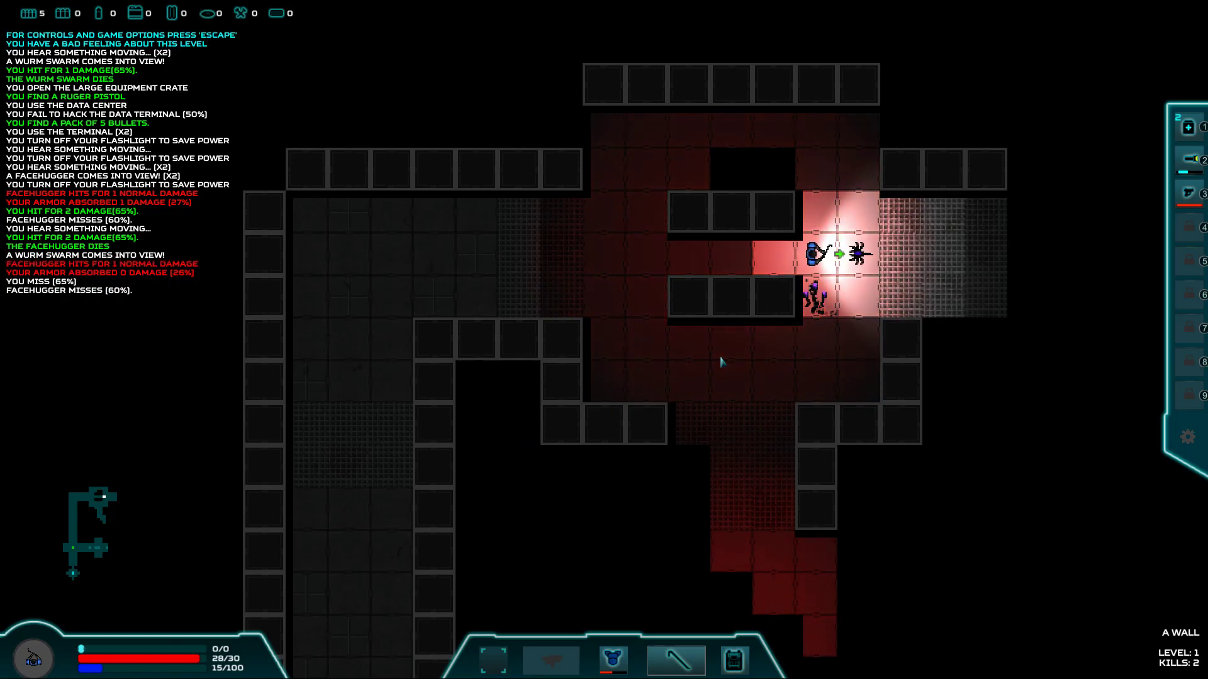
key(Right)
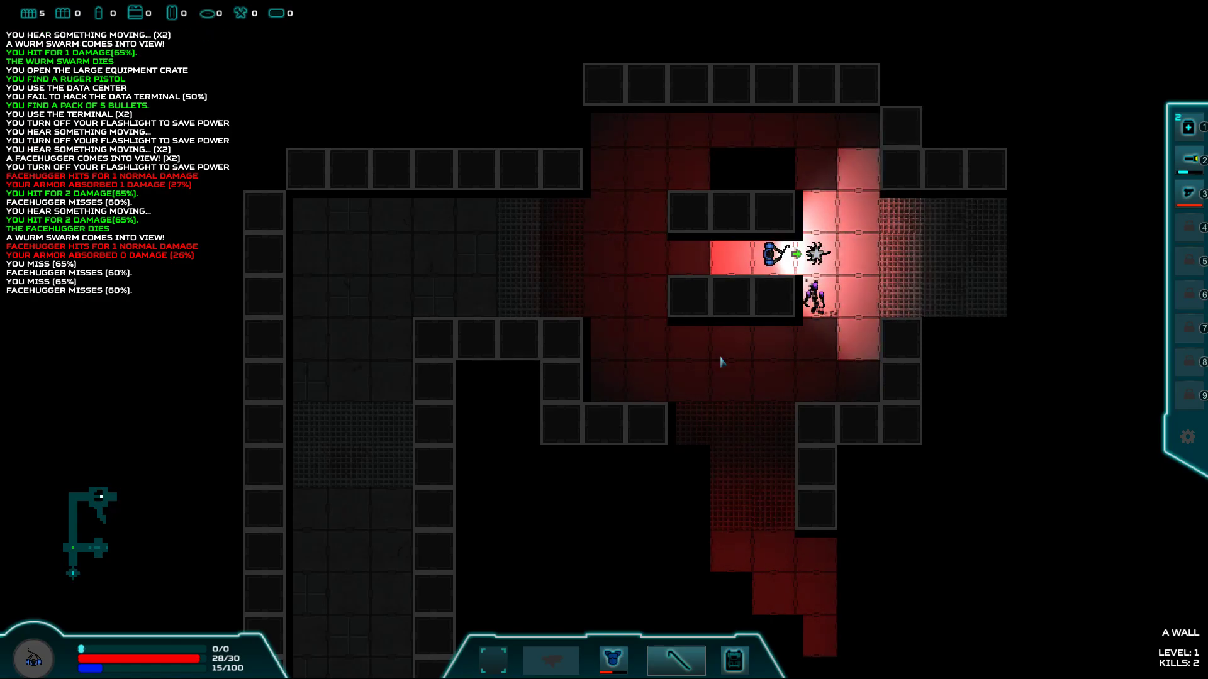
- Keep striking the adjacent facehugger until it dies
key(Right)
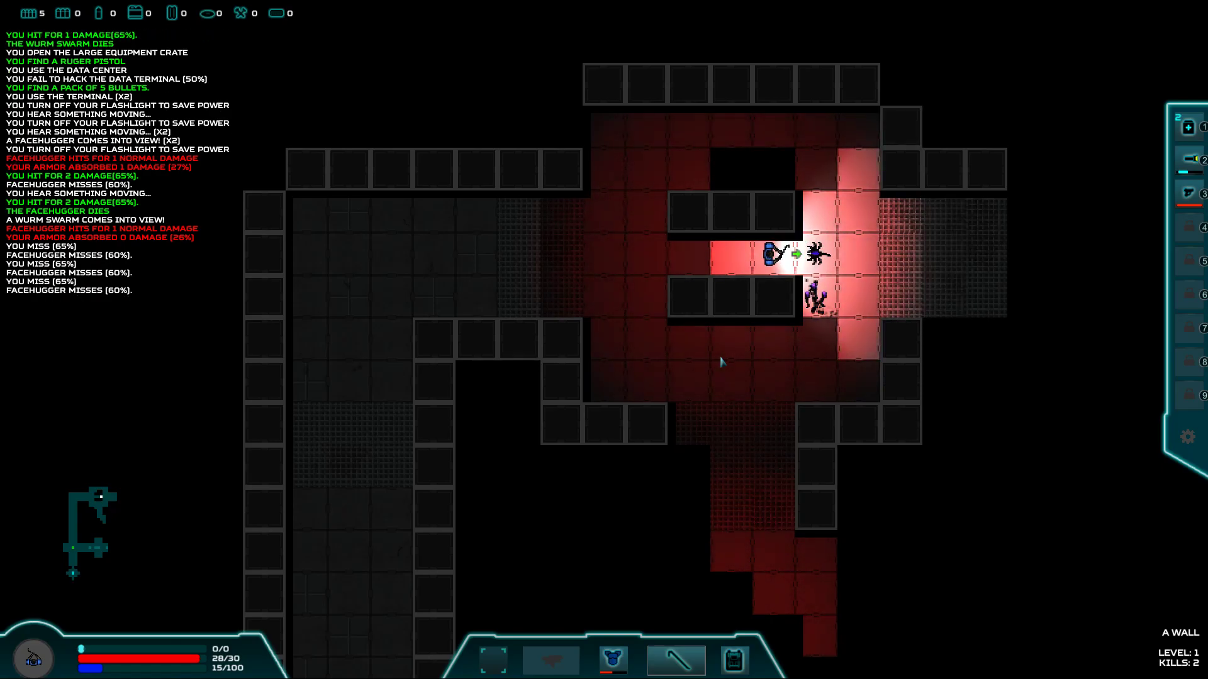
key(Right)
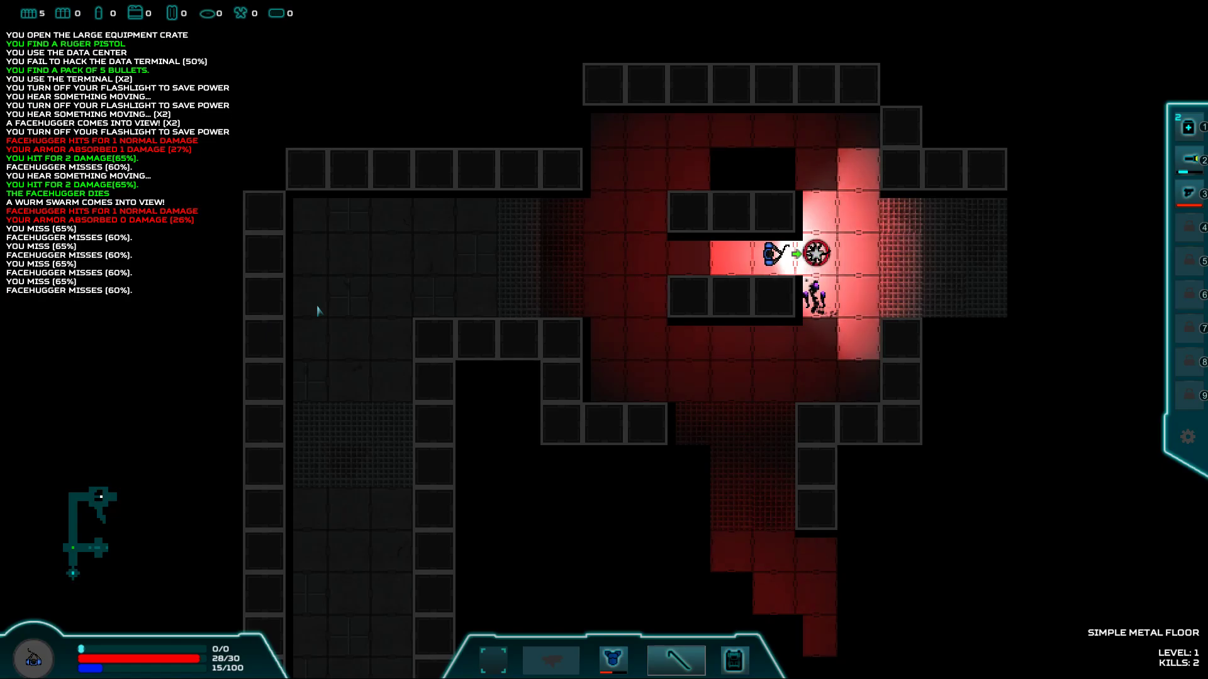
key(Right)
key(Right)
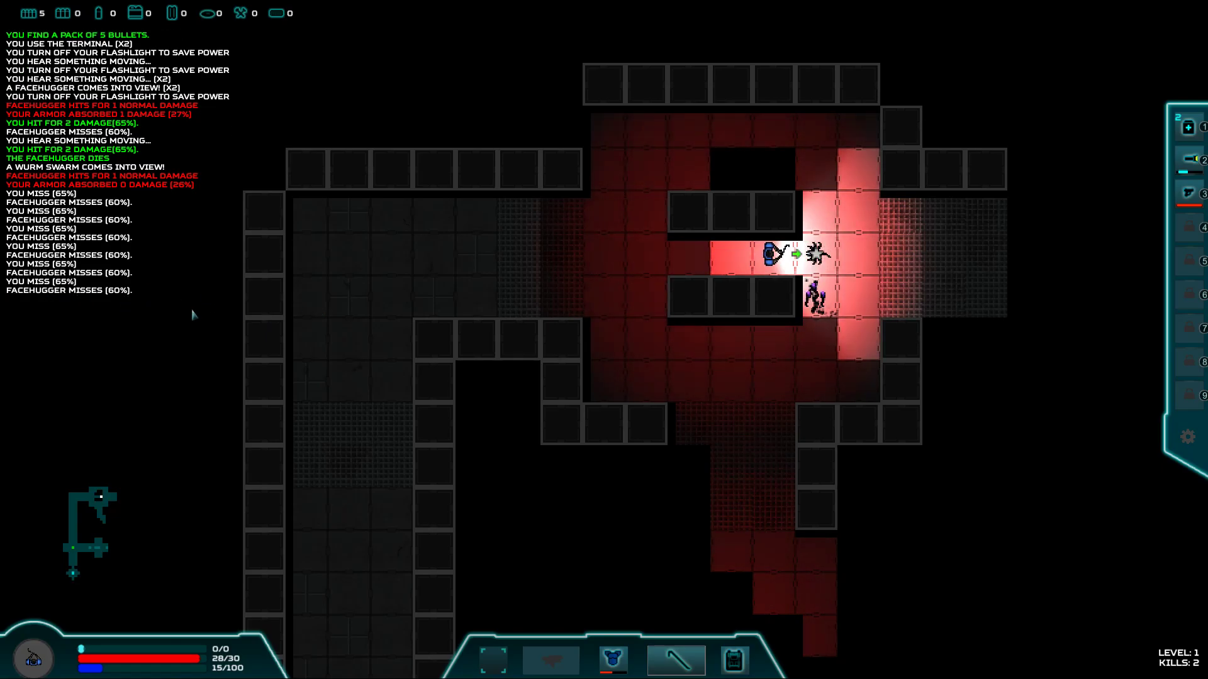
key(Left)
key(Right)
key(Right)
key(Right)
click(794, 259)
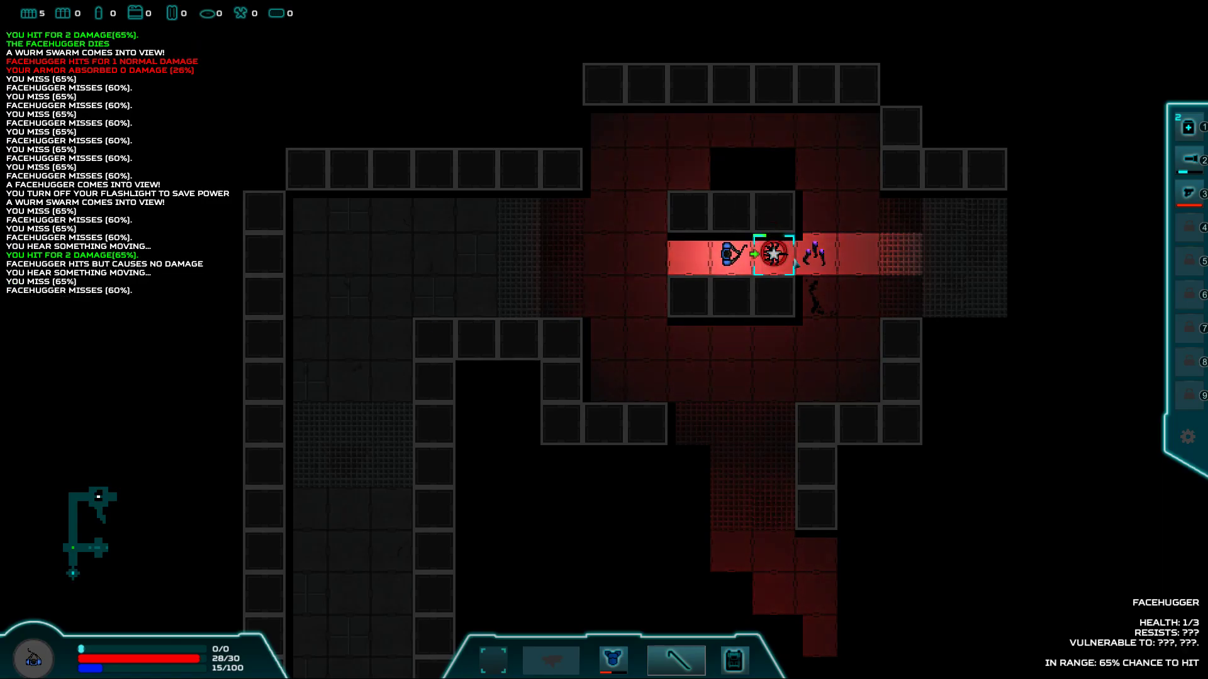
click(777, 257)
- Kill the two wurm swarms, reaching 5 kills and 35/100 experience
click(779, 269)
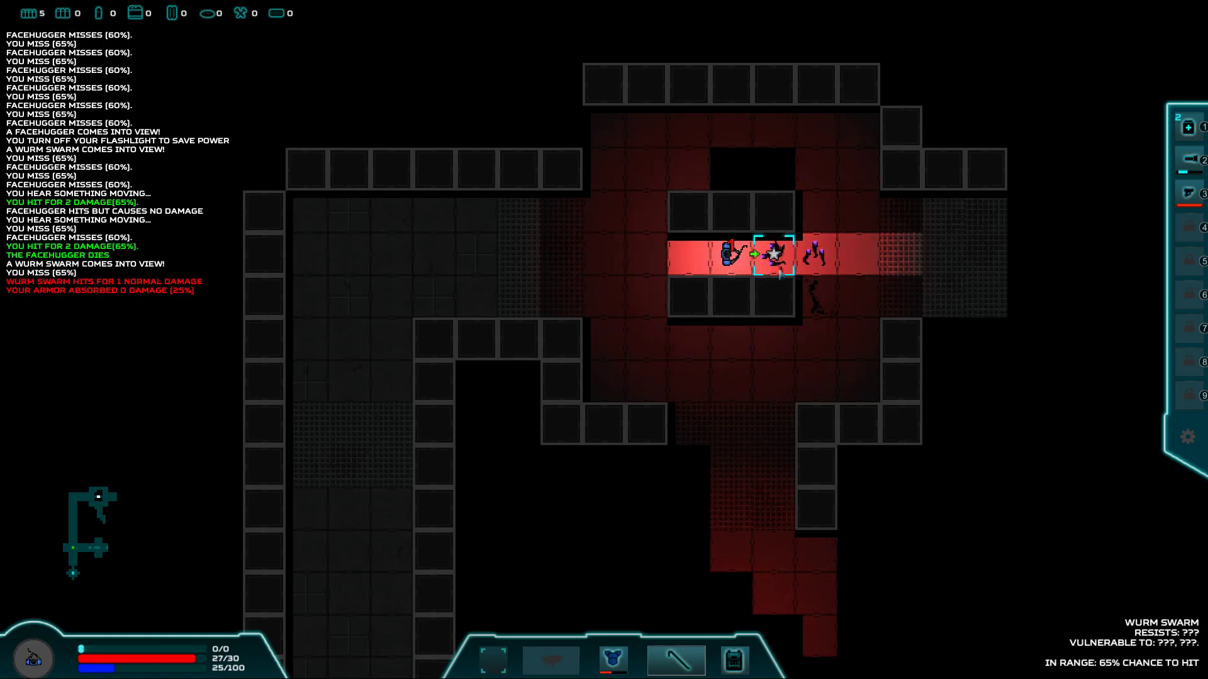
click(776, 256)
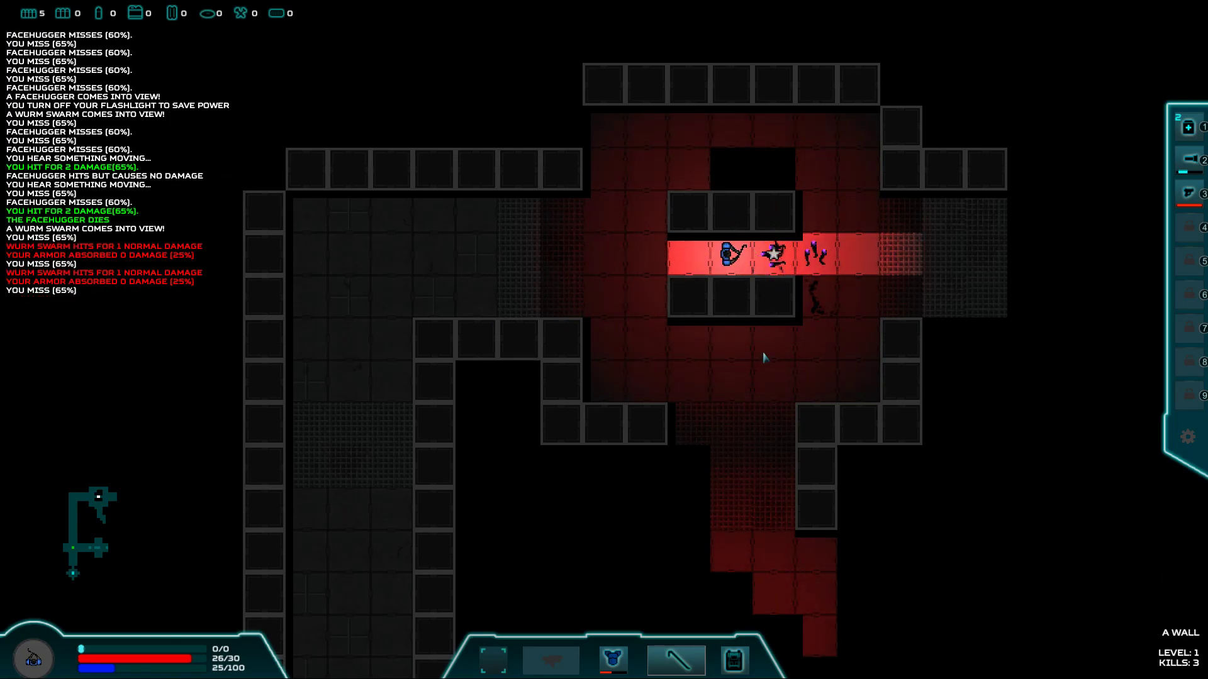
key(Right)
key(Right)
key(Right)
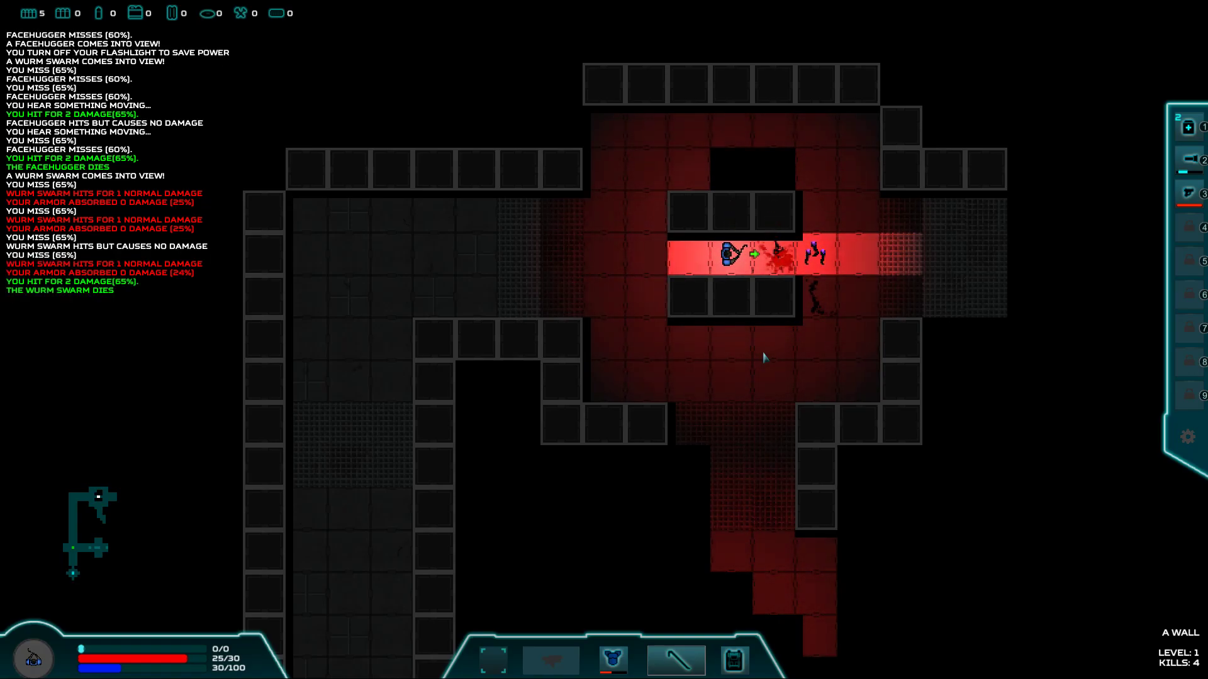
key(Right)
key(Right)
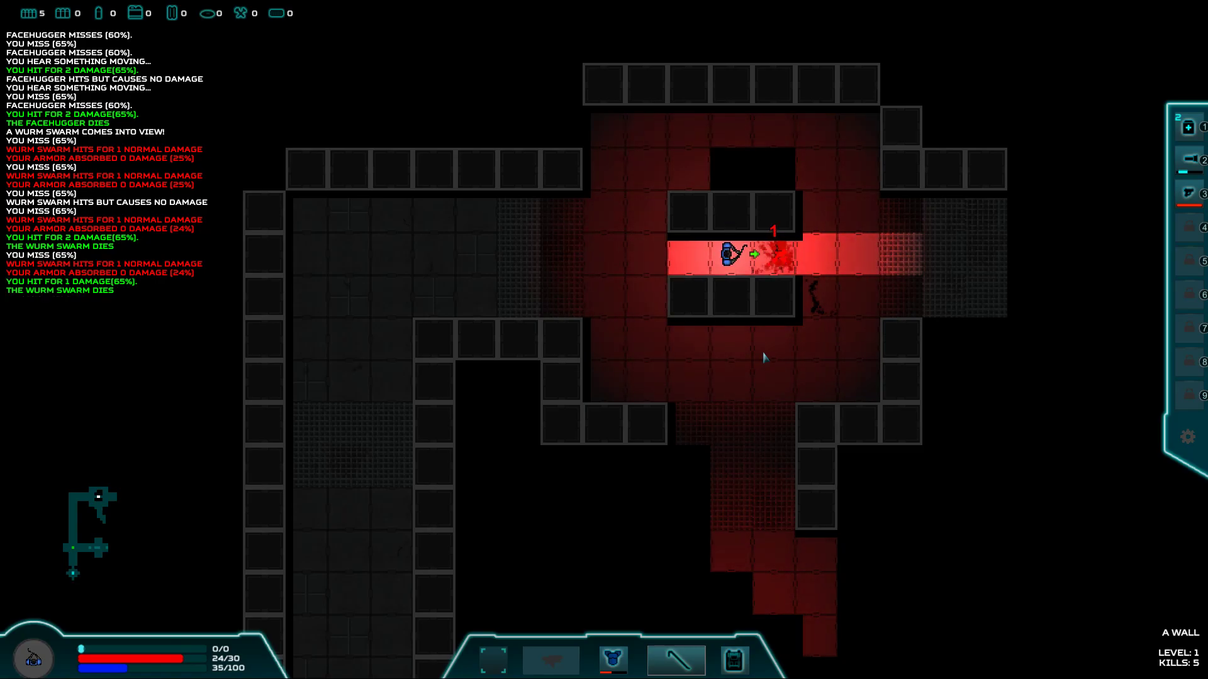
key(Right)
key(Right)
key(Up)
key(Up)
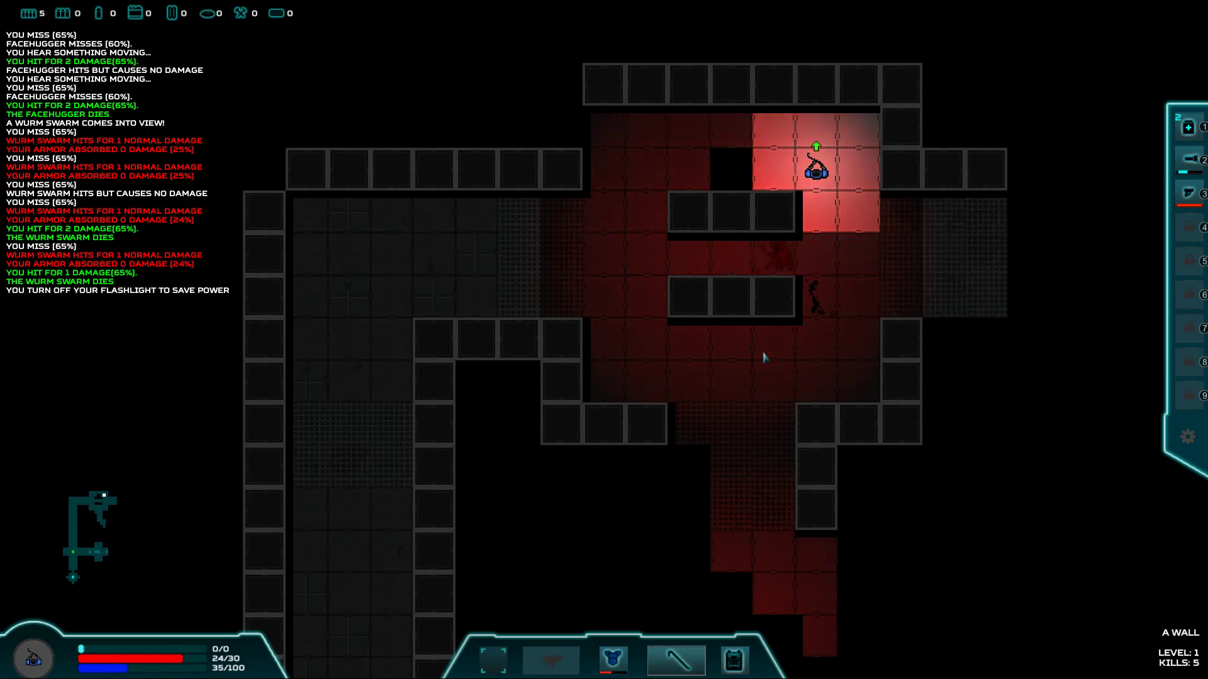
- Walk right through the lit grey room and left into the red corridor
key(Down)
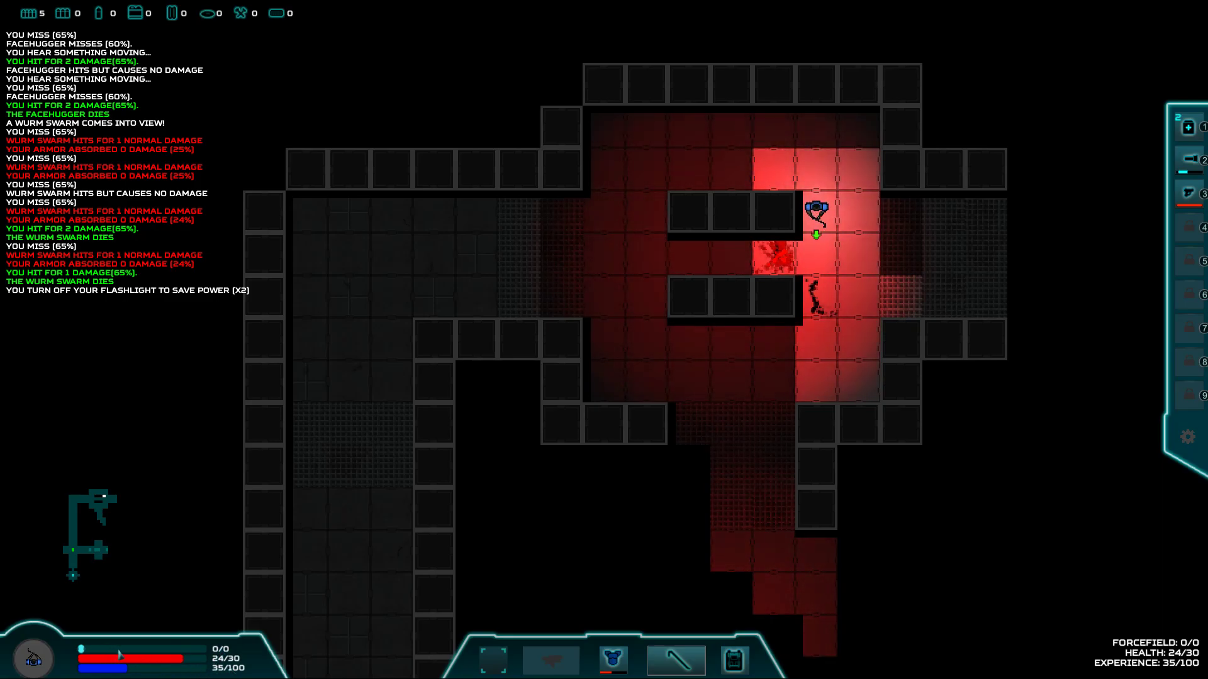
key(Right)
key(Right)
key(Right)
key(Right)
key(Right)
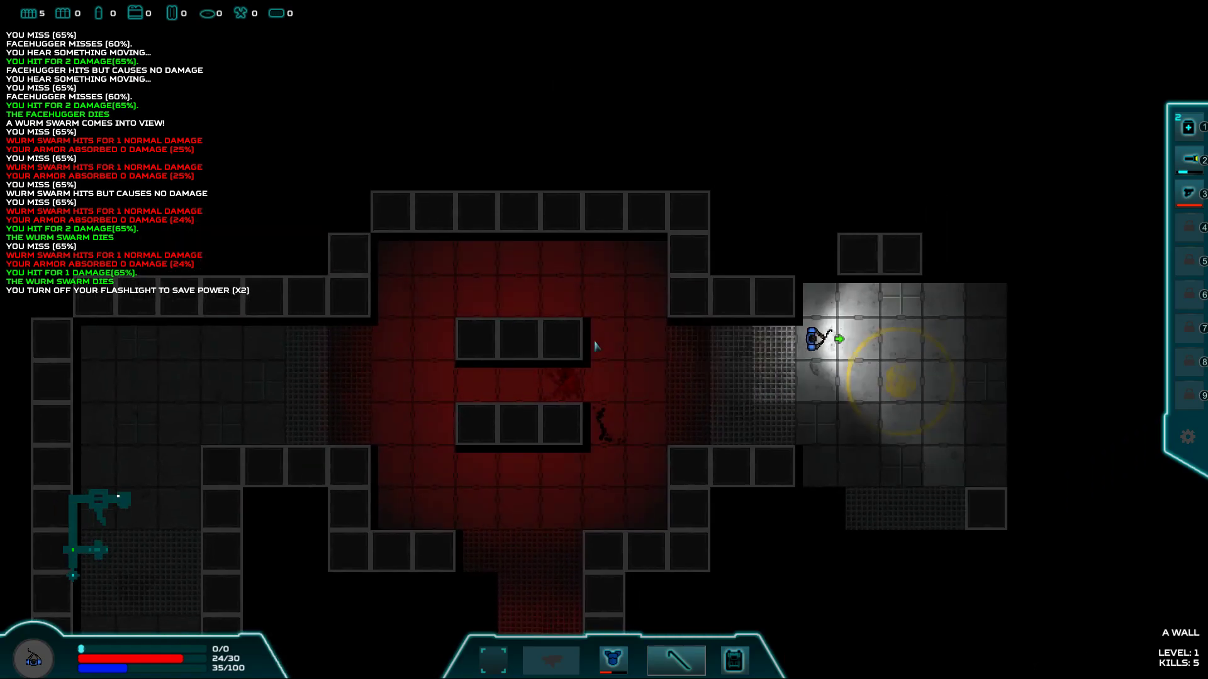
key(Right)
key(Right)
key(Down)
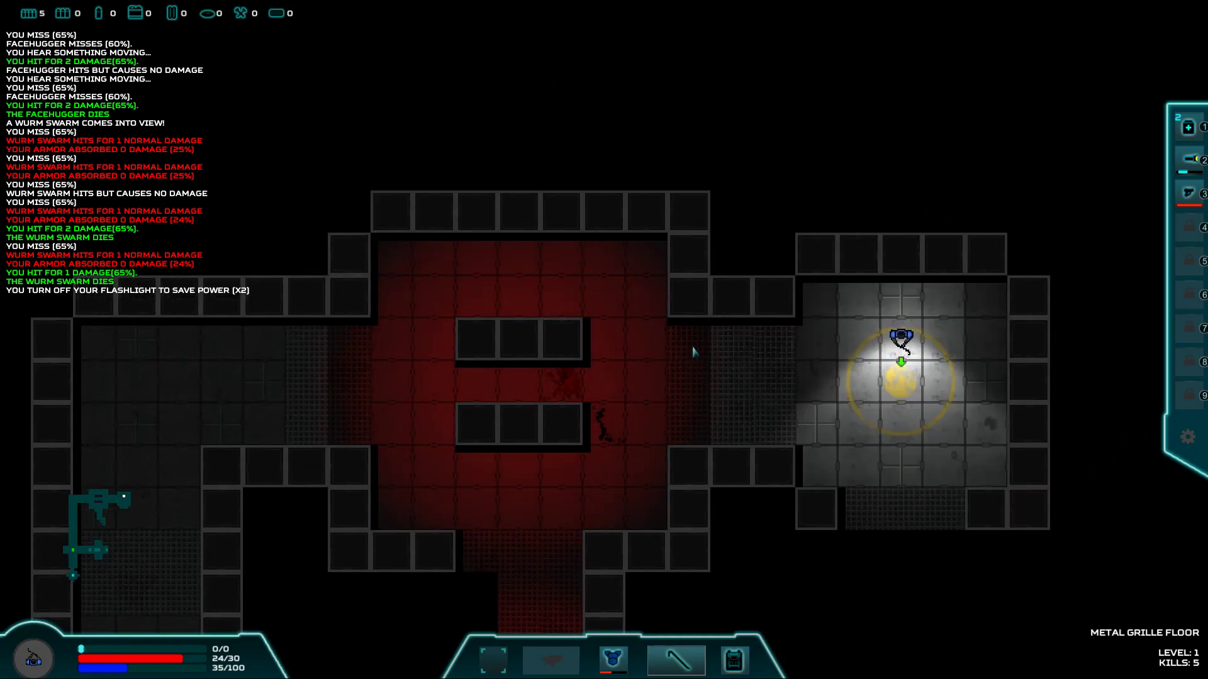
key(Down)
key(Left)
key(Left)
key(Left)
key(Left)
key(Left)
key(Left)
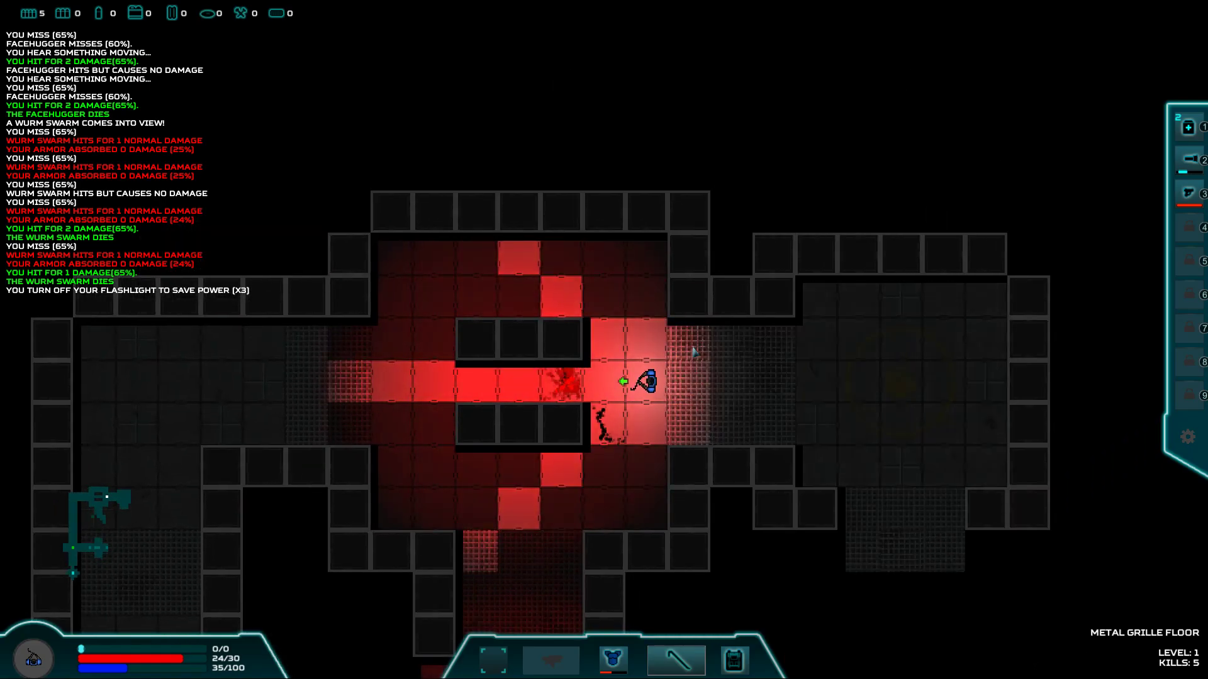
- Head down the lower corridor to the workbench and open its crafting screen
key(Down)
key(Down)
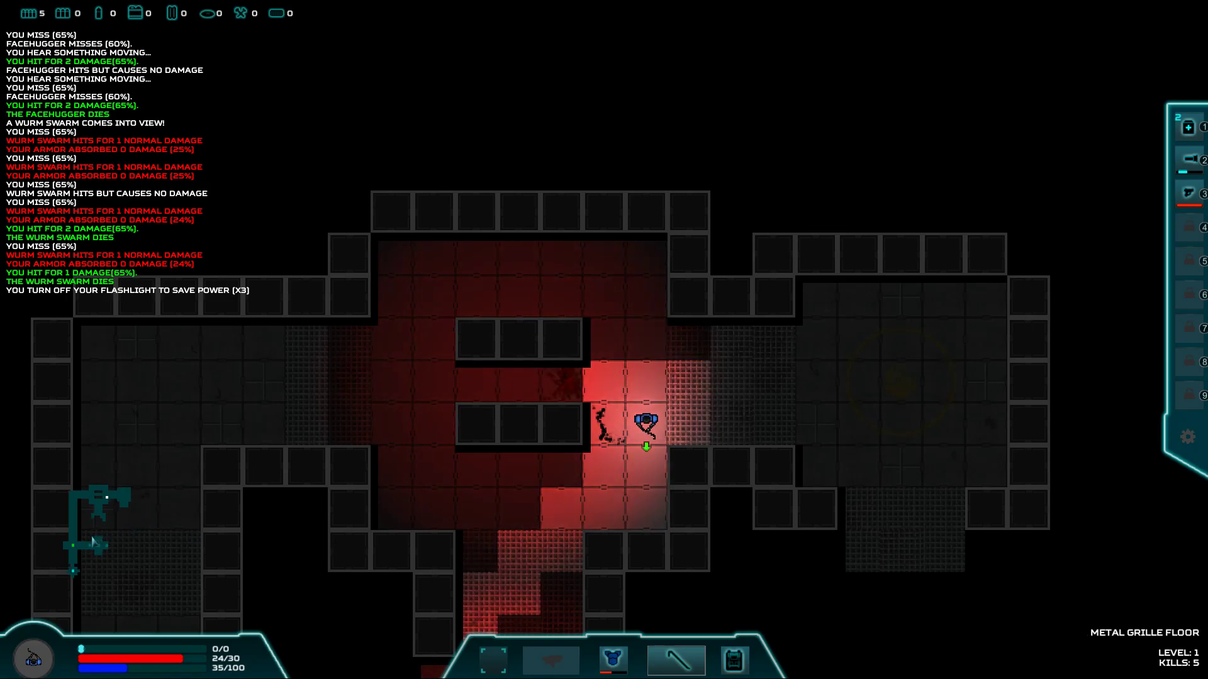
key(Down)
key(Left)
key(Left)
key(Down)
key(Down)
key(Down)
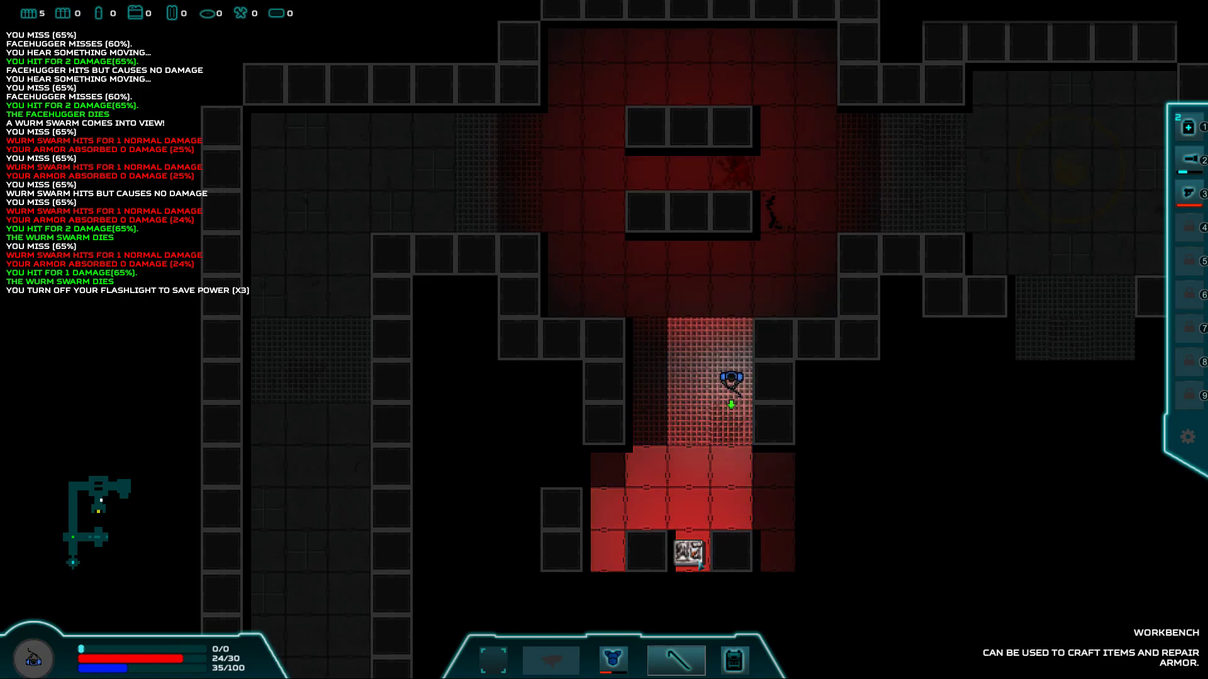
key(Left)
key(Down)
key(Down)
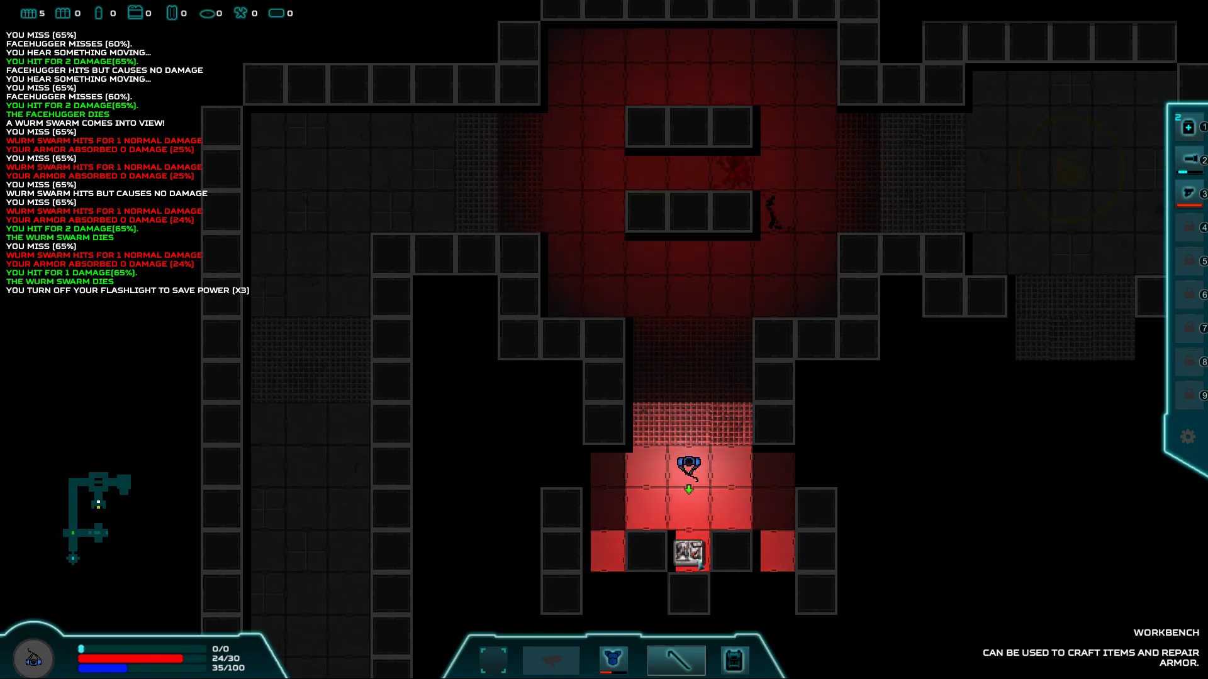
key(Down)
key(Down)
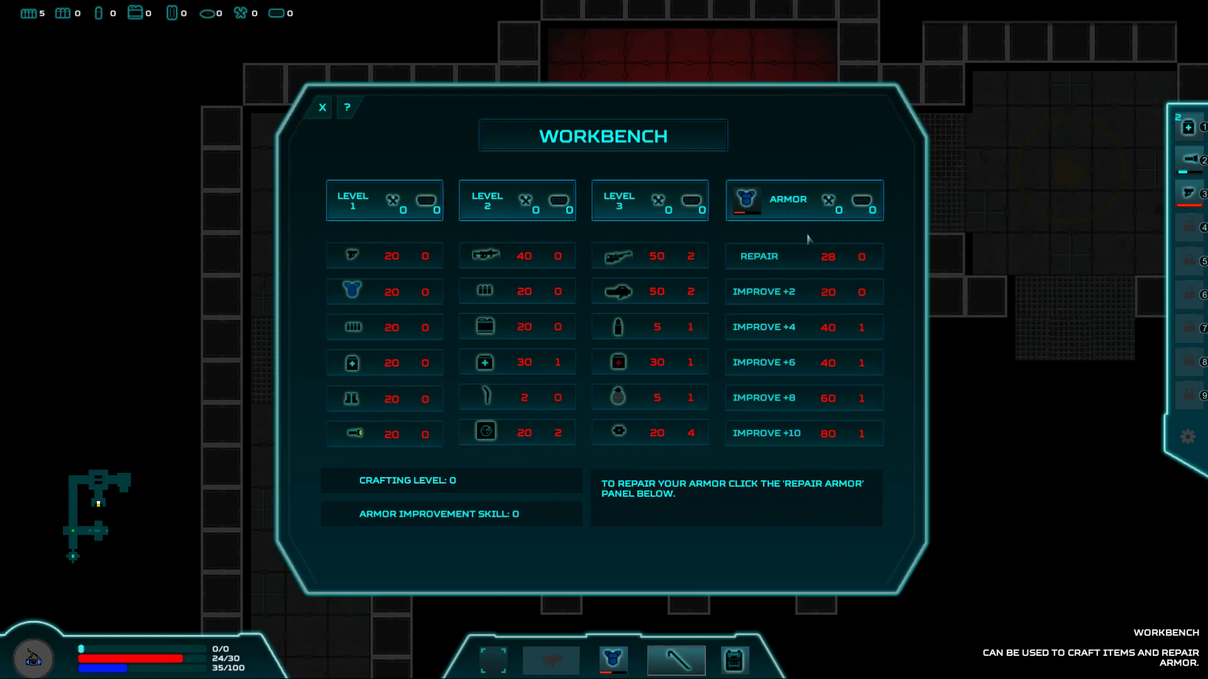
- Try the Armor repair costing 28 scrap, which fails with no scrap metal held
click(829, 263)
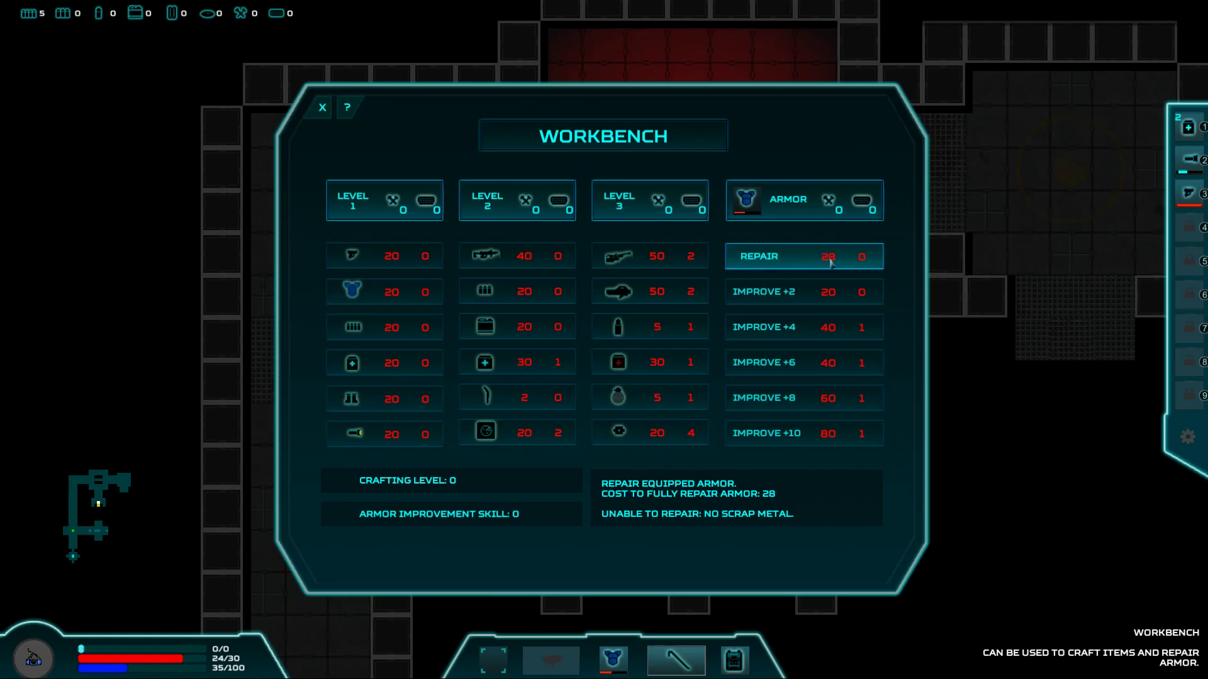
- Close the workbench, circle the room, and auto-travel into the grey eastern corridor
key(Escape)
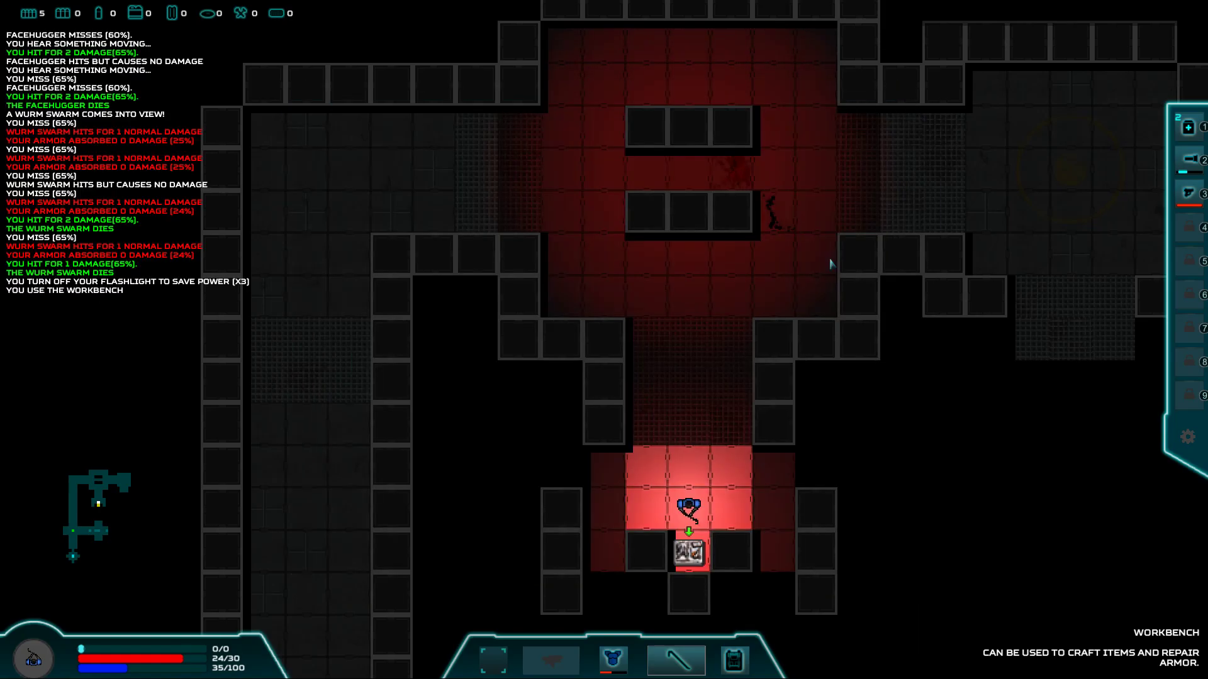
key(Right)
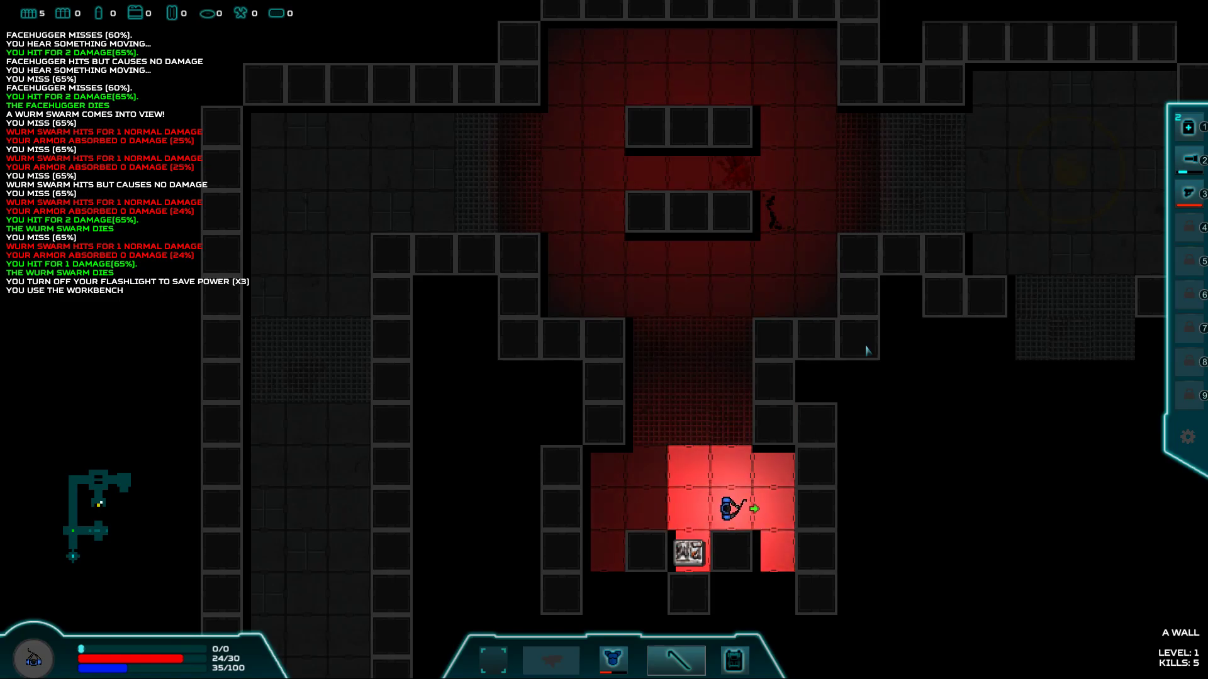
key(Right)
key(Down)
key(Down)
key(Down)
key(Left)
key(Left)
key(Left)
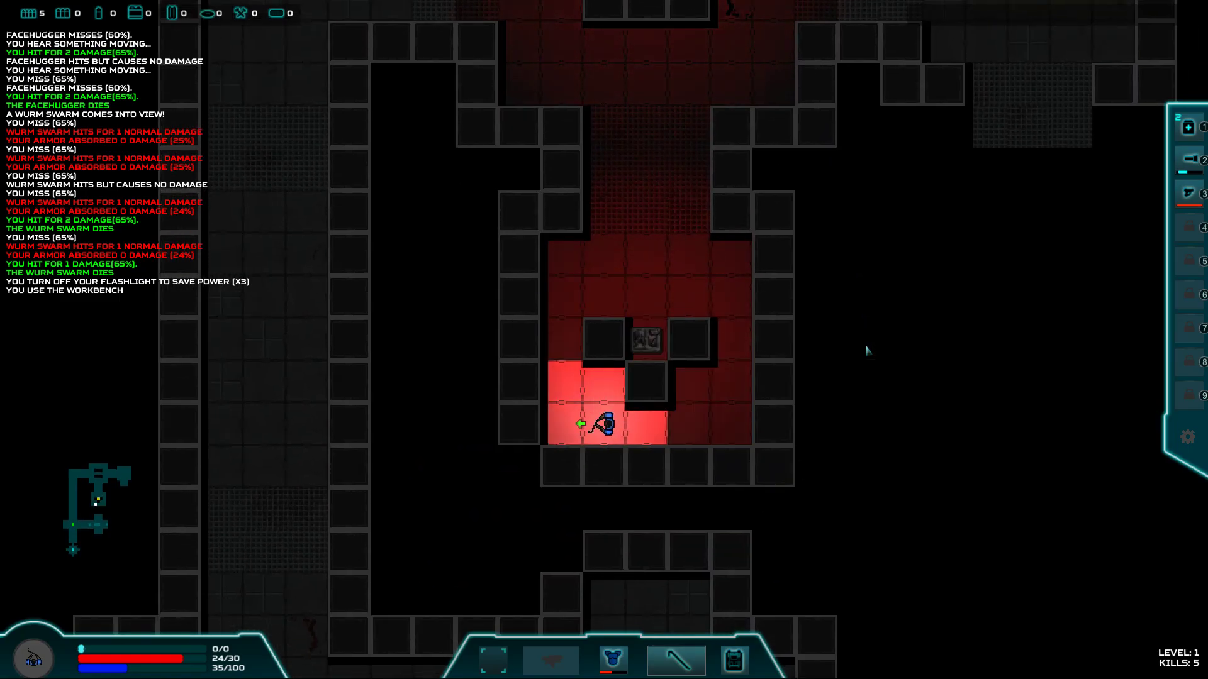
key(Left)
key(Up)
key(Up)
key(Up)
key(Right)
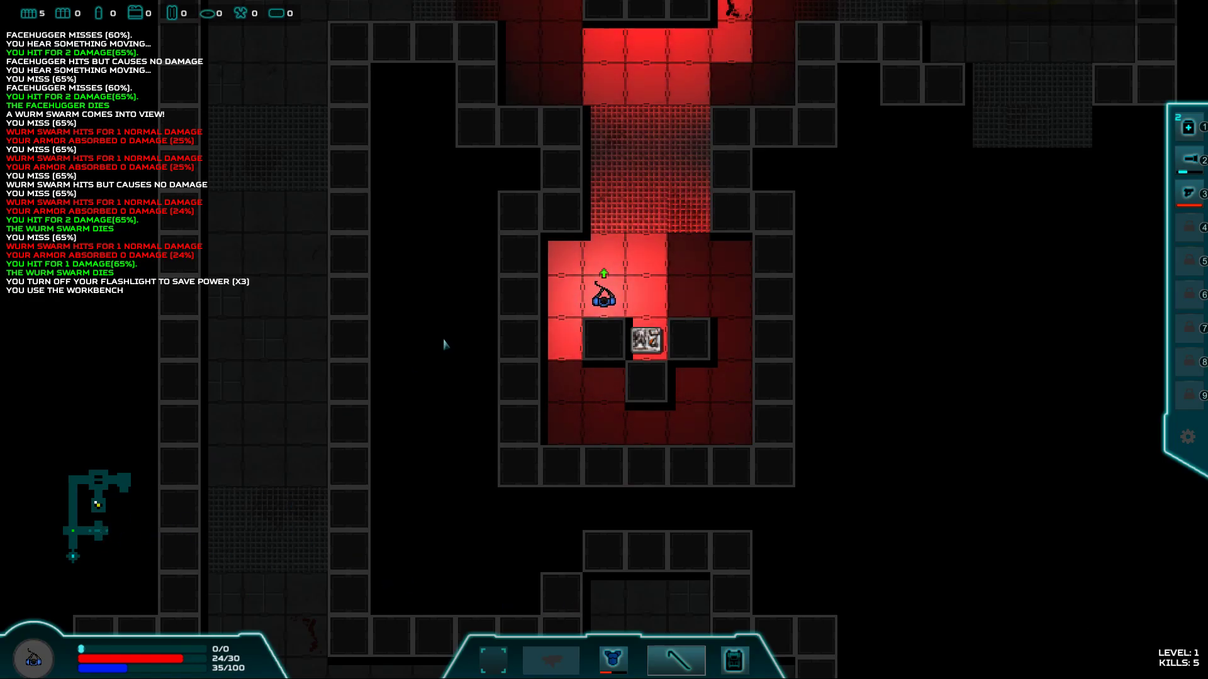
click(925, 248)
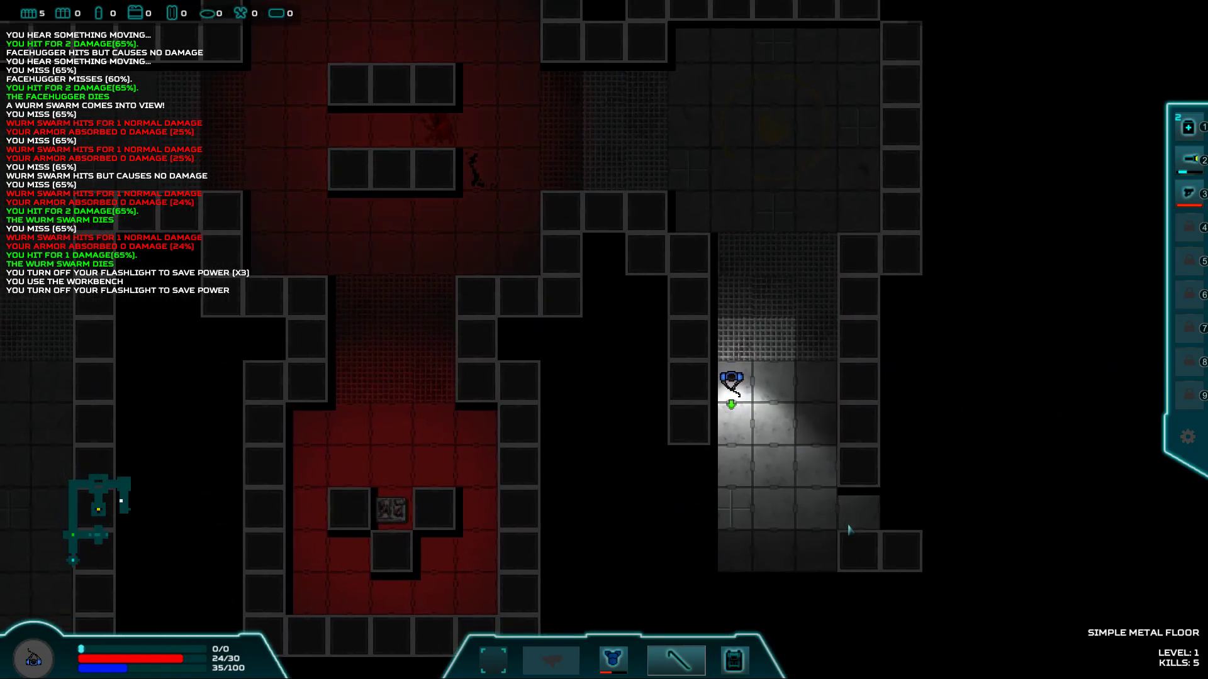
click(848, 530)
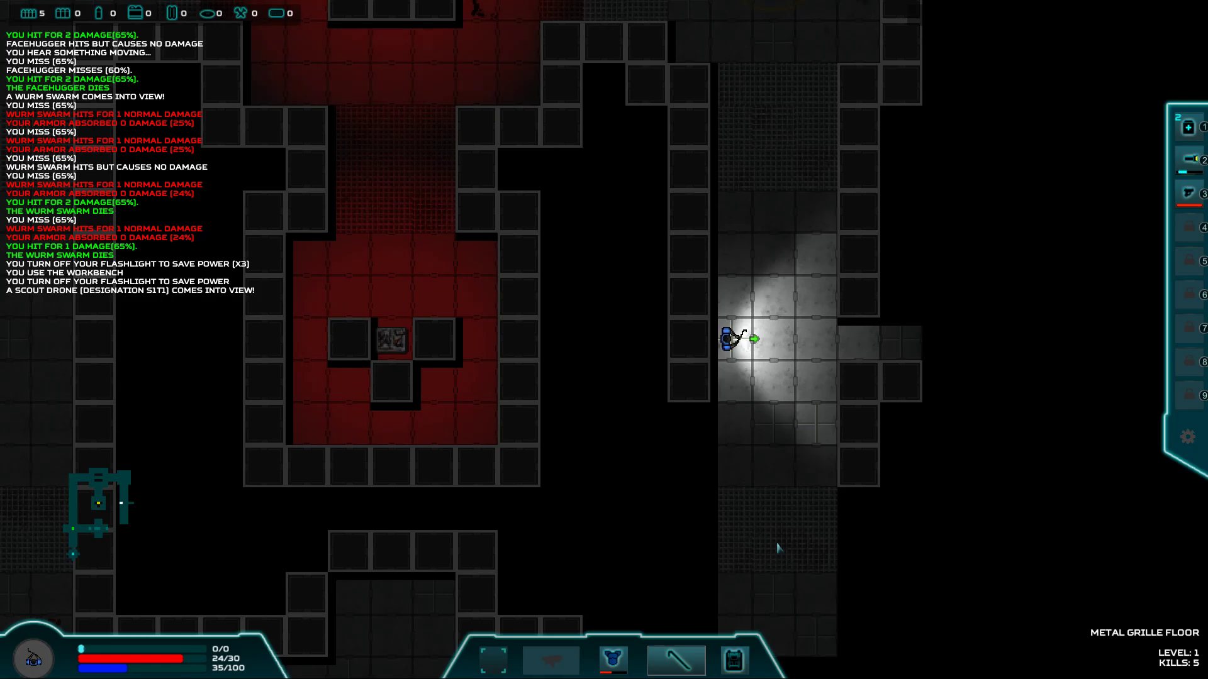
- Fire three pistol shots at the scout drone, then swap back to the crowbar
click(1189, 192)
click(774, 463)
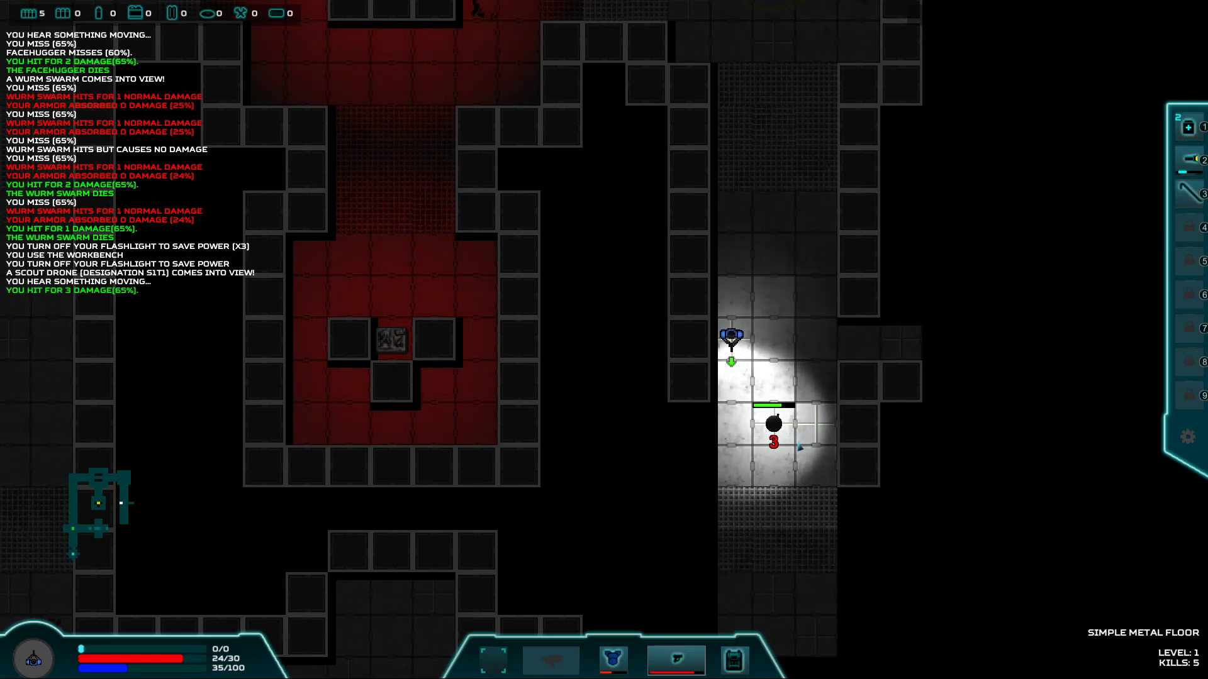
click(772, 426)
click(773, 383)
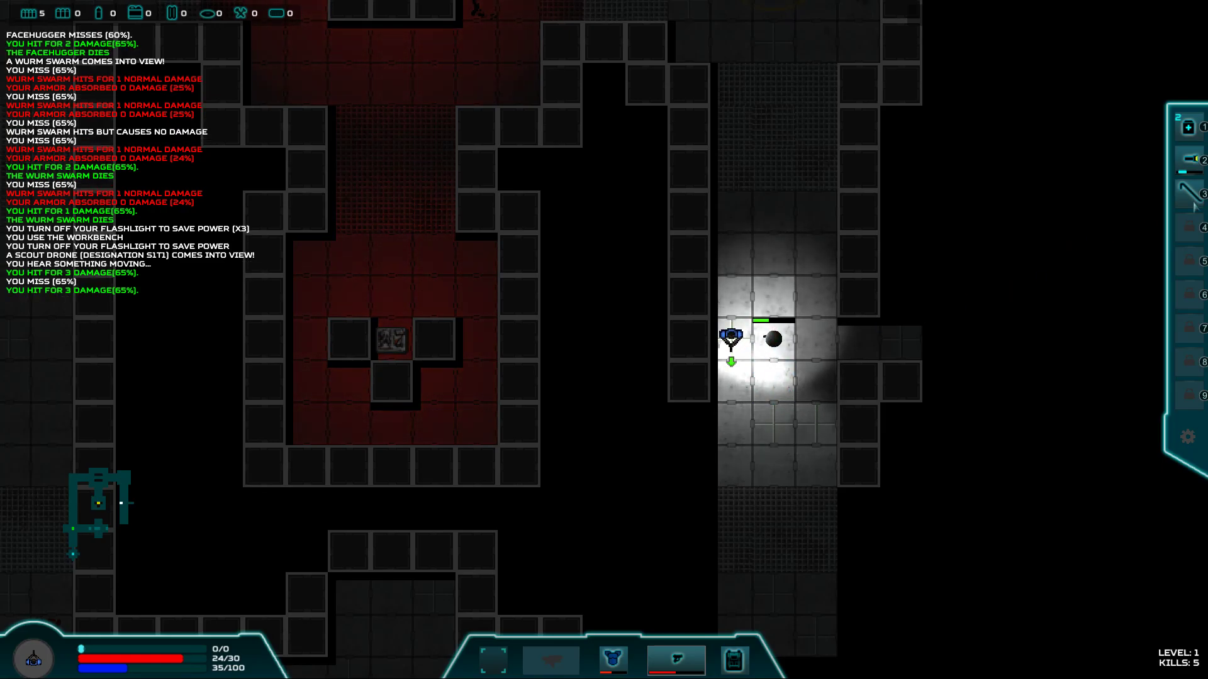
key(3)
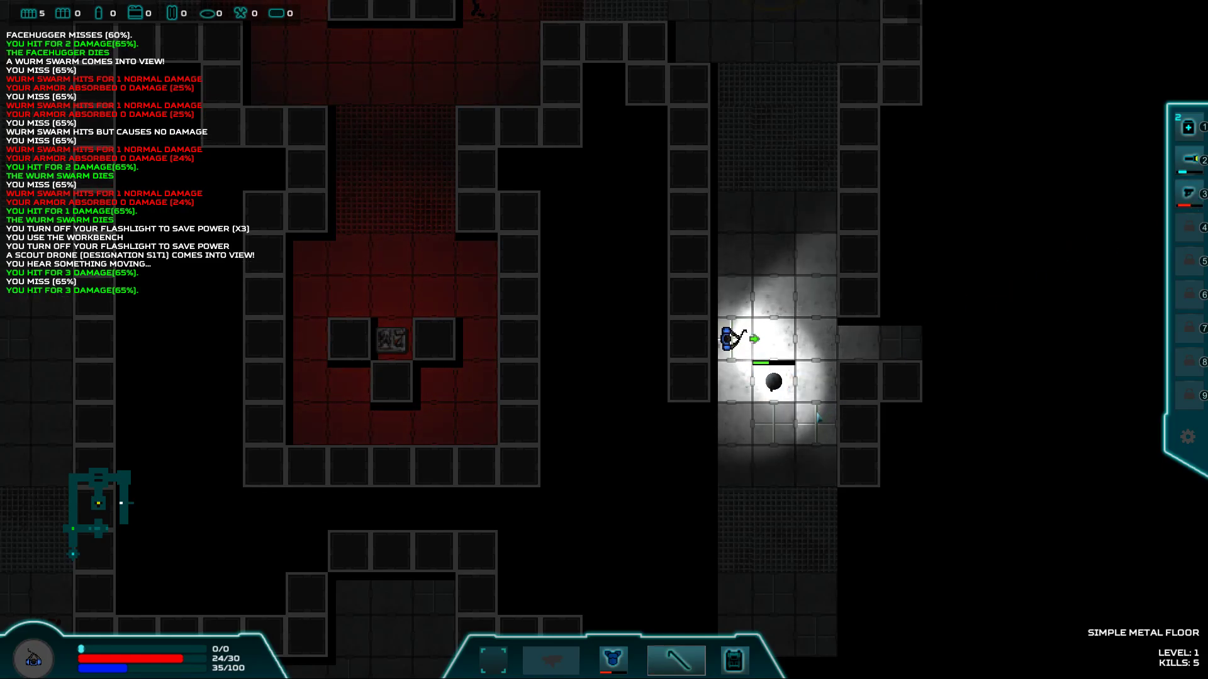
- Shoot the drone again with the pistol, destroying it for 6 kills, and re-equip the crowbar
click(818, 418)
click(1179, 194)
click(786, 437)
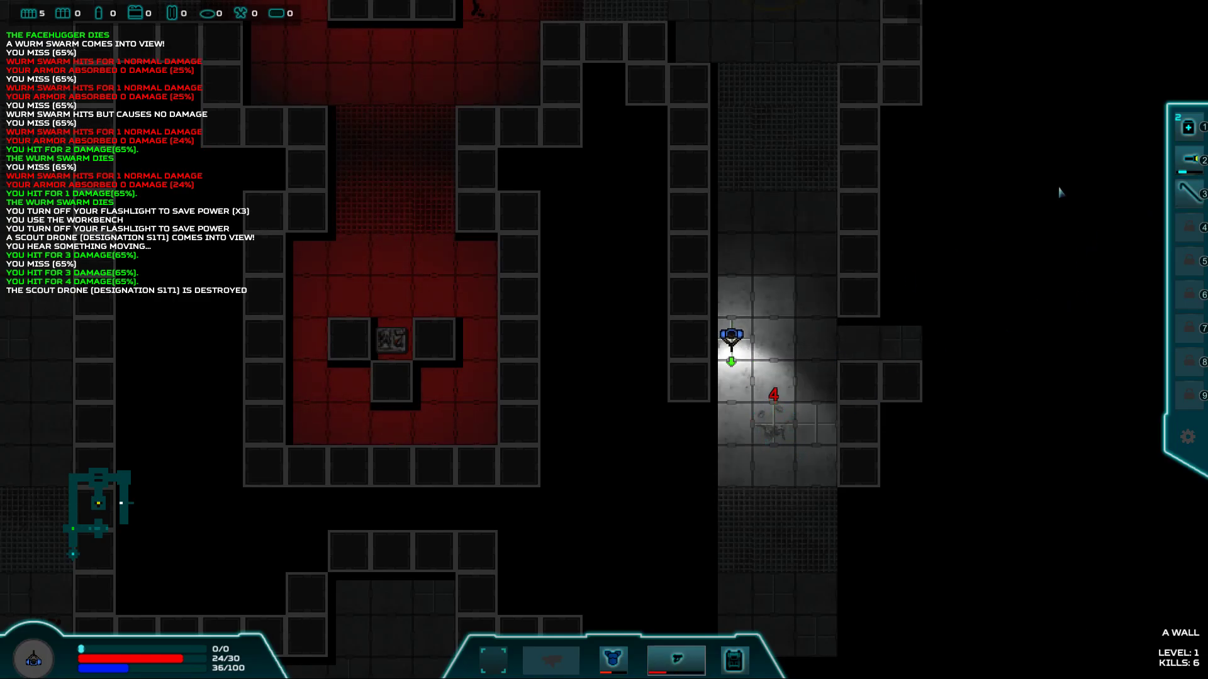
click(1180, 193)
- Step down and right into position facing the eastern passage
key(s)
key(d)
key(d)
key(w)
key(w)
key(d)
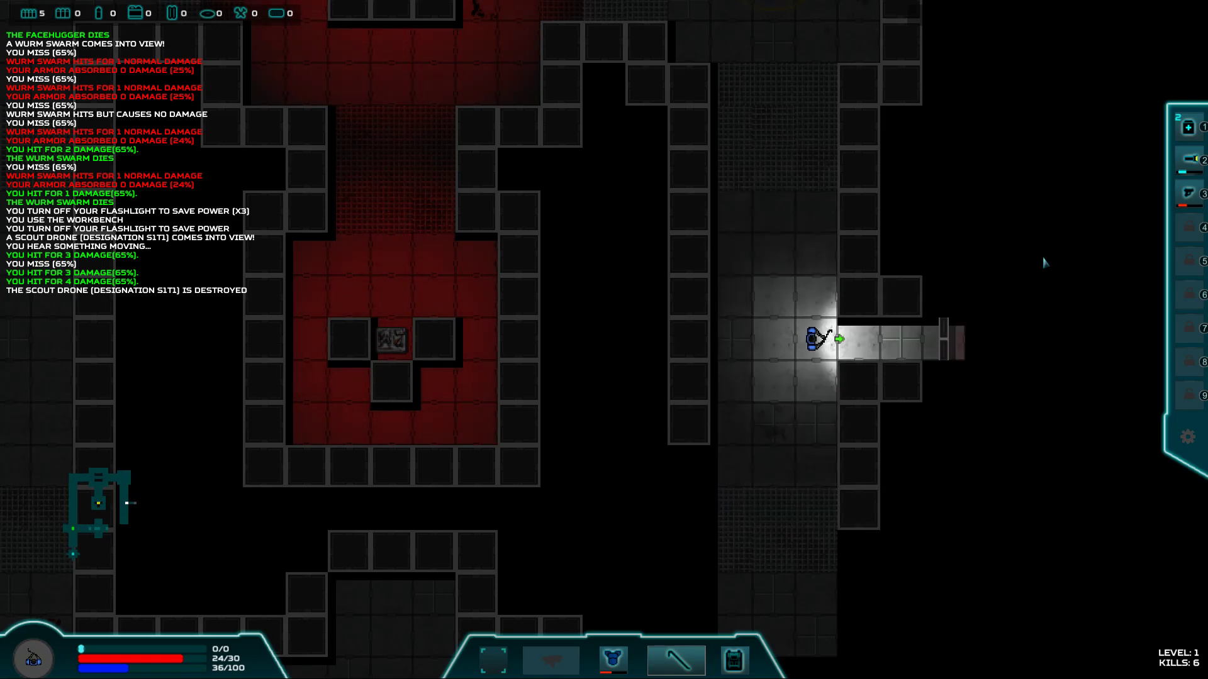
- Enter the red room, loot the Small Shield from the crate, and view it in the inventory
key(d)
key(d)
key(d)
key(d)
key(d)
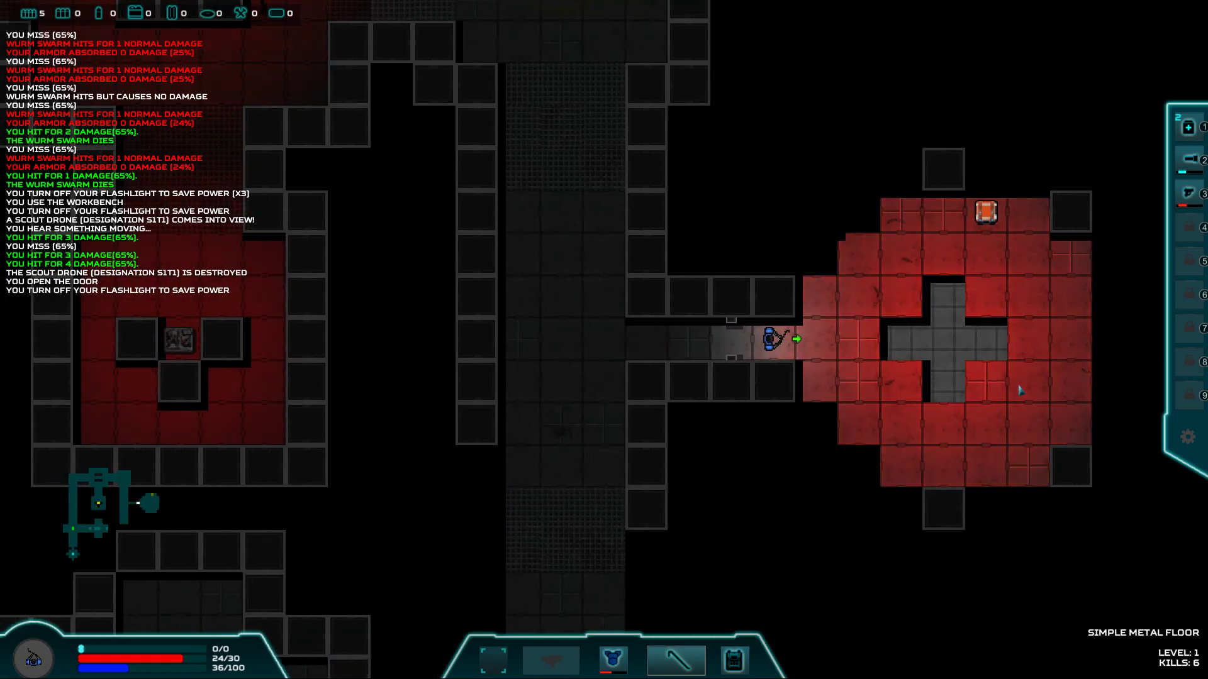
key(d)
key(w)
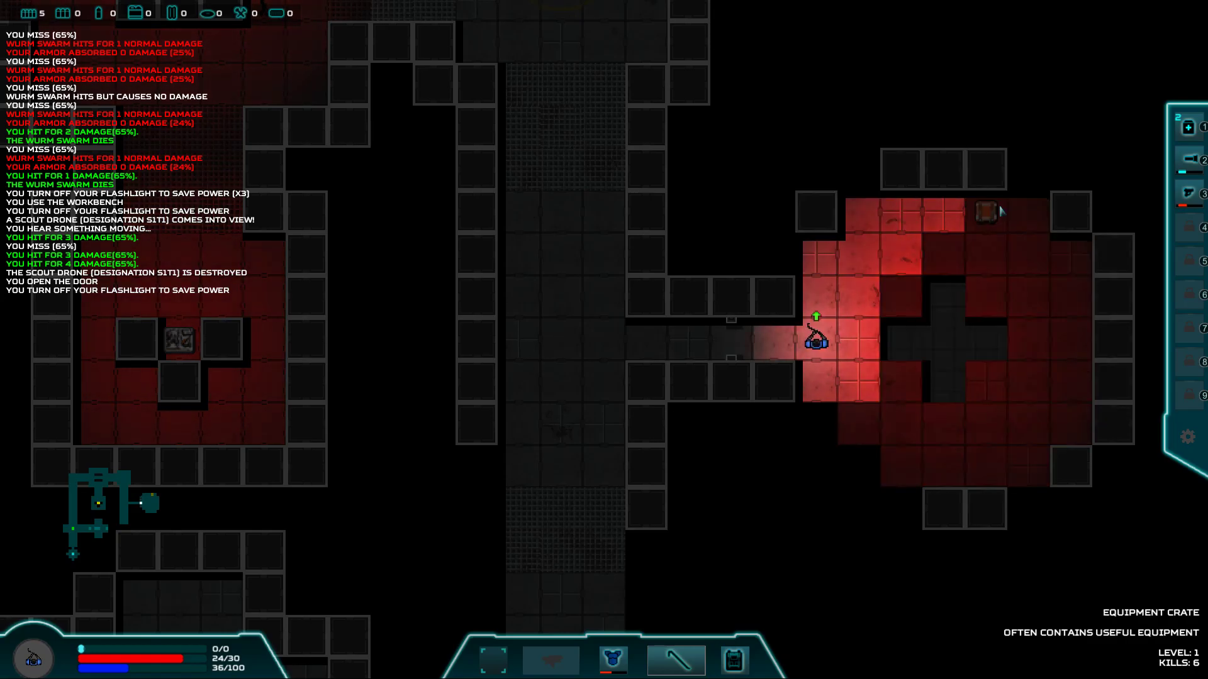
key(w)
key(w)
key(d)
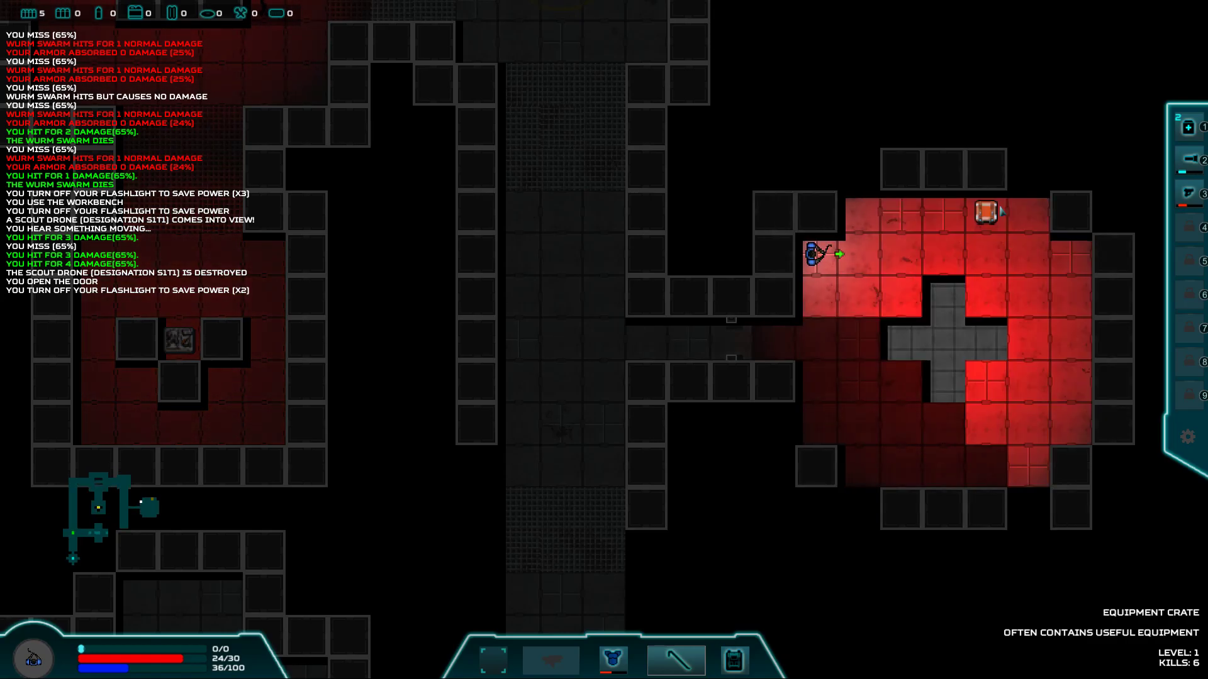
key(d)
key(d)
key(d)
key(d)
key(w)
key(w)
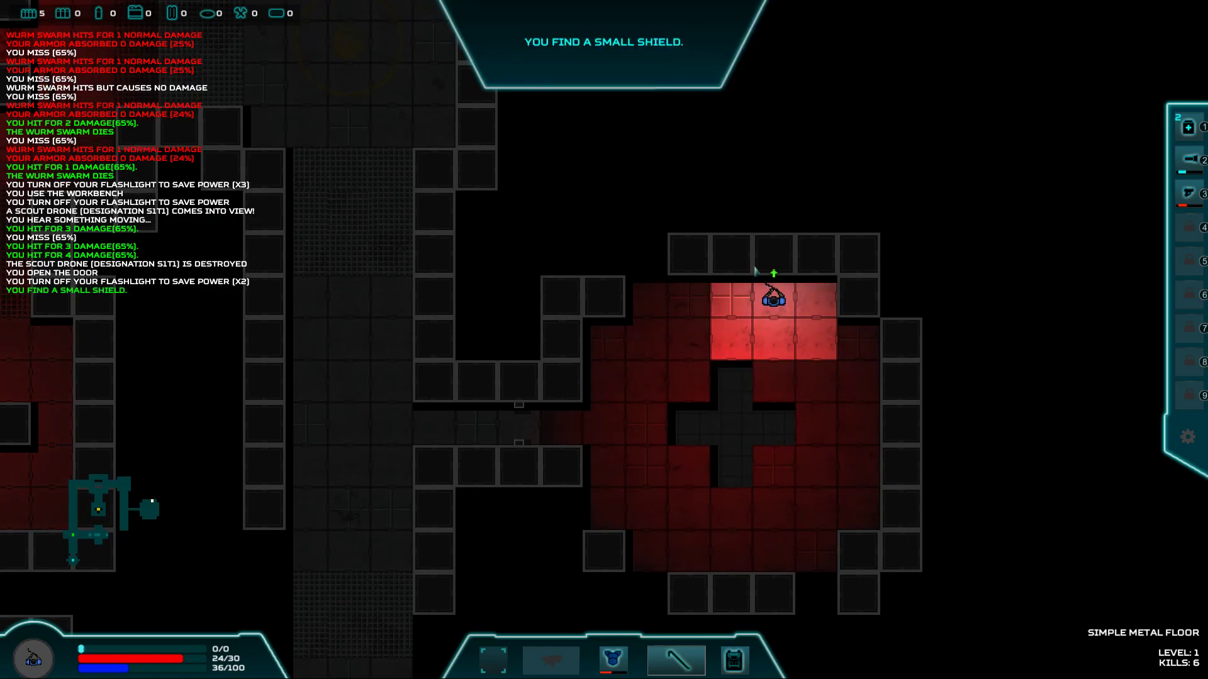
key(i)
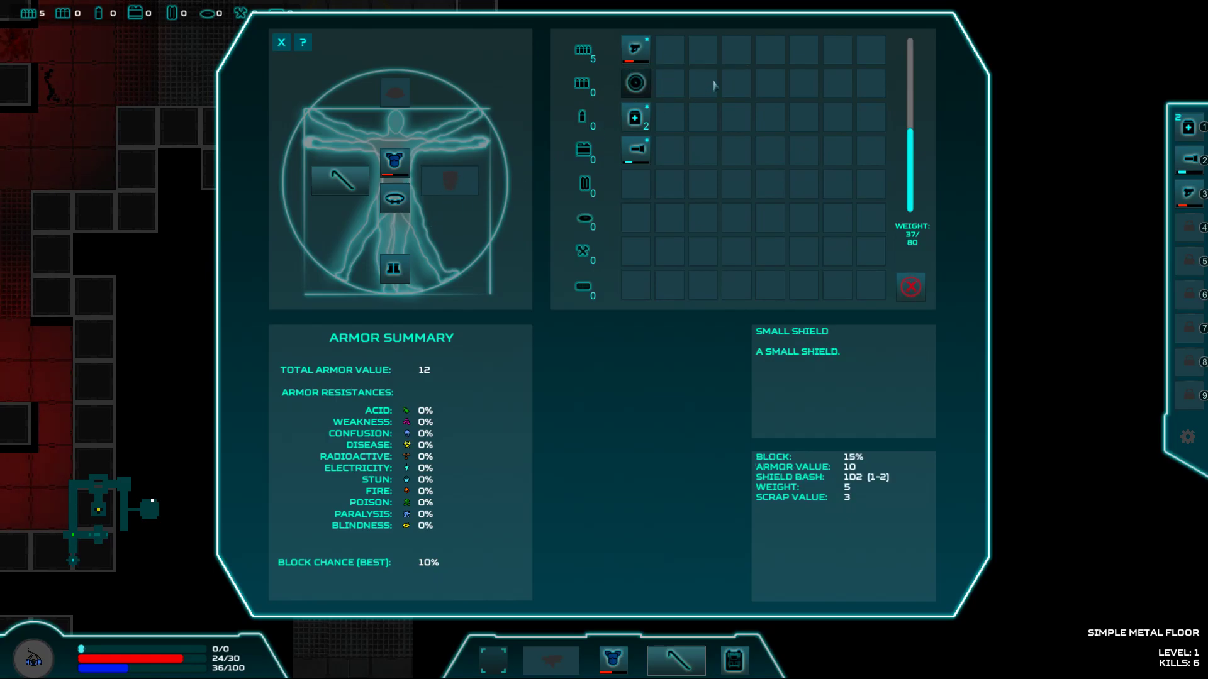
- Equip the Small Shield in the off-hand for 22 armor and 15% block
click(452, 179)
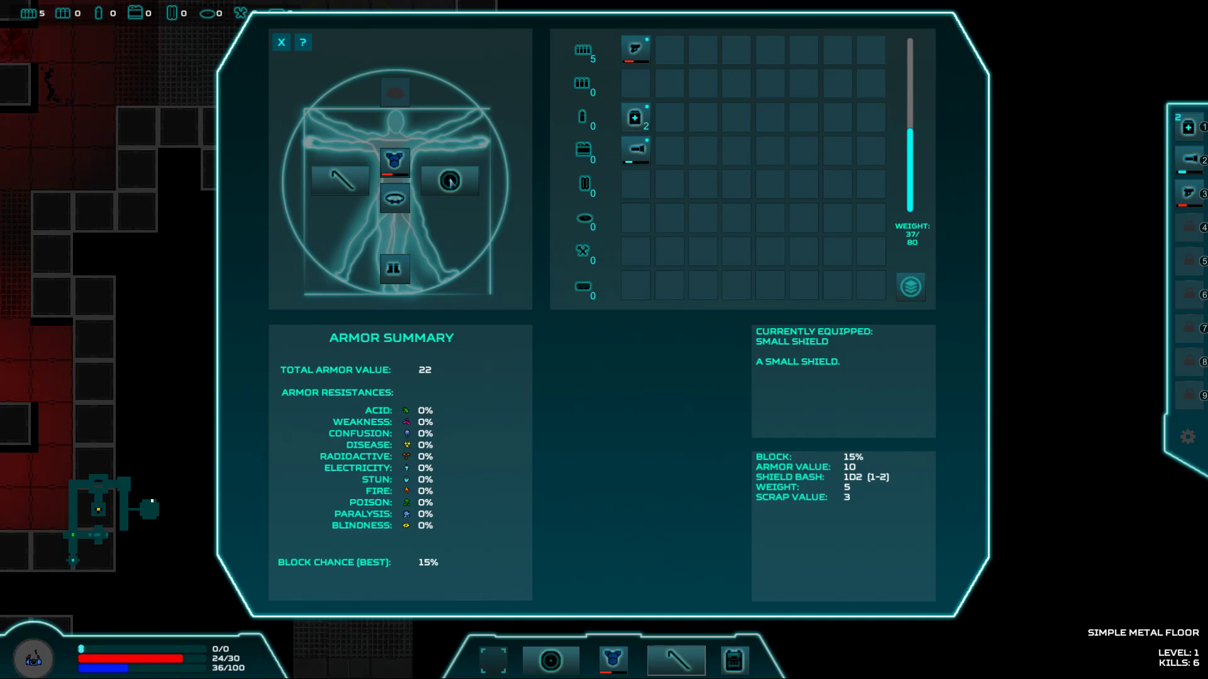
- Close the inventory, walk west into the corridor and kill the ambushing facehugger (7 kills)
key(Escape)
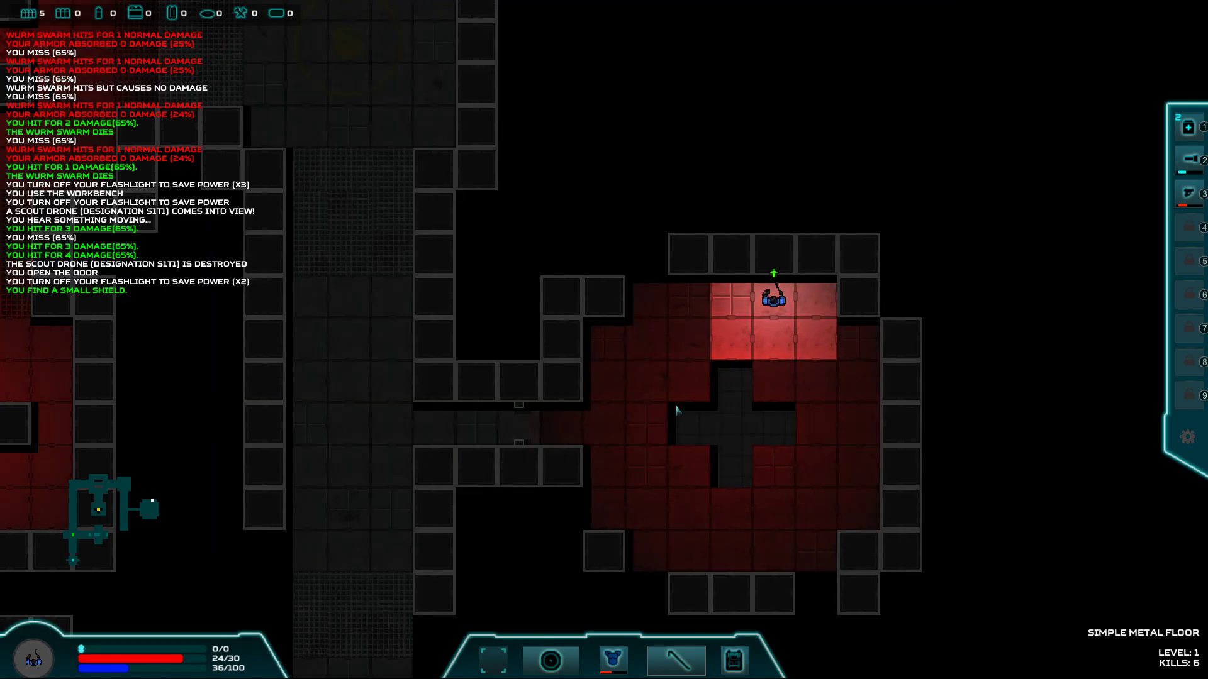
key(Left)
key(Left)
key(Left)
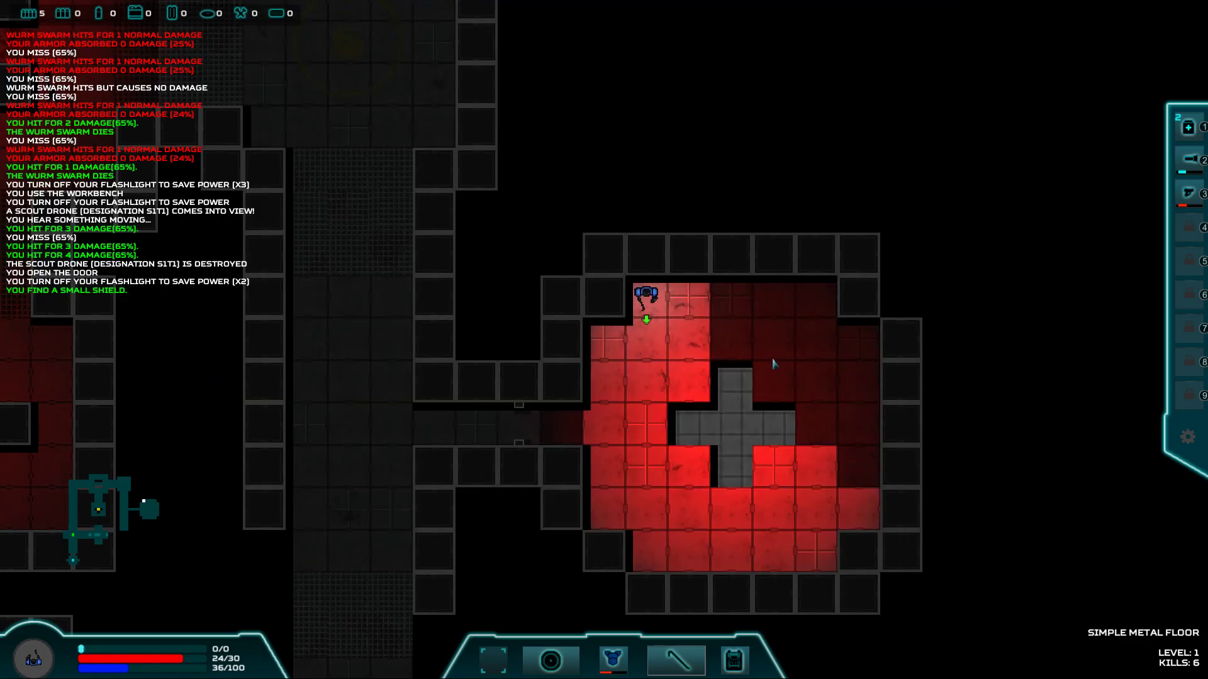
key(Down)
key(Down)
key(Down)
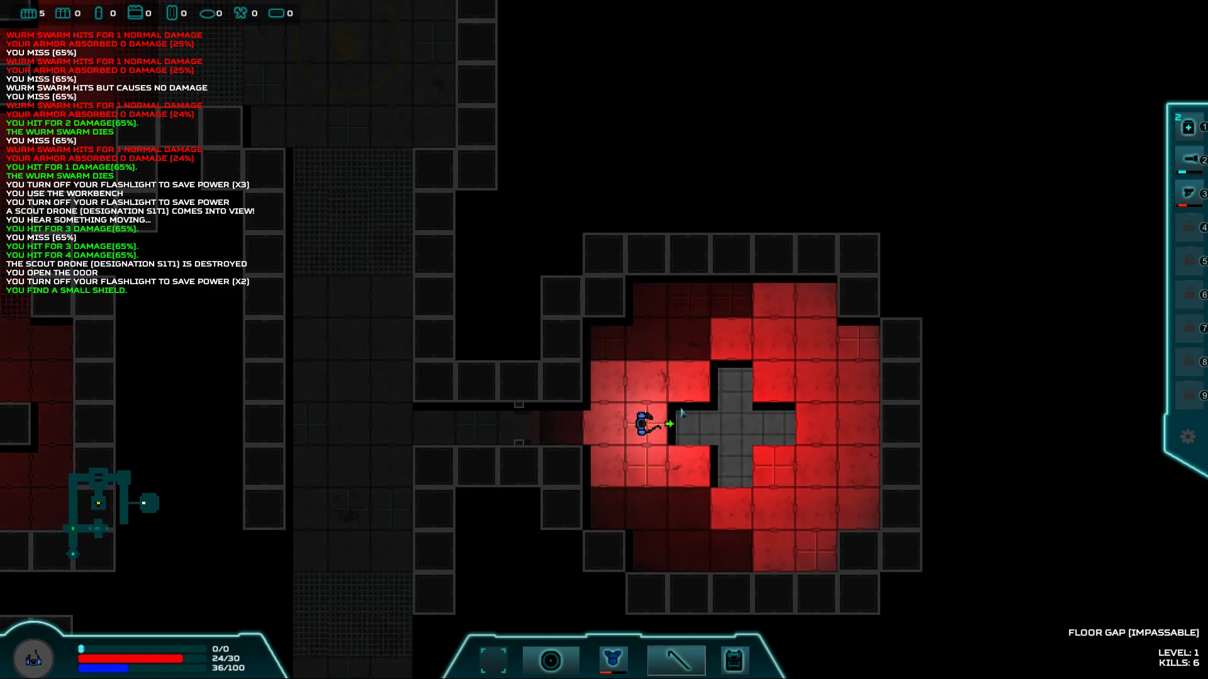
key(Down)
key(Left)
key(Left)
key(Left)
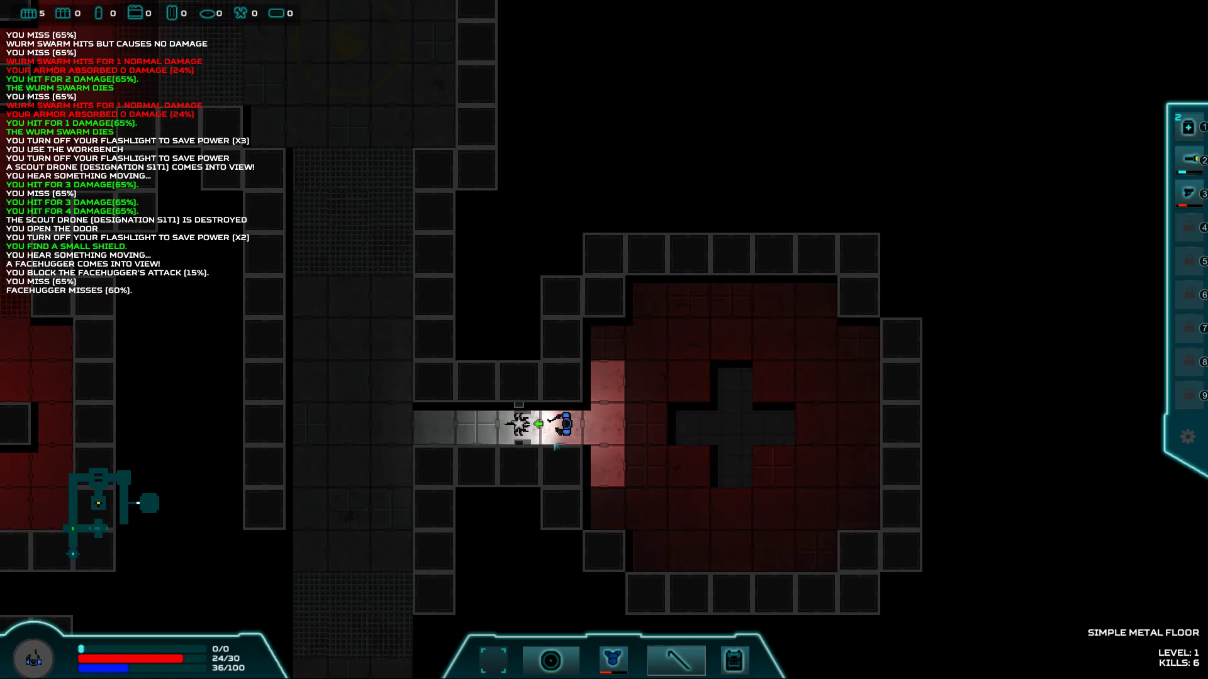
key(Left)
key(Left)
key(Left)
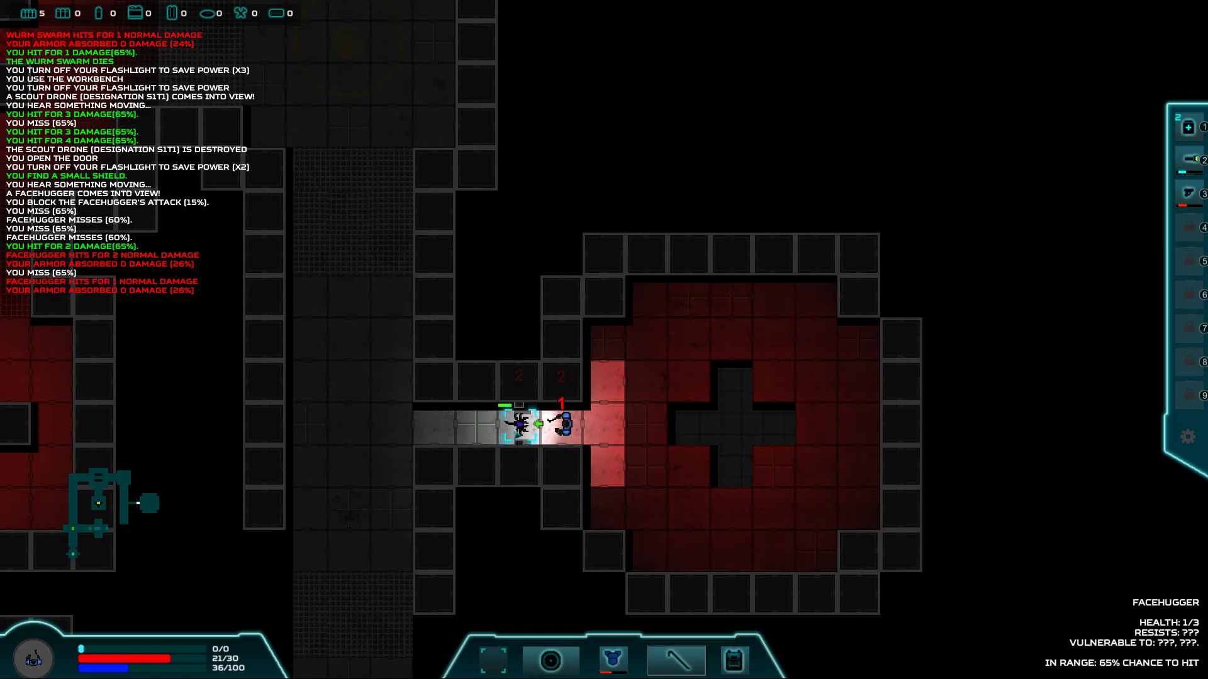
key(Left)
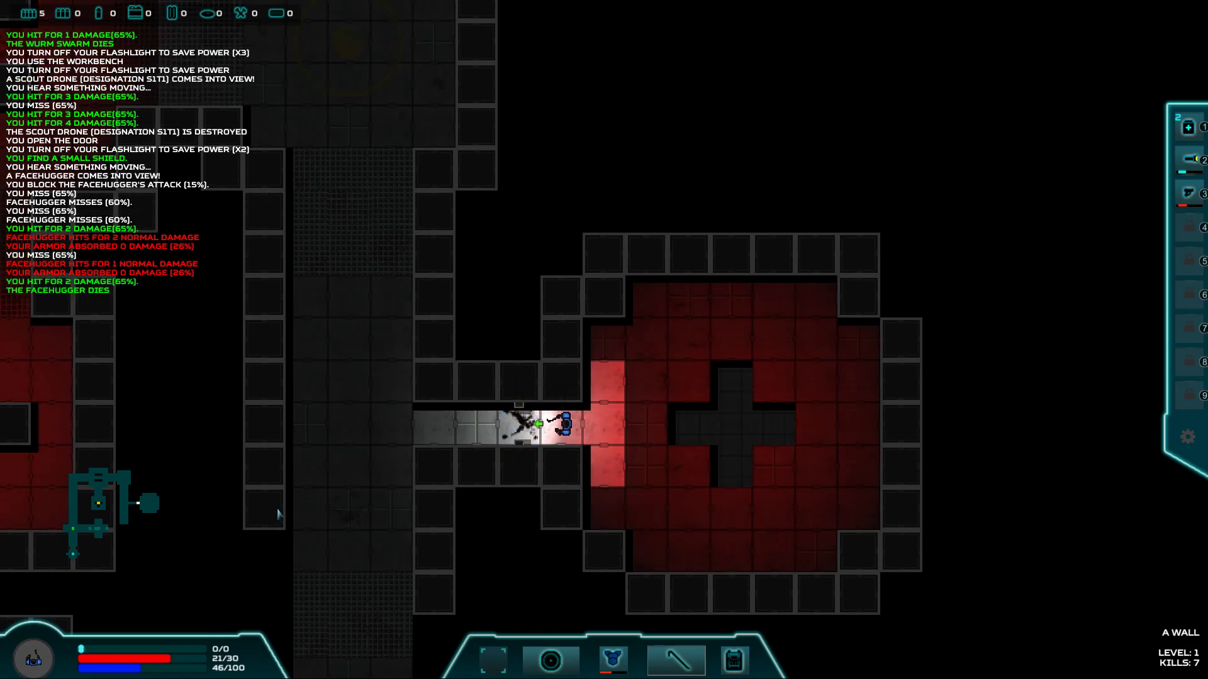
- Follow the corridors down, collecting two Frag Grenades and the Small Stimpack from the crate
key(Left)
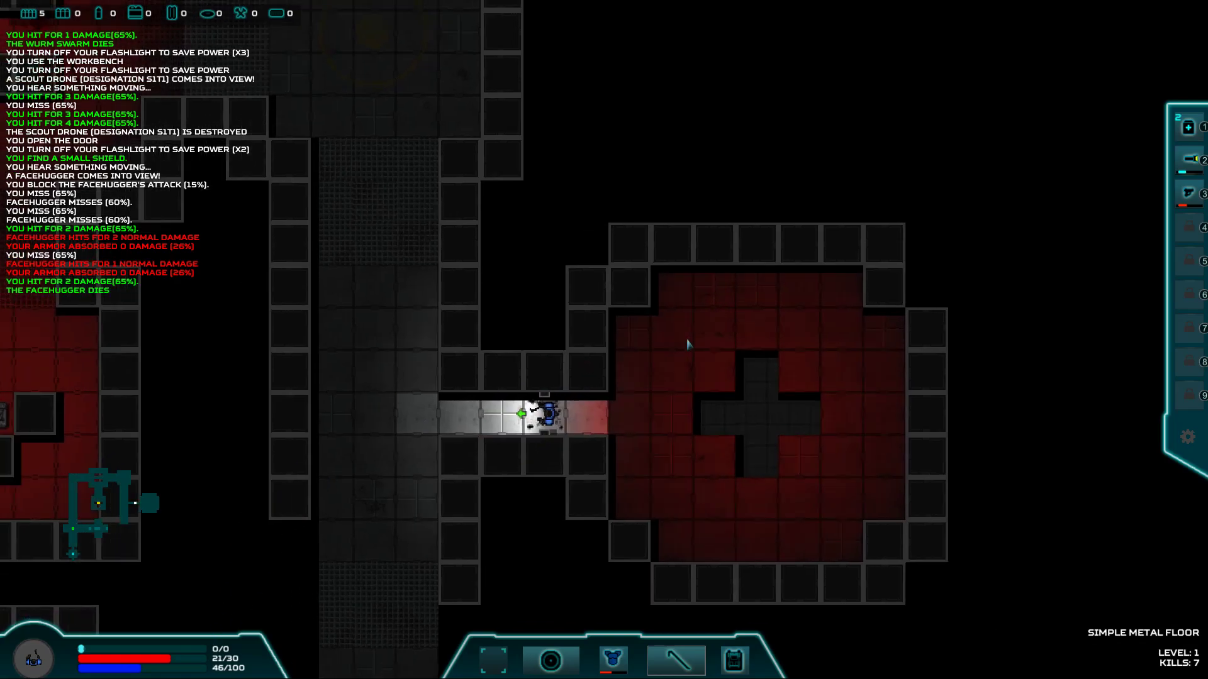
key(Left)
key(Left)
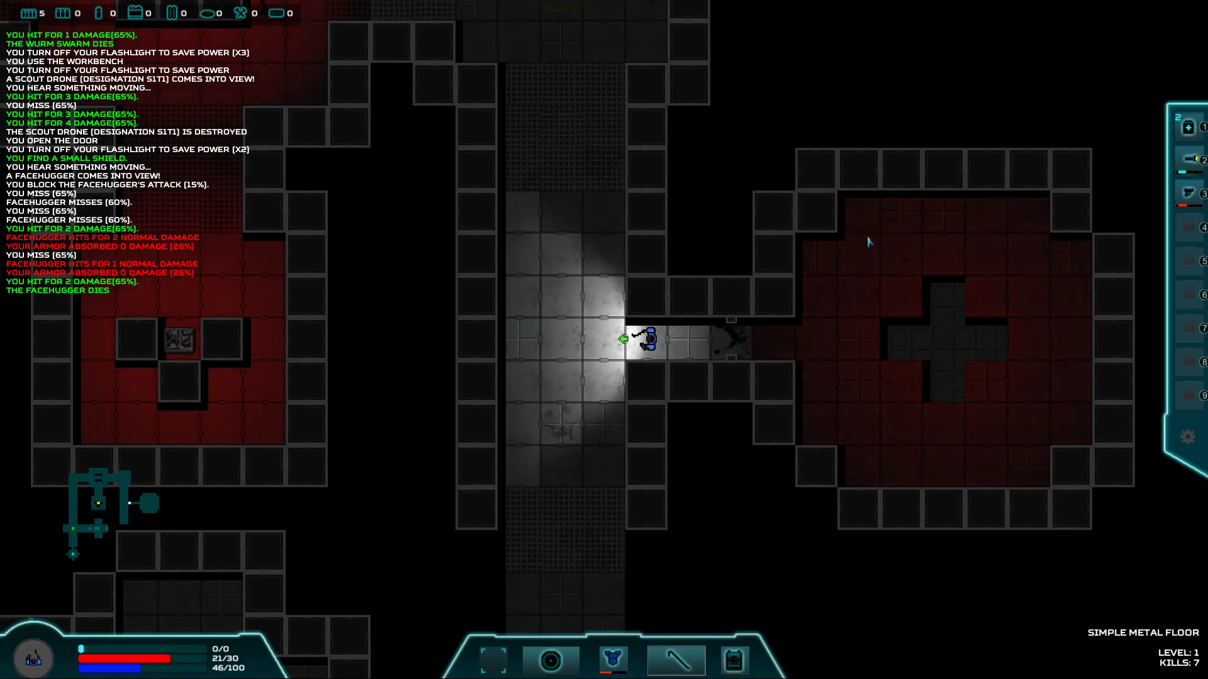
key(Left)
key(Down)
key(Down)
key(Down)
key(Down)
key(Down)
key(Down)
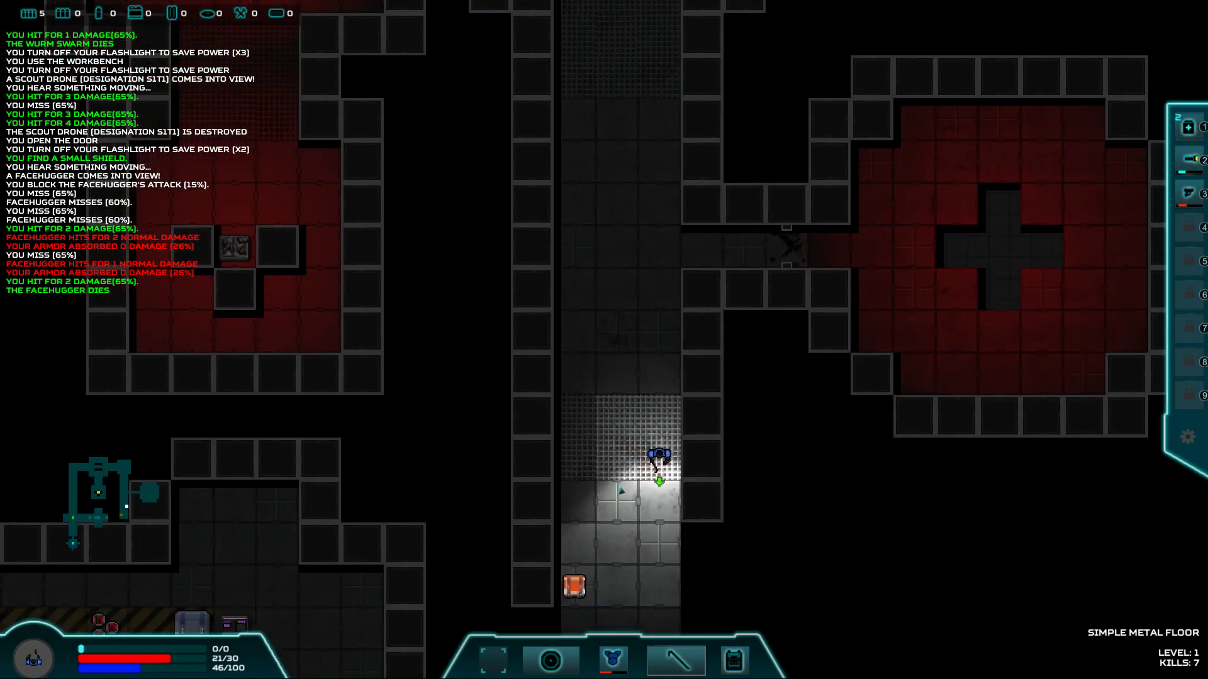
key(Down)
key(Down)
key(Left)
key(Left)
key(Left)
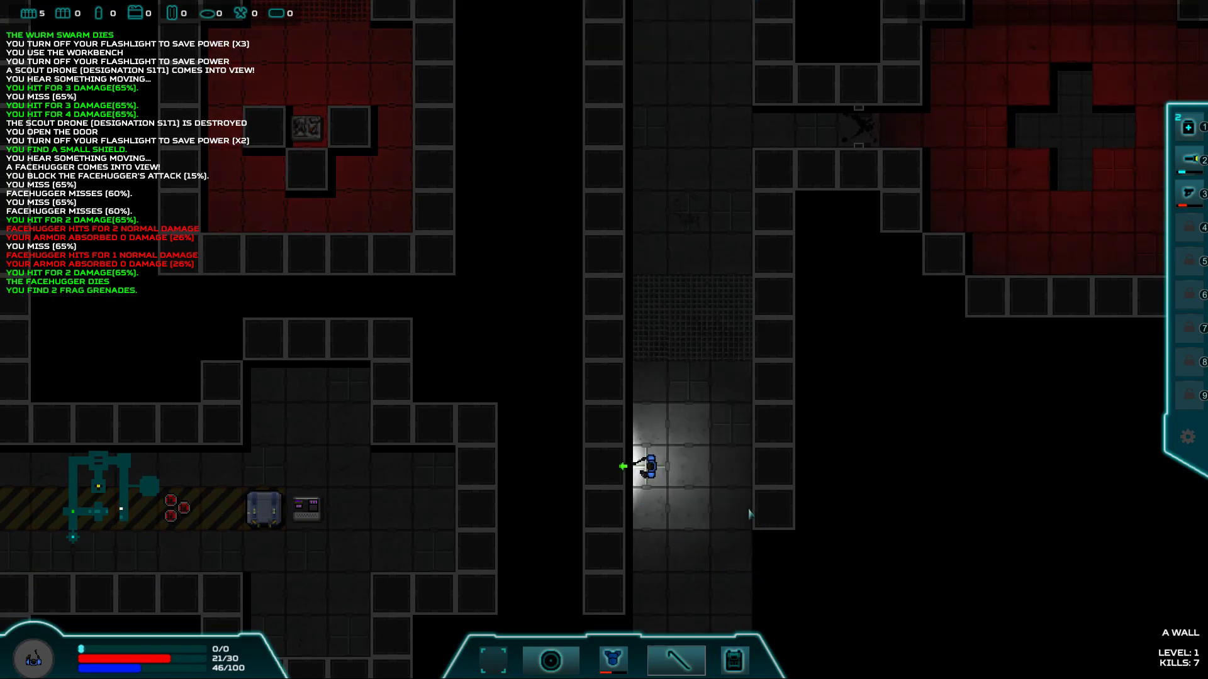
key(Down)
key(Right)
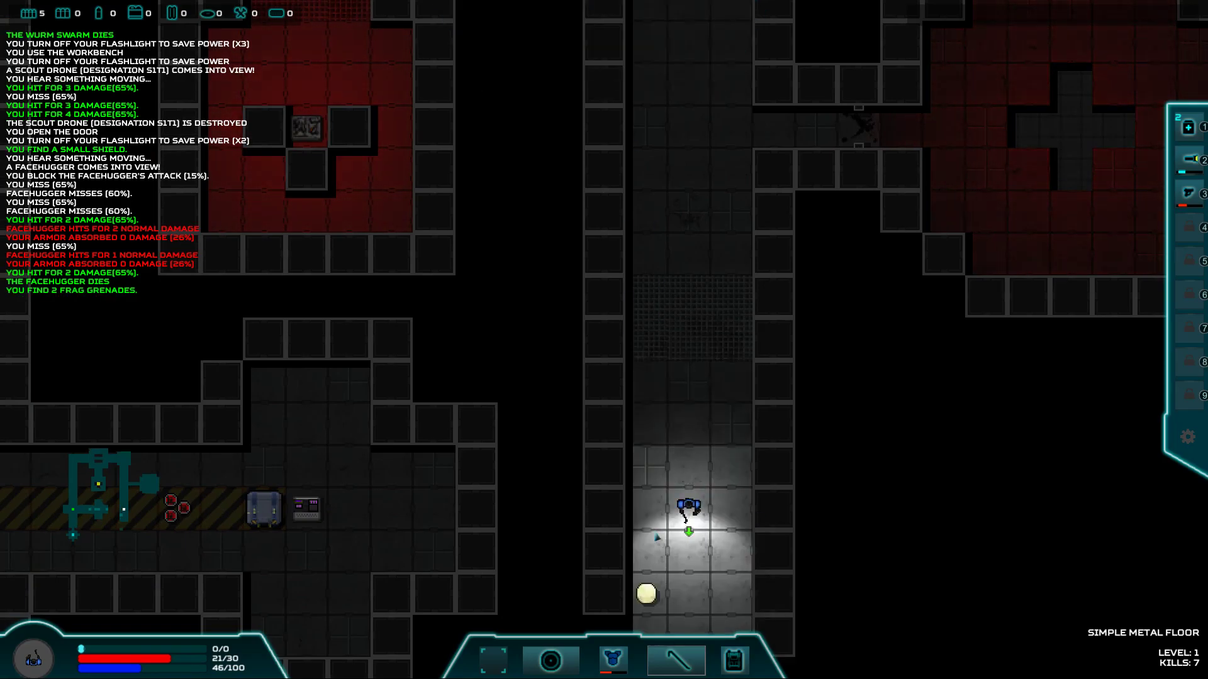
key(Right)
key(Down)
key(Down)
click(726, 551)
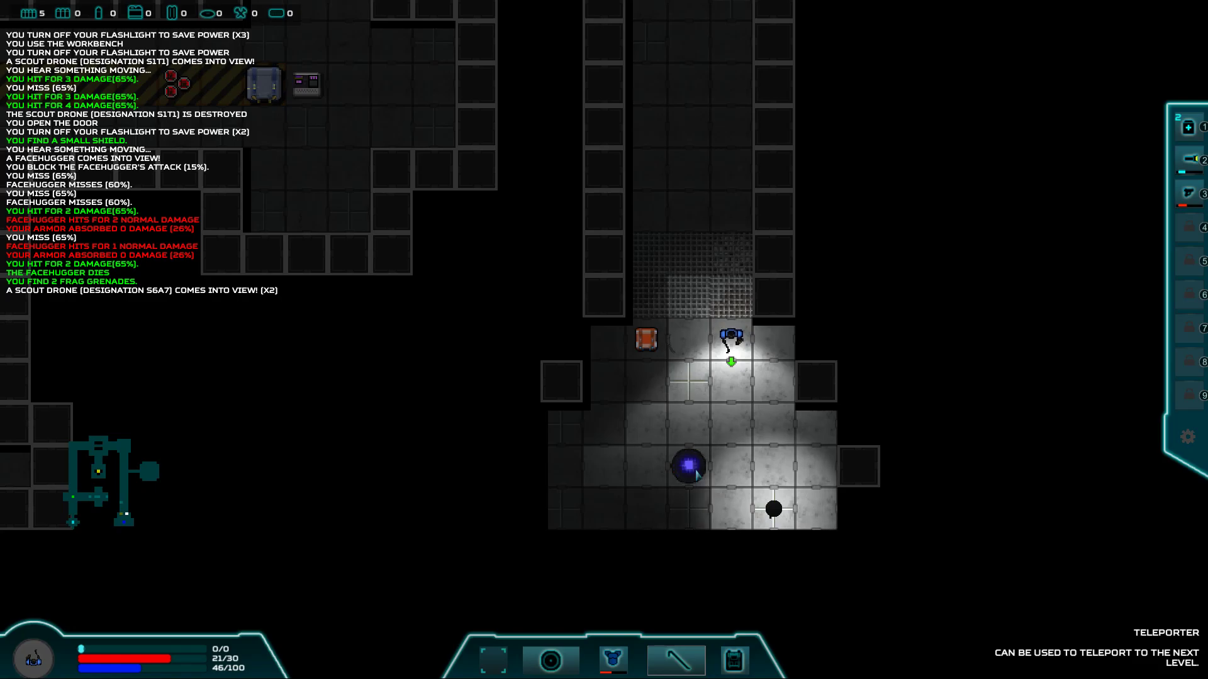
key(Left)
key(Left)
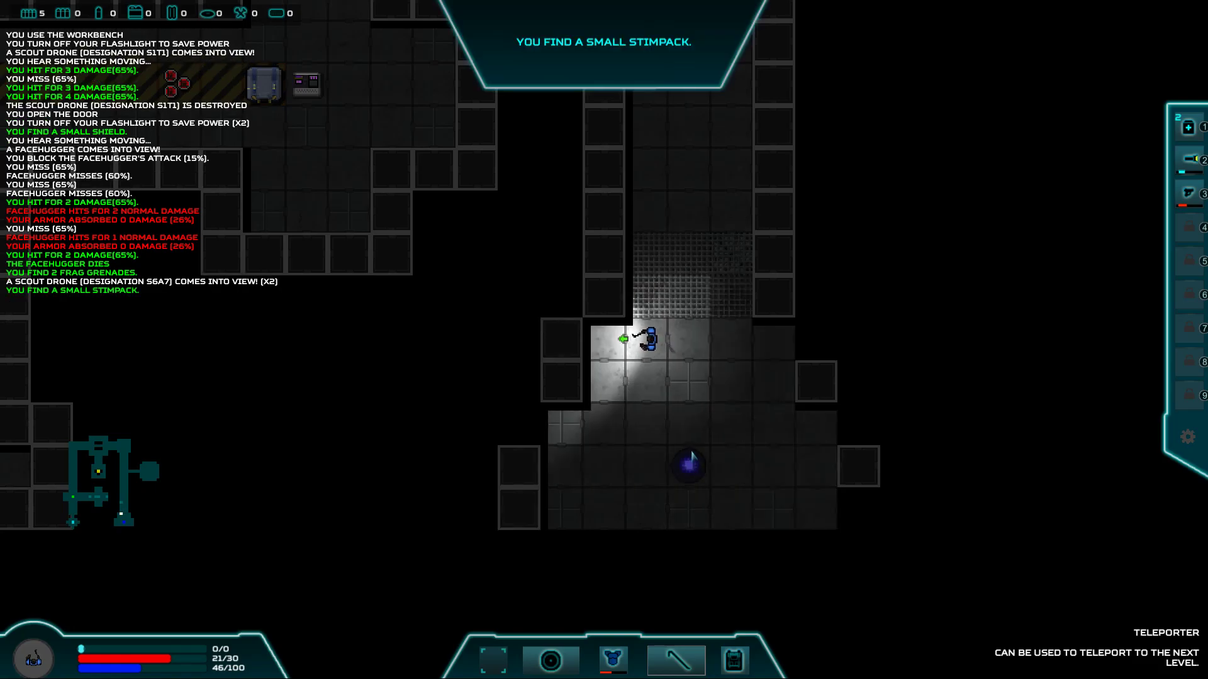
- Review the Small Stimpack in the inventory, then head down toward the scout drone
key(i)
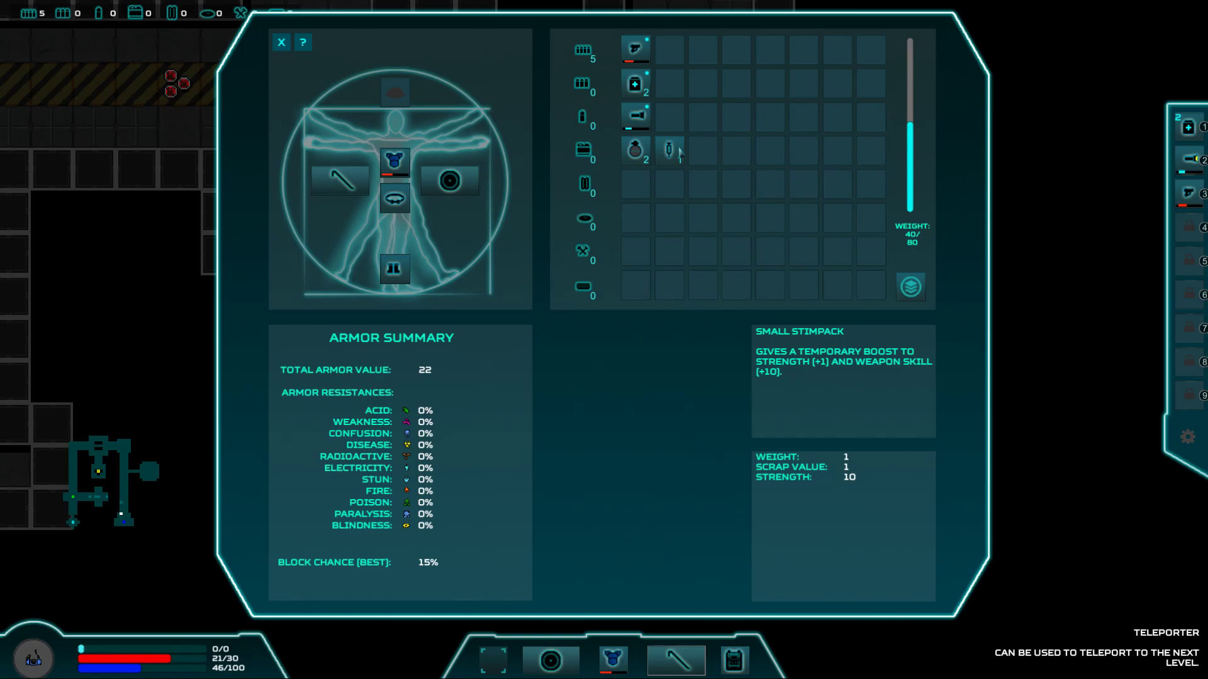
key(i)
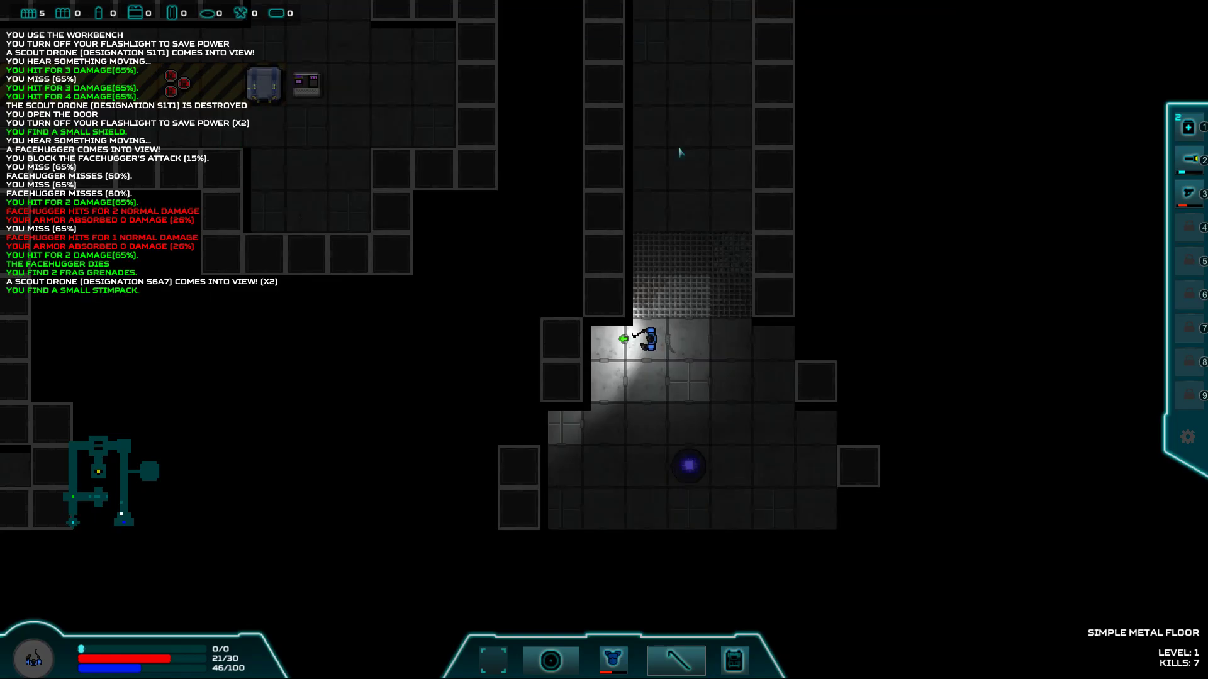
key(Left)
key(Down)
key(Down)
key(Down)
key(Down)
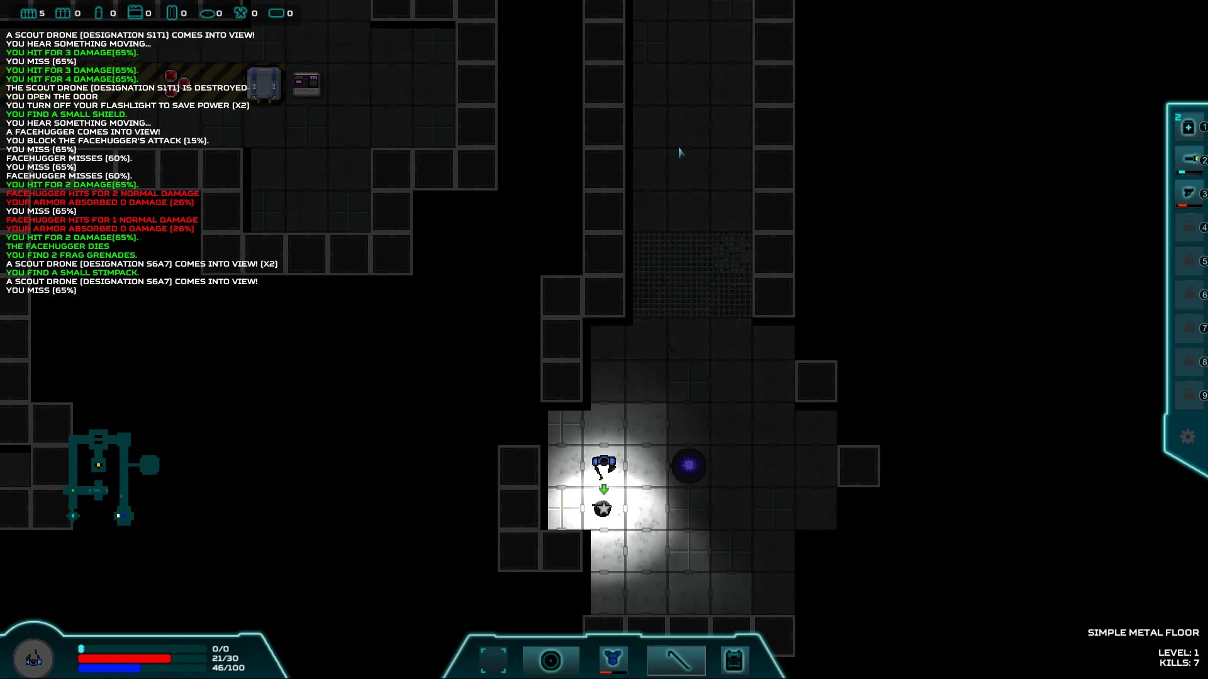
- Get past the scout drone and step onto the teleporter pad
key(Down)
key(Left)
key(Up)
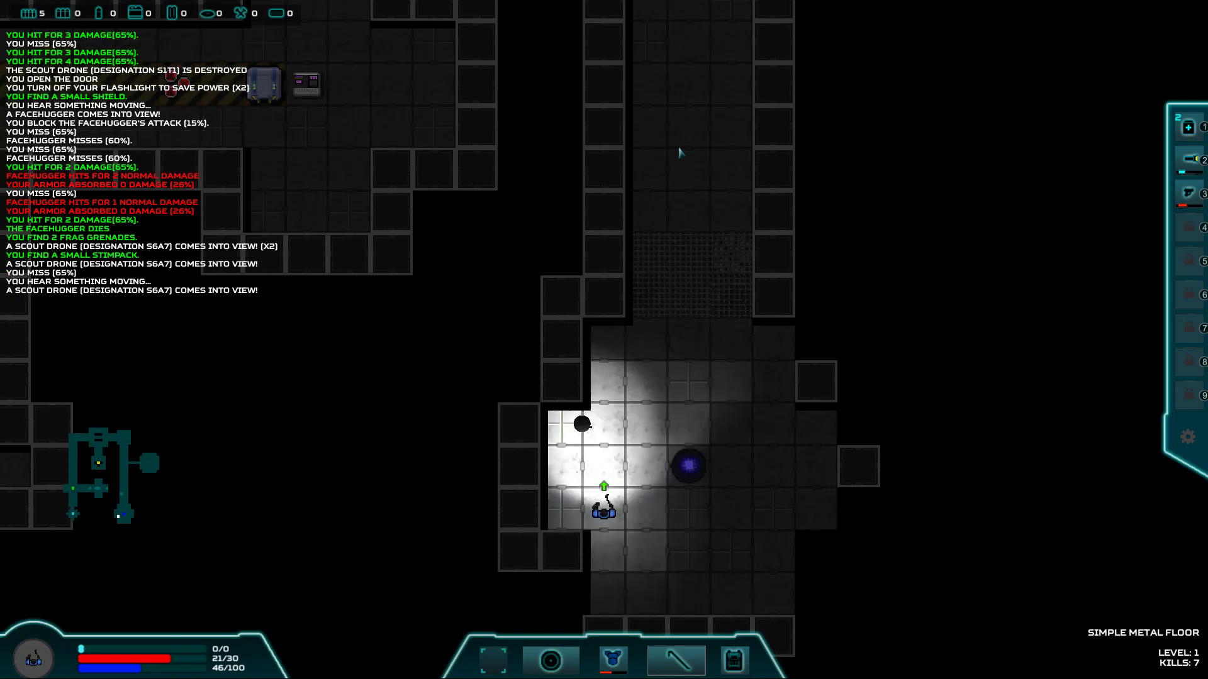
key(Right)
key(Right)
key(Right)
key(Down)
key(Left)
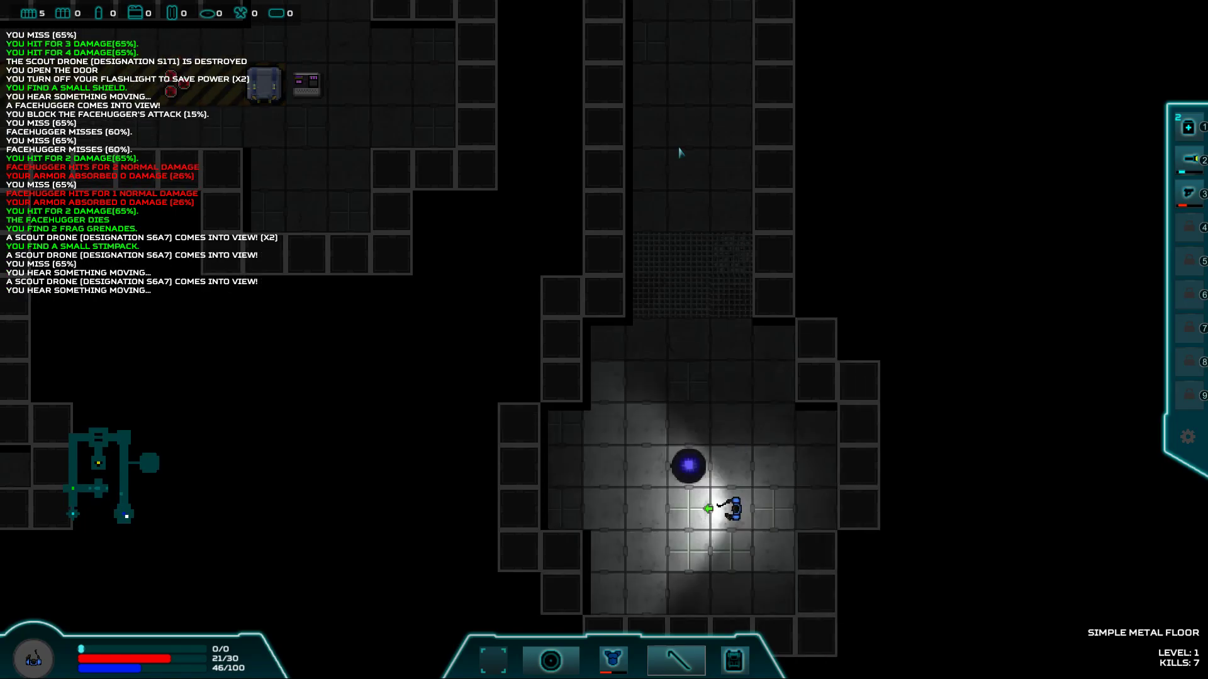
key(Left)
key(Up)
key(Up)
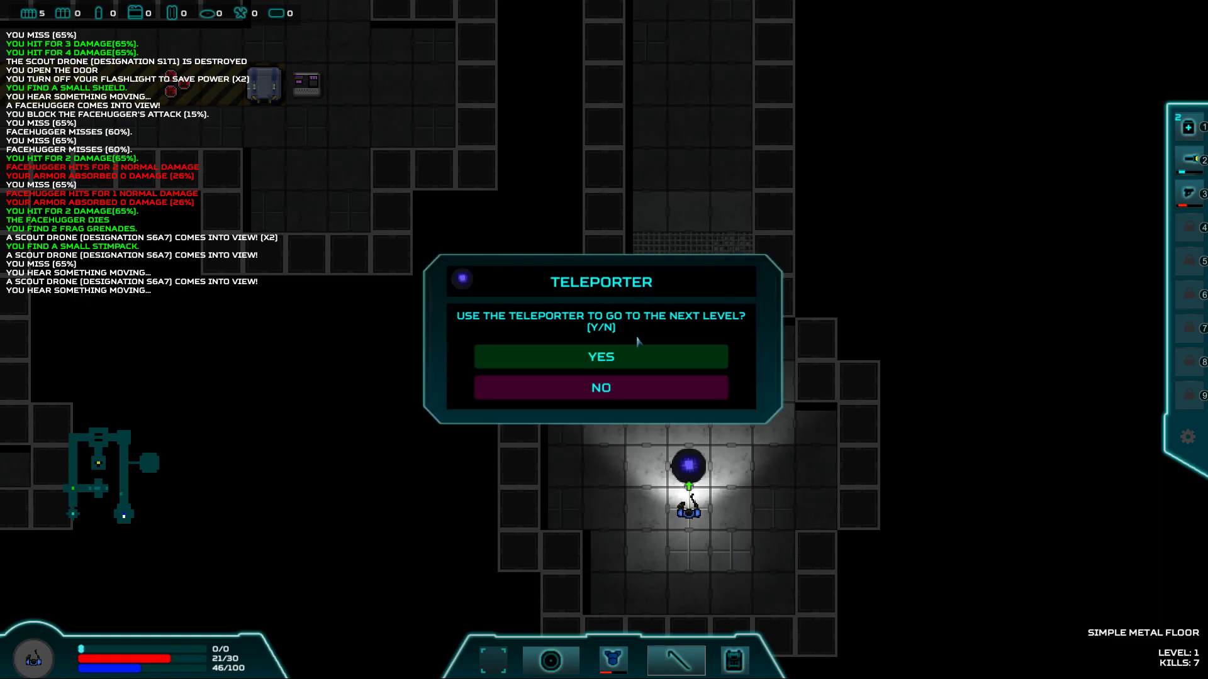
- Confirm YES to teleport to level 2, then move up and right toward the workbench
click(631, 362)
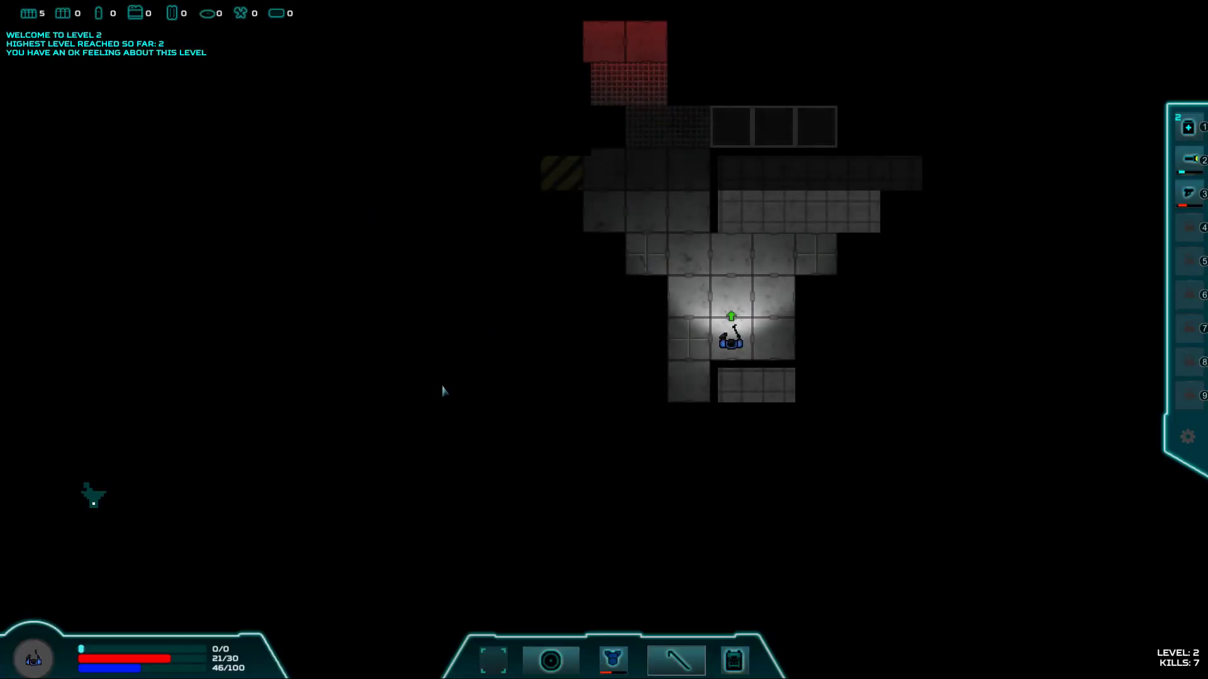
key(Up)
key(Right)
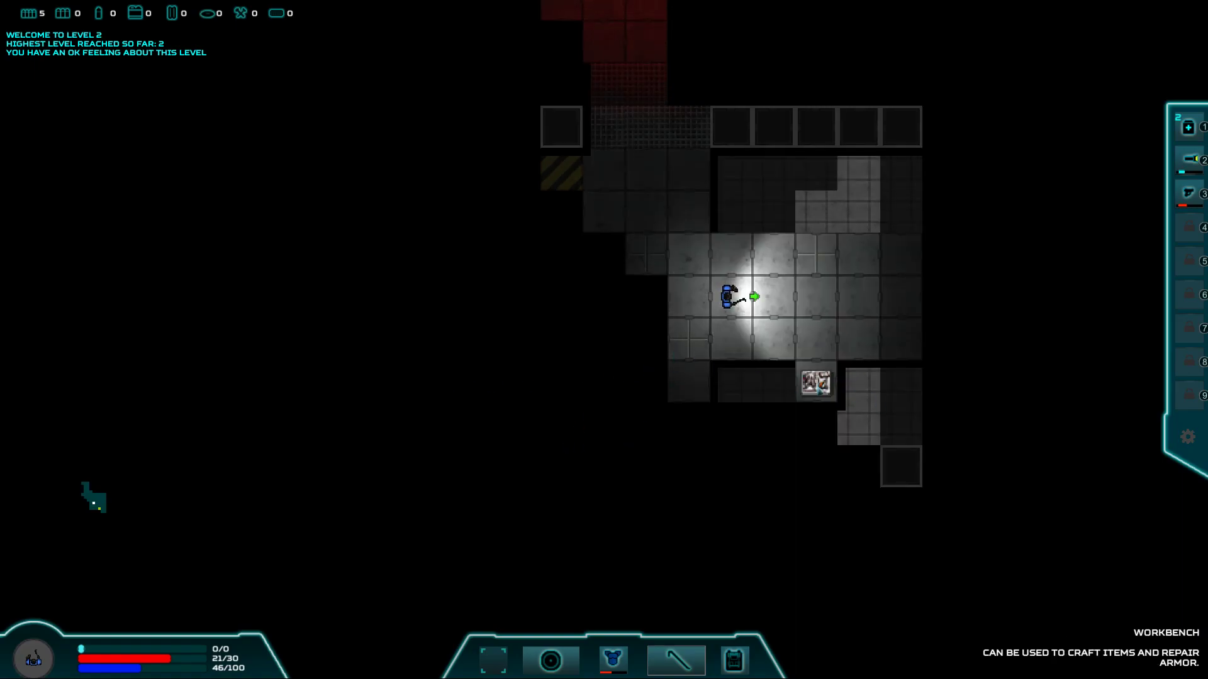
- Use the level-2 workbench, close its crafting screen, and step away
key(Right)
key(Right)
key(Down)
key(Down)
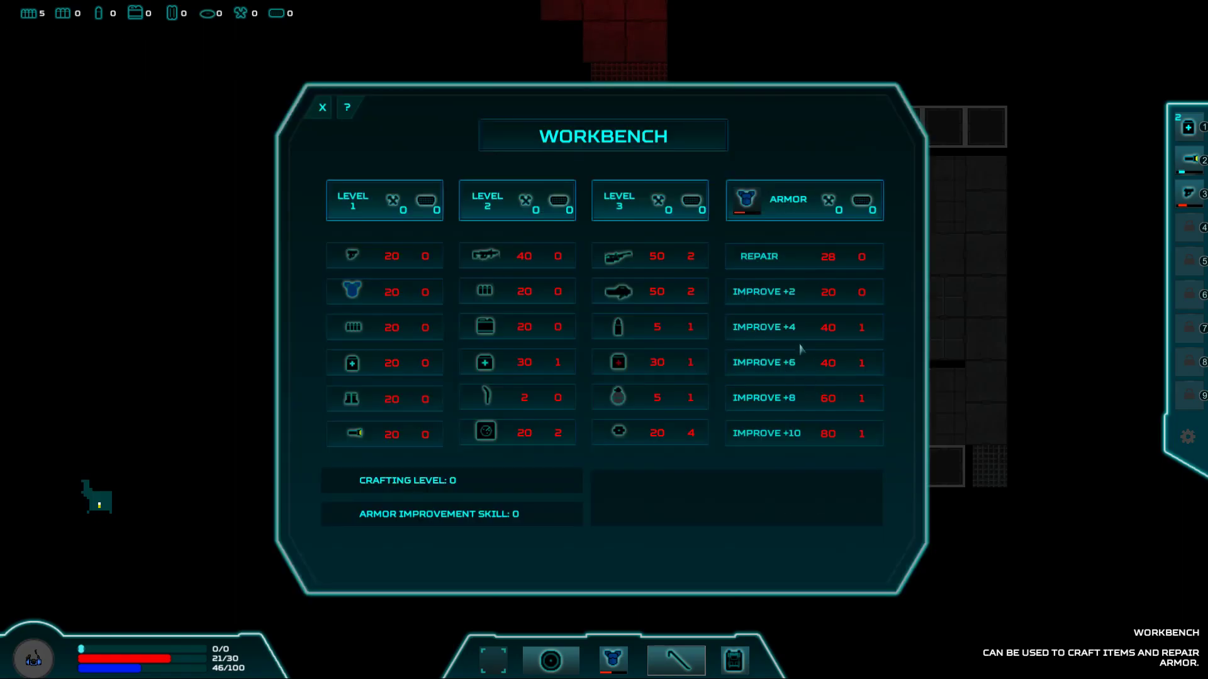
key(Escape)
key(Left)
key(Left)
key(Left)
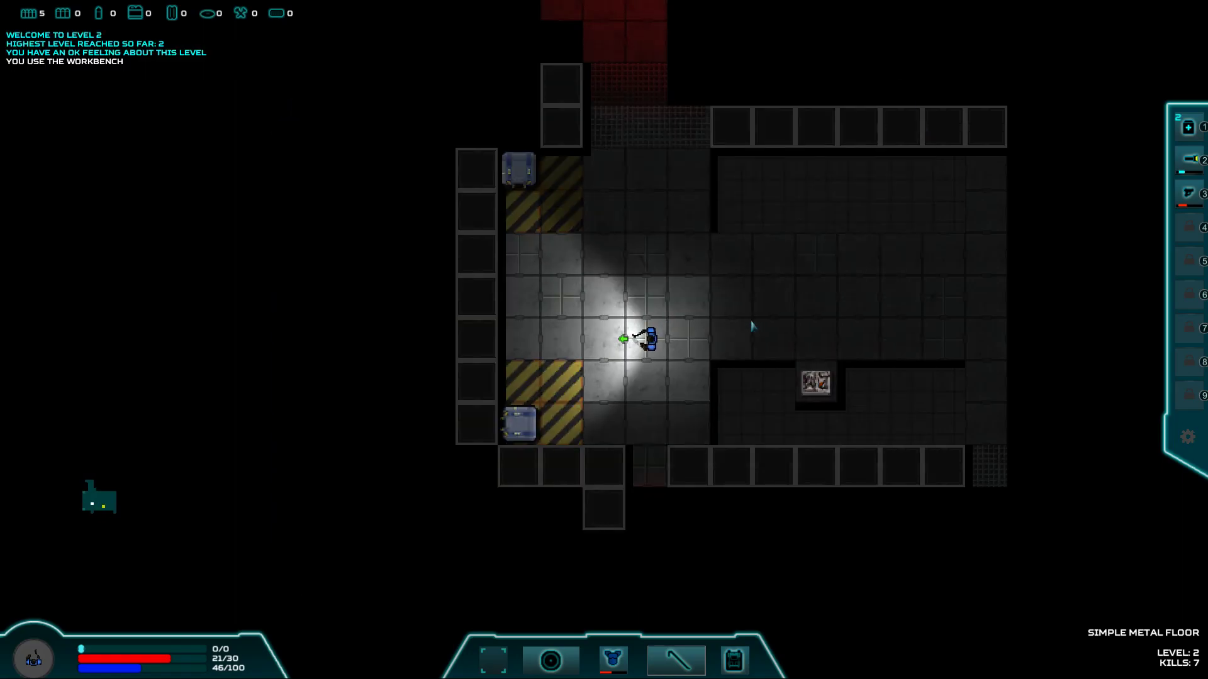
- Walk north into the red room and pick up the Standard Medikit
key(Down)
key(Up)
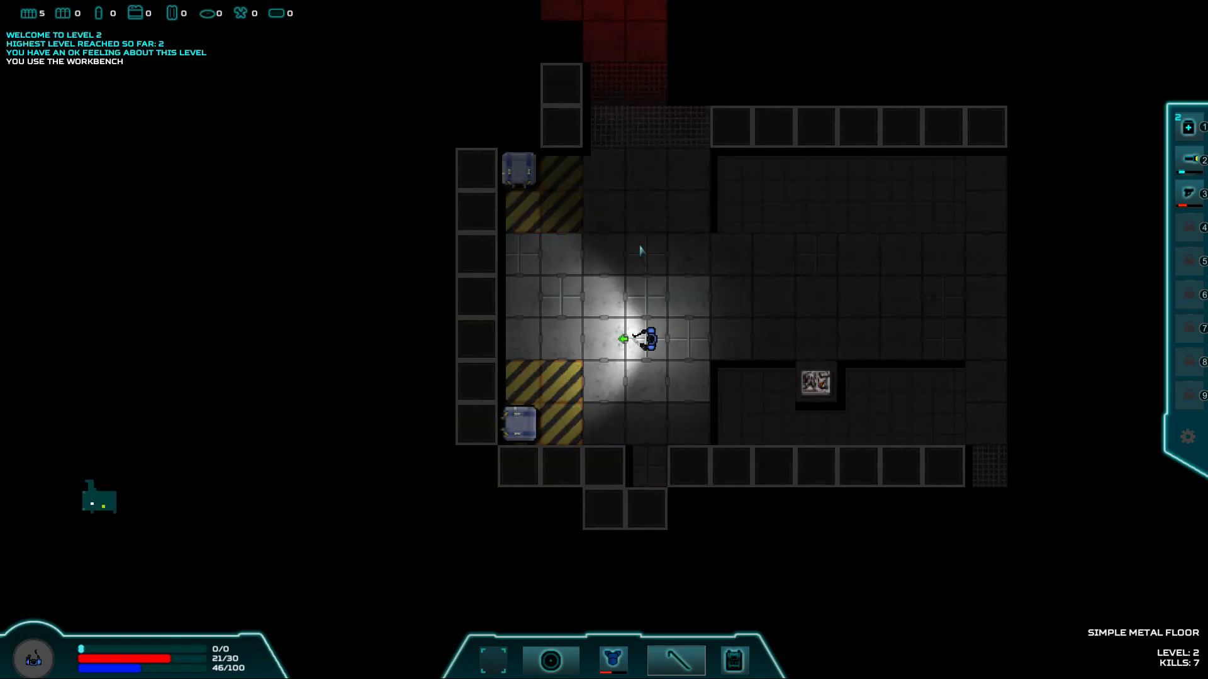
key(Up)
key(Up)
key(Up)
key(Up)
key(Up)
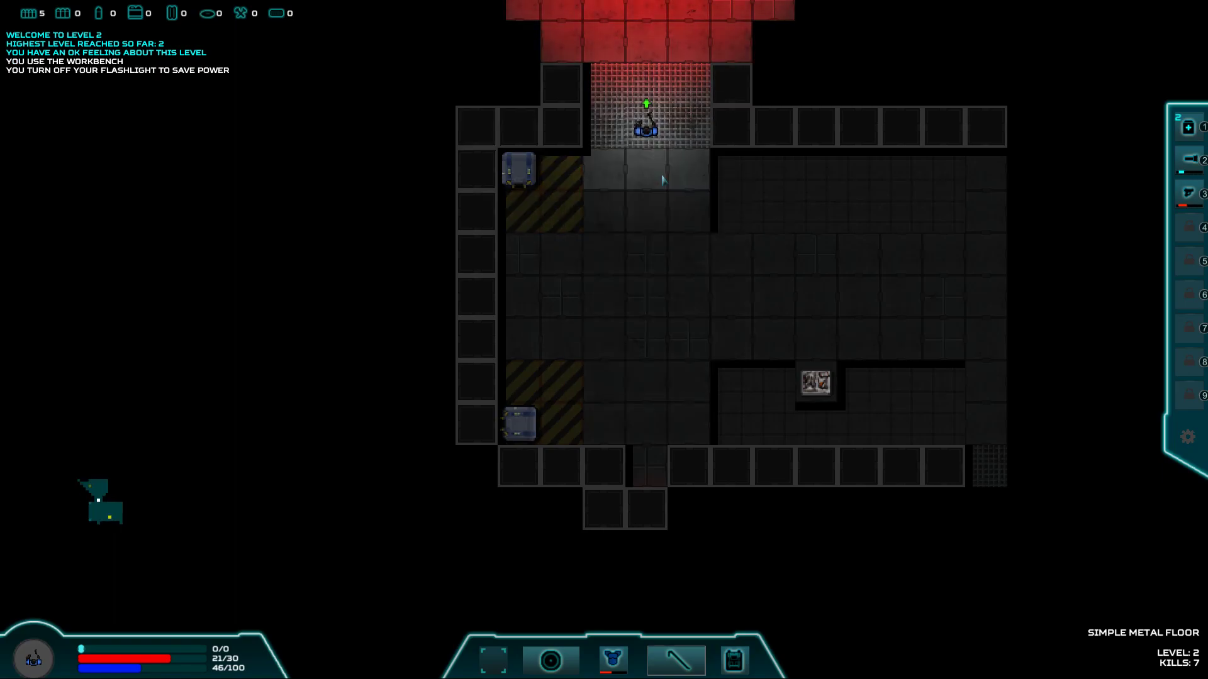
key(Up)
key(Up)
key(Up)
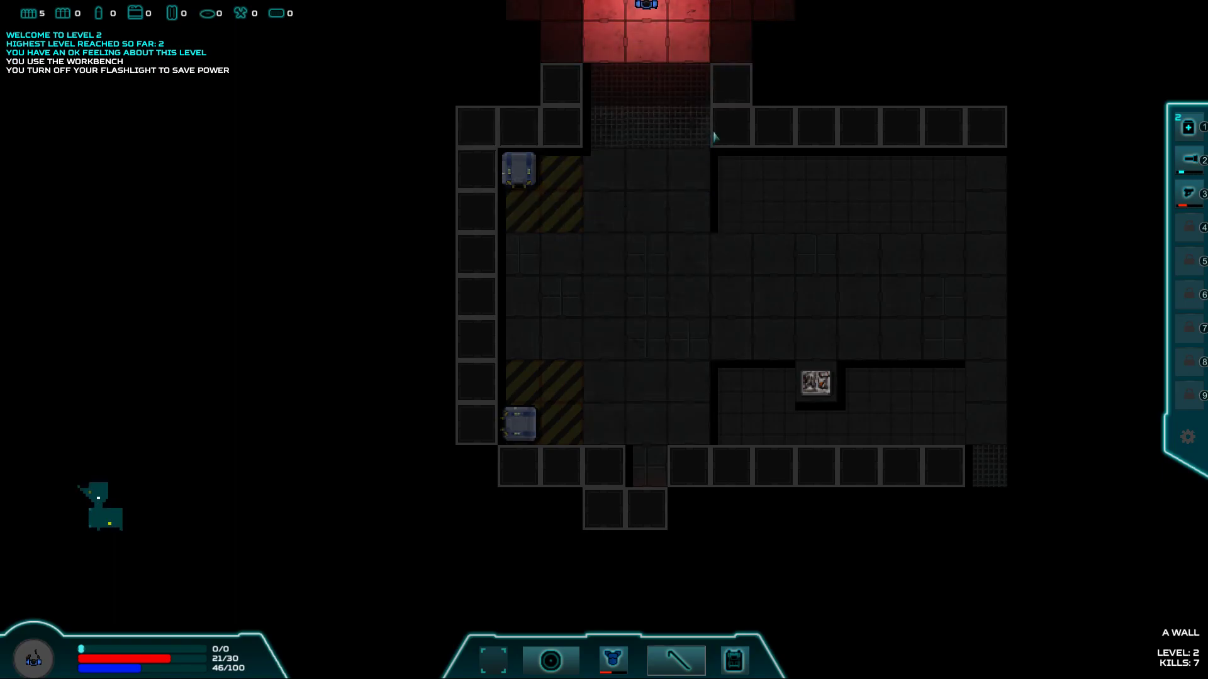
key(Left)
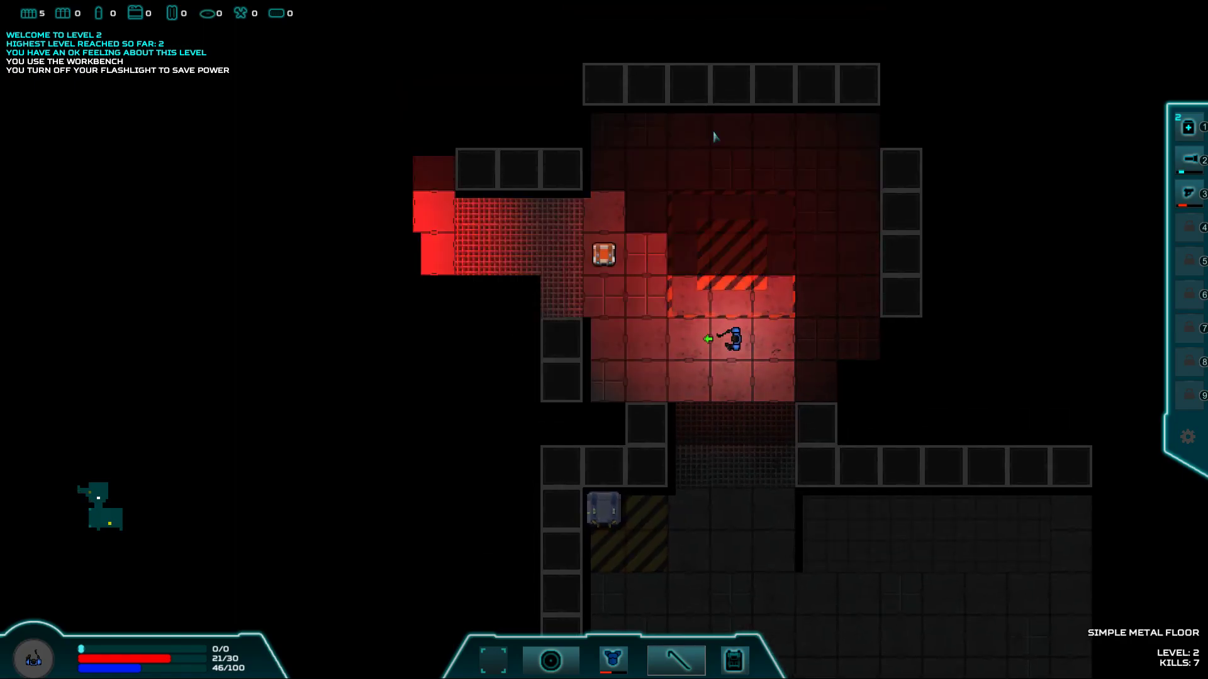
key(Left)
key(Left)
key(Left)
key(Up)
key(Up)
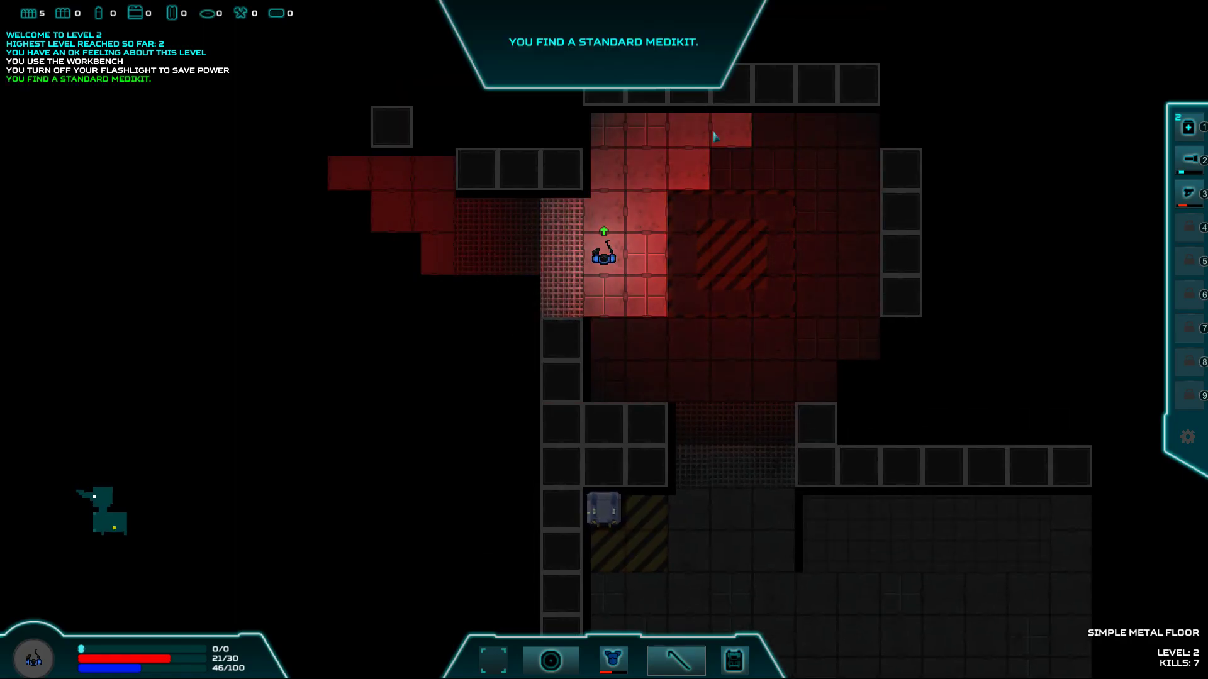
- Check the medikit in the inventory, then push west down the passage toward the facehugger
key(Left)
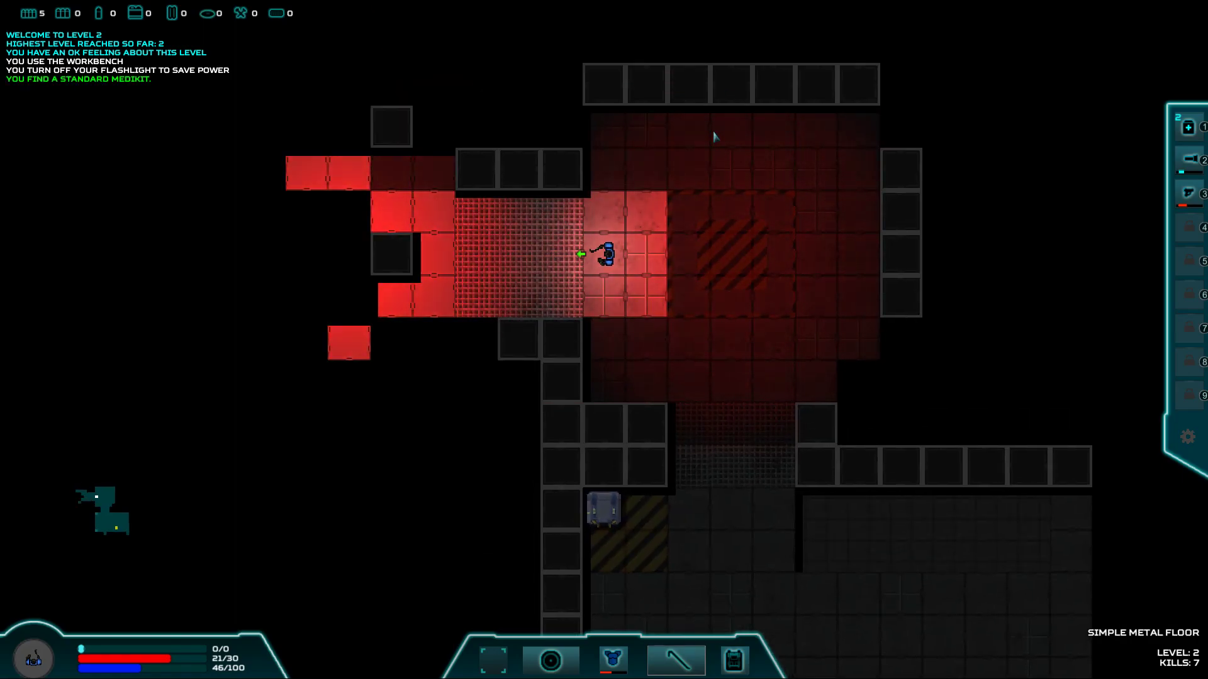
key(i)
mouse_move(668, 84)
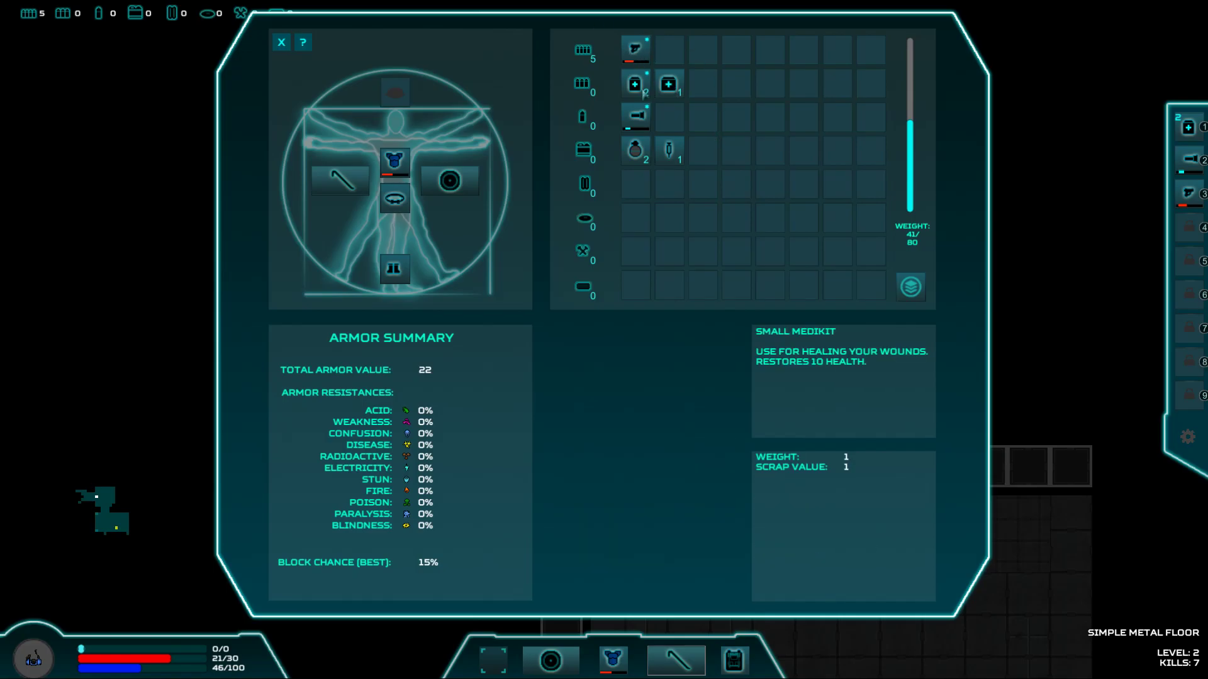
key(i)
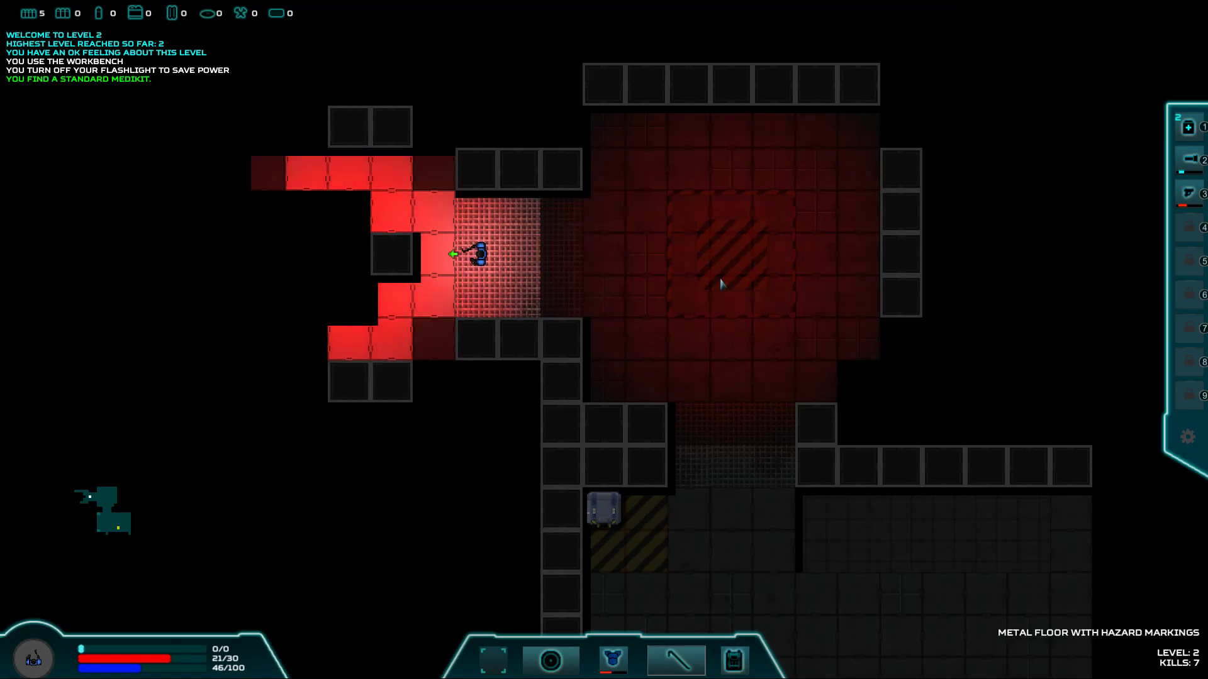
key(Left)
key(Down)
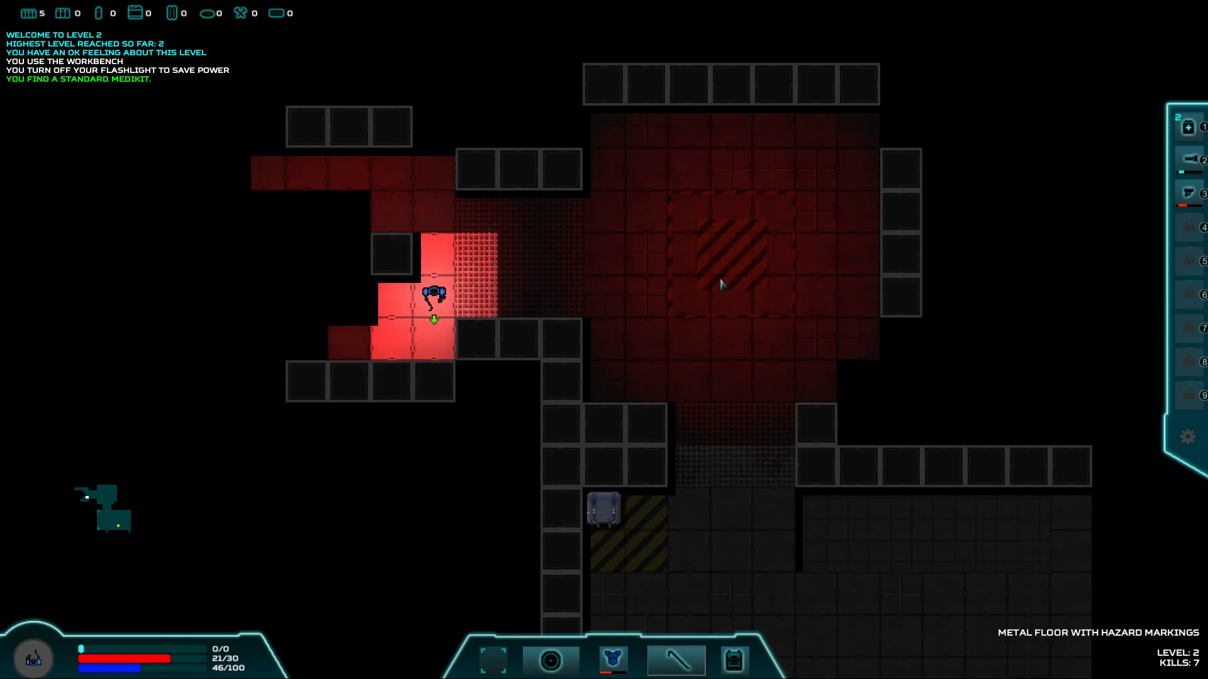
key(Down)
key(Left)
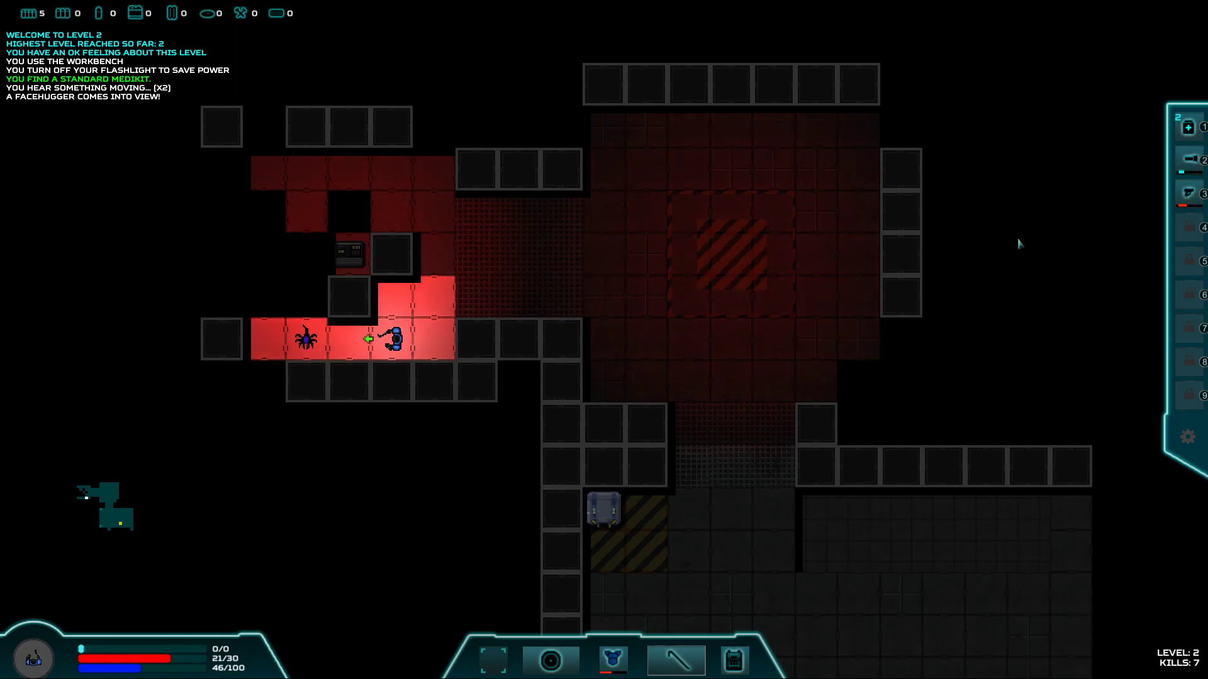
- Kill the facehugger and two orange facehuggers, bringing kills to 10
key(Left)
key(Left)
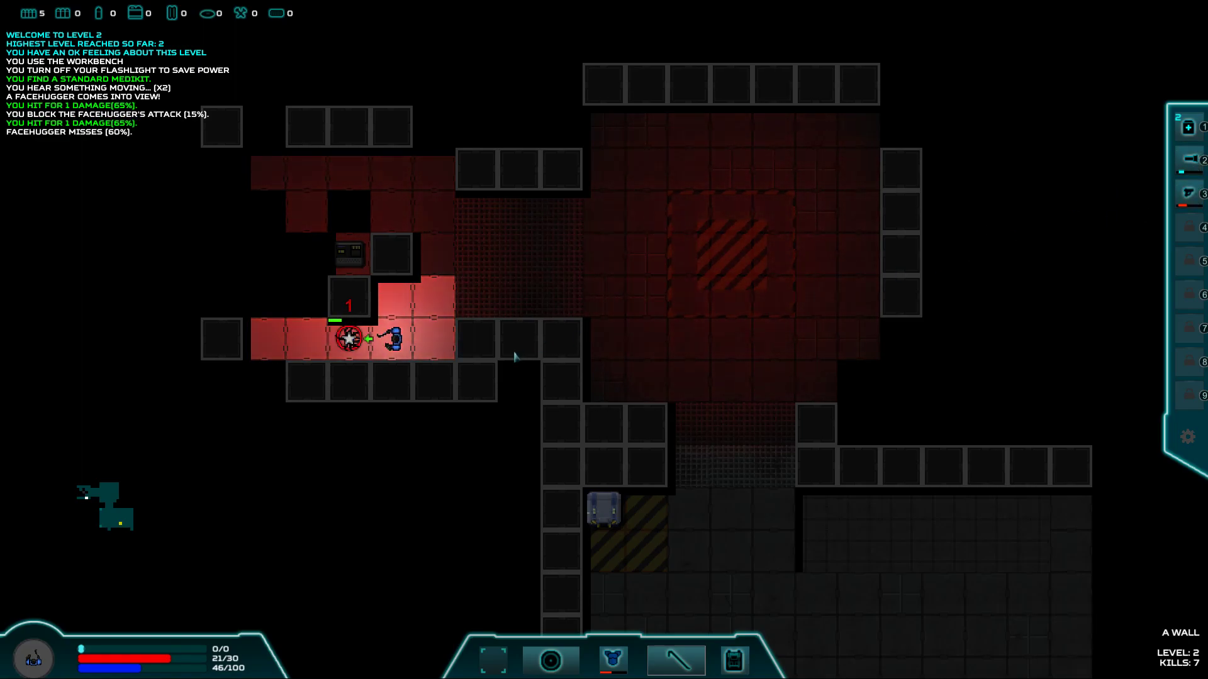
key(Left)
key(Left)
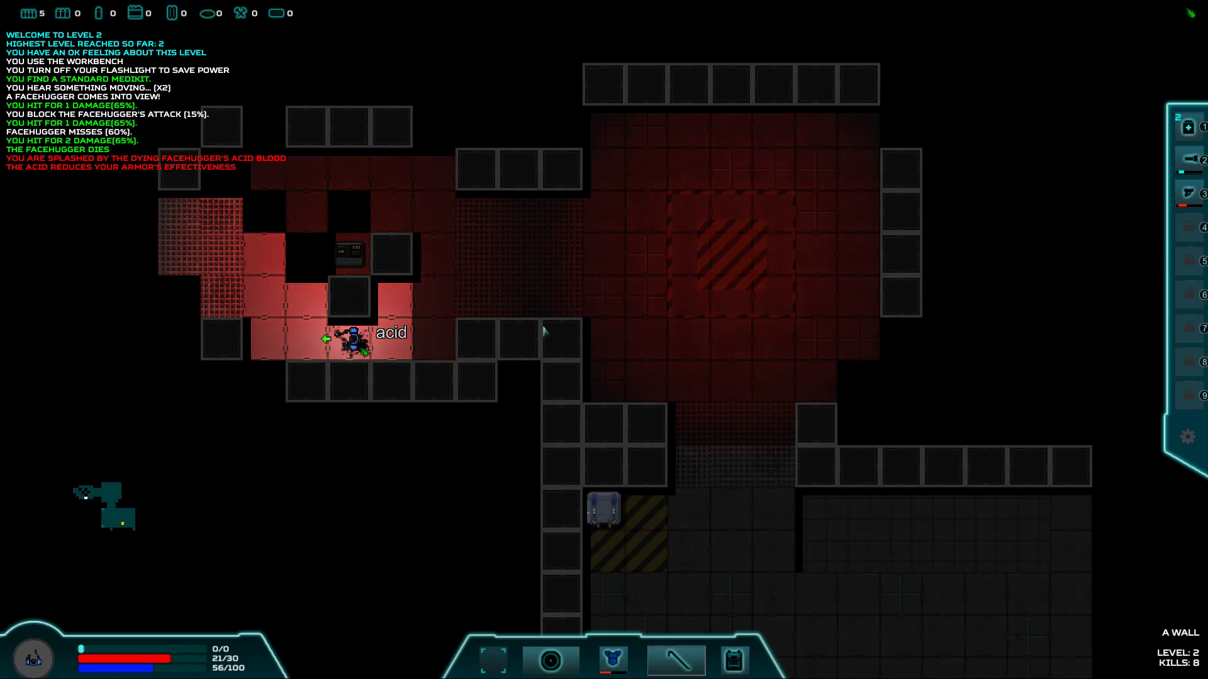
key(Left)
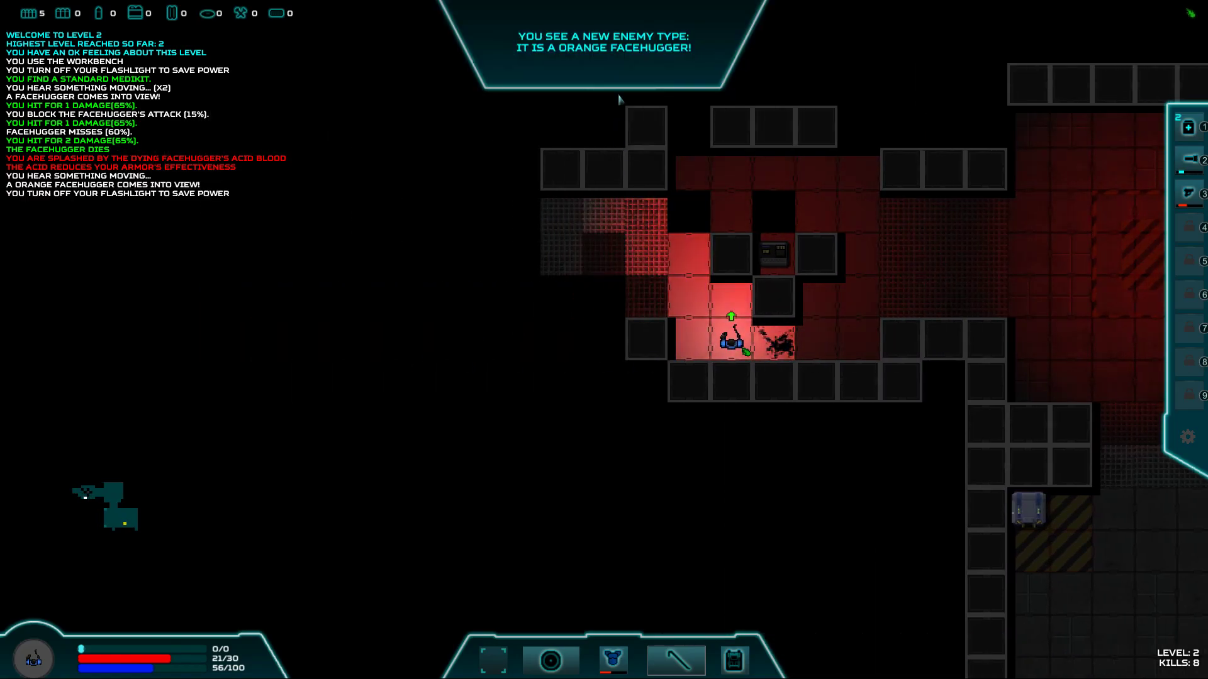
key(Left)
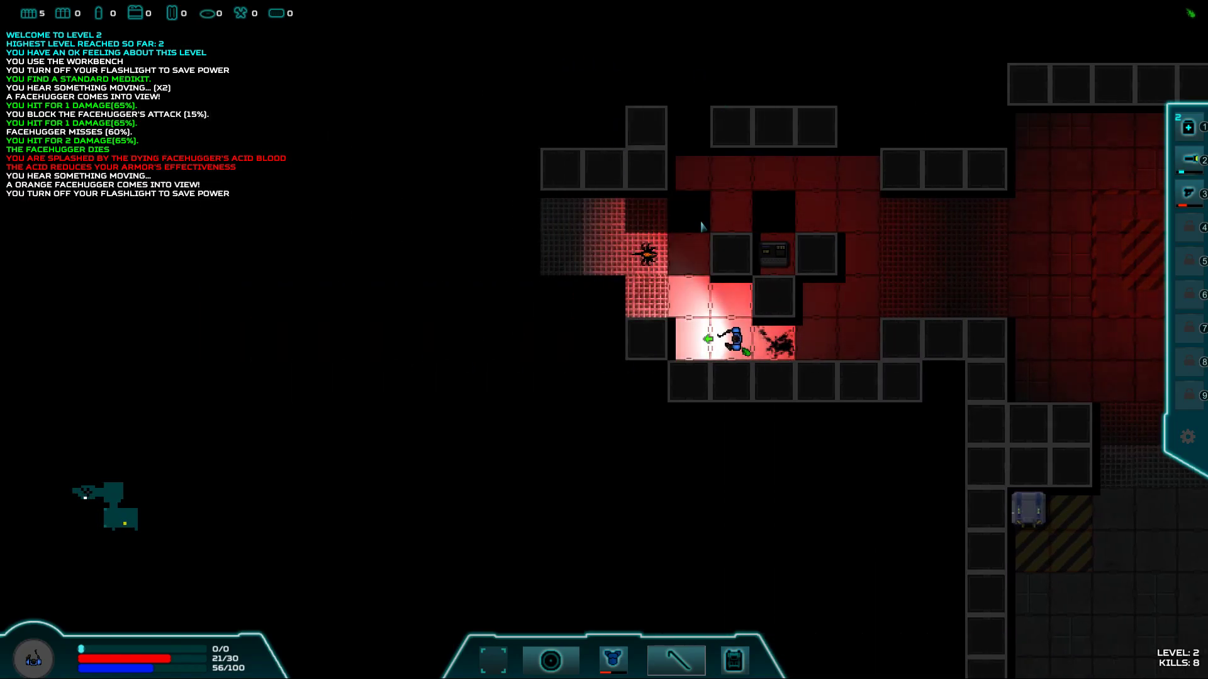
key(Right)
key(Right)
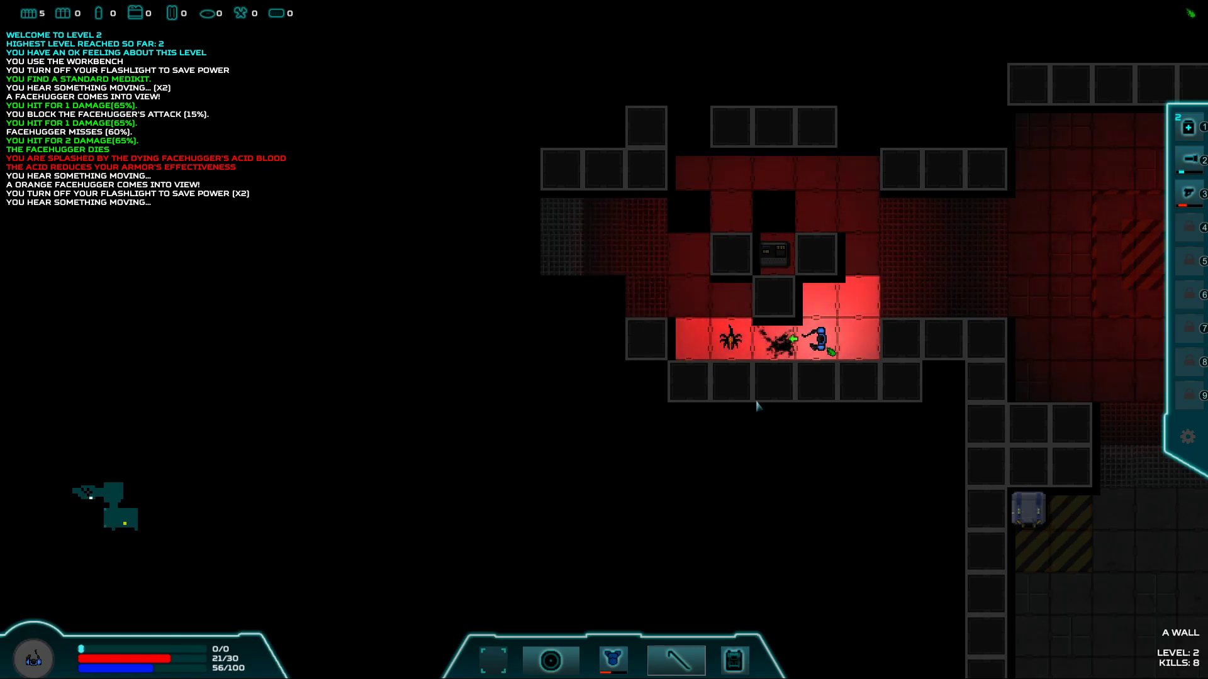
key(Left)
key(Left)
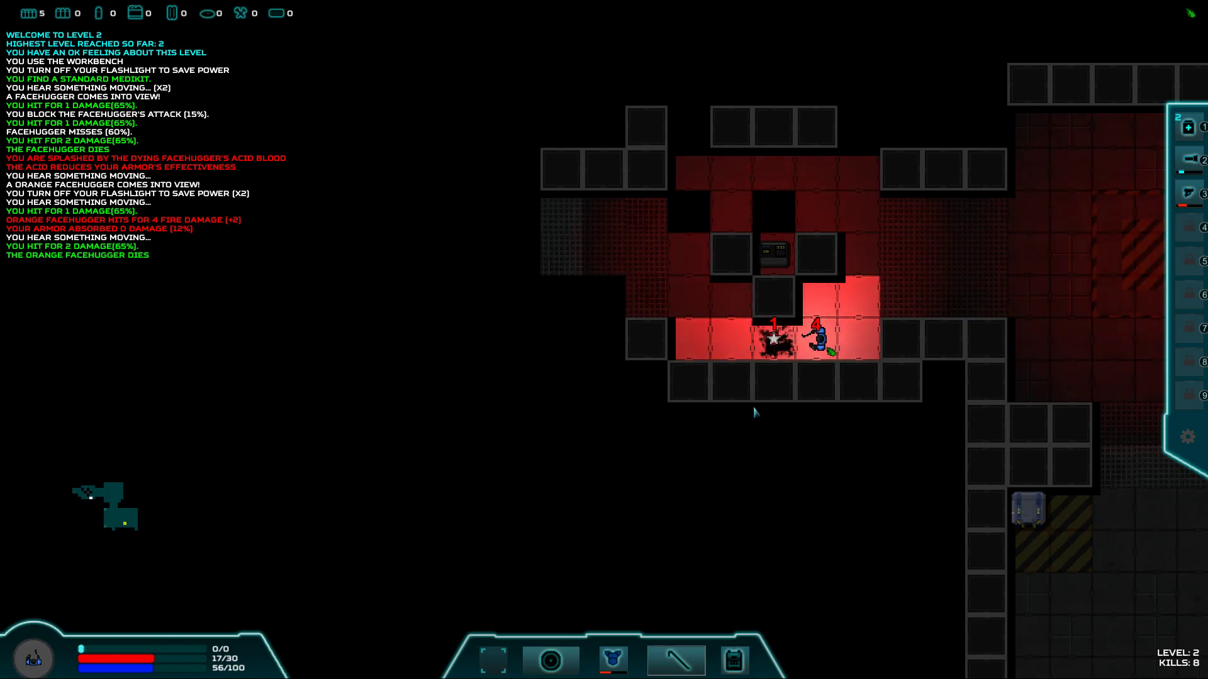
key(Left)
key(Left)
key(Left)
key(Left)
key(Left)
- Walk up beside the generator terminal
key(Up)
key(Up)
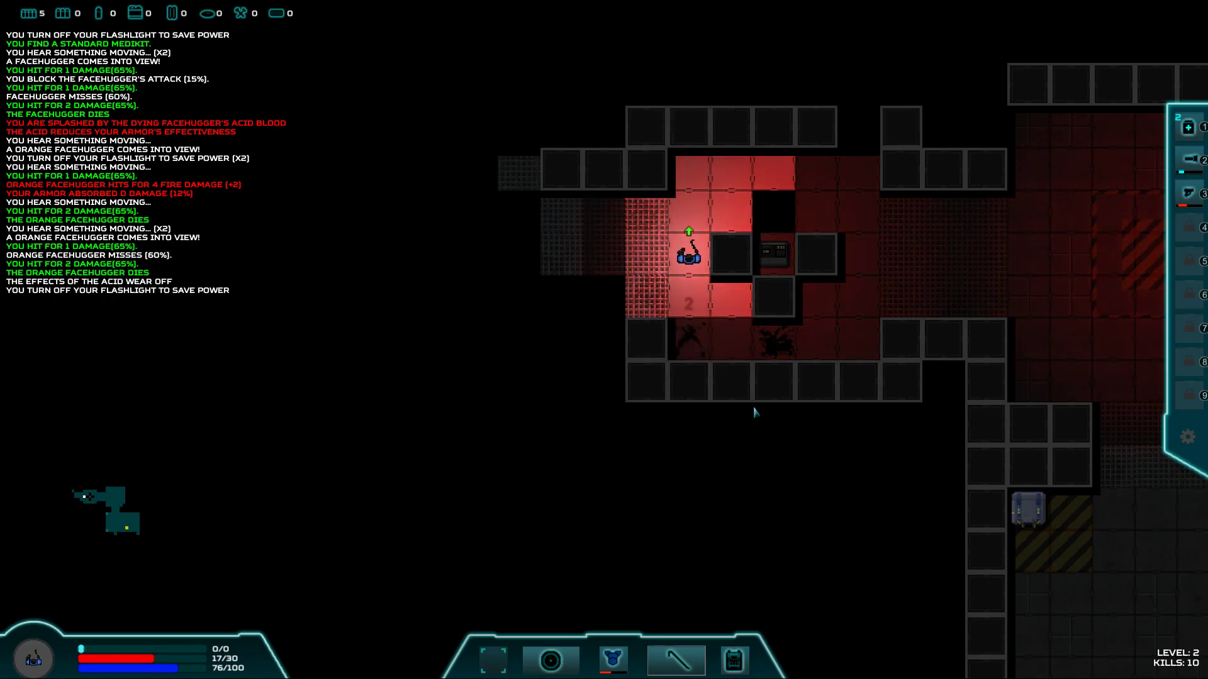
key(Up)
key(Right)
key(Right)
- Switch on the generator and walk west down the corridor toward the facehugger
key(Down)
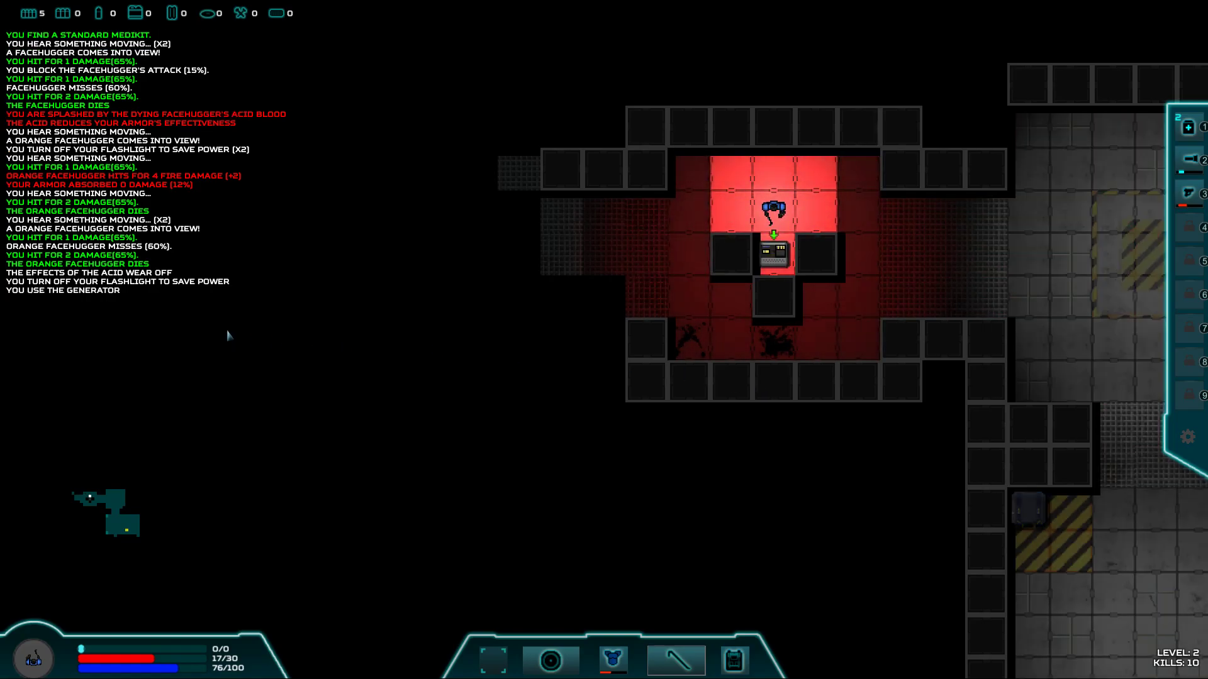
key(Left)
key(Left)
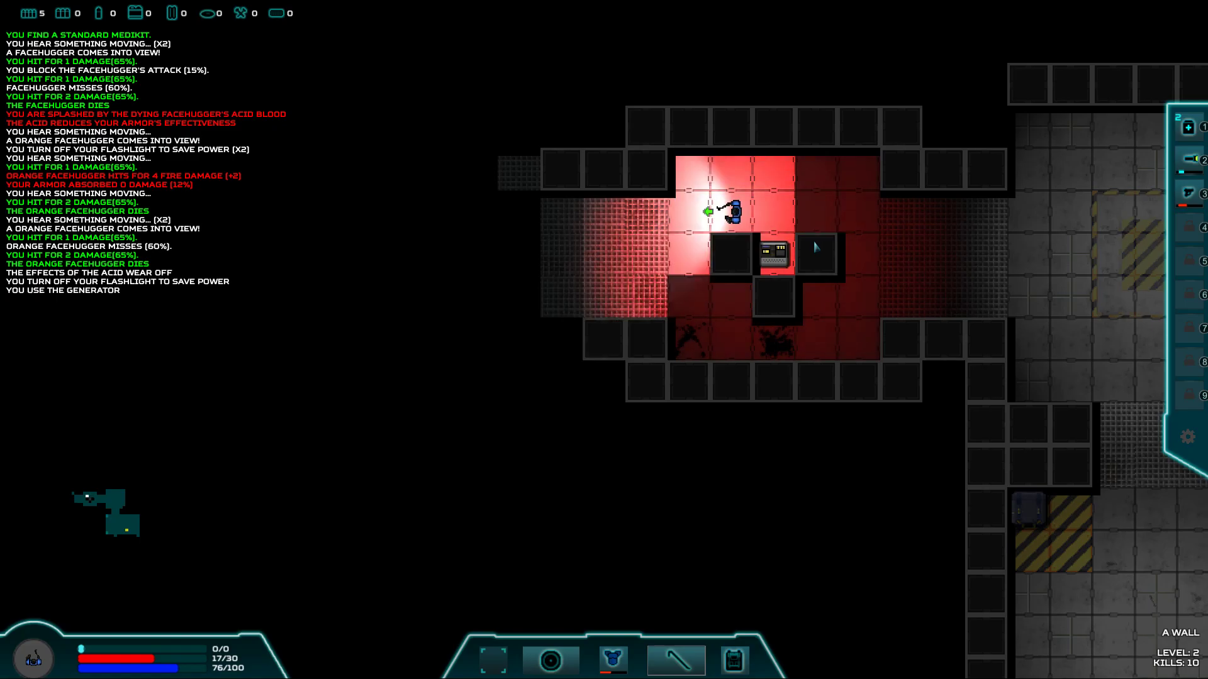
key(Left)
key(Left)
key(Left)
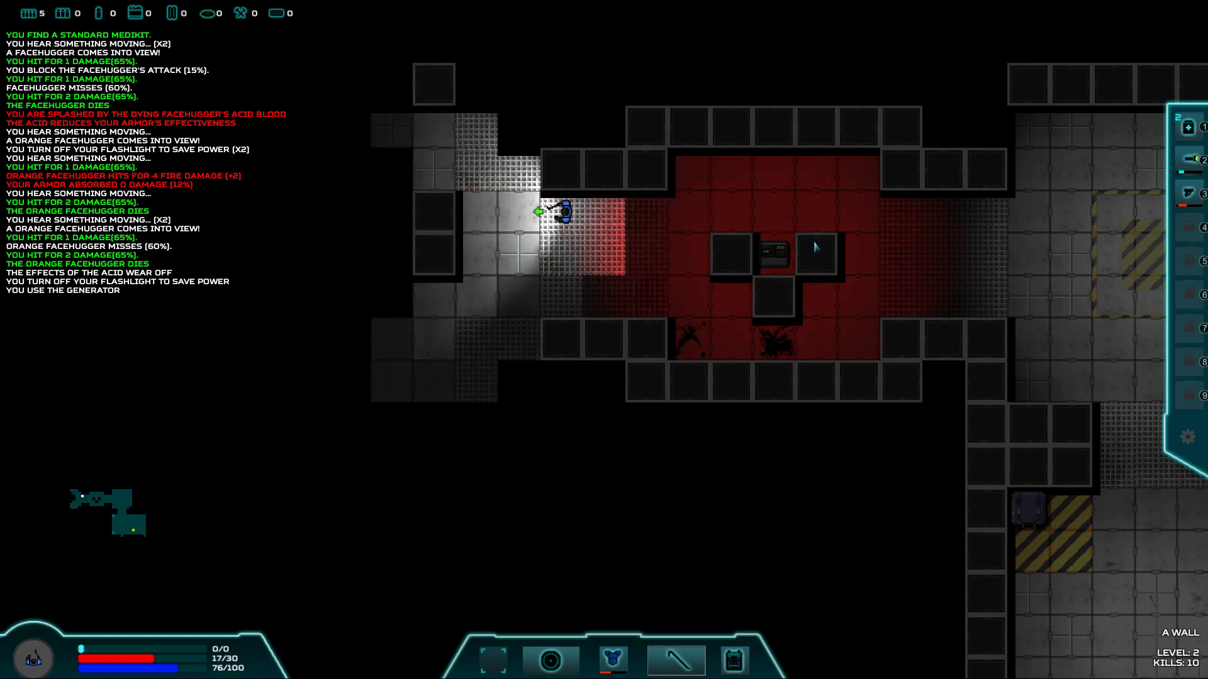
key(Left)
key(Down)
key(Down)
key(Down)
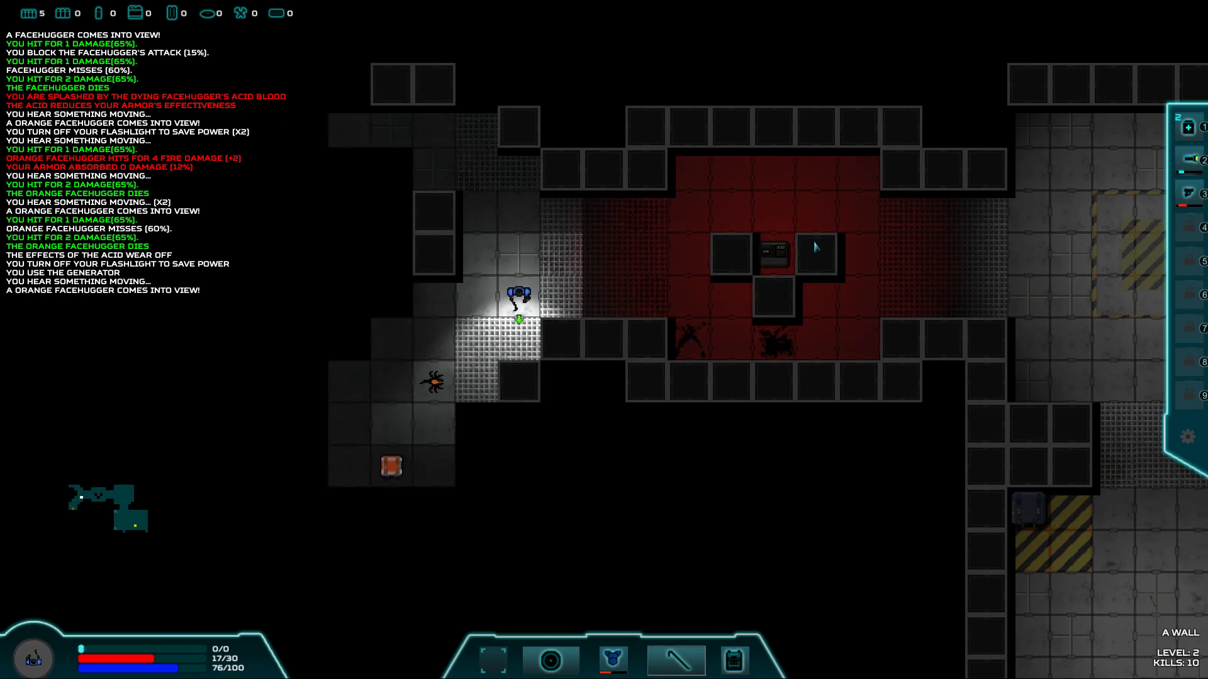
- Kill the orange facehugger, raising kills to 11, and move down toward the crate
key(Right)
key(Right)
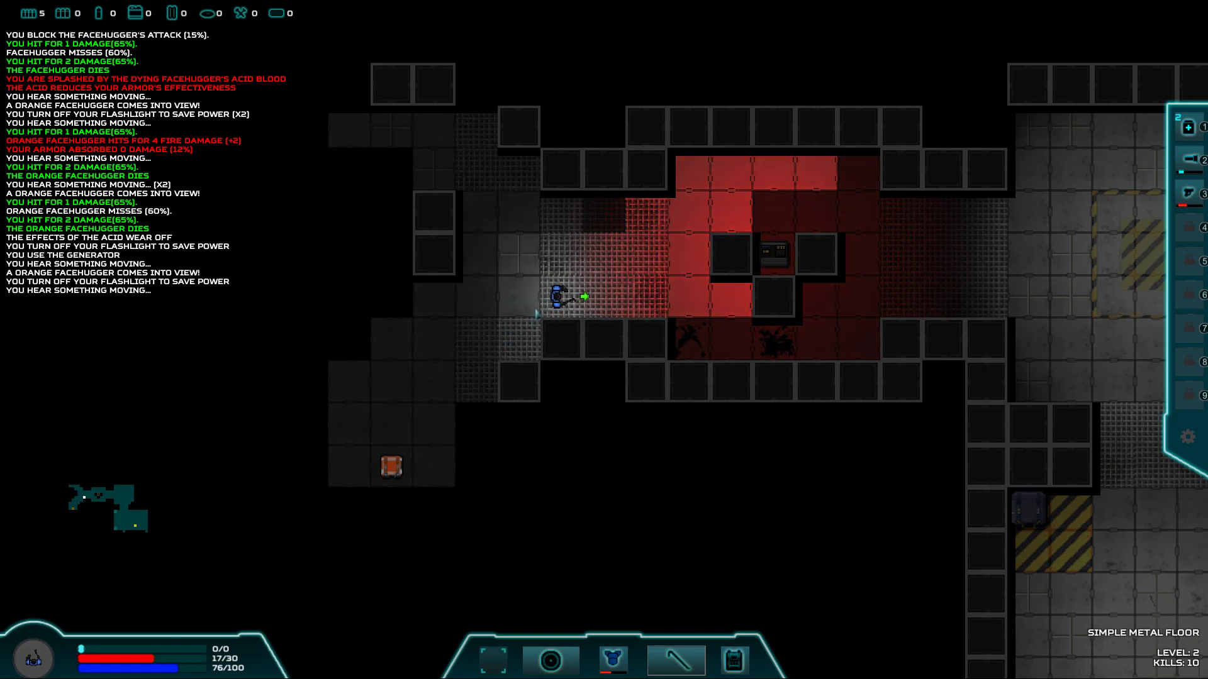
key(Left)
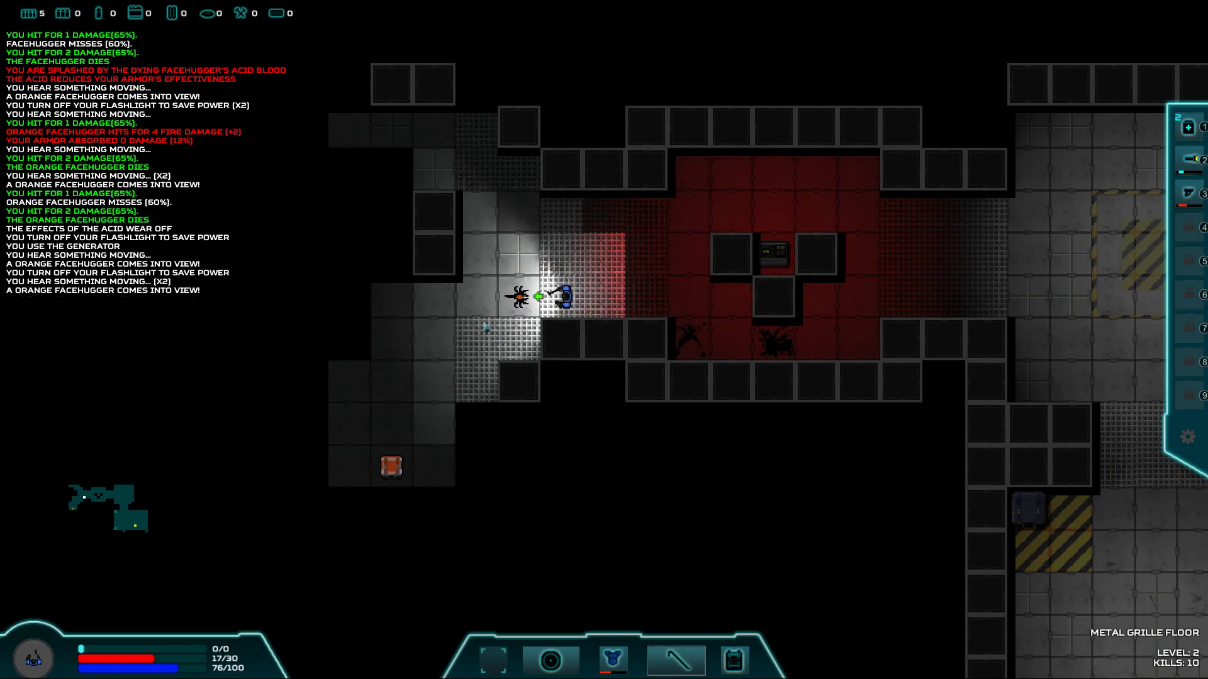
key(Left)
key(Left)
key(Left)
key(Left)
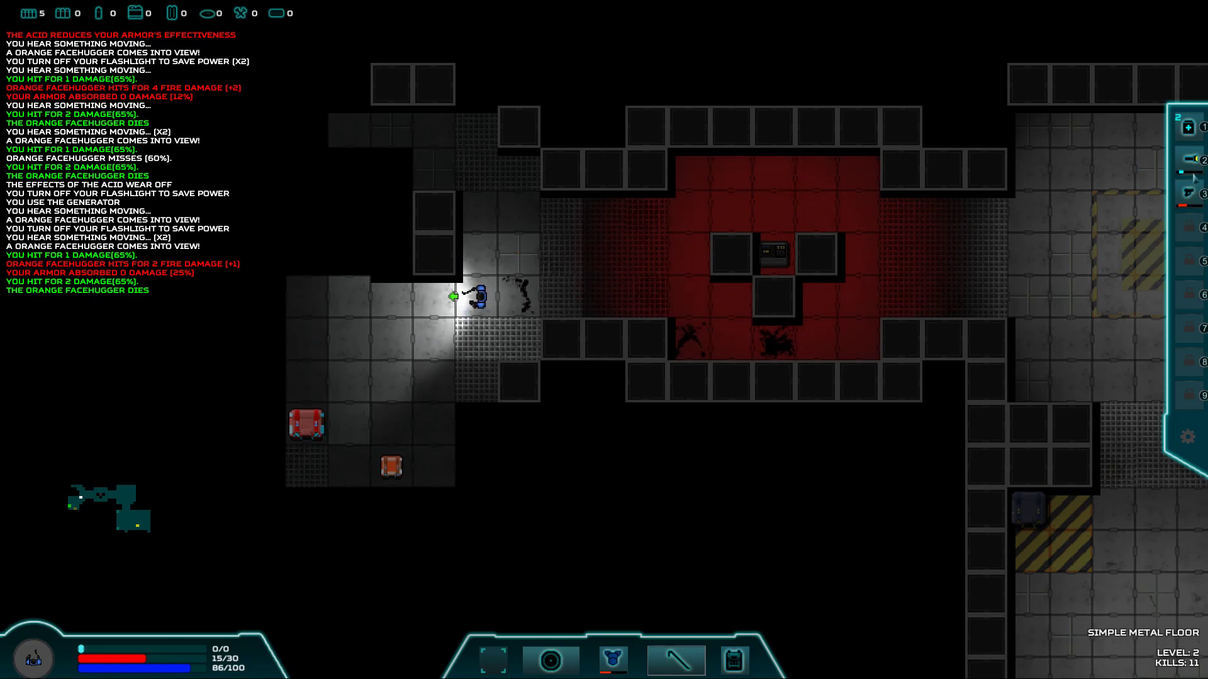
key(Down)
- Grab the bullets from the crate and open the large equipment crate
key(Down)
key(Down)
key(Down)
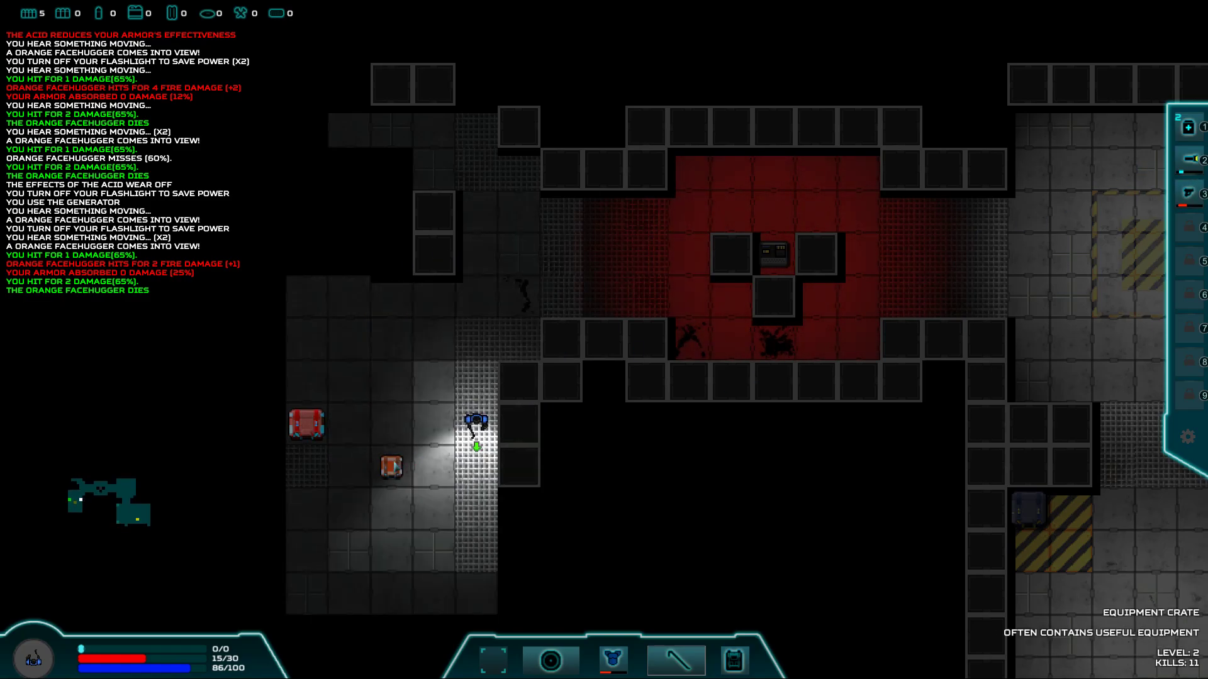
key(Down)
key(Left)
key(Left)
key(Left)
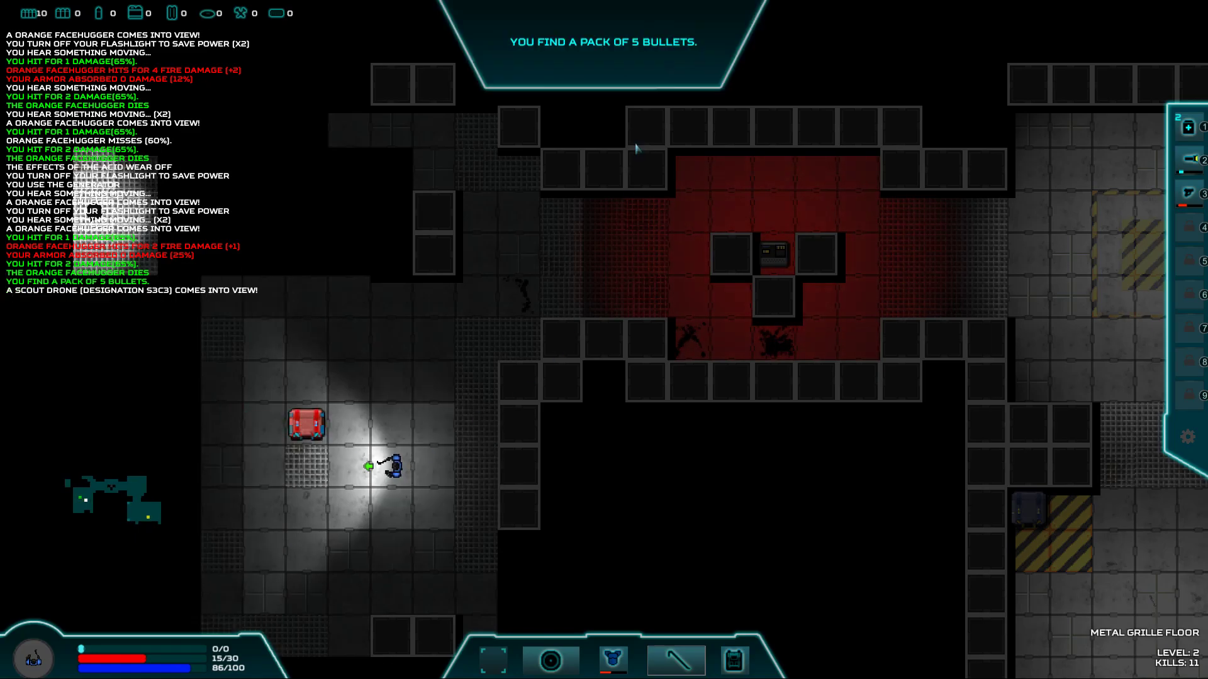
key(Left)
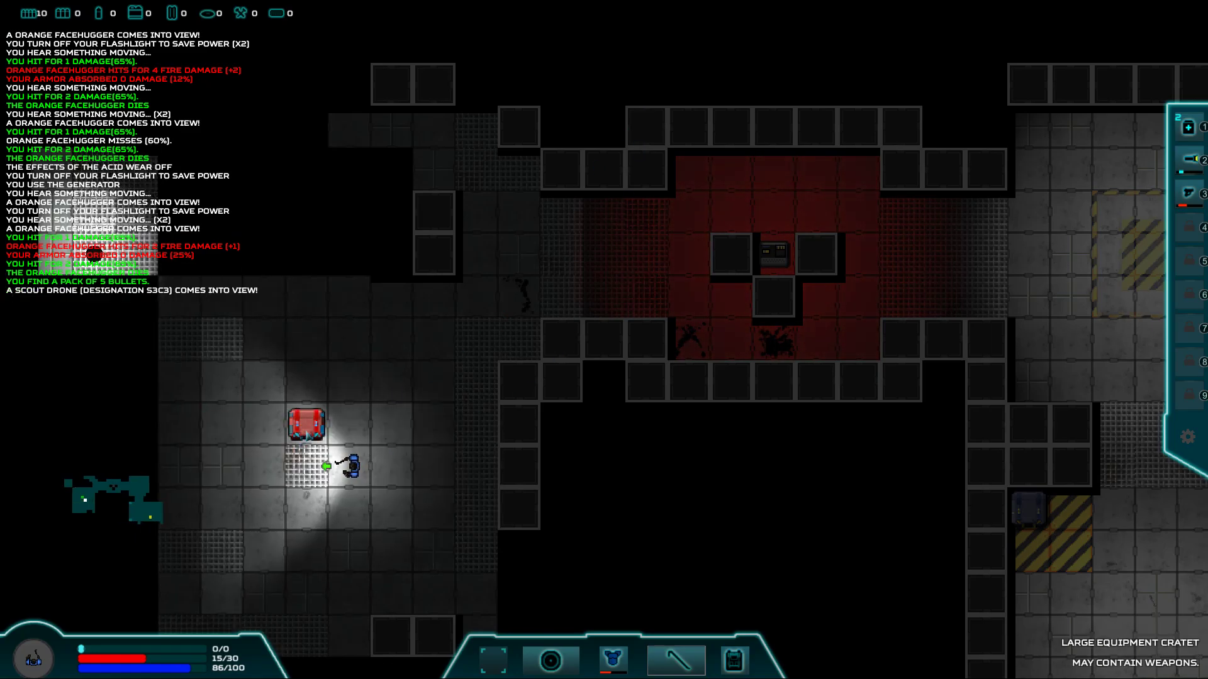
key(Up)
key(Up)
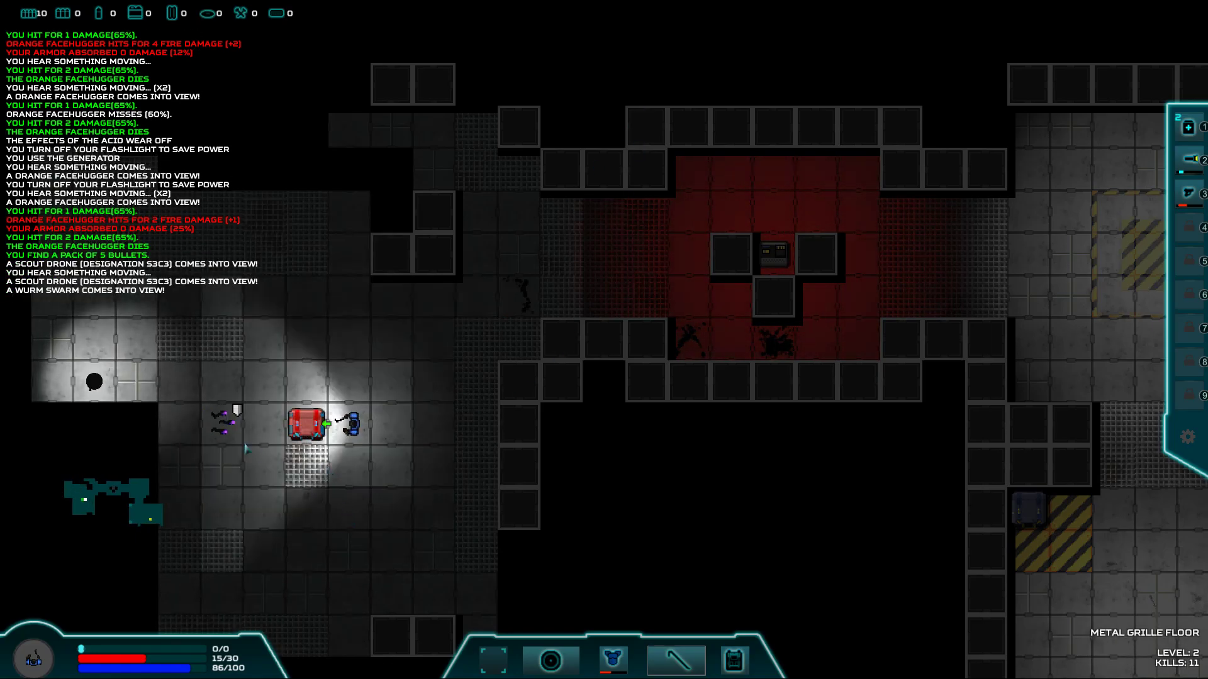
key(Left)
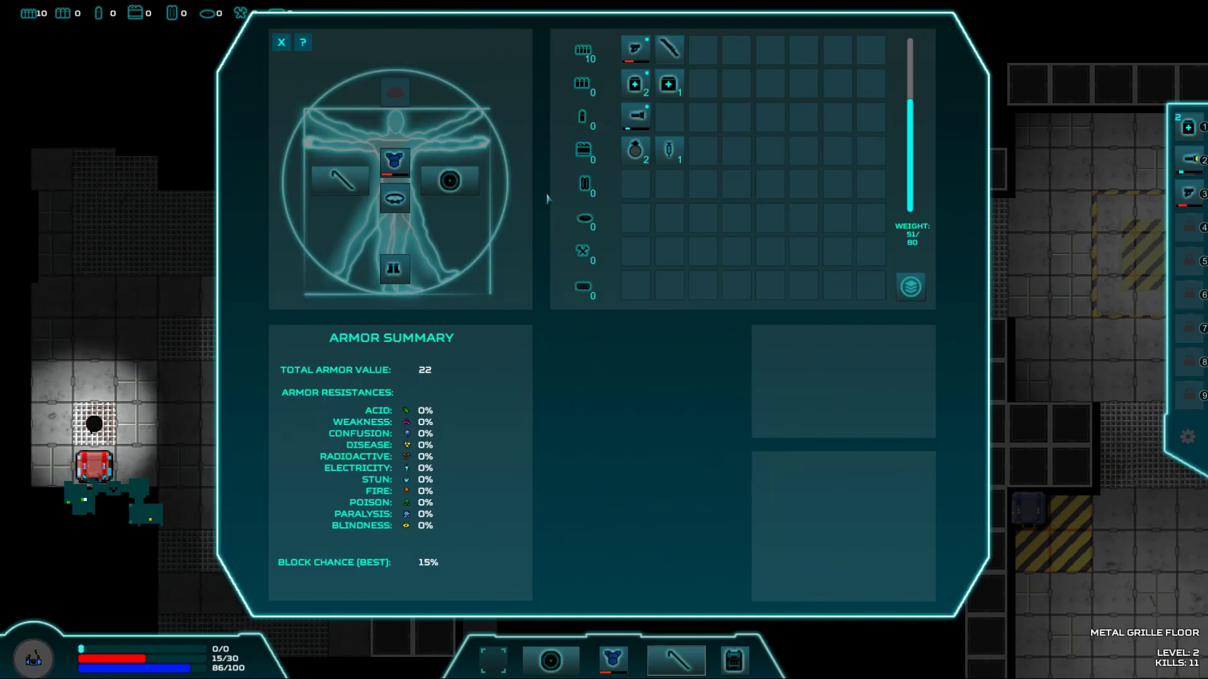
- Equip the Serrated Knife in place of the crowbar
key(i)
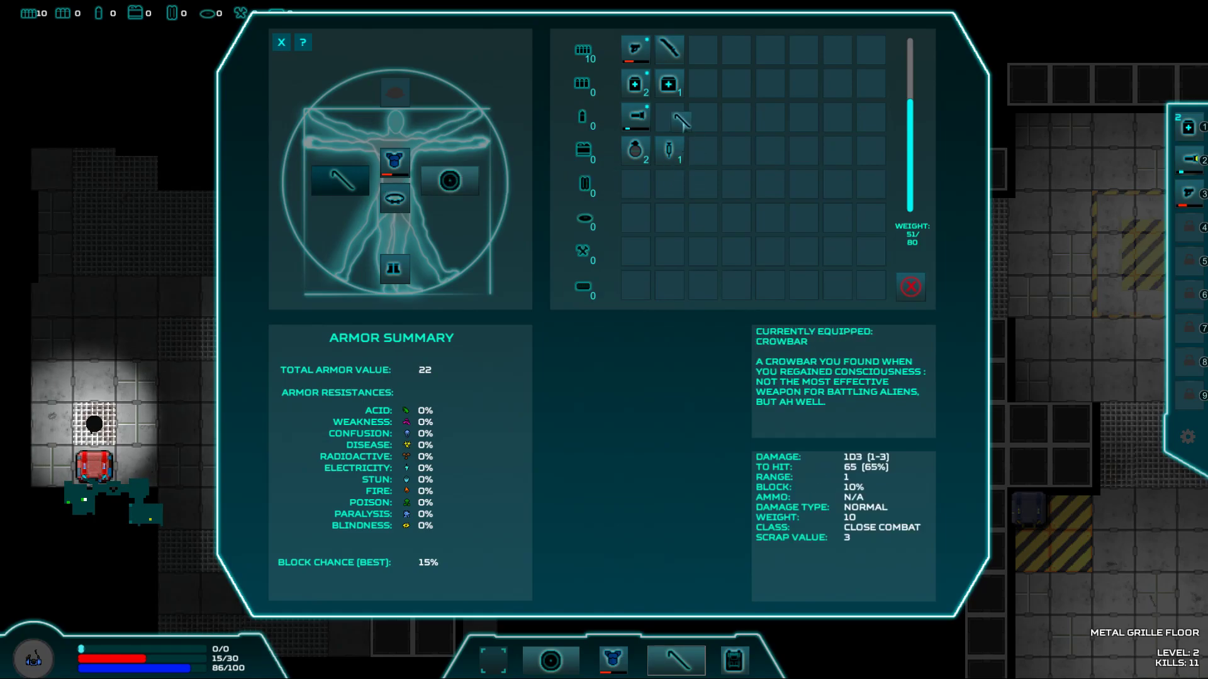
double_click(671, 48)
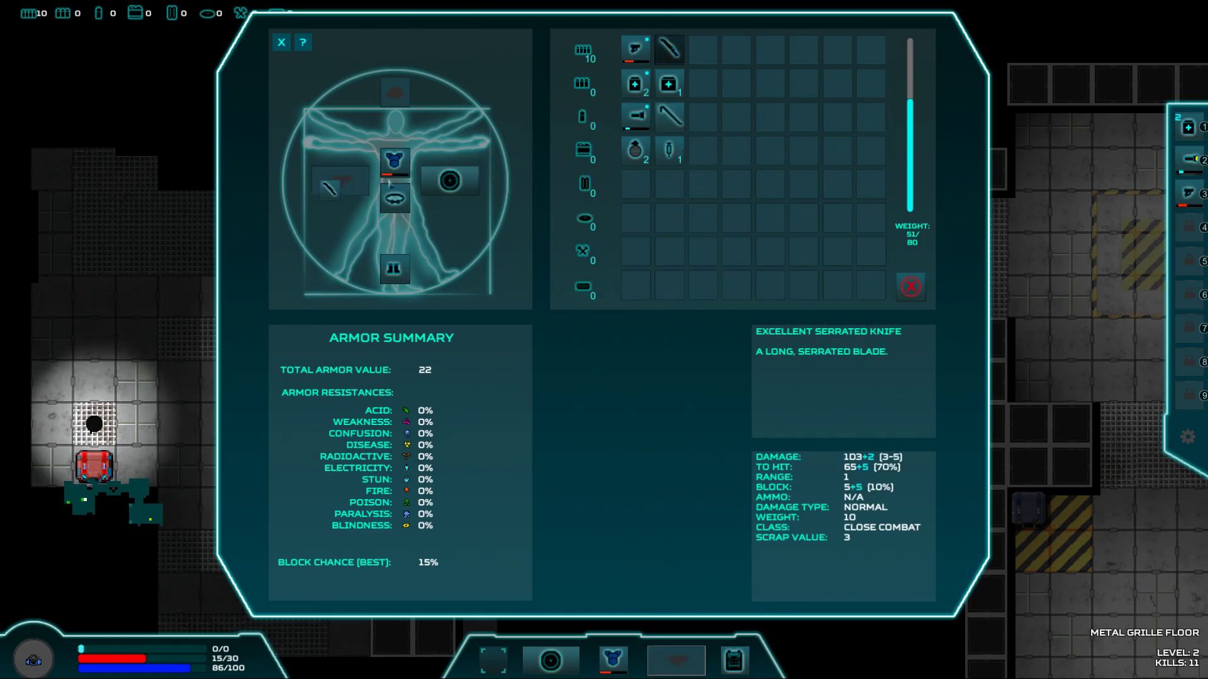
key(i)
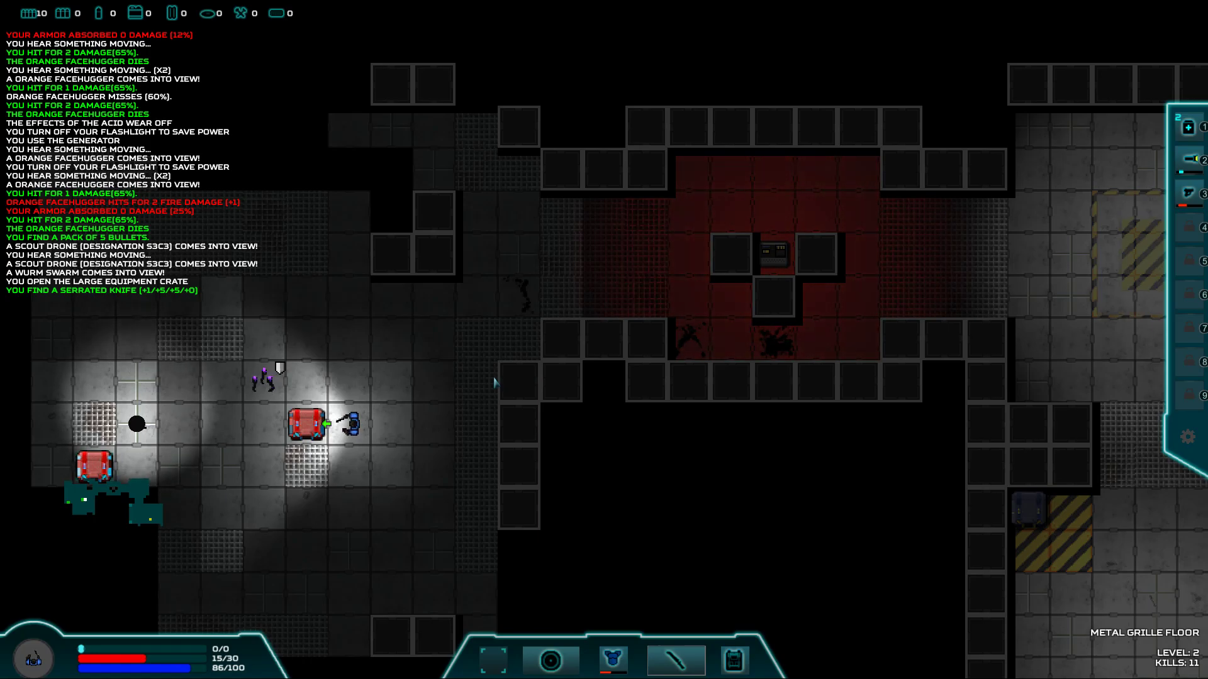
- Kill the two Wurm Swarms, bringing kills to 13
key(Up)
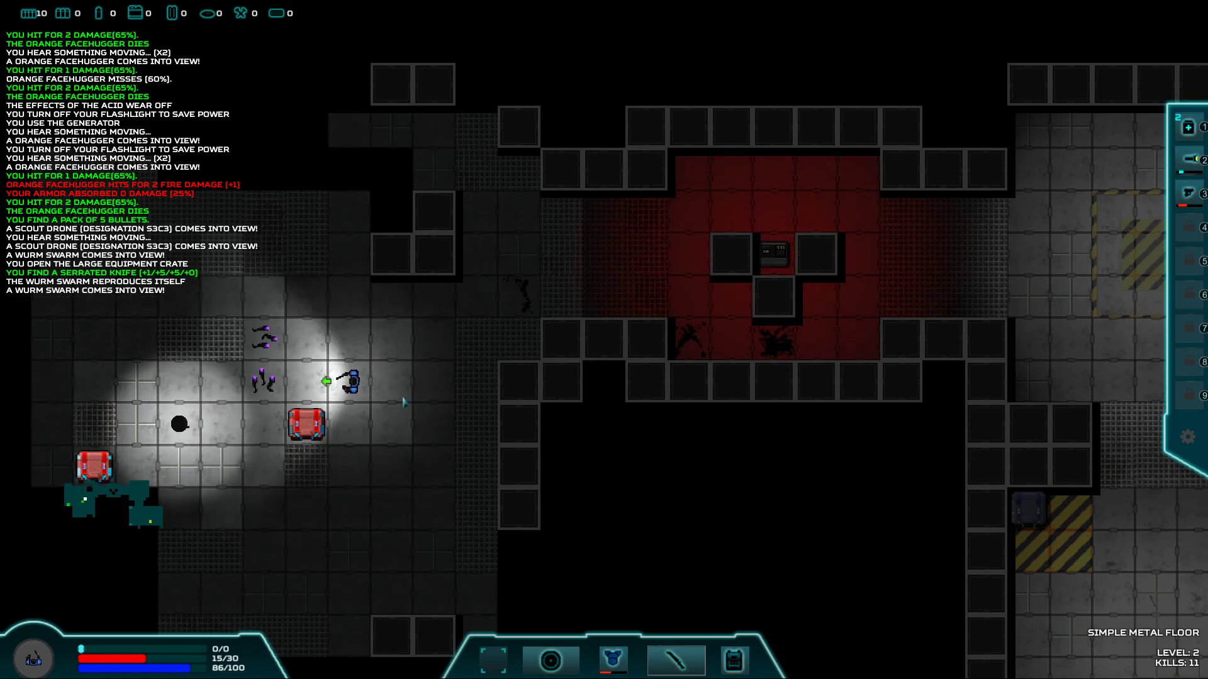
key(Right)
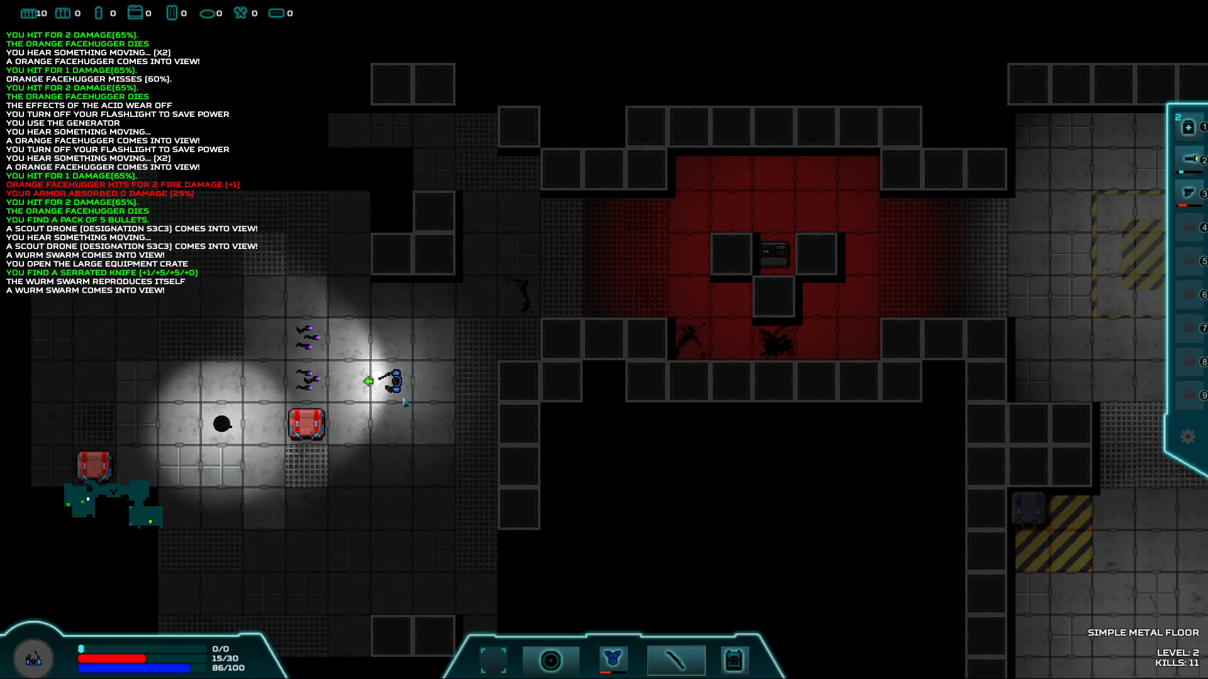
key(Right)
key(Up)
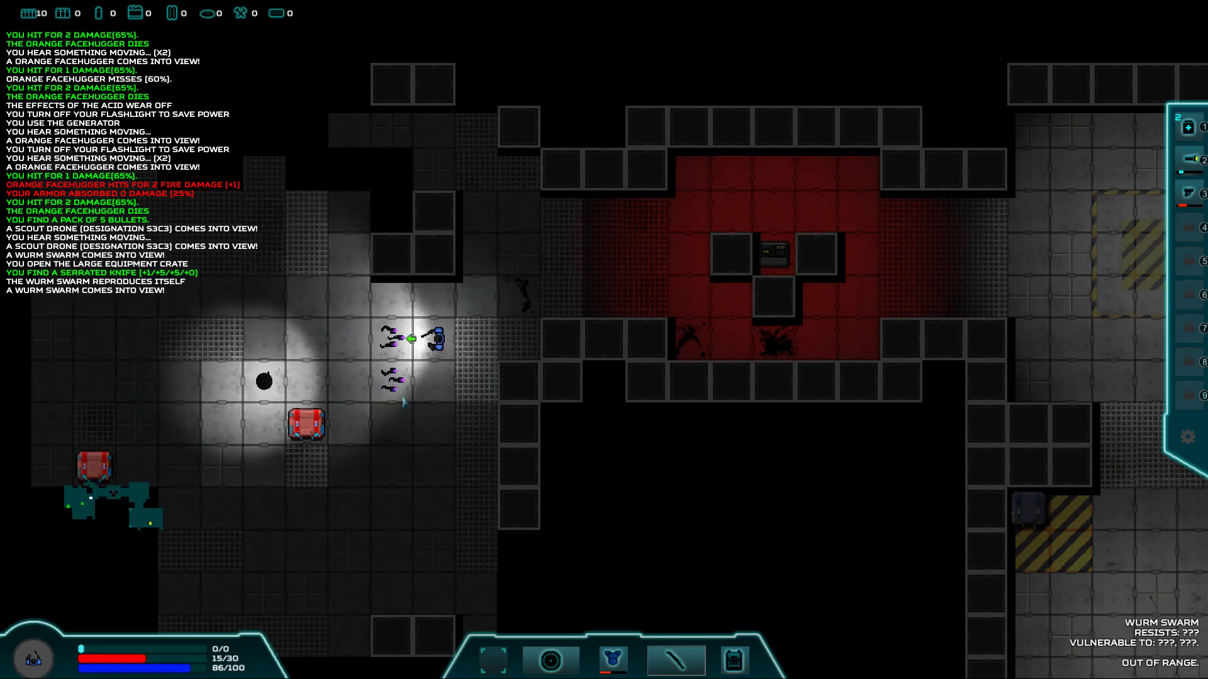
key(Left)
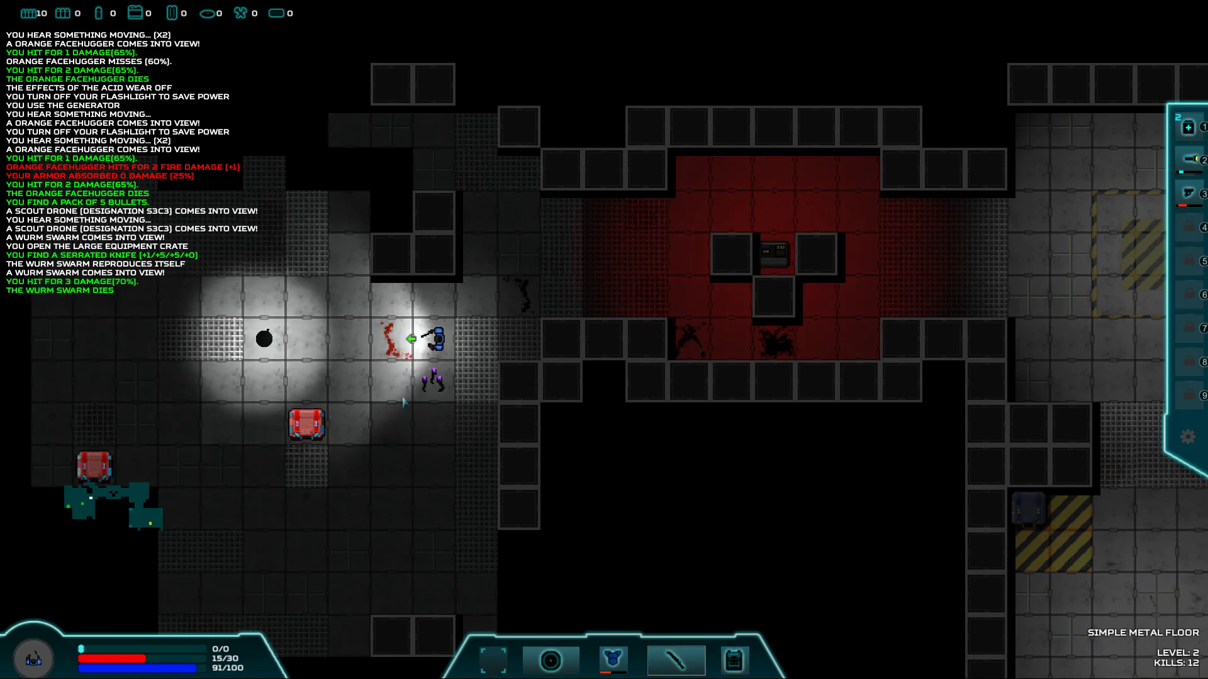
key(Down)
key(Down)
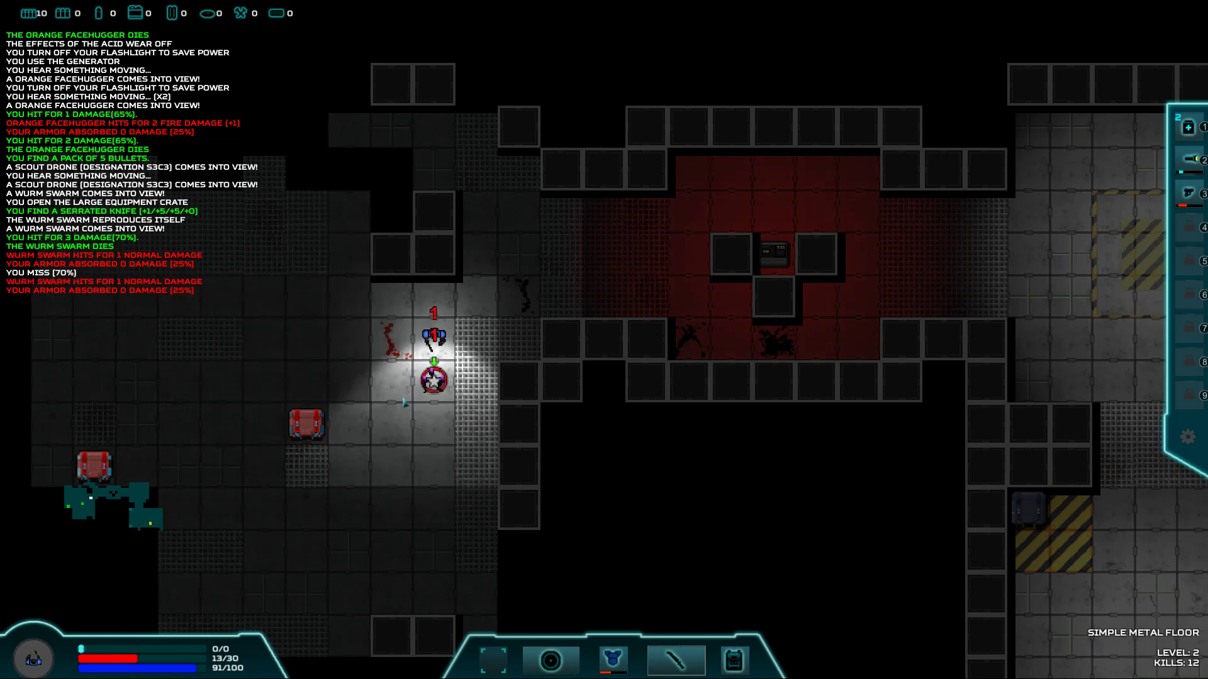
key(Down)
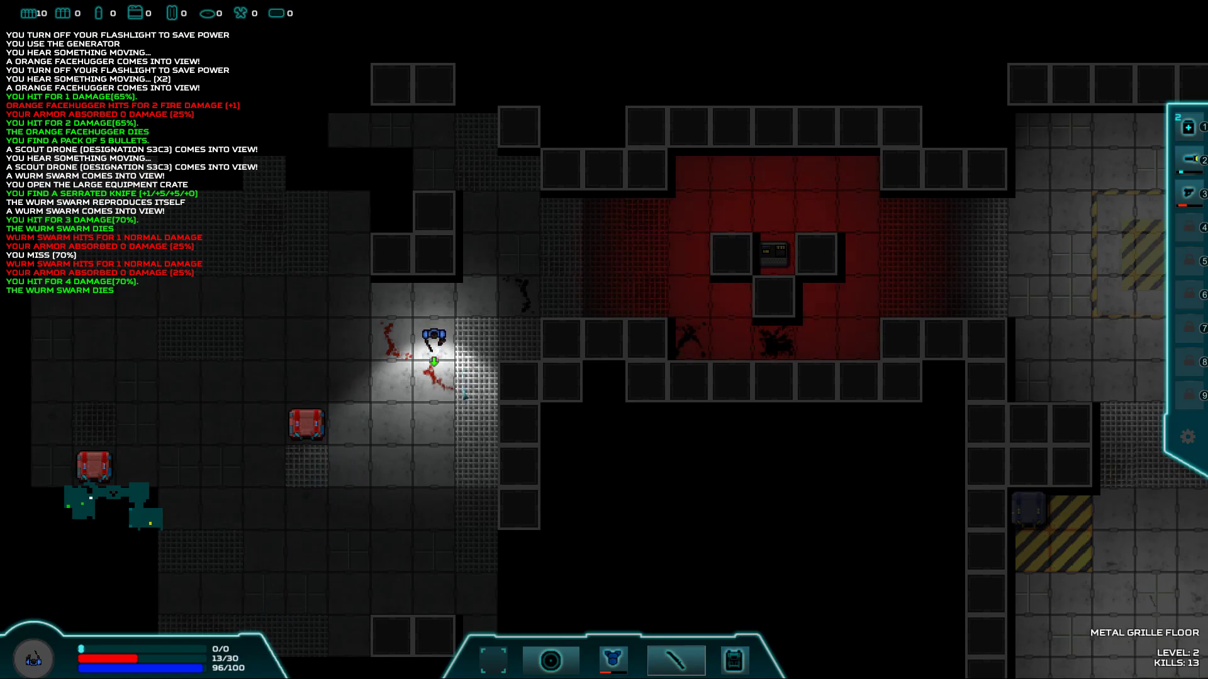
- Use a medikit to heal to 23/30 and walk west across the room
key(1)
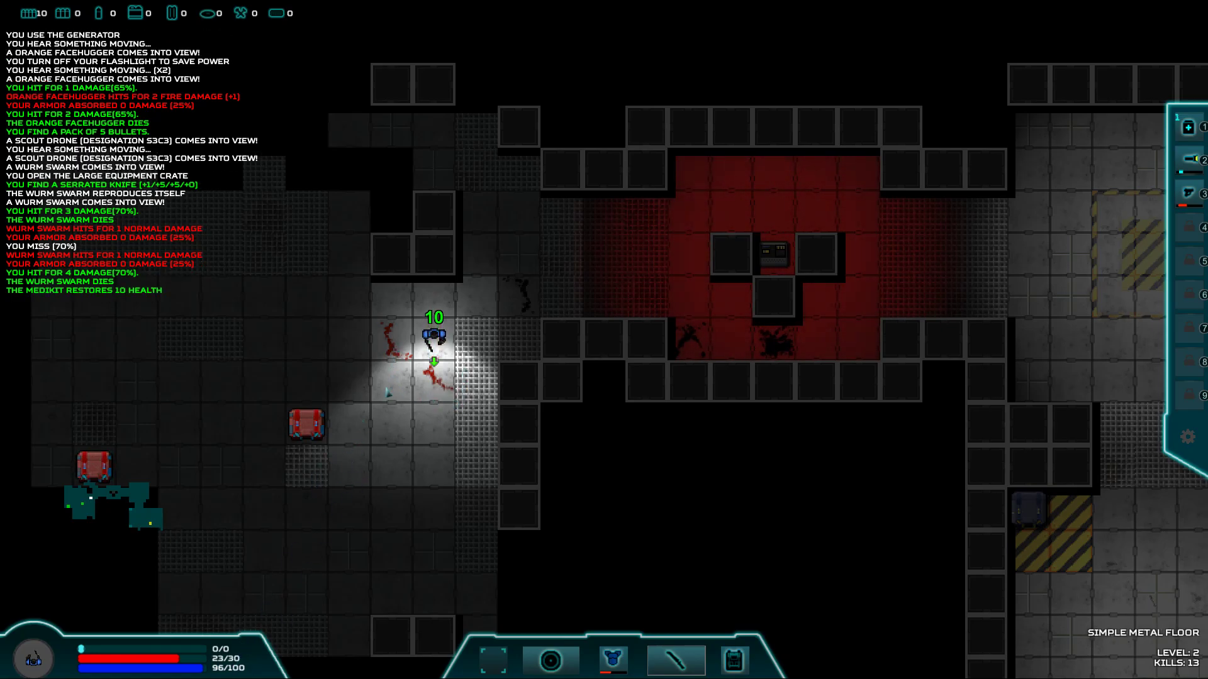
key(Left)
key(Left)
key(Left)
key(Left)
key(Left)
key(Left)
key(Left)
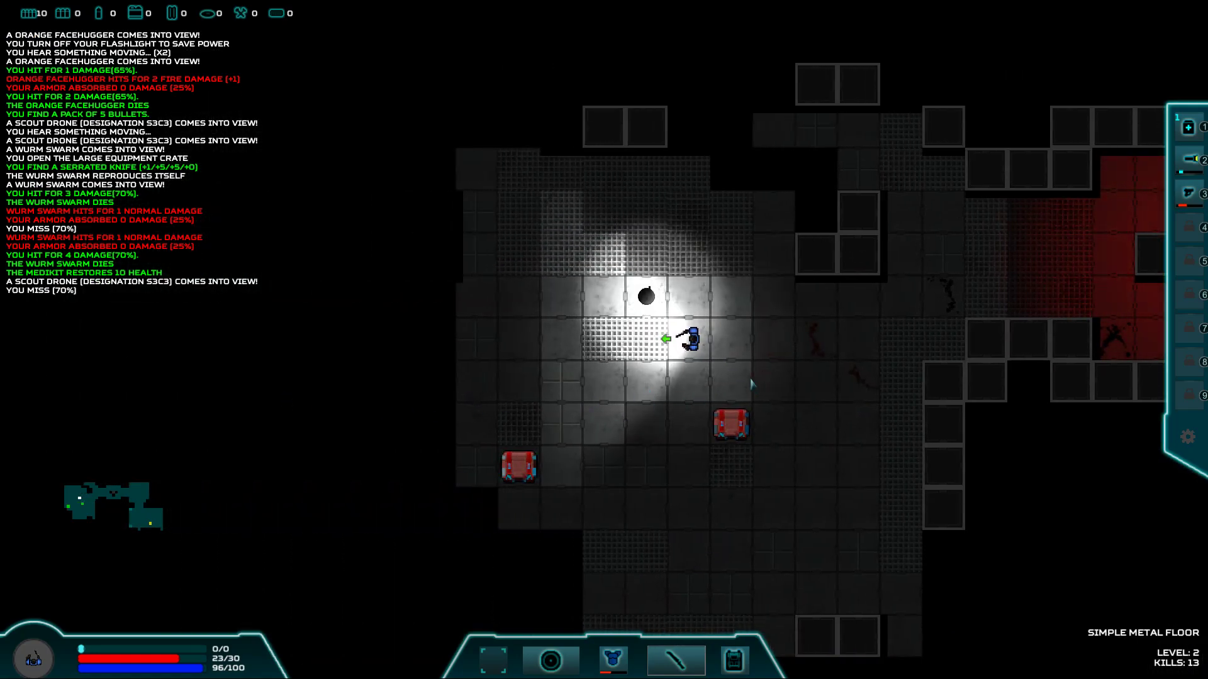
- Walk left to the second large crate and open it to get a Crowbar
key(Left)
key(Left)
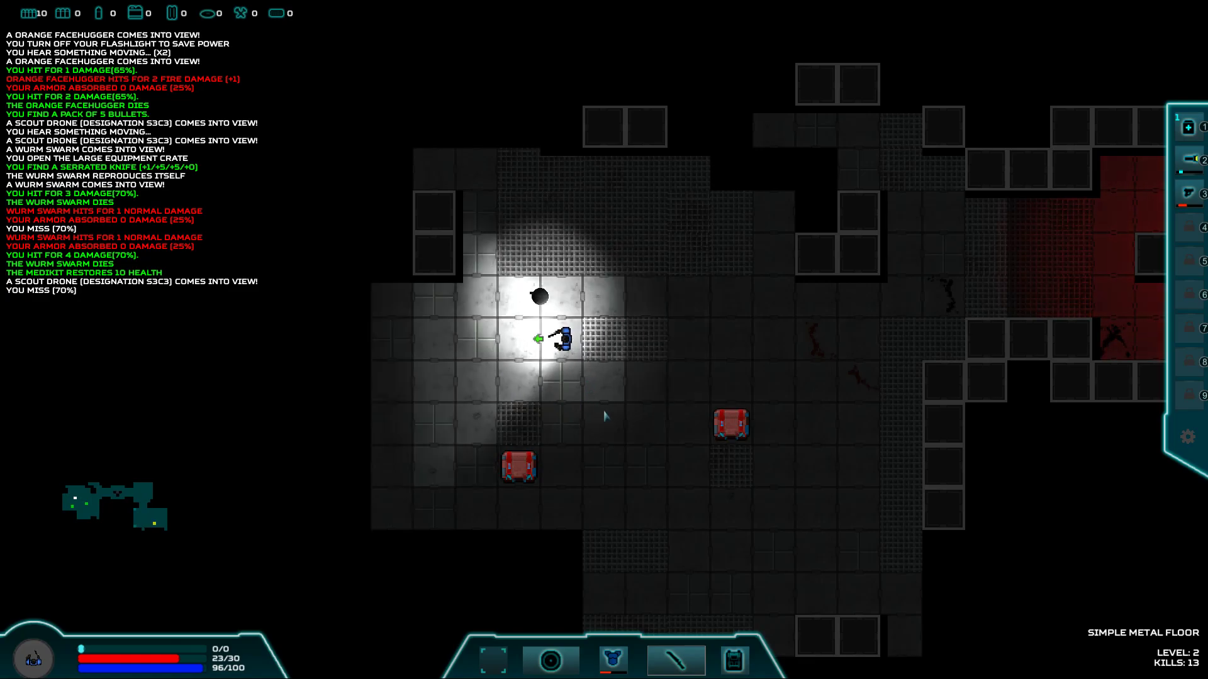
key(Left)
key(Down)
key(Down)
key(Down)
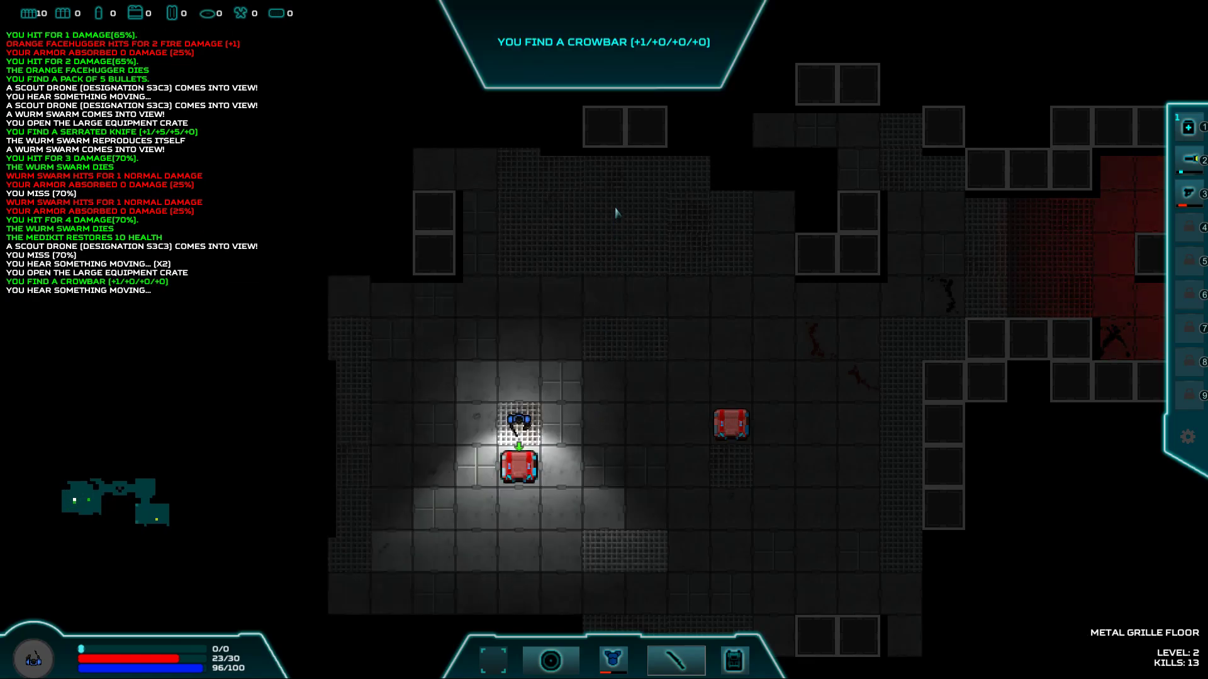
key(Left)
- Follow the left corridor down and east until an Orange Facehugger appears
key(Up)
key(Up)
key(Up)
key(Up)
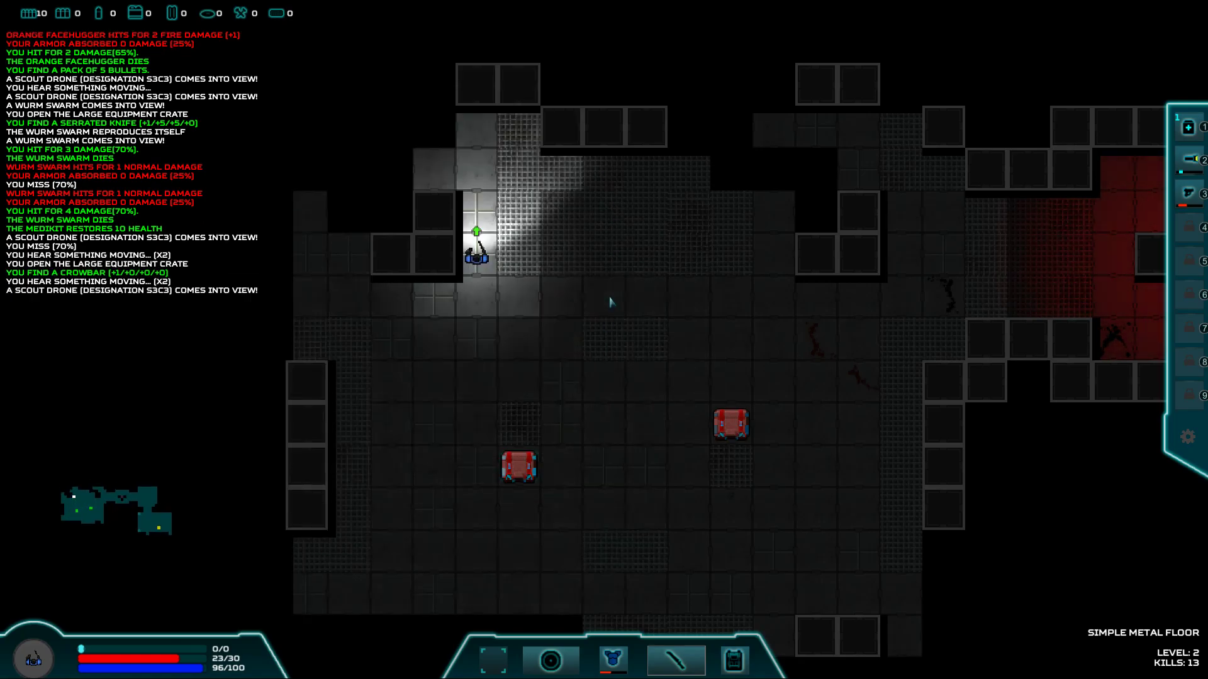
key(Up)
key(Up)
key(Left)
key(Left)
key(Left)
key(Down)
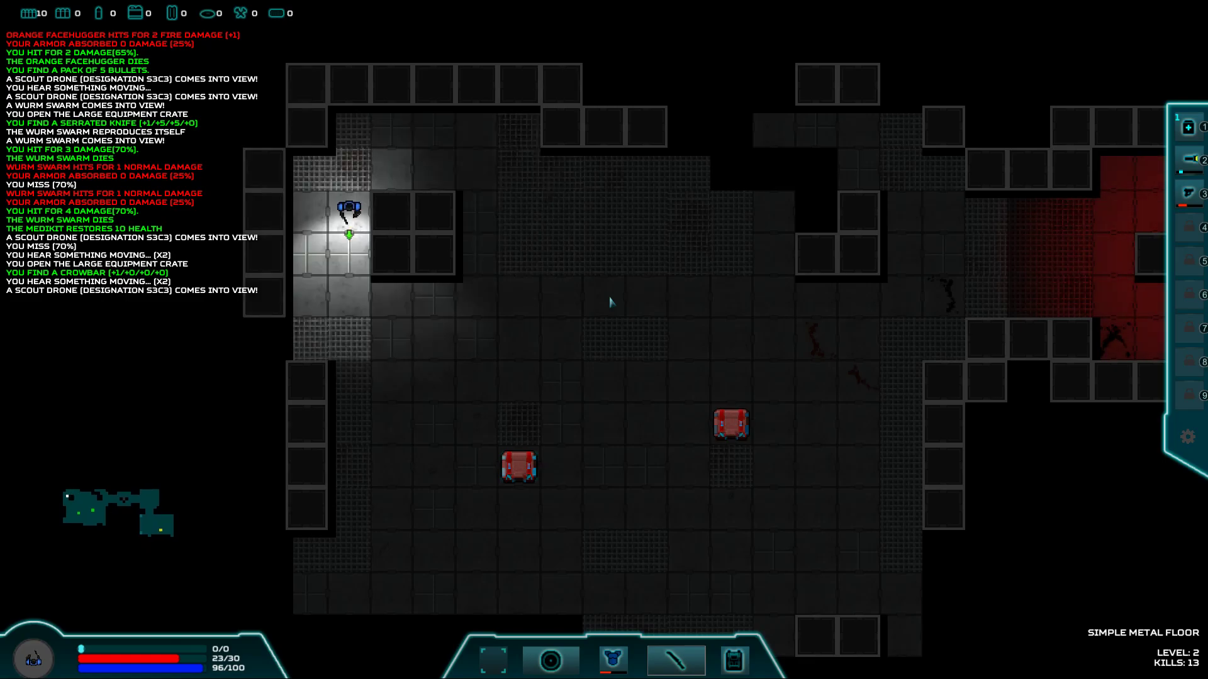
key(Down)
key(Down)
key(Down)
key(Down)
key(Down)
key(Down)
key(Down)
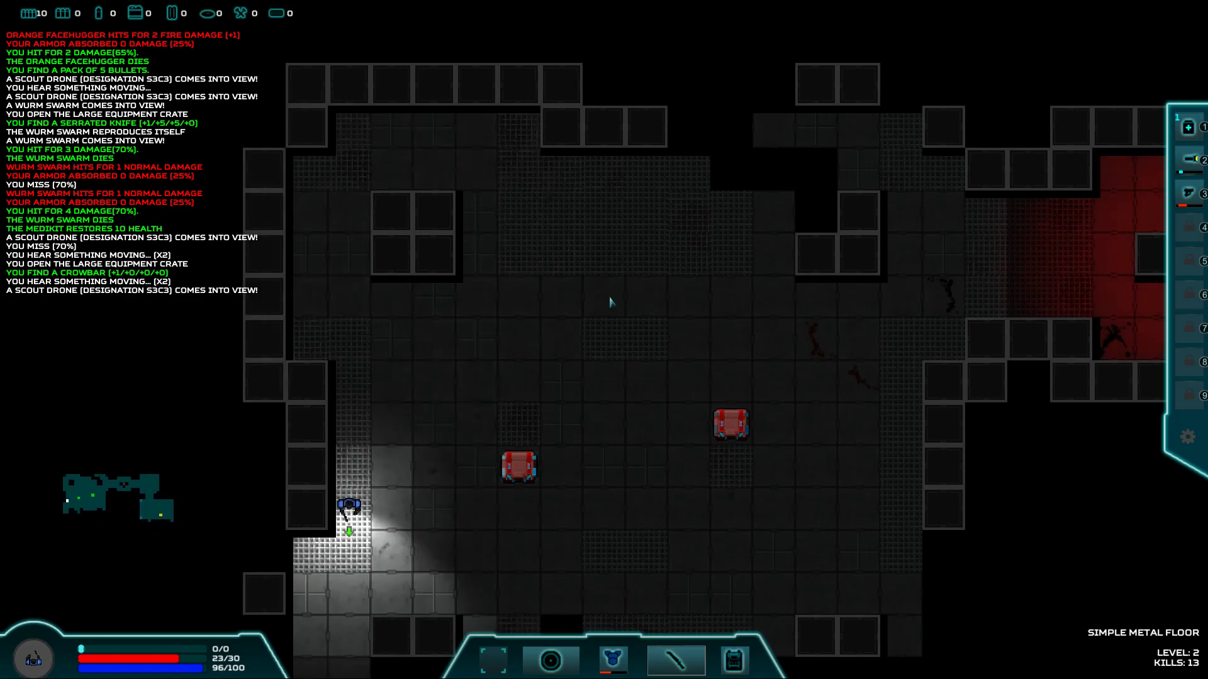
key(Down)
key(Down)
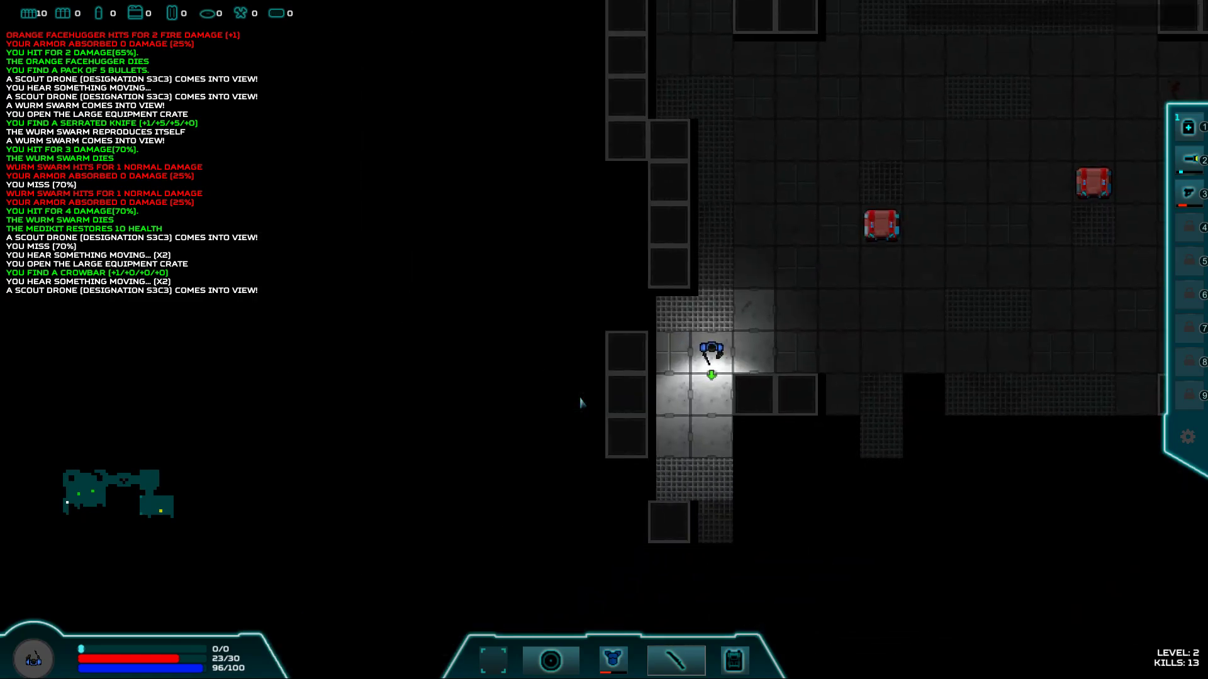
key(Down)
key(Down)
key(Down)
key(Right)
key(Right)
key(Right)
key(Right)
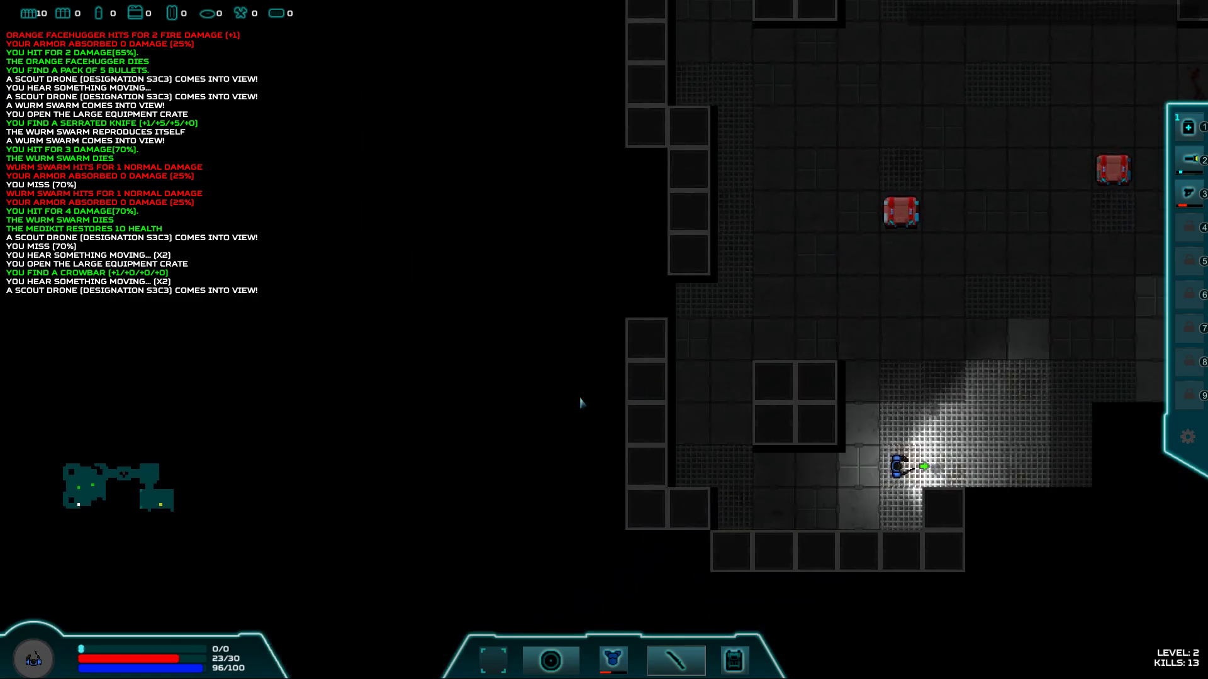
key(Right)
key(Right)
key(Right)
key(Right)
key(Right)
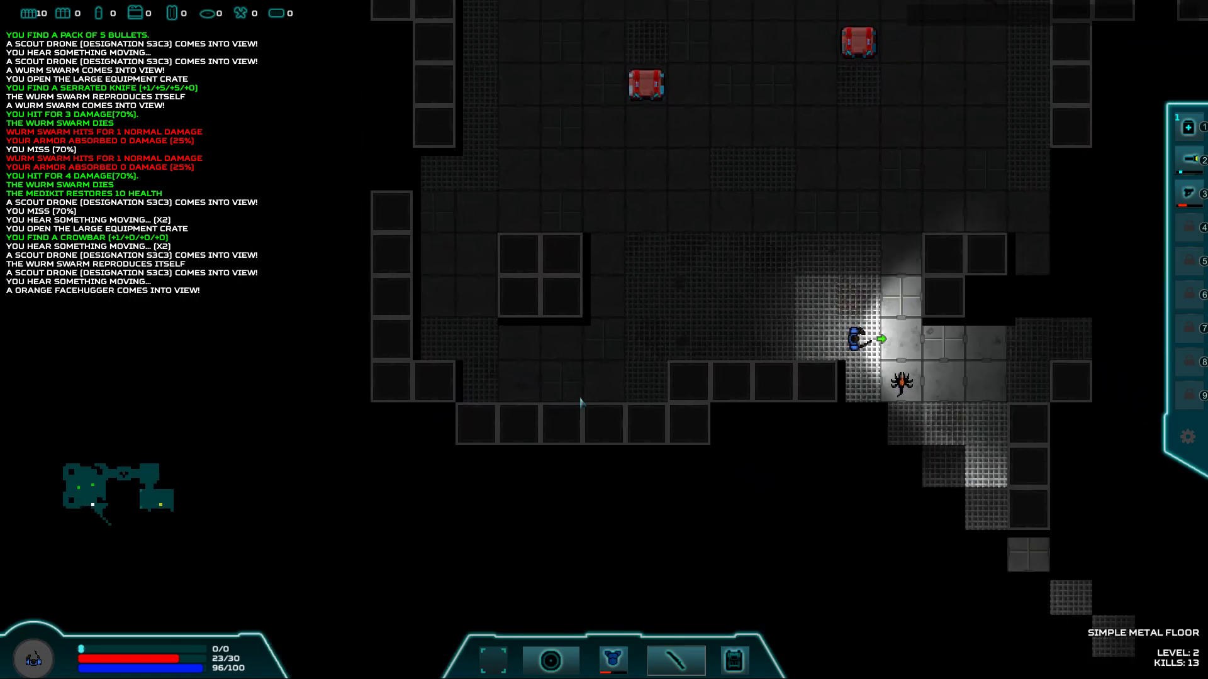
key(Right)
- Kill the Orange Facehugger, heal with a medikit, then kill both Wurm Swarms for 16 kills
key(Down)
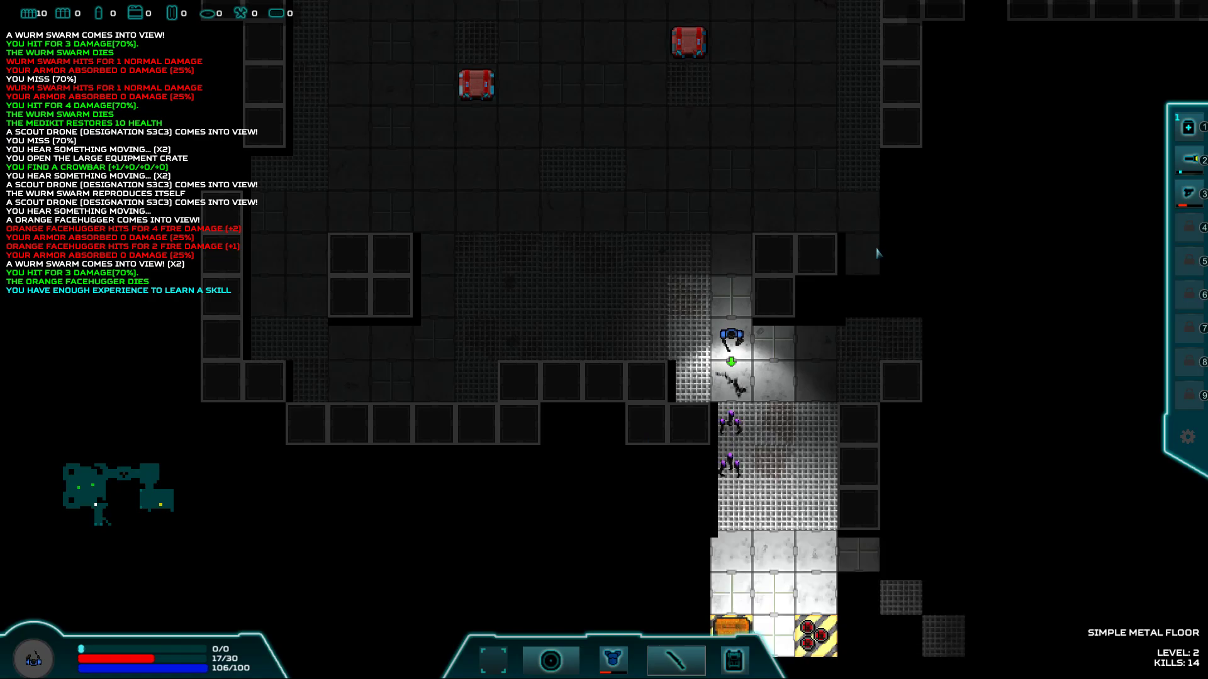
key(1)
key(Down)
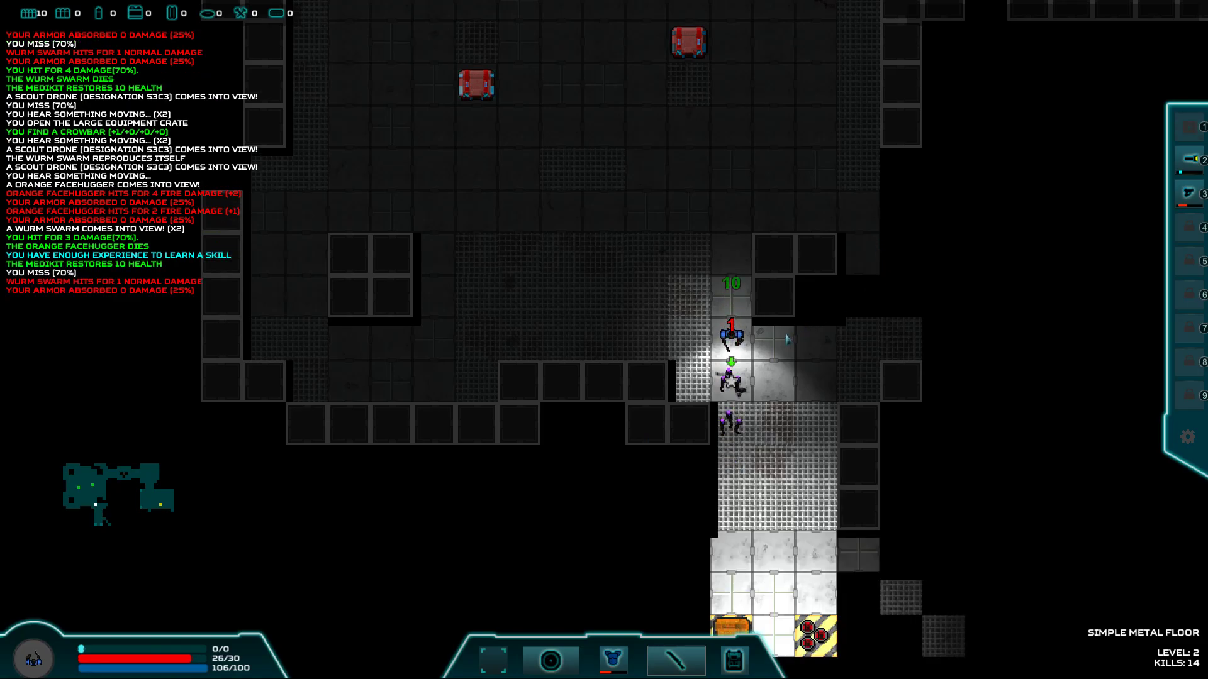
key(Down)
key(Down)
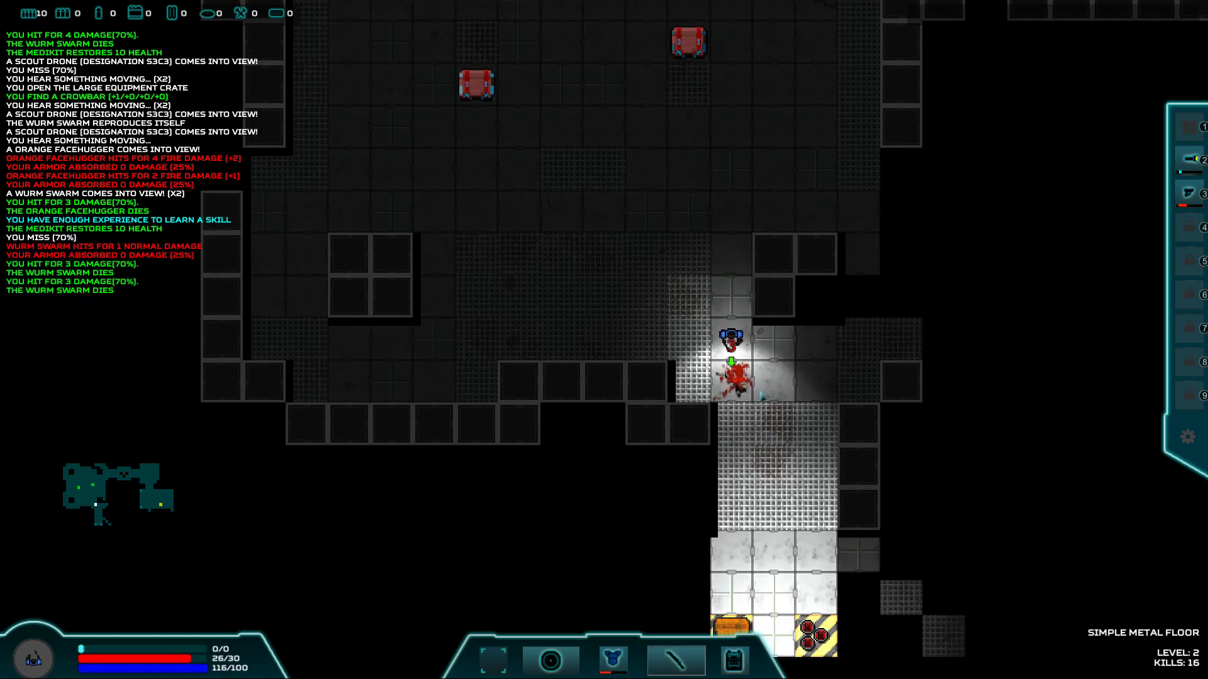
key(Down)
key(Down)
key(Down)
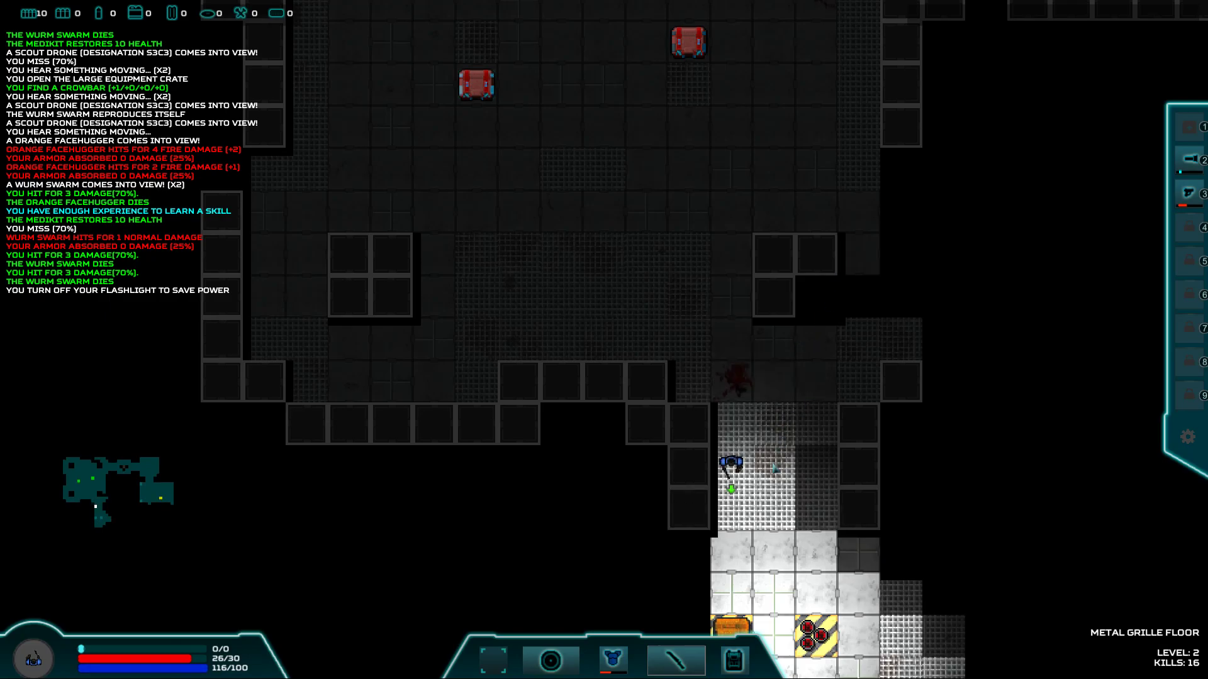
key(Down)
key(Down)
key(Down)
- Collect the metal scrap in the crate room and push the orange crate down
key(Left)
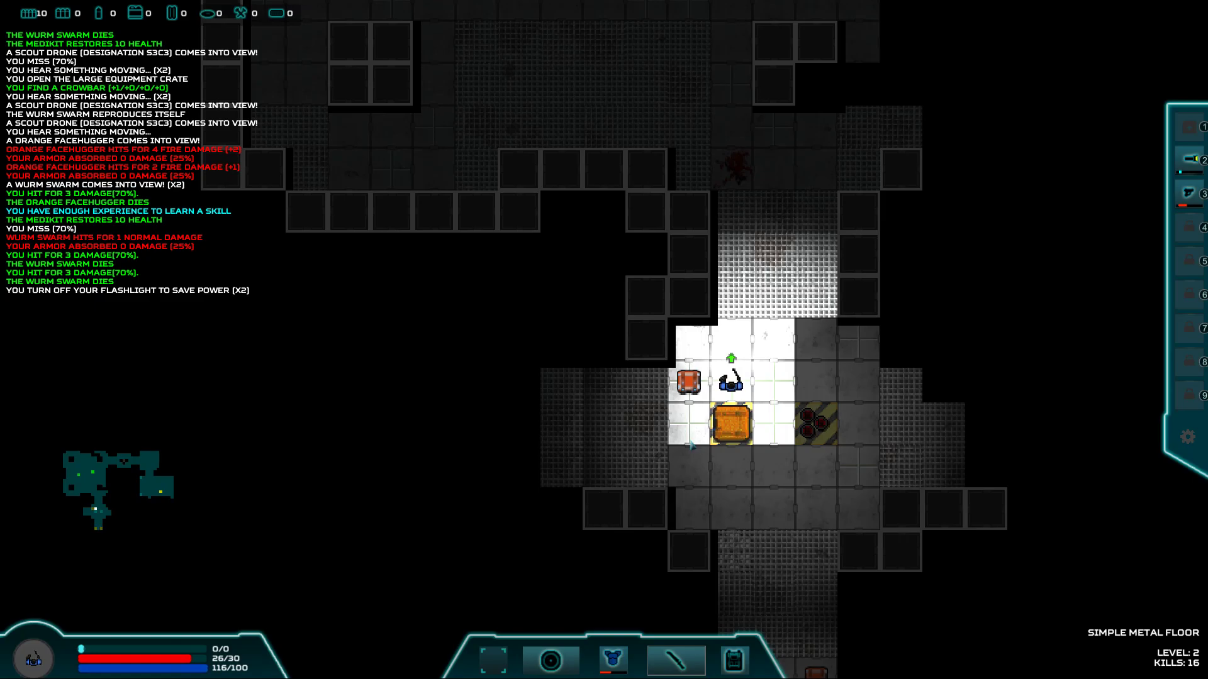
key(Left)
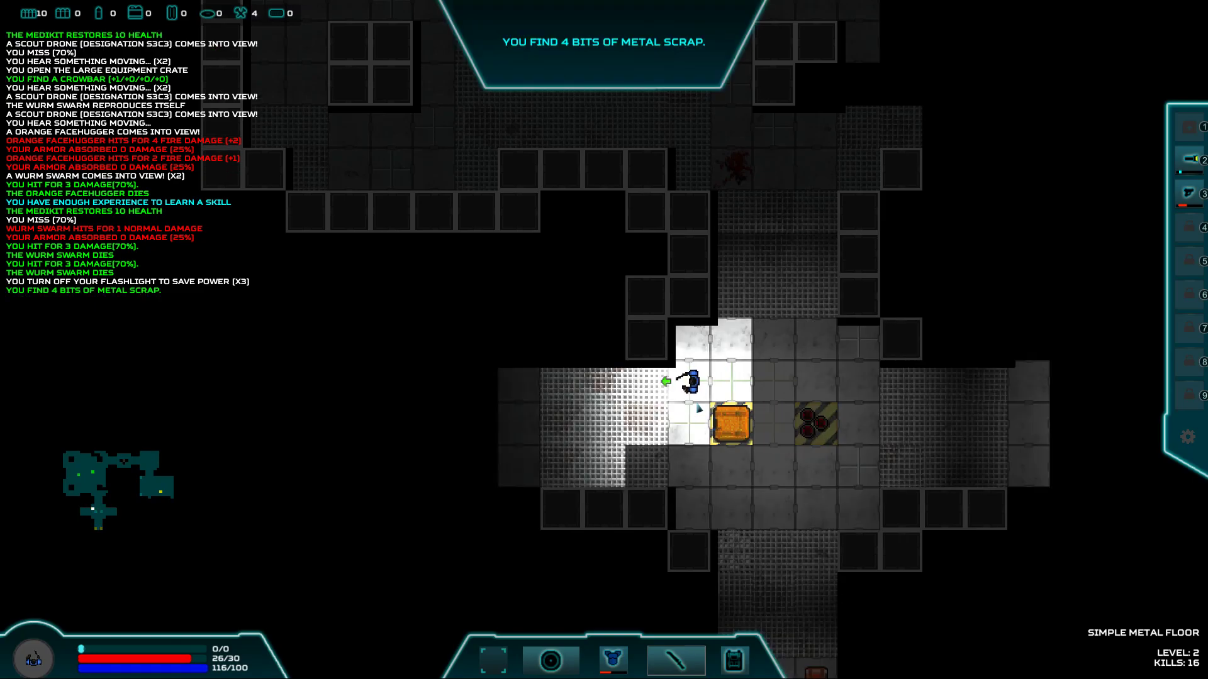
key(Right)
key(Right)
key(Down)
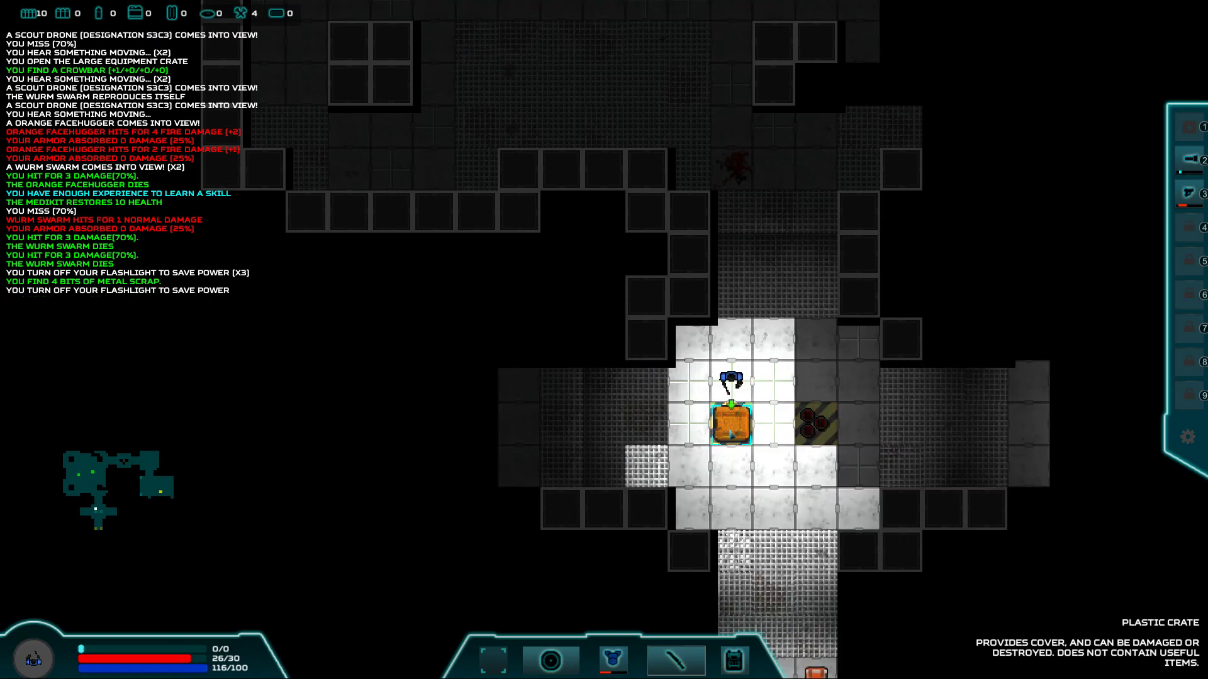
key(Down)
key(Down)
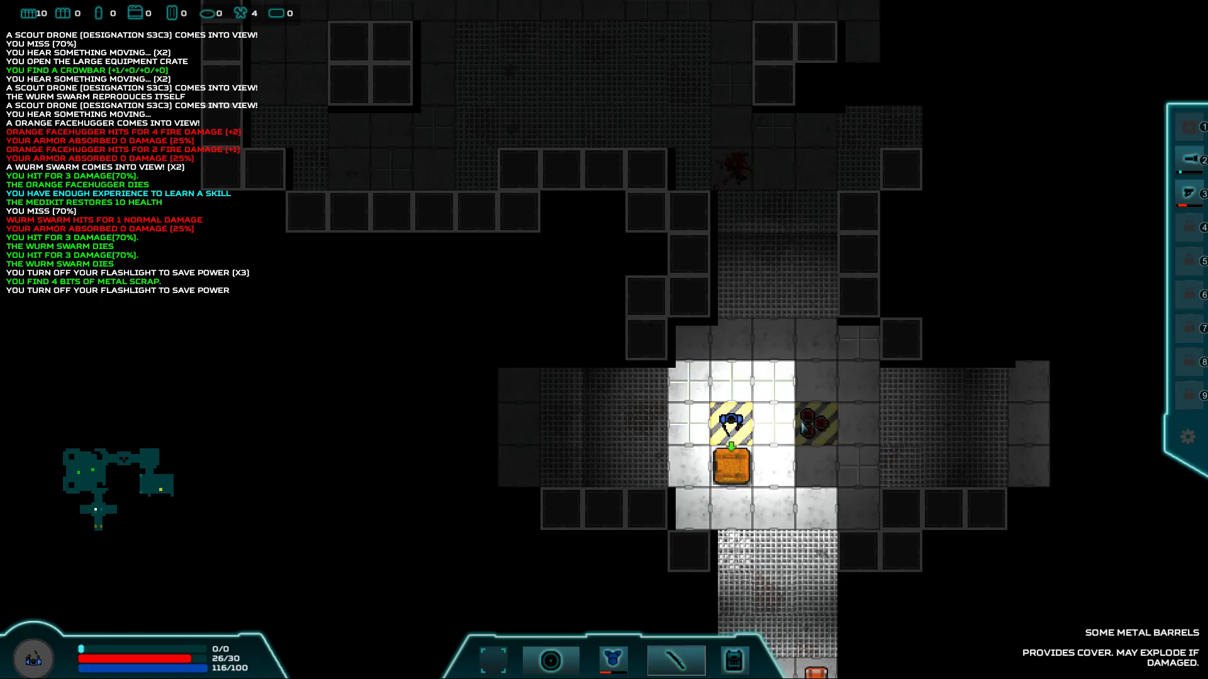
- Pick up the small medikit and nanoscrub shot, then view the inventory and armor summary
key(Right)
key(Right)
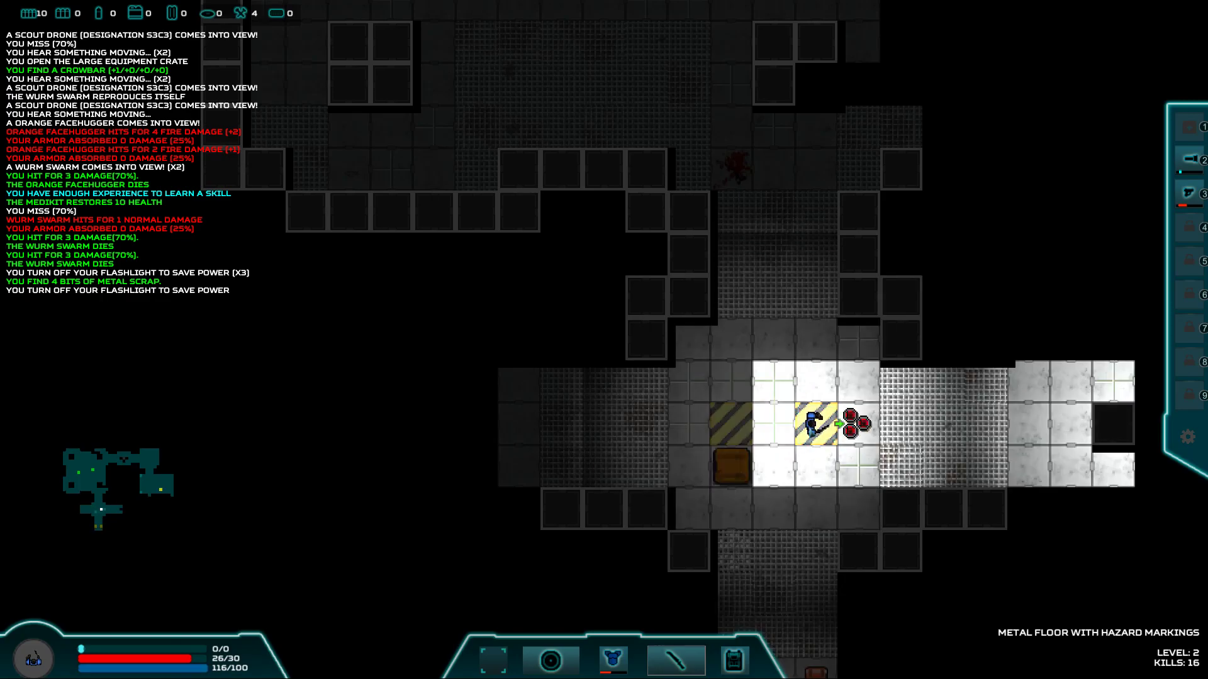
key(Down)
key(Down)
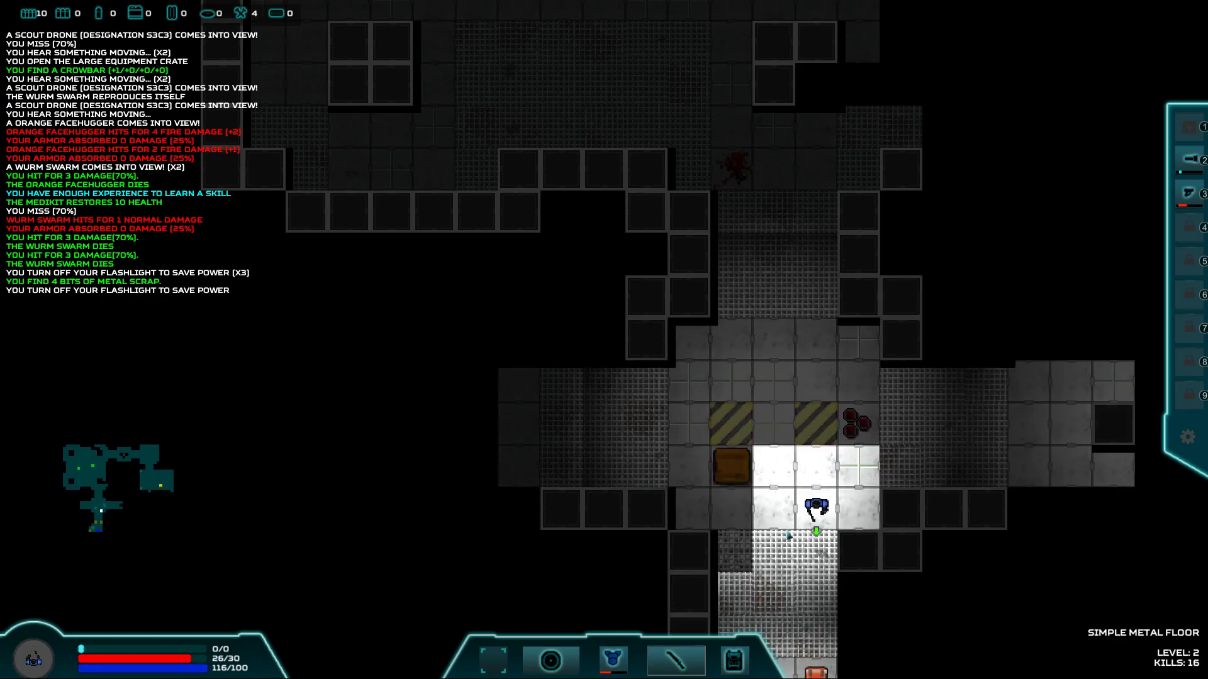
key(Down)
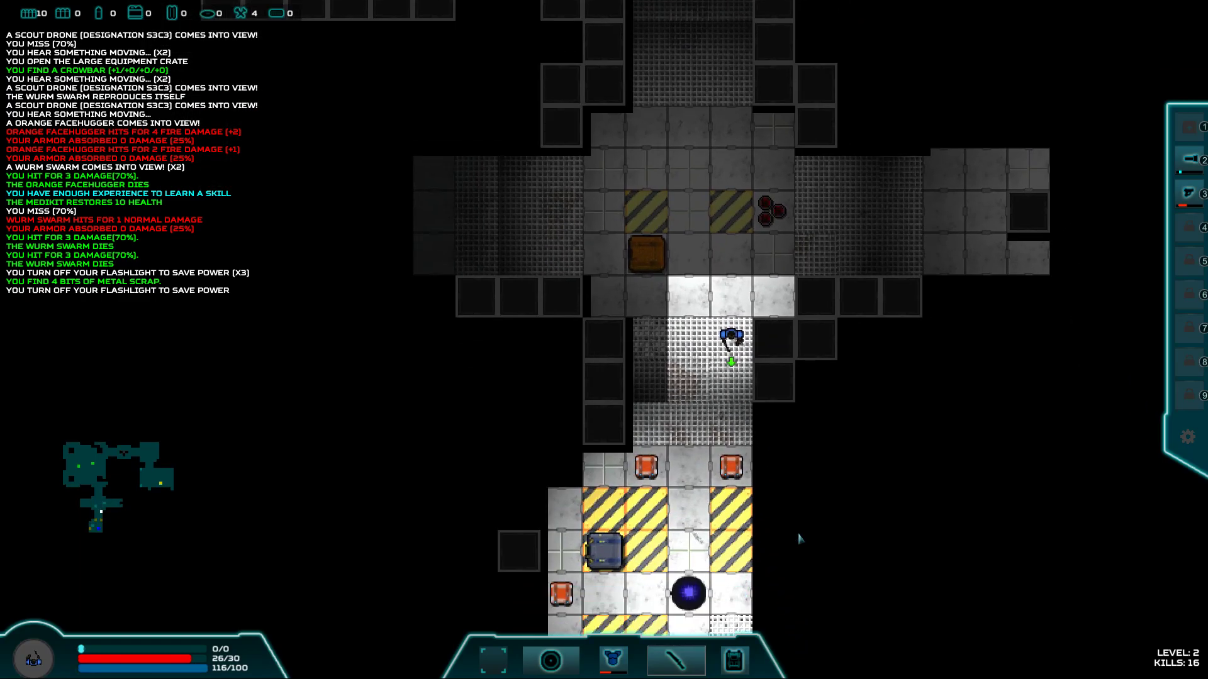
key(Down)
key(Down)
key(Down)
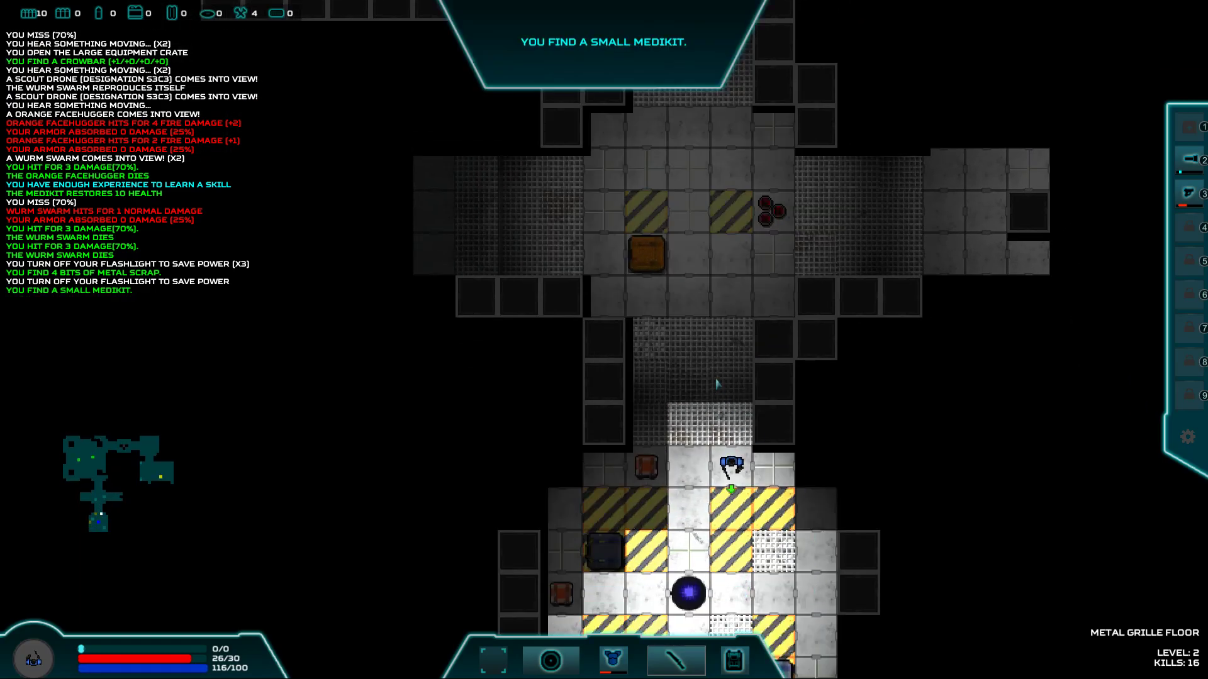
key(Left)
key(Left)
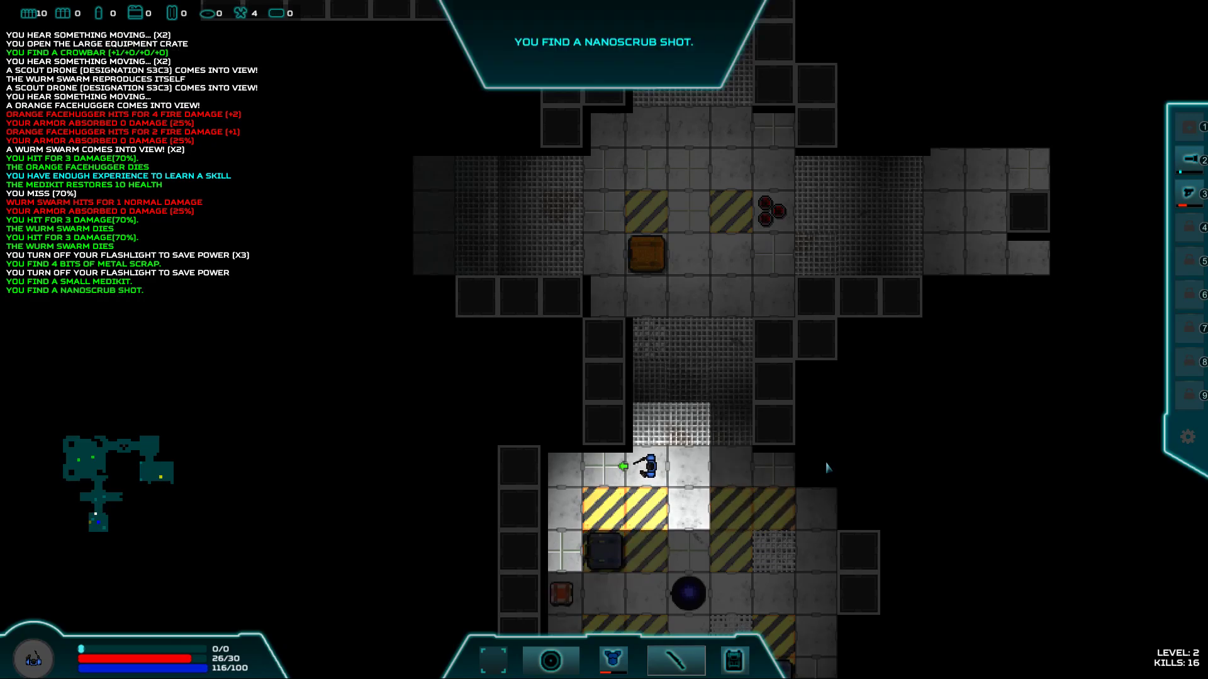
key(i)
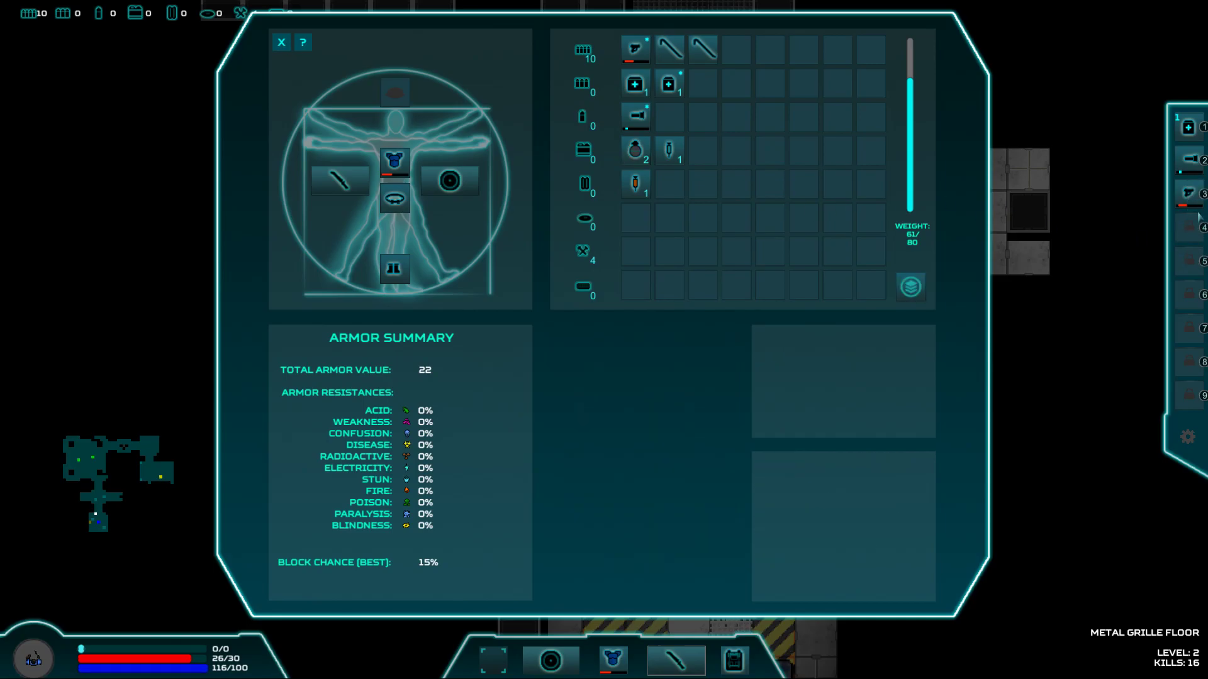
- Pick up the Clearsight Shot left of the teleporter and inspect it in the inventory
key(Escape)
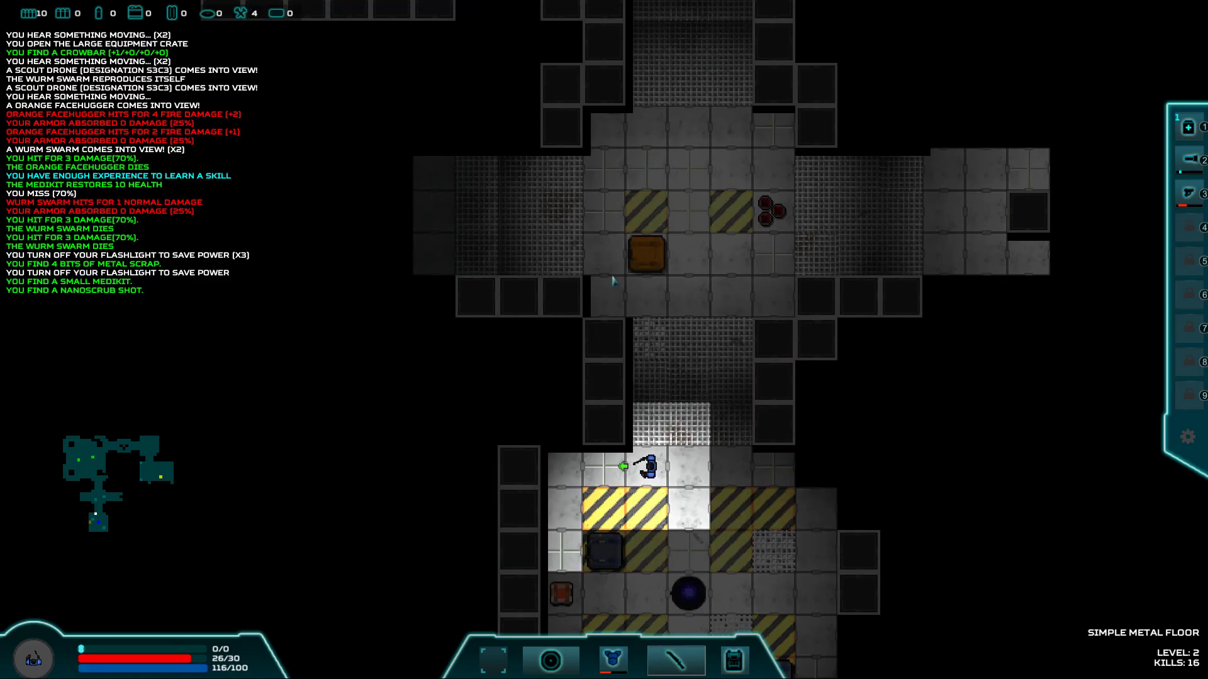
key(Down)
key(Down)
key(Down)
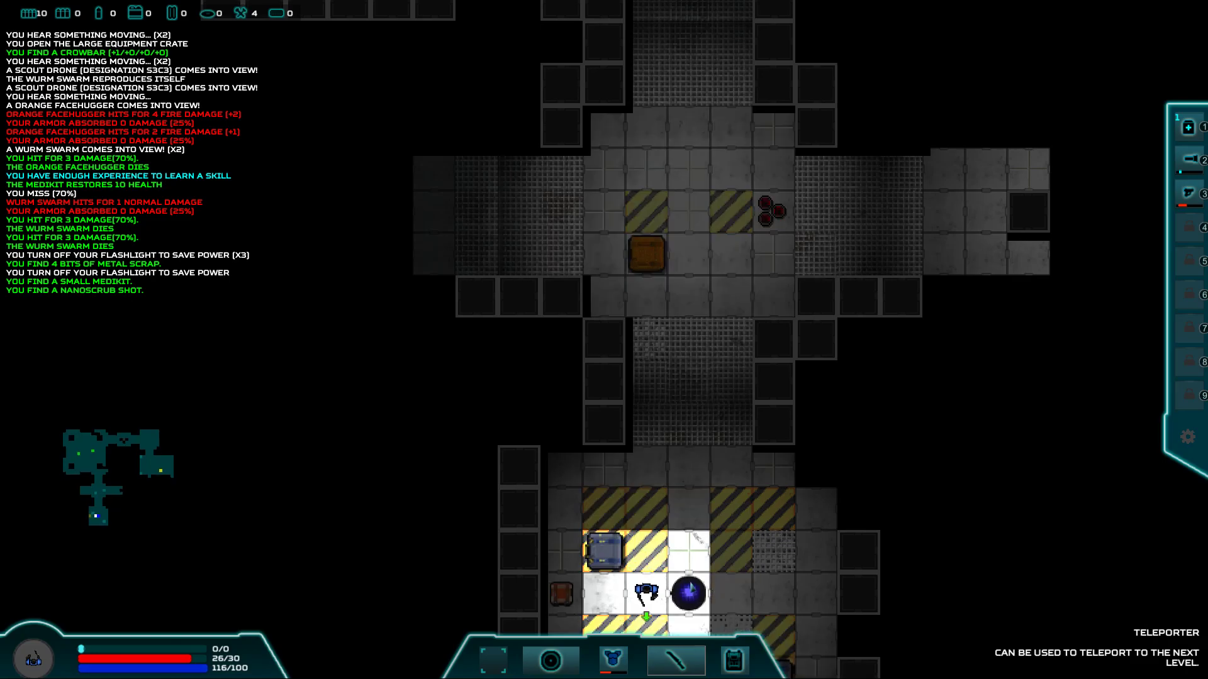
key(Left)
key(Left)
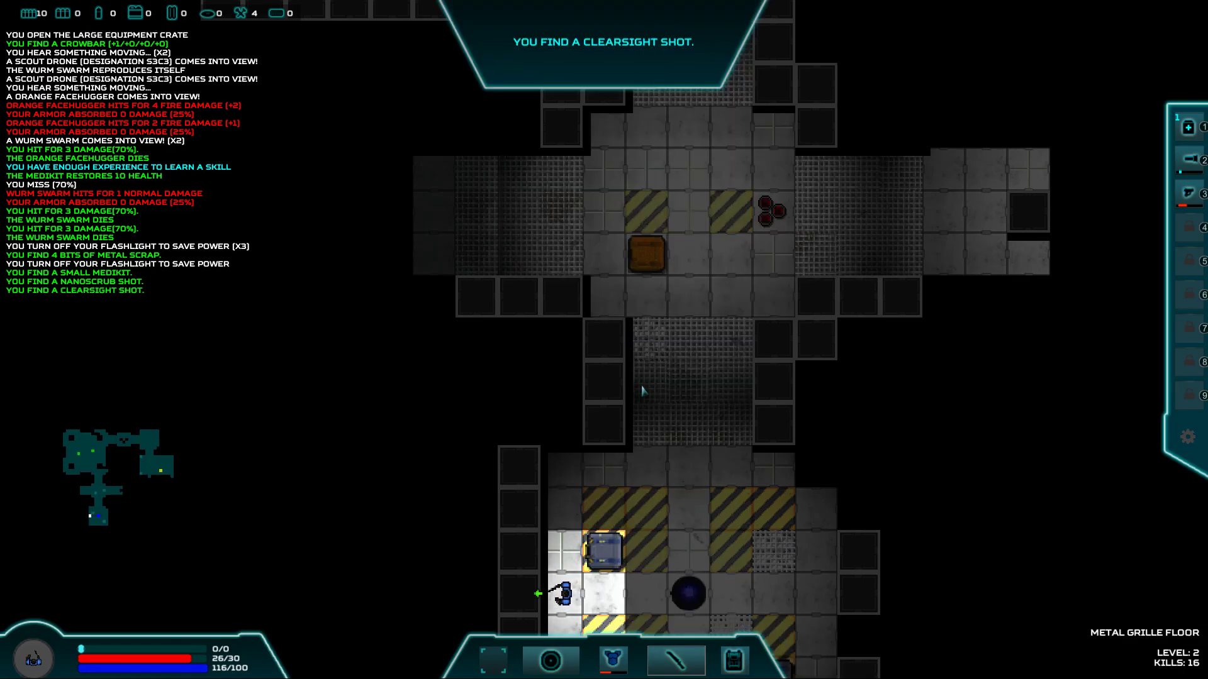
key(i)
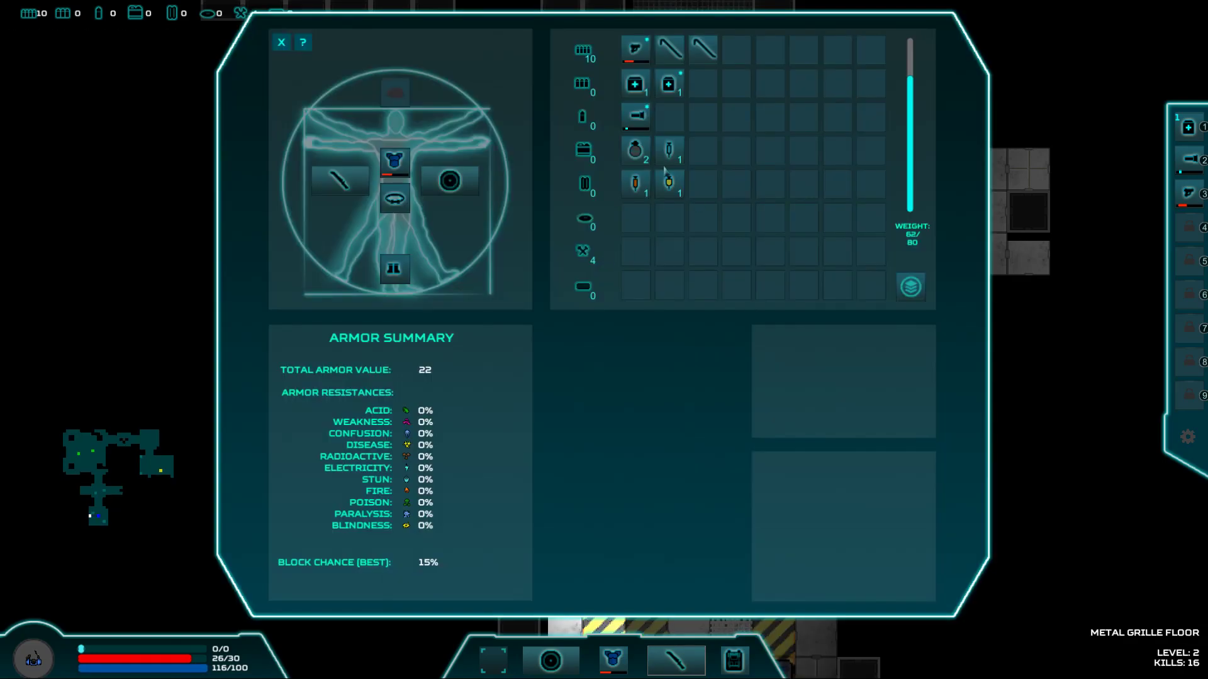
mouse_move(671, 184)
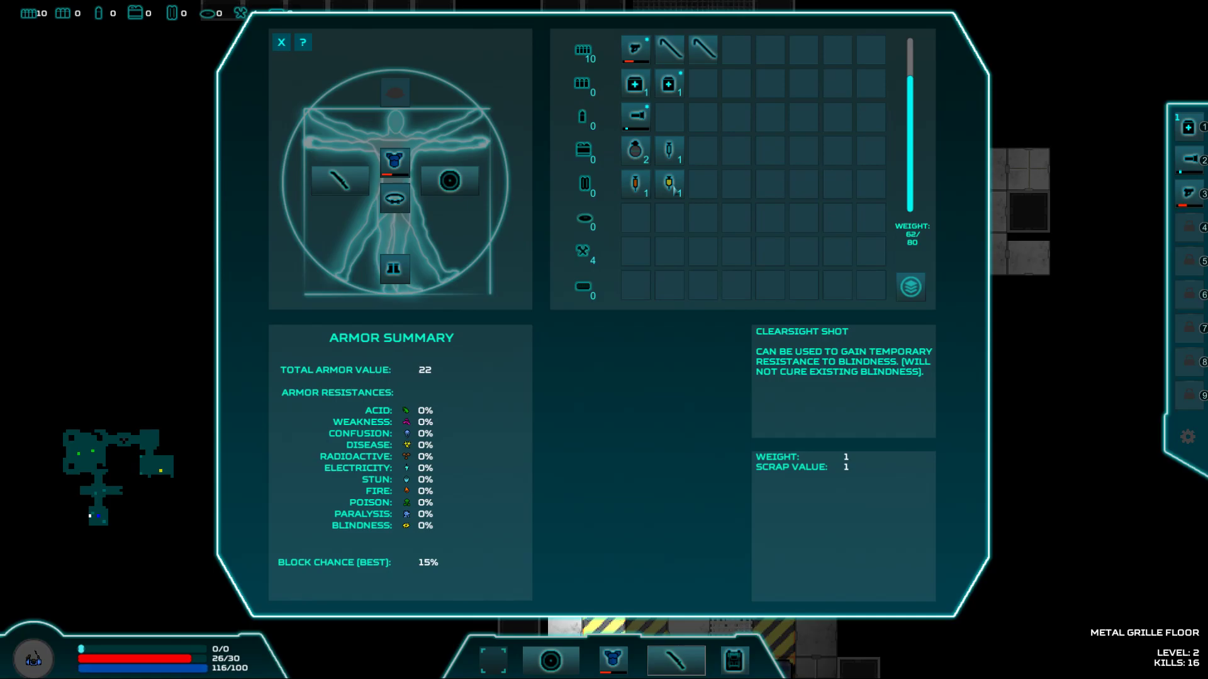
key(i)
click(661, 321)
- Cross the room and push the first titanium crate upward out of the way
key(Right)
key(Right)
key(Up)
key(Up)
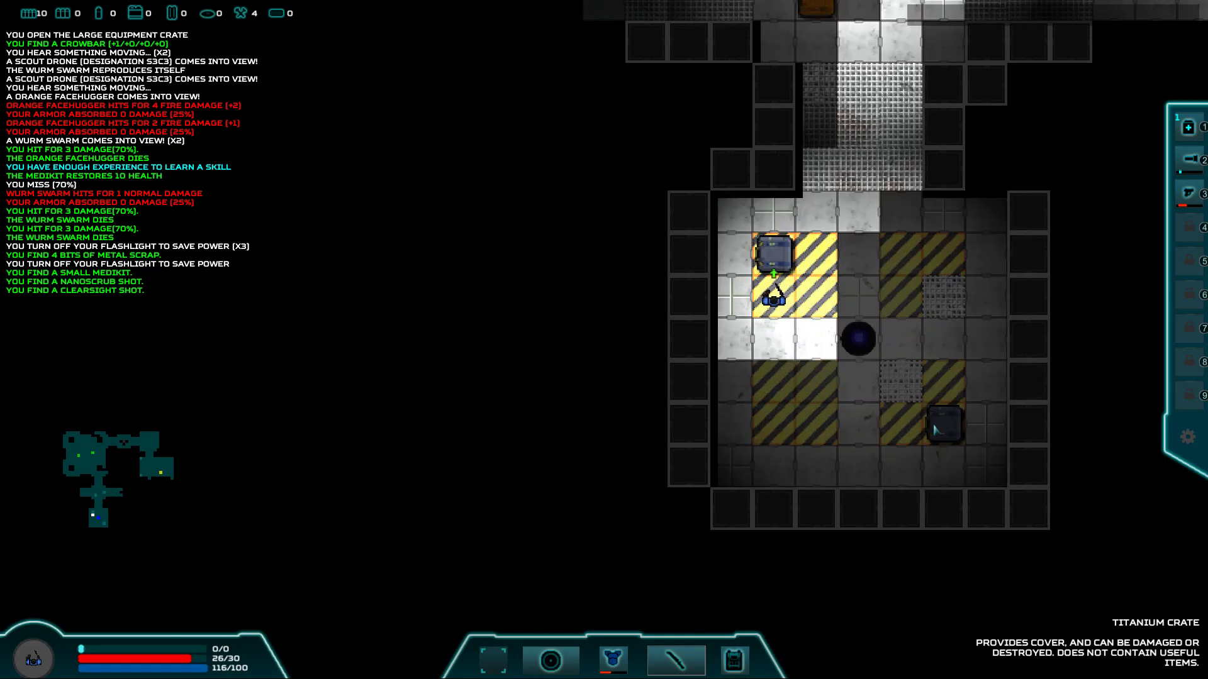
key(Right)
key(Right)
key(Right)
key(Right)
key(Down)
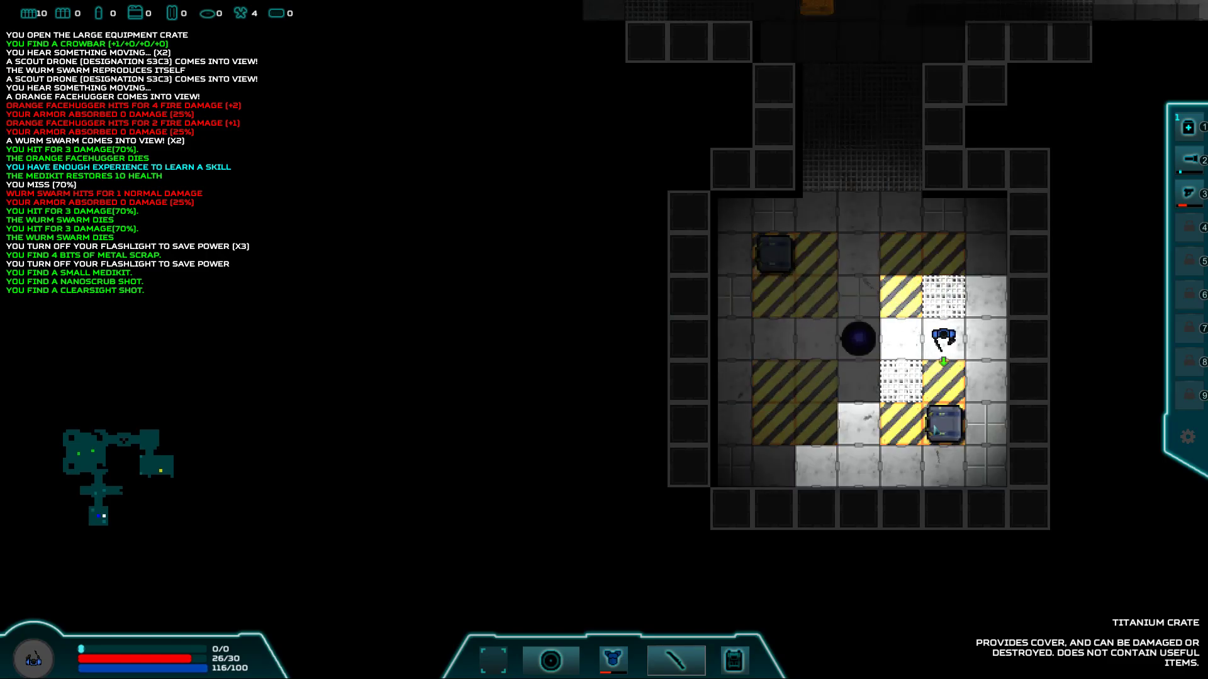
key(Down)
key(Right)
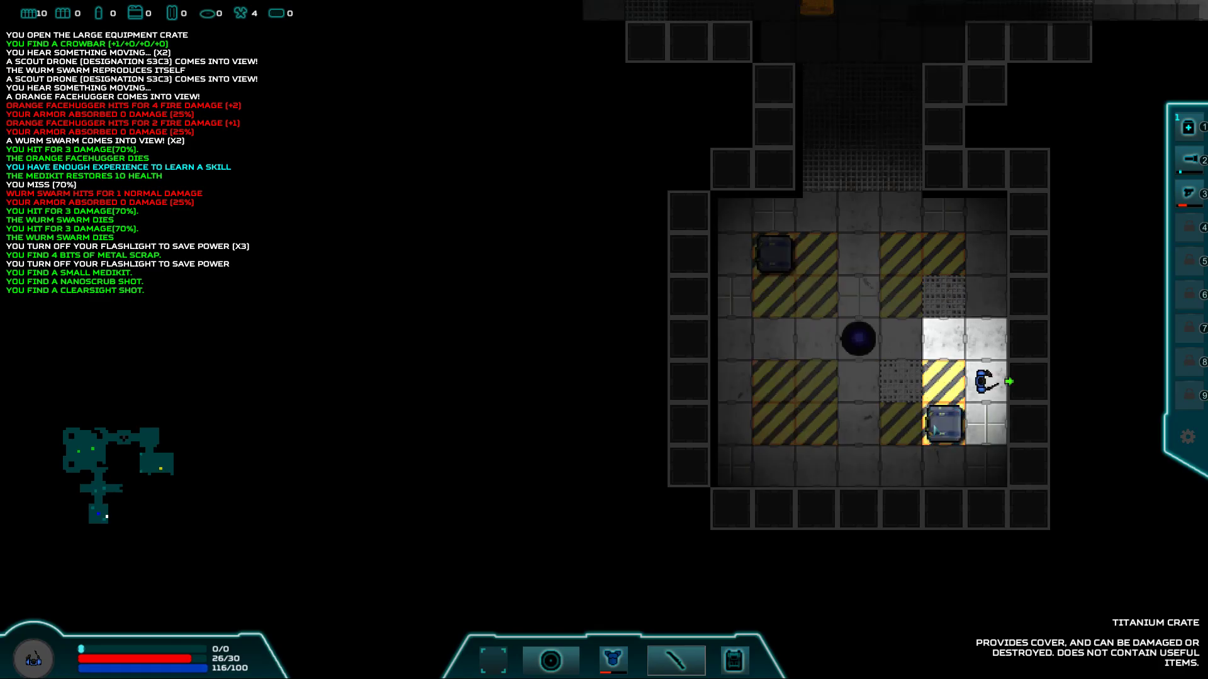
key(Down)
key(Down)
key(Left)
key(Up)
key(Up)
key(Up)
key(Left)
- Push the second titanium crate two tiles right, then down
key(Left)
key(Left)
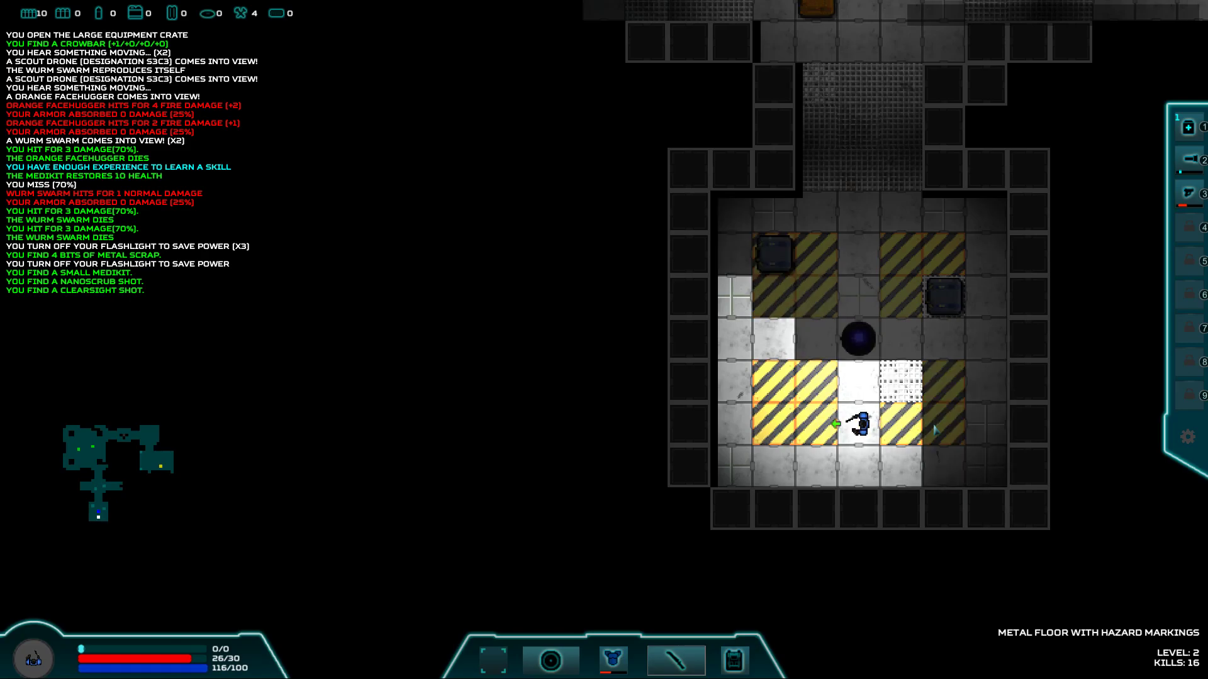
key(Left)
key(Left)
key(Up)
key(Up)
key(Up)
key(Left)
key(Up)
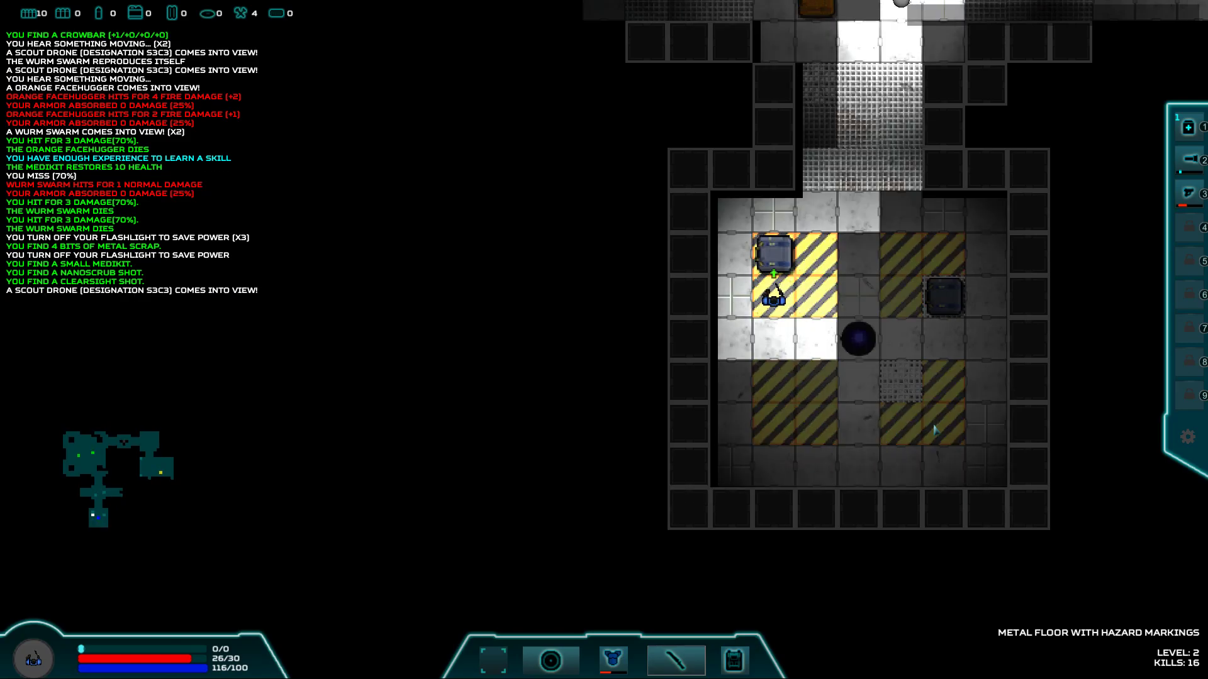
key(Left)
key(Left)
key(Up)
key(Up)
key(Right)
key(Right)
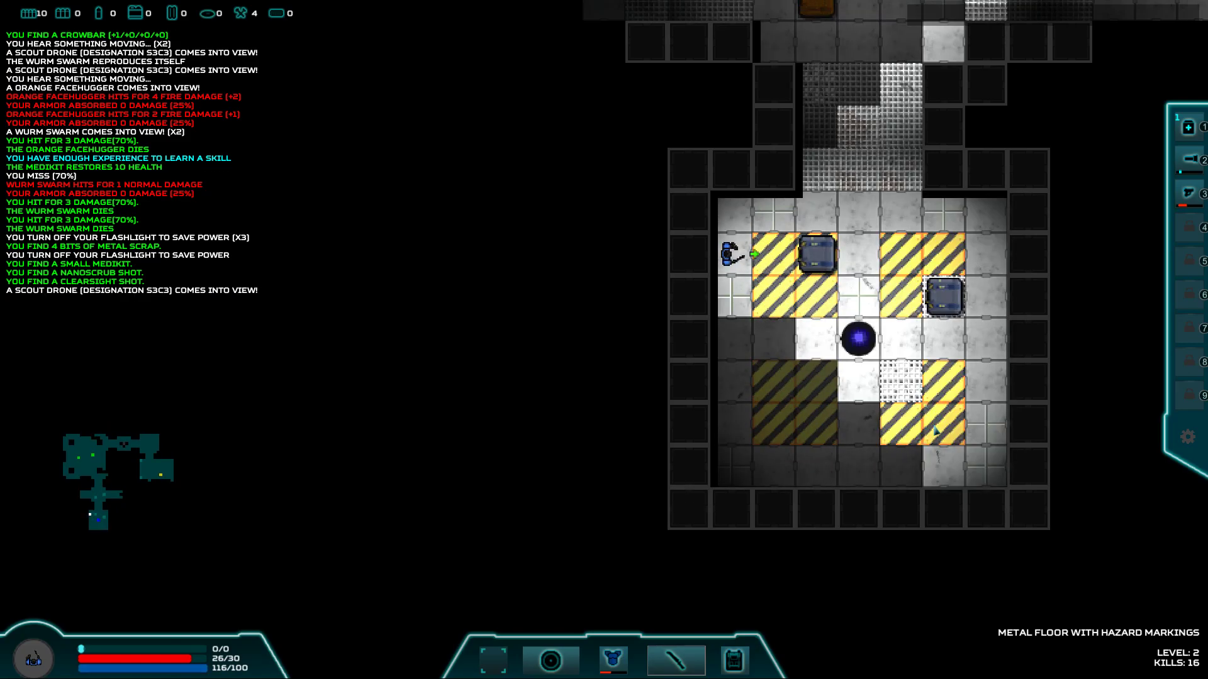
key(Right)
key(Up)
key(Up)
key(Right)
key(Right)
key(Down)
key(Down)
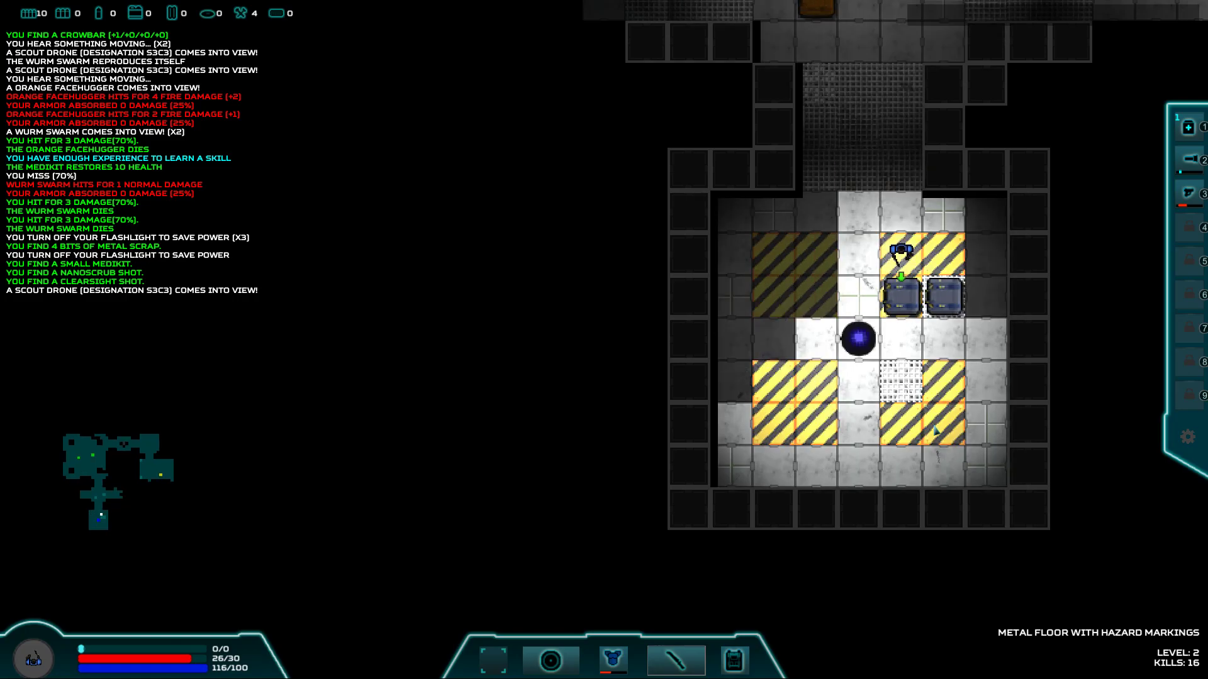
key(Down)
key(Down)
- Step onto the central teleporter to leave the level
key(Left)
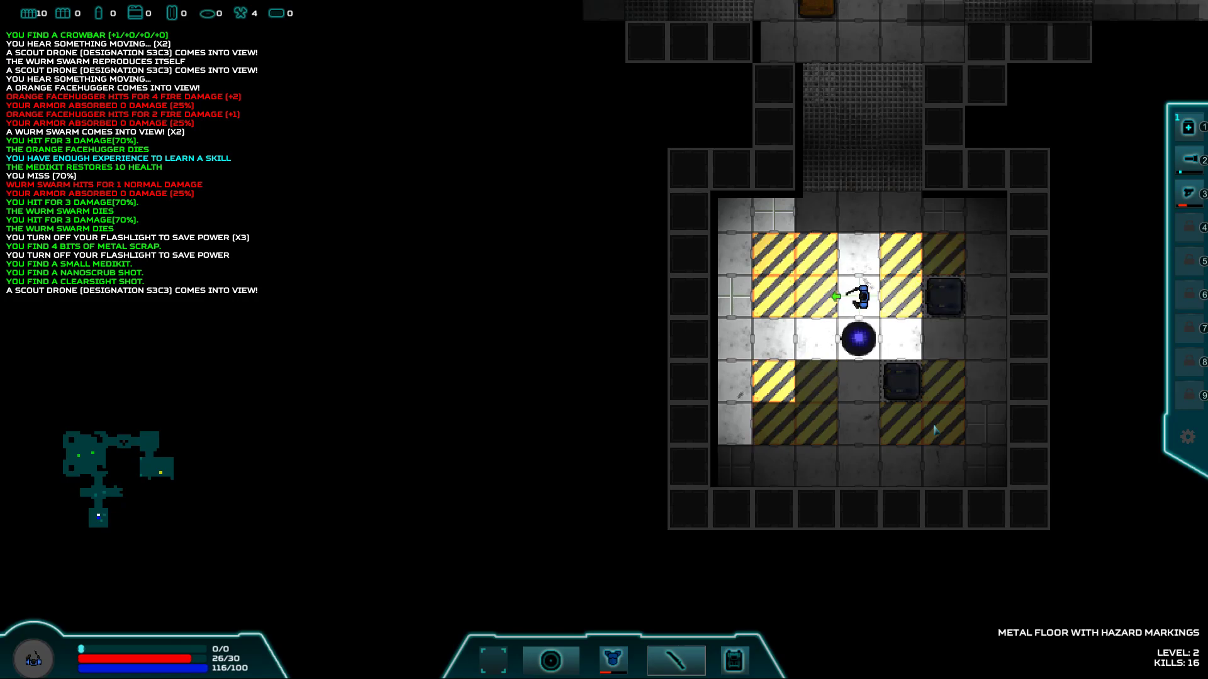
key(Up)
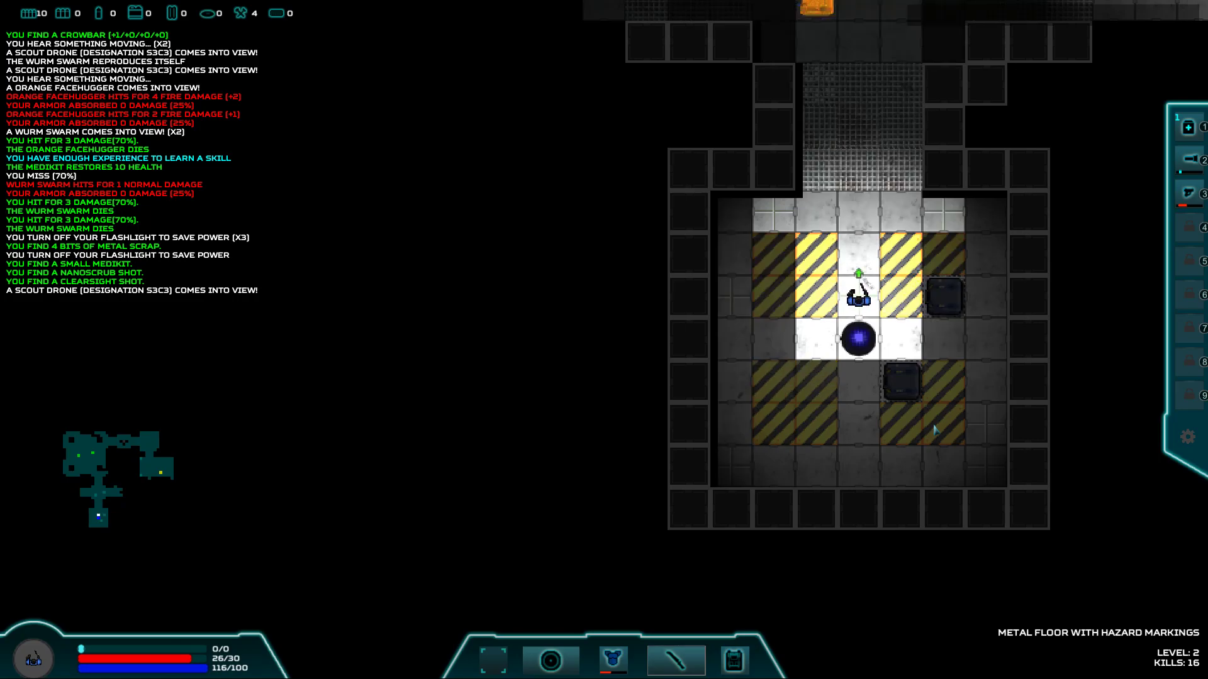
key(Up)
key(Down)
key(Down)
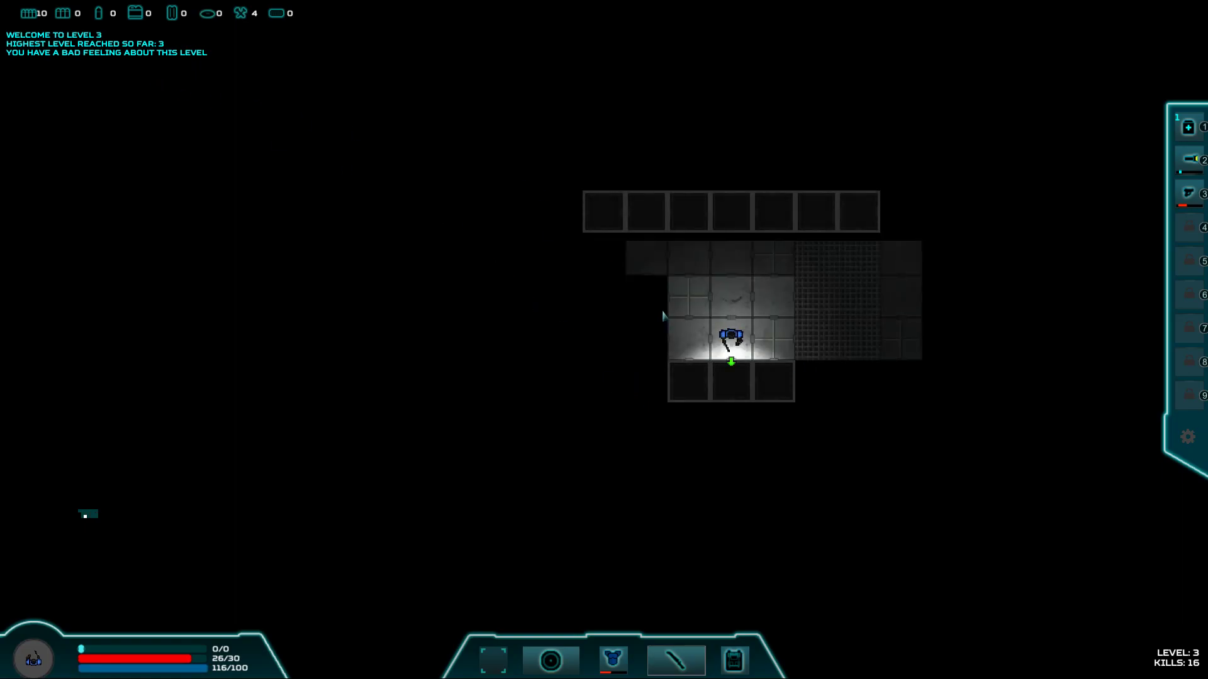
- Walk west along level 3's long grey corridor
key(Left)
key(Left)
key(Left)
key(Left)
key(Left)
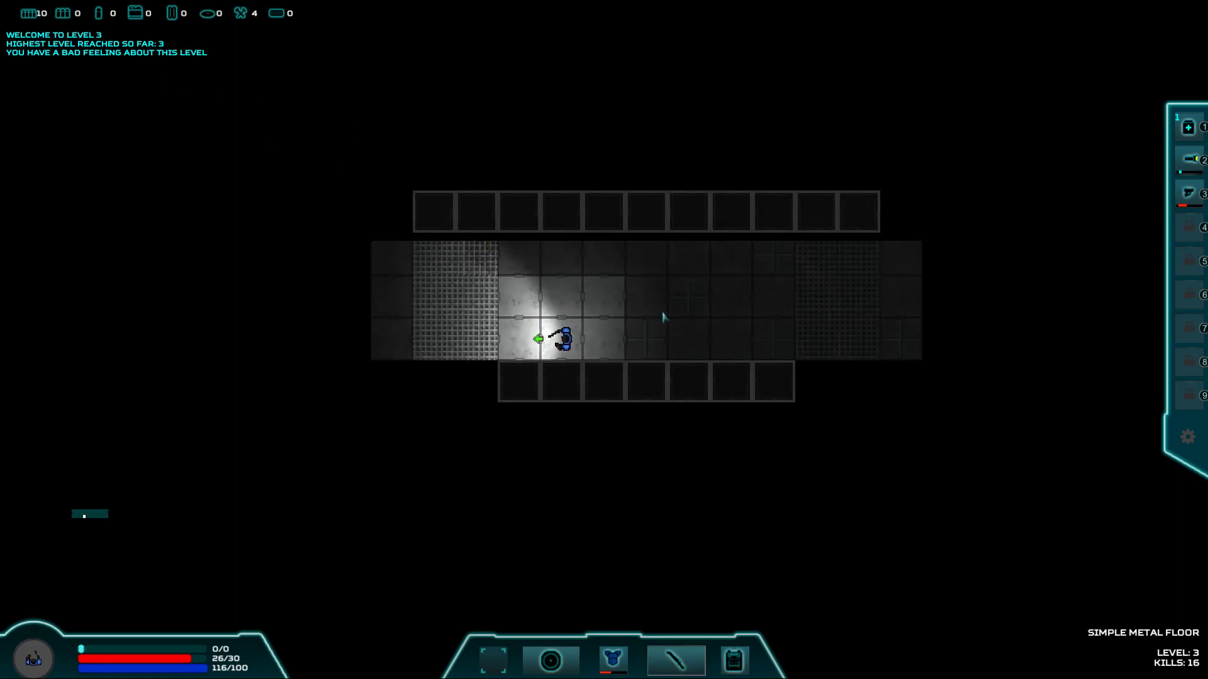
- Go up the side corridor through the door and kill the Scout Drone and Large Wurm
key(Left)
key(Left)
key(Left)
key(Left)
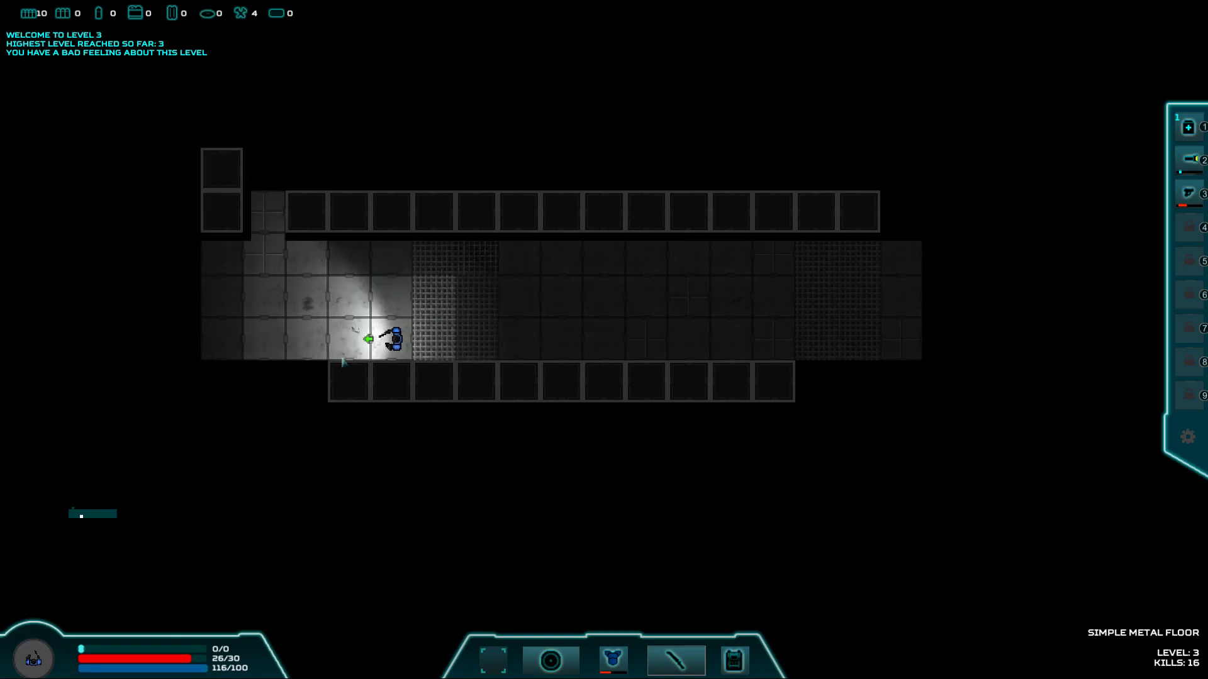
key(Left)
key(Left)
key(Left)
key(Up)
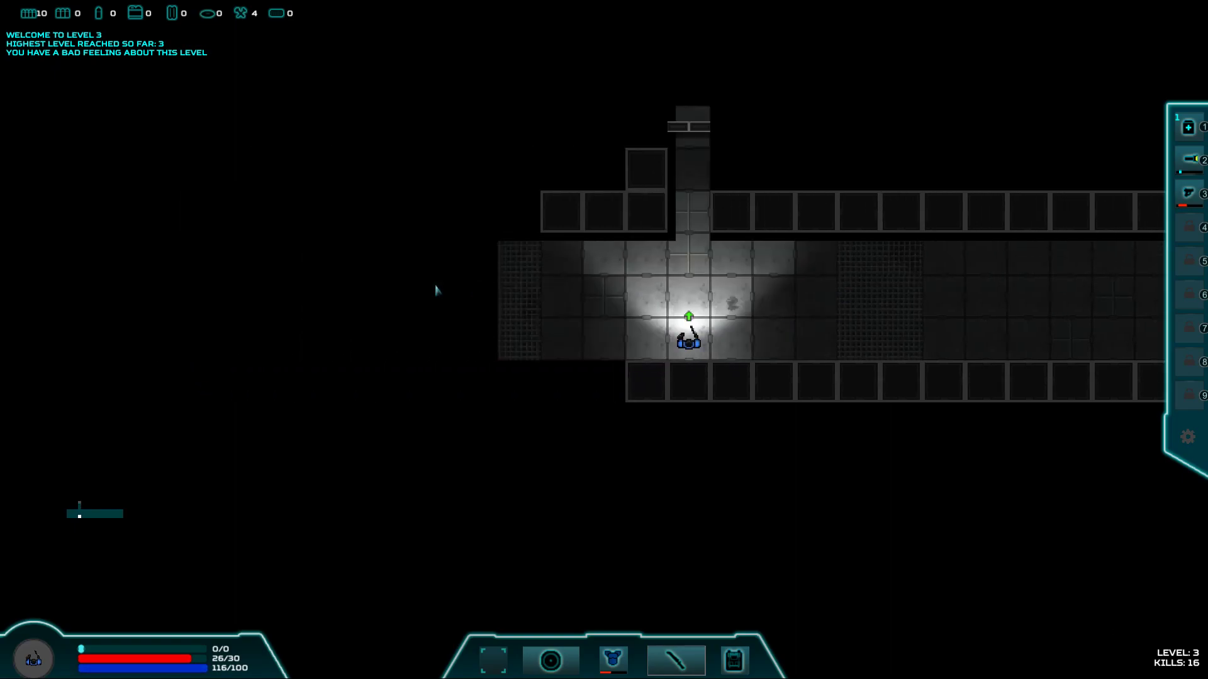
key(Up)
key(Up)
key(Up)
key(Up)
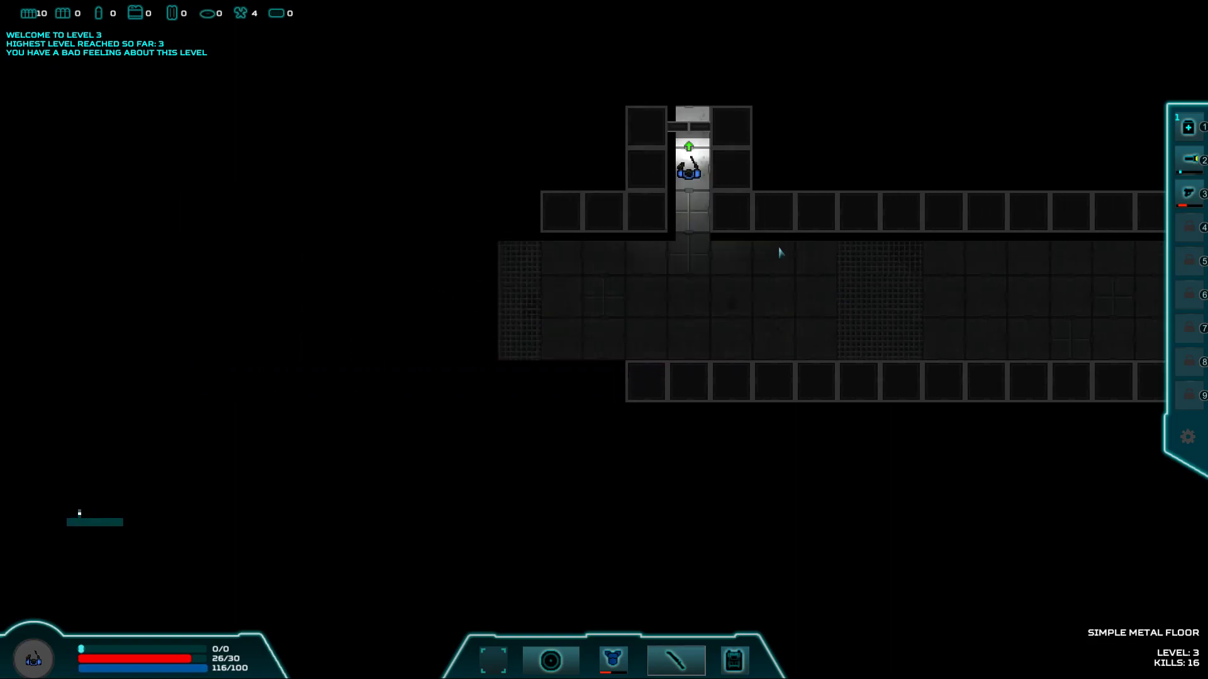
key(Up)
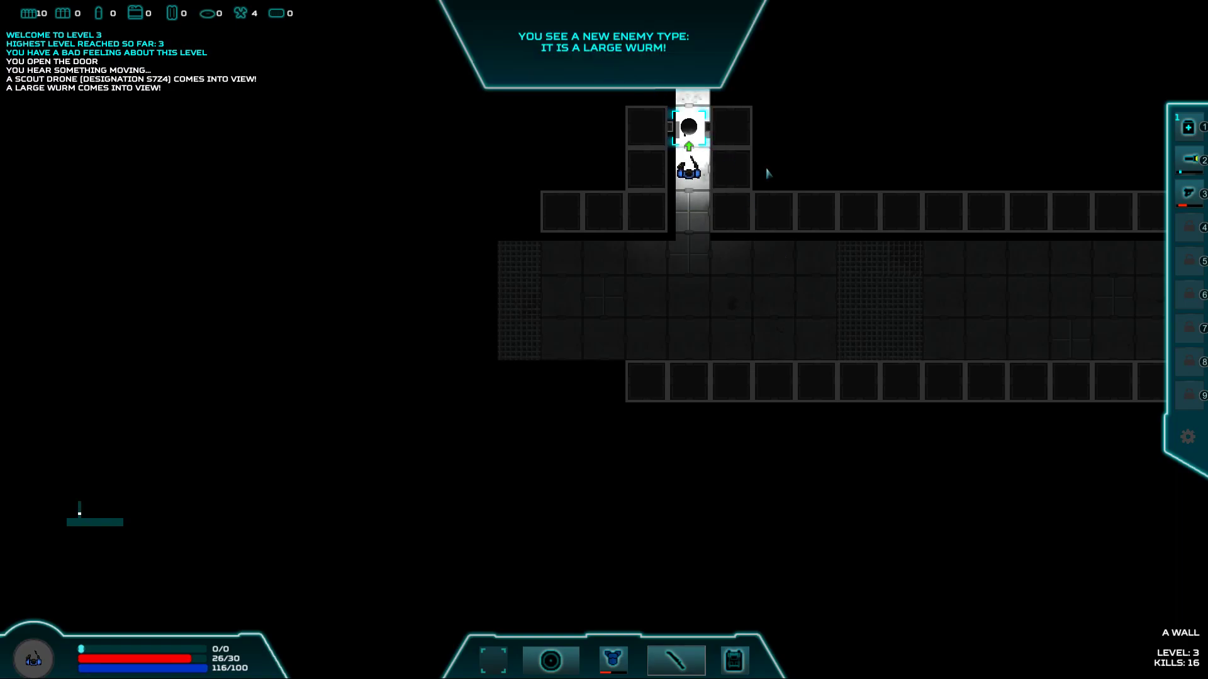
key(Up)
key(Up)
key(Up)
key(Up)
key(Up)
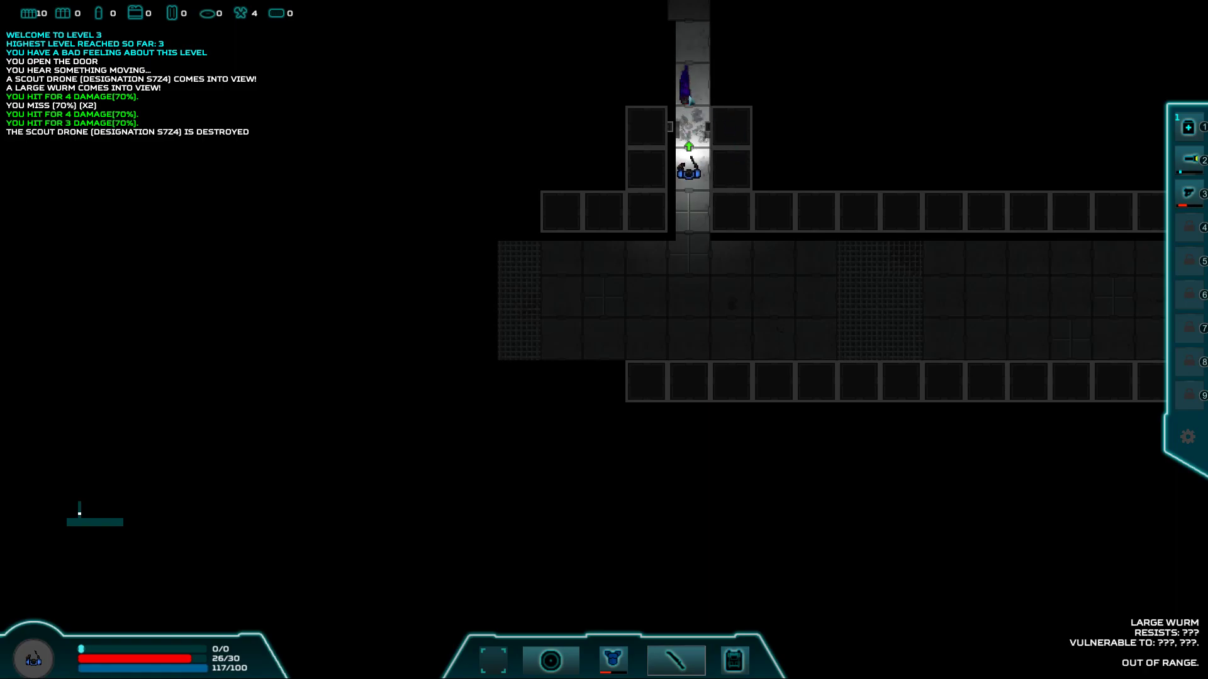
key(Up)
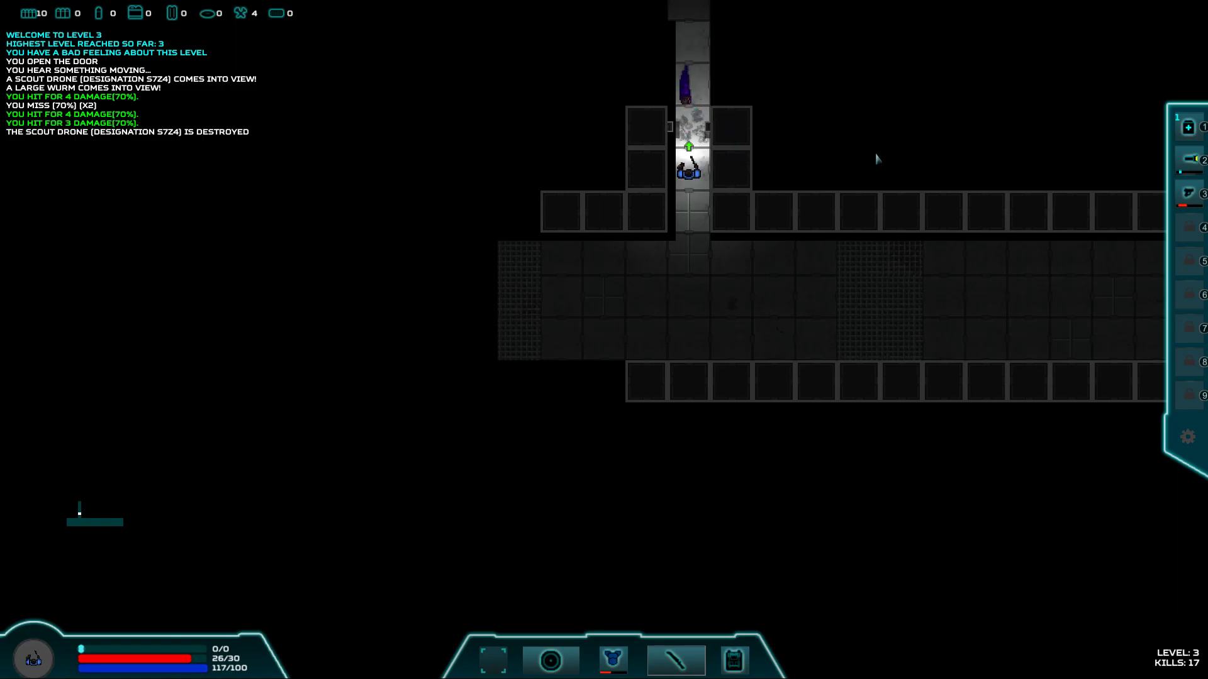
key(Up)
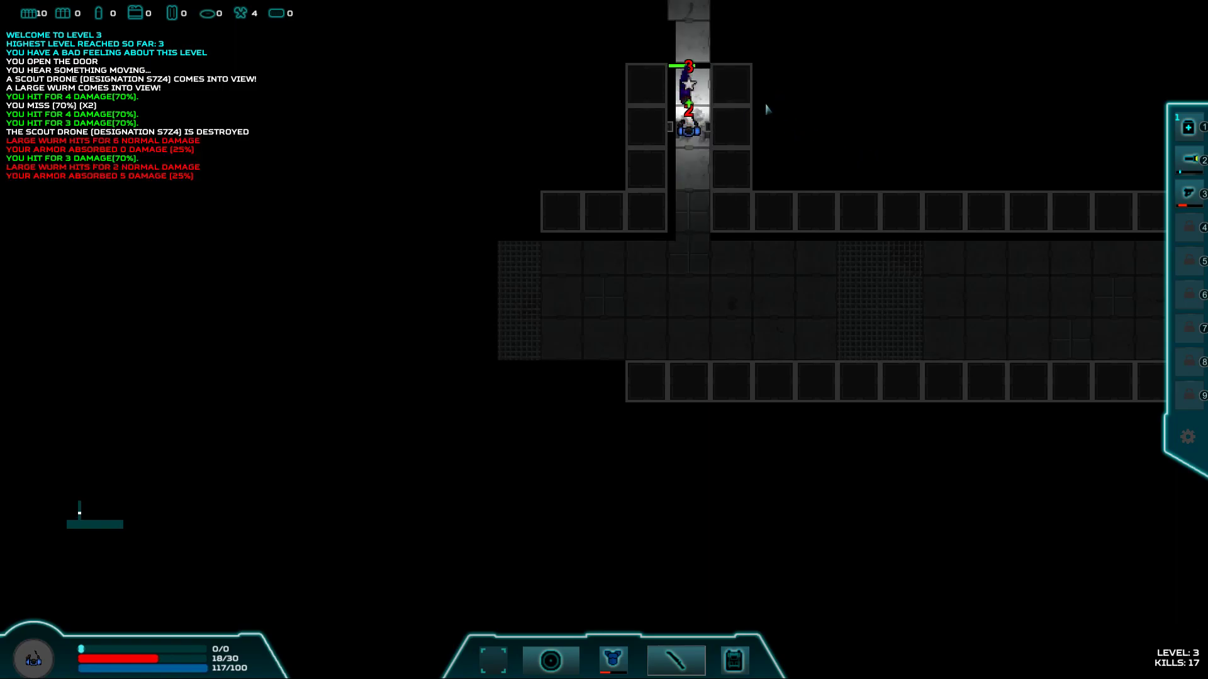
key(Up)
key(Up)
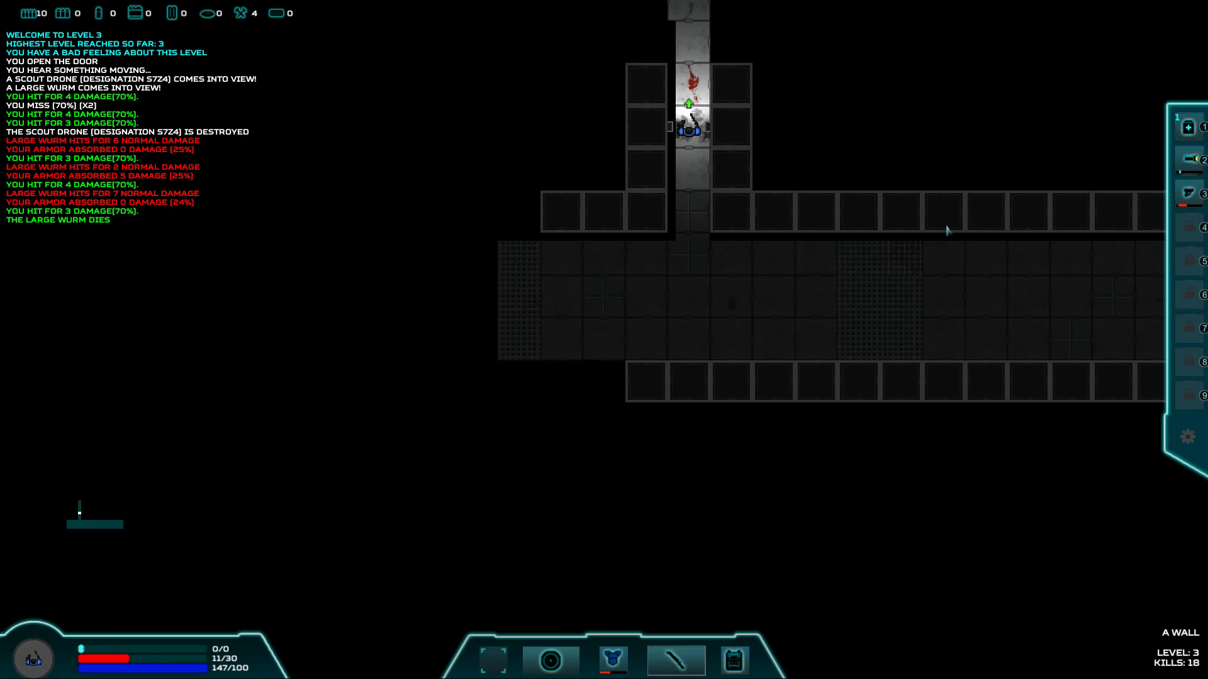
- Use a medikit from the inventory to restore health to 30/30
key(i)
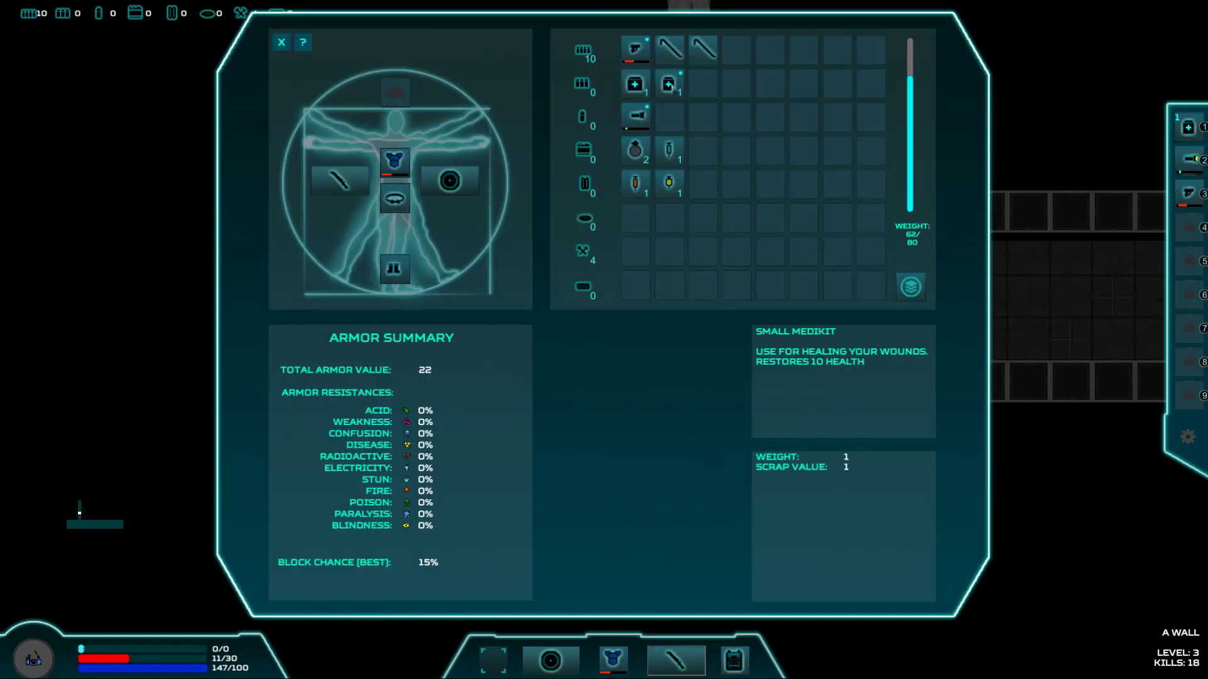
key(Right)
click(631, 83)
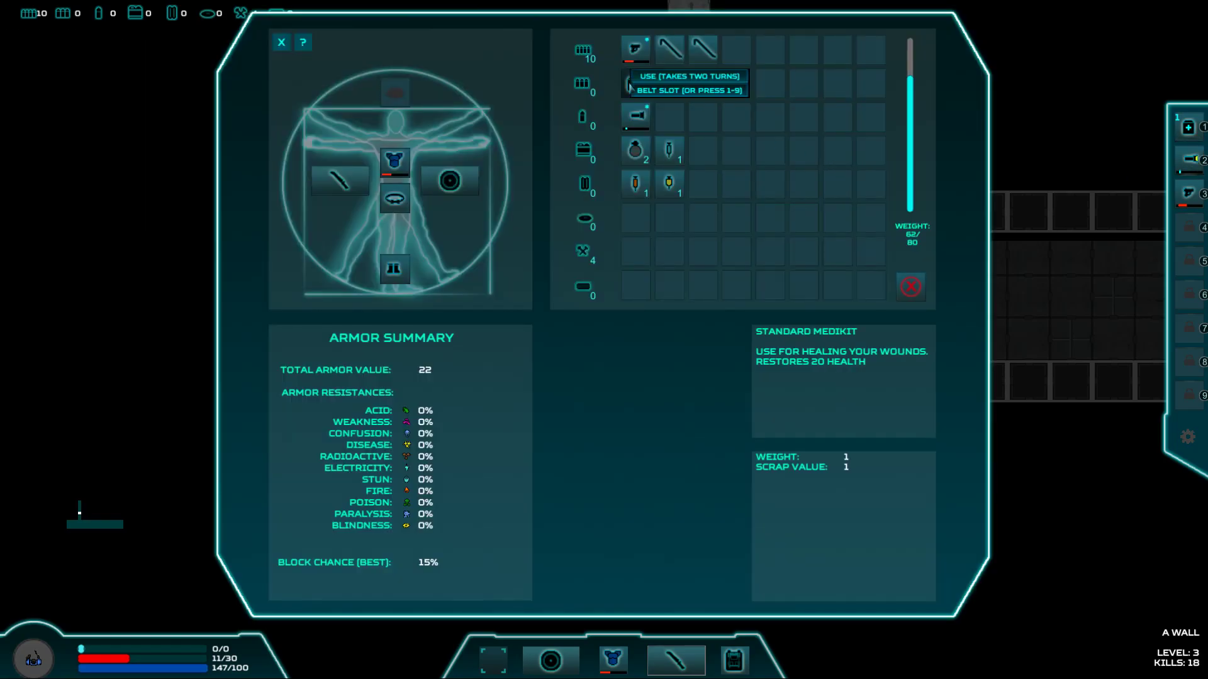
click(663, 79)
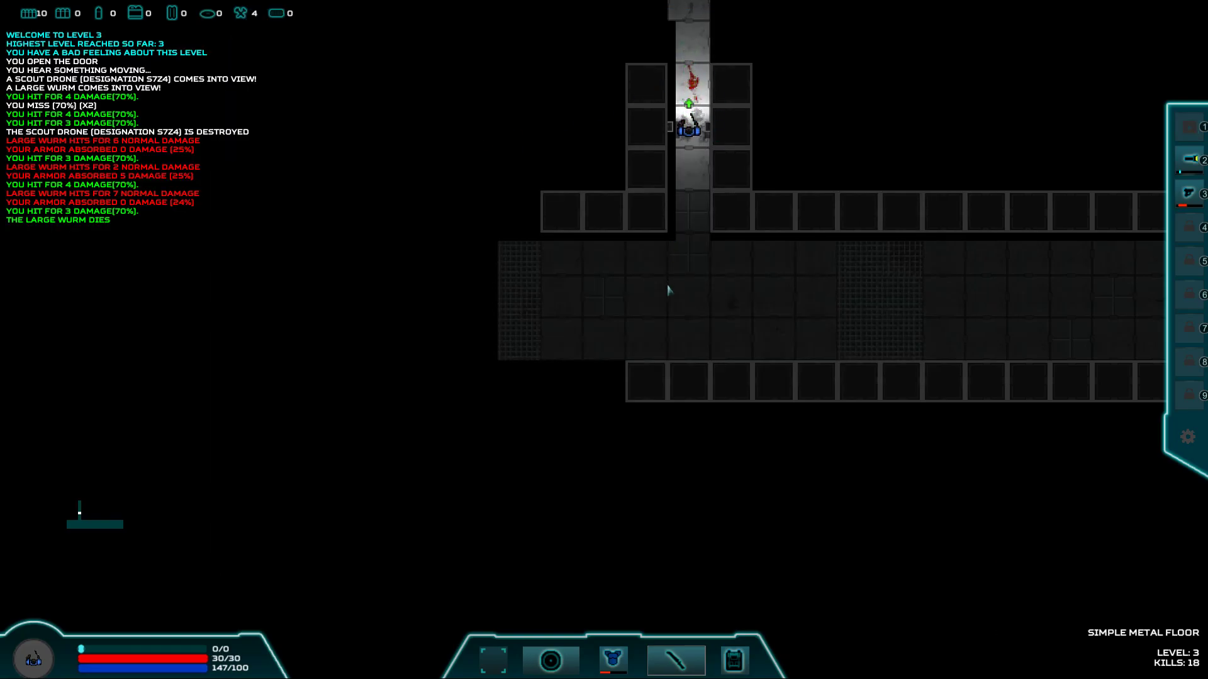
- Use the northern security terminal to start the 3-crate salvage mission, then dismiss the briefing
key(Up)
key(Up)
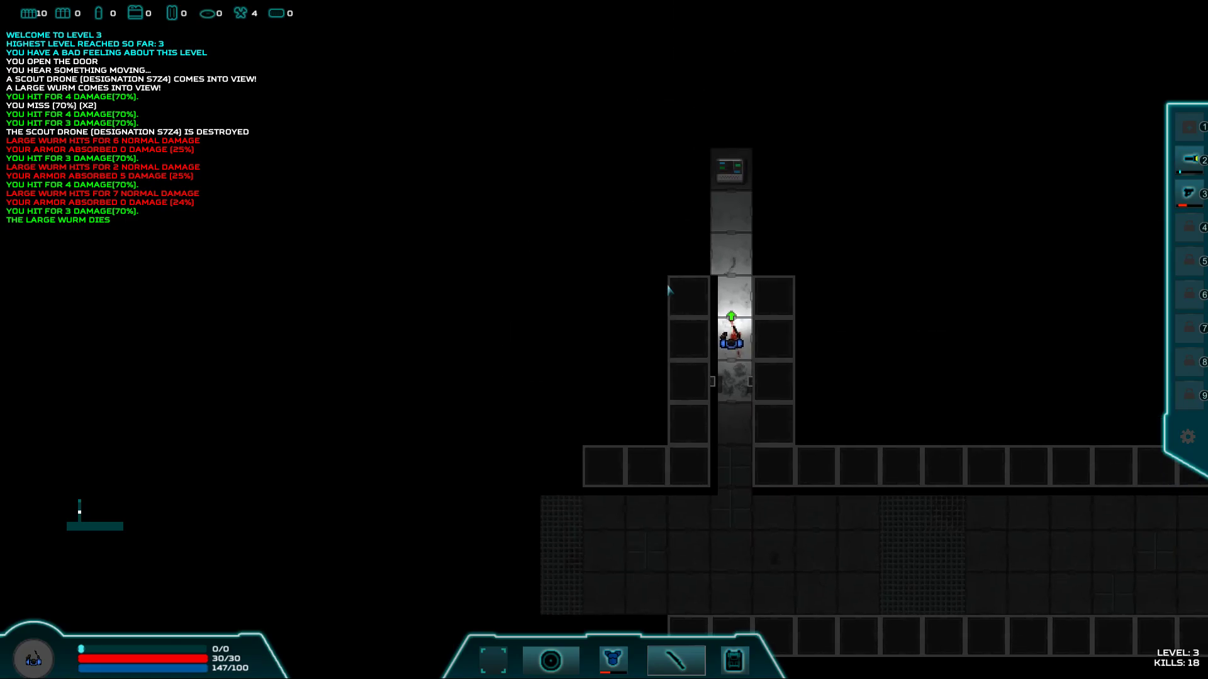
click(727, 189)
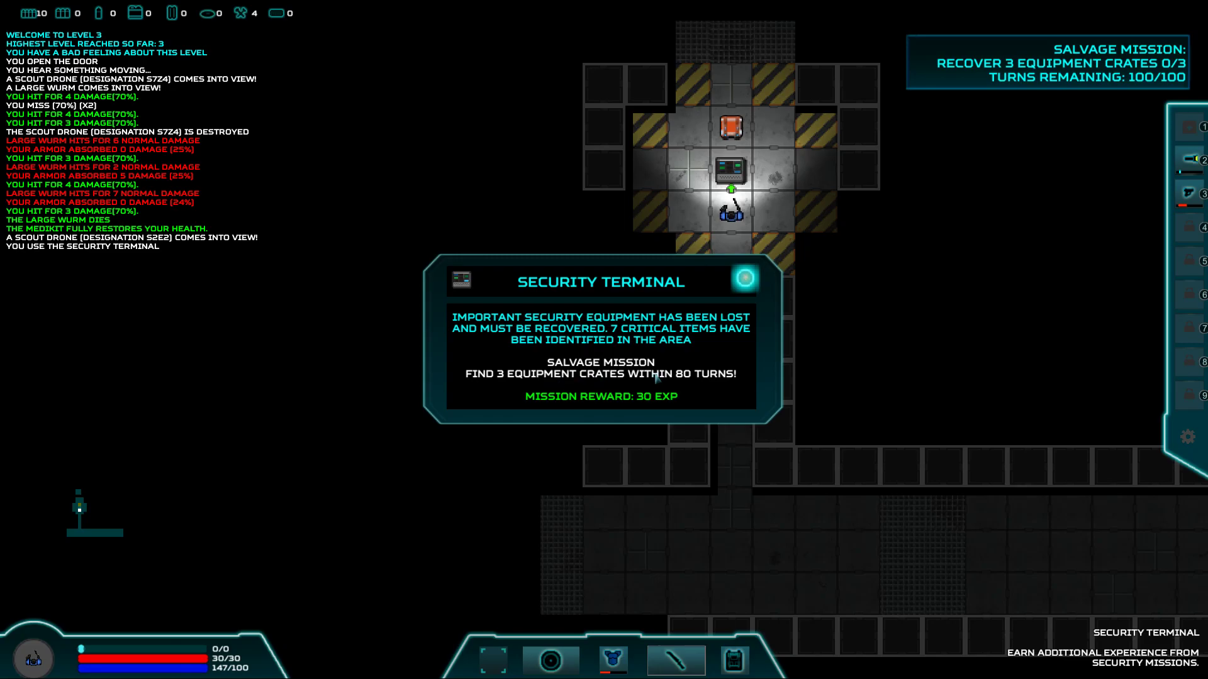
click(686, 315)
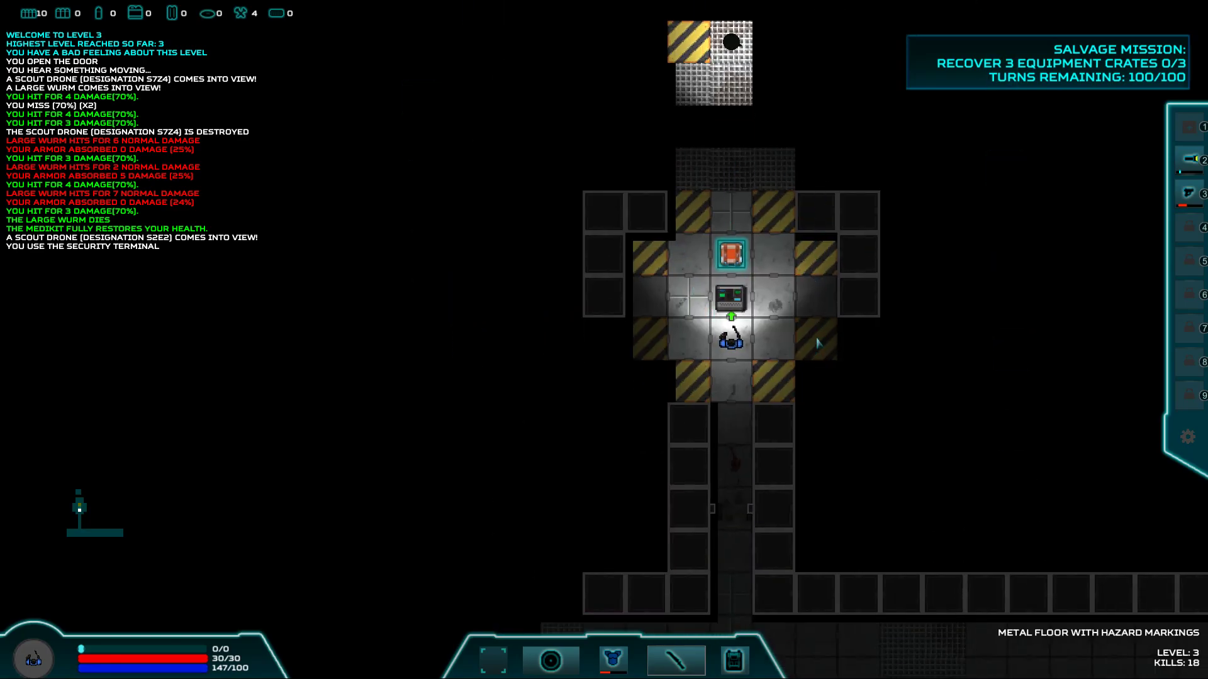
- Pick up the first equipment crate and kill the facehugger beside the marine
key(Left)
key(Left)
key(Up)
key(Up)
key(Up)
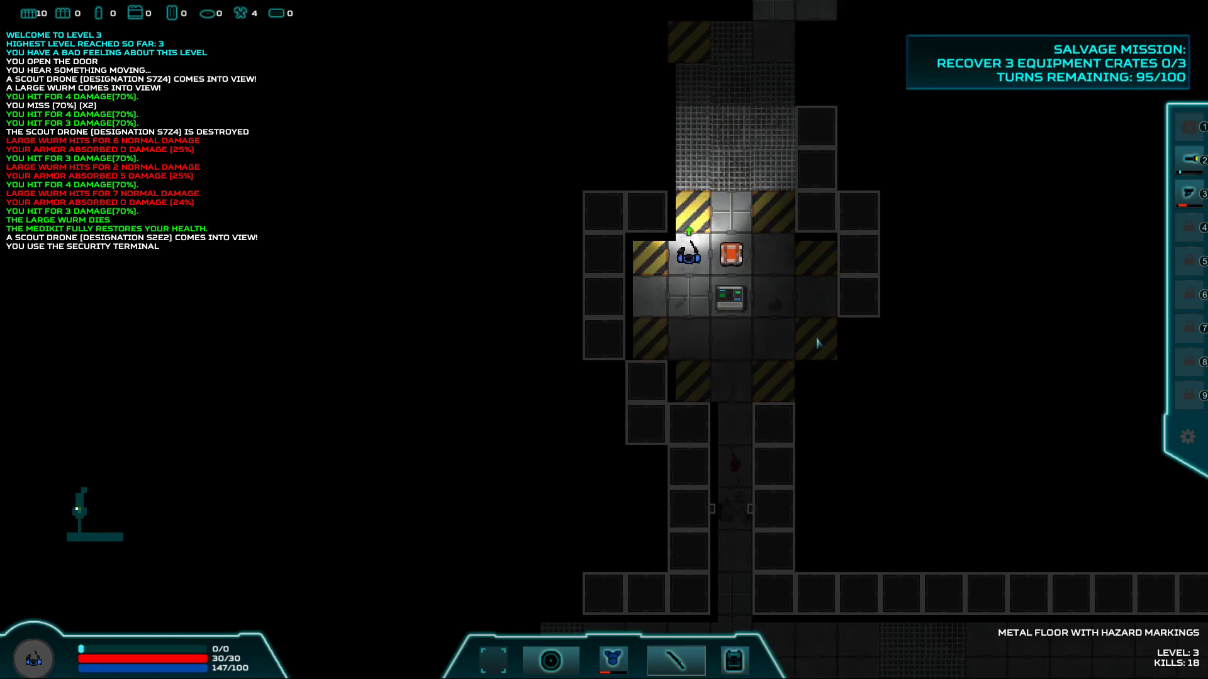
key(Right)
key(Right)
key(Up)
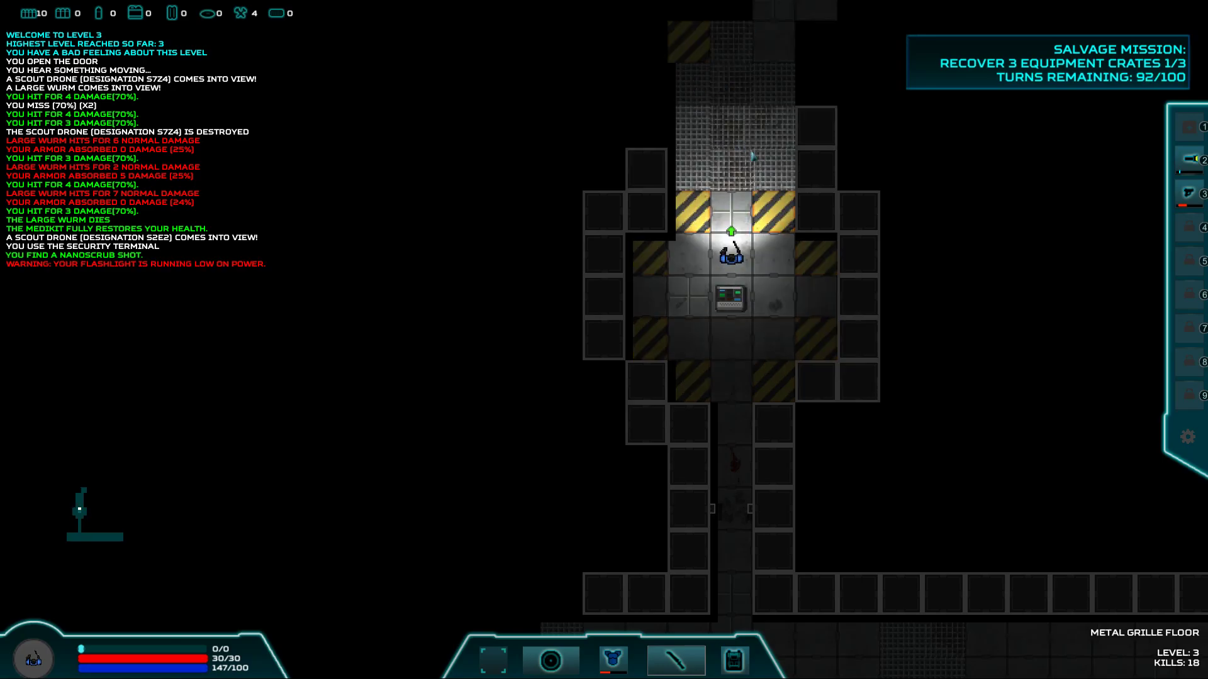
key(Up)
key(Up)
key(Up)
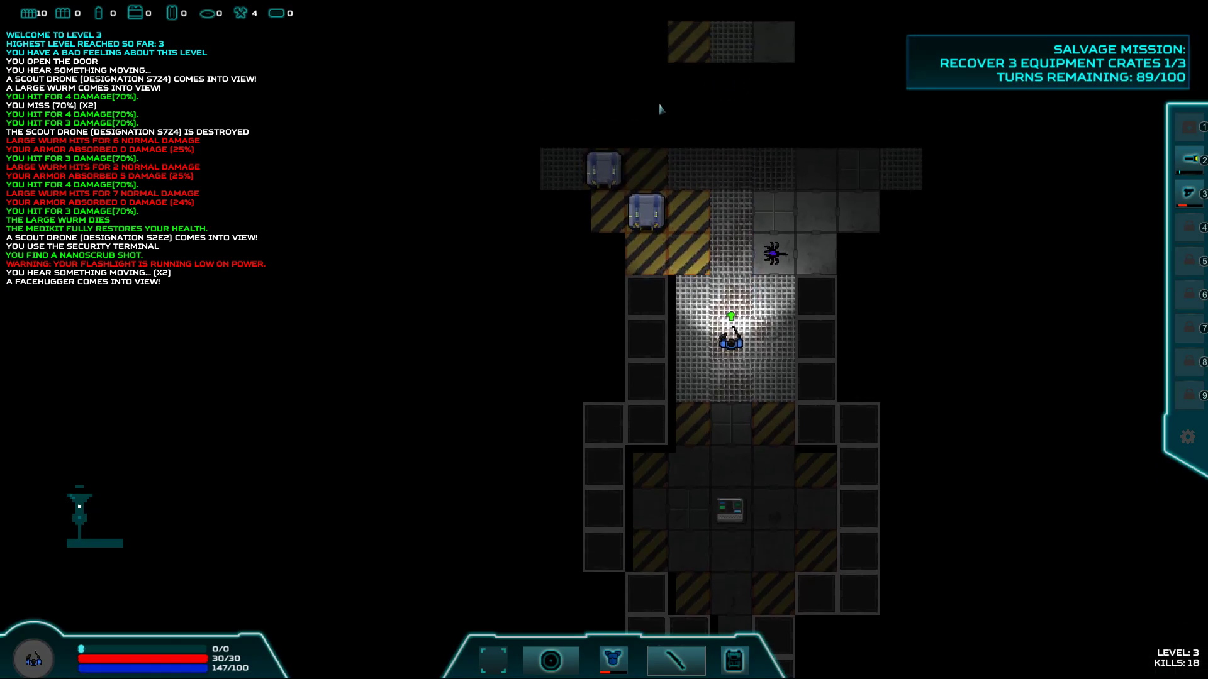
key(Up)
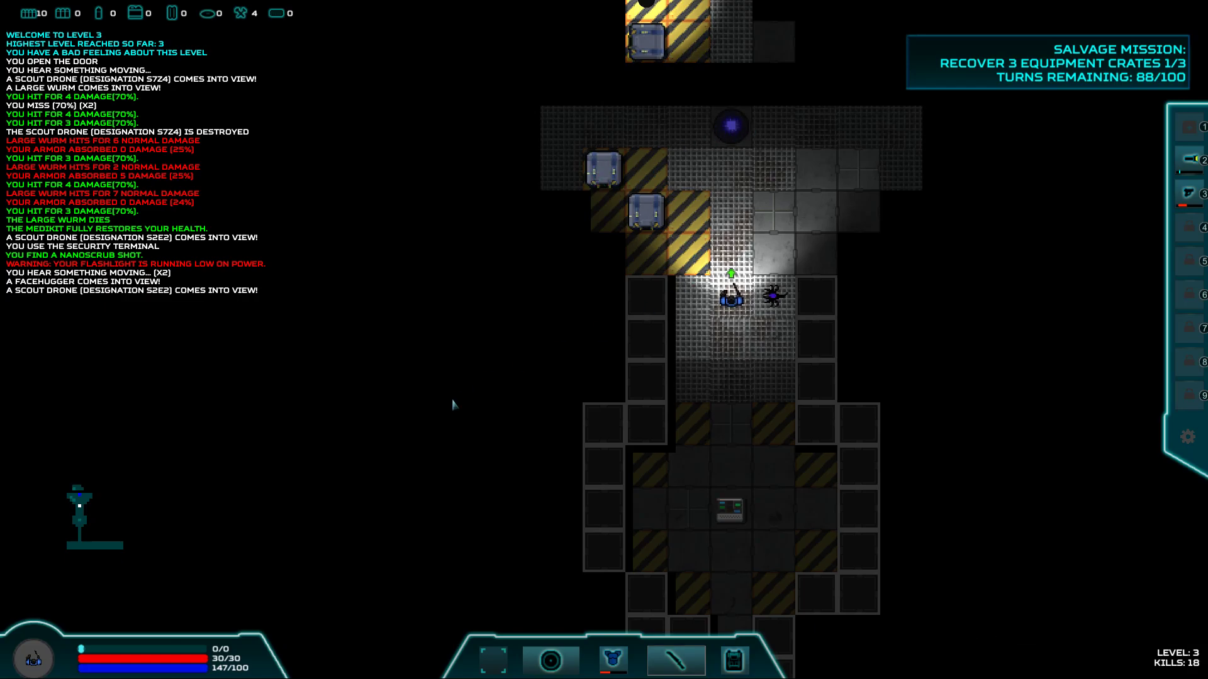
key(Right)
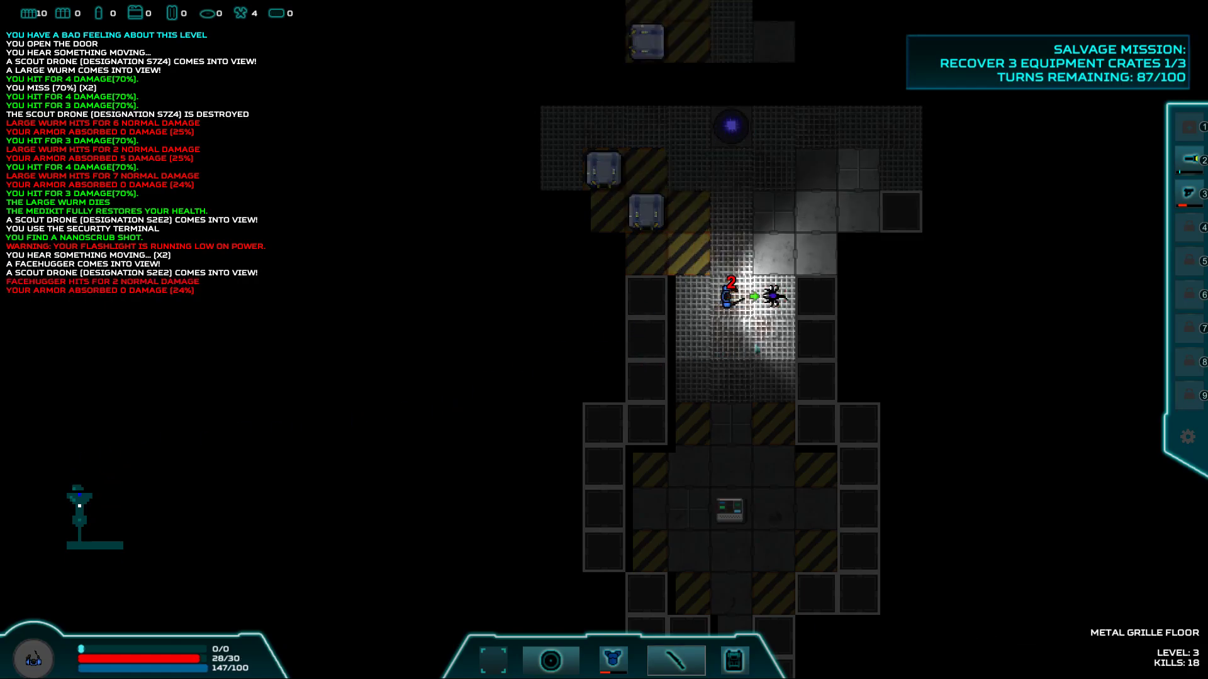
- Kill the wurm swarm for 20 kills, collect the second crate (2/3), and view the inventory
key(Up)
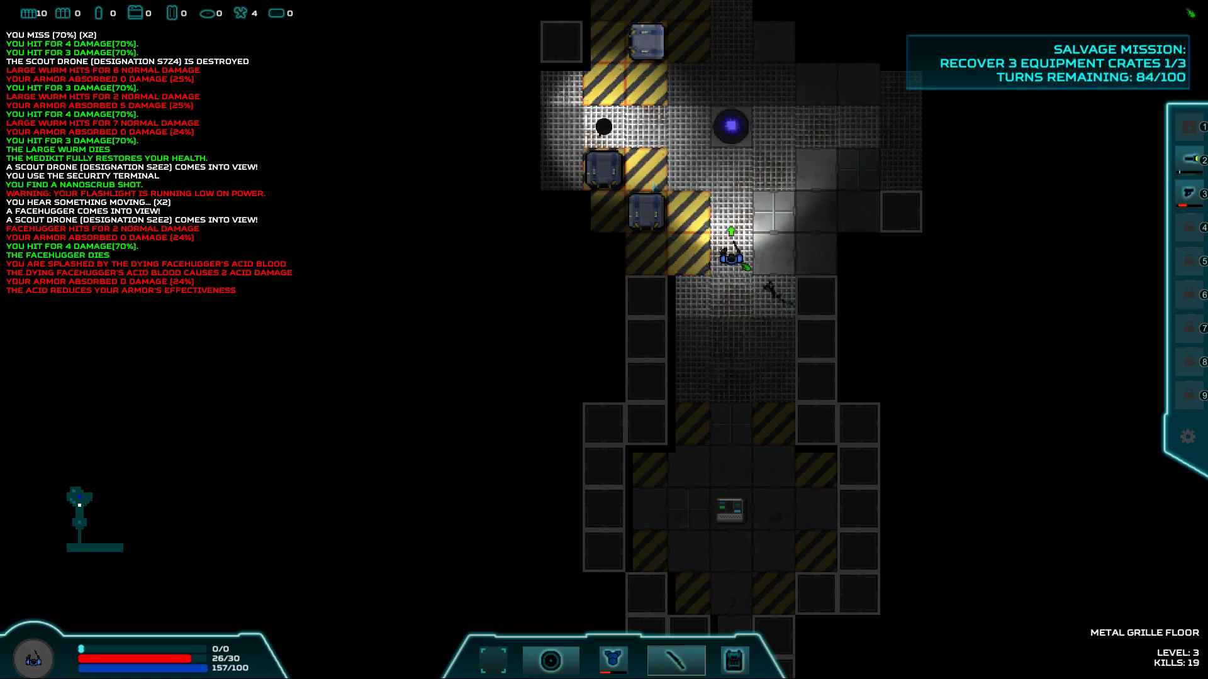
key(Up)
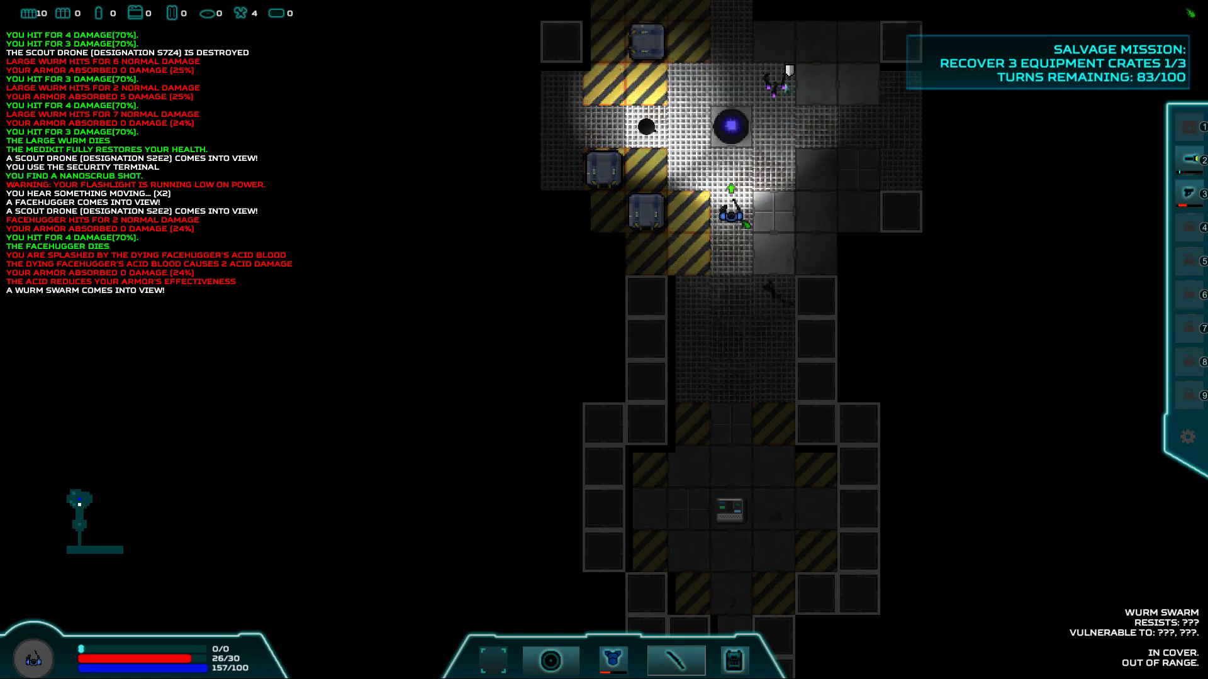
key(Right)
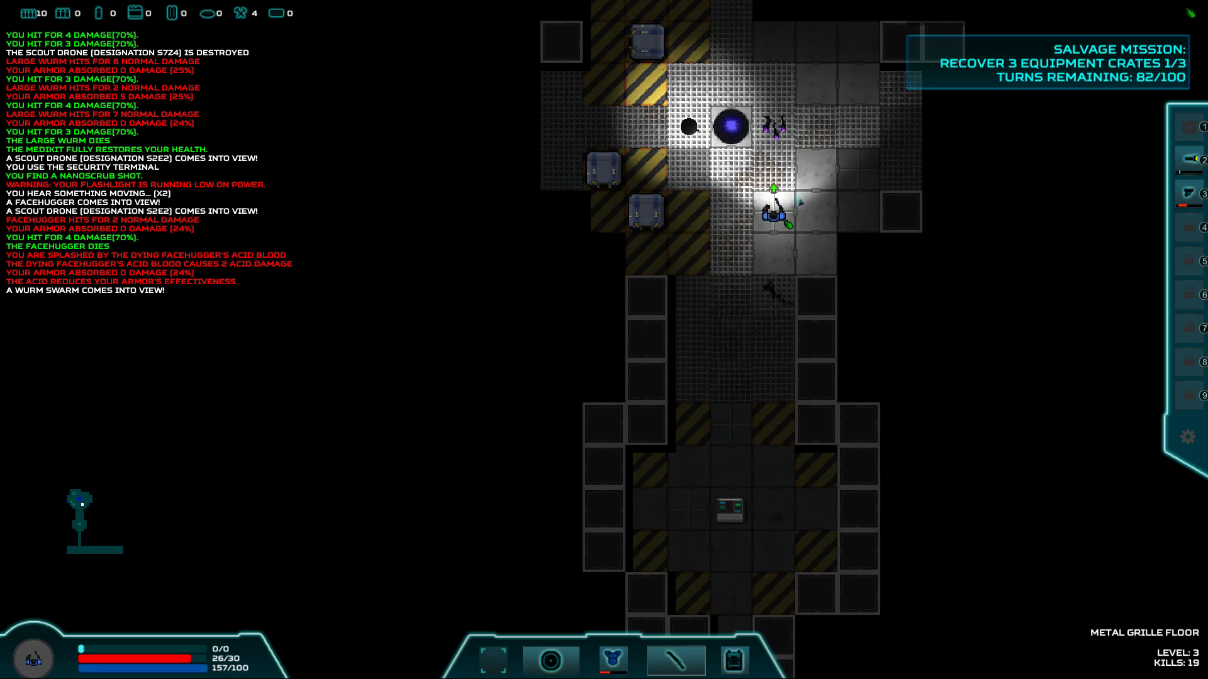
key(Up)
key(Up)
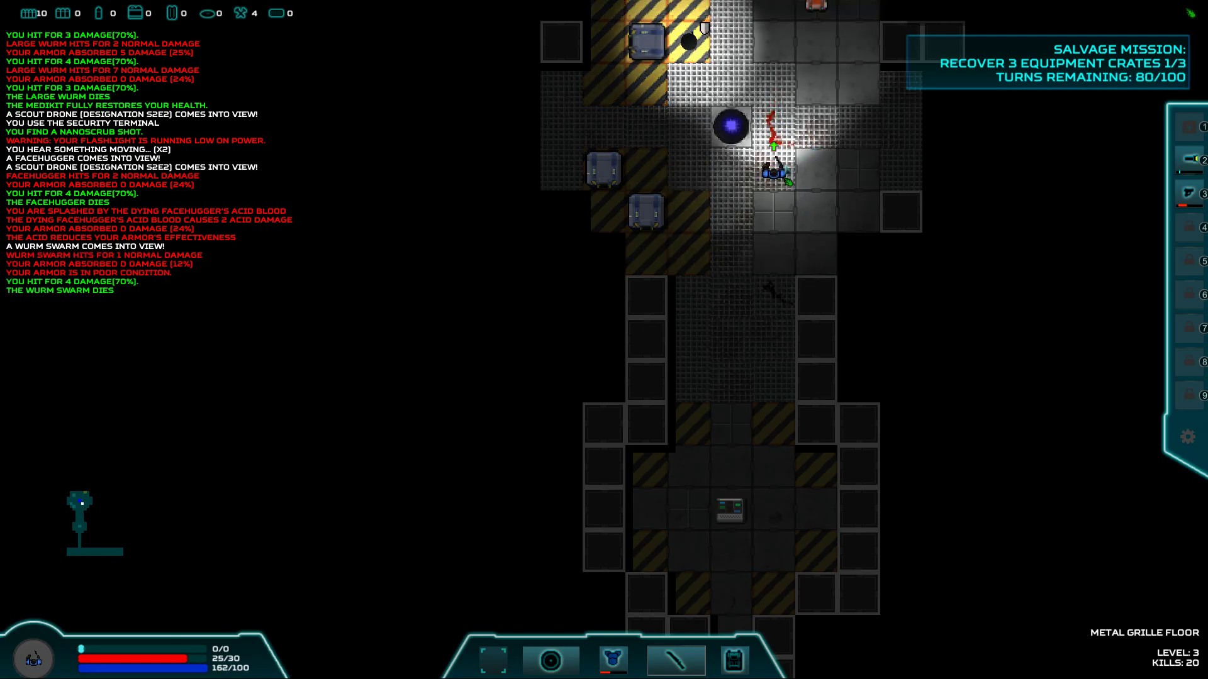
key(Right)
key(Up)
key(Up)
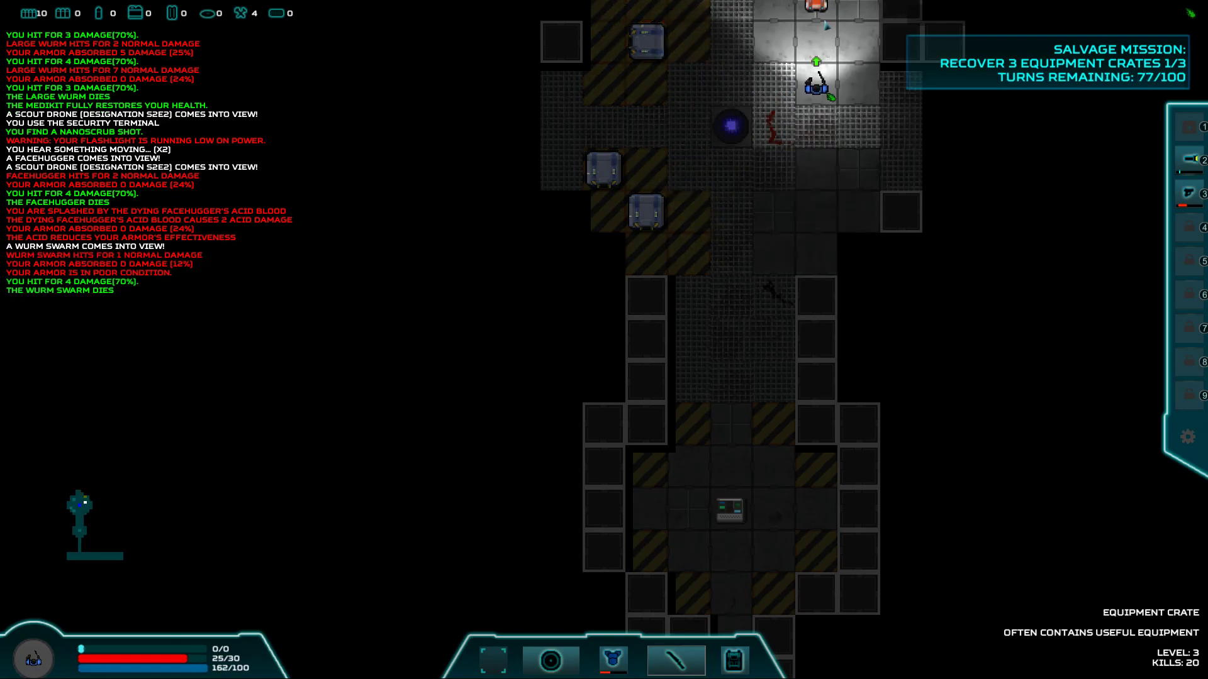
key(Up)
key(Up)
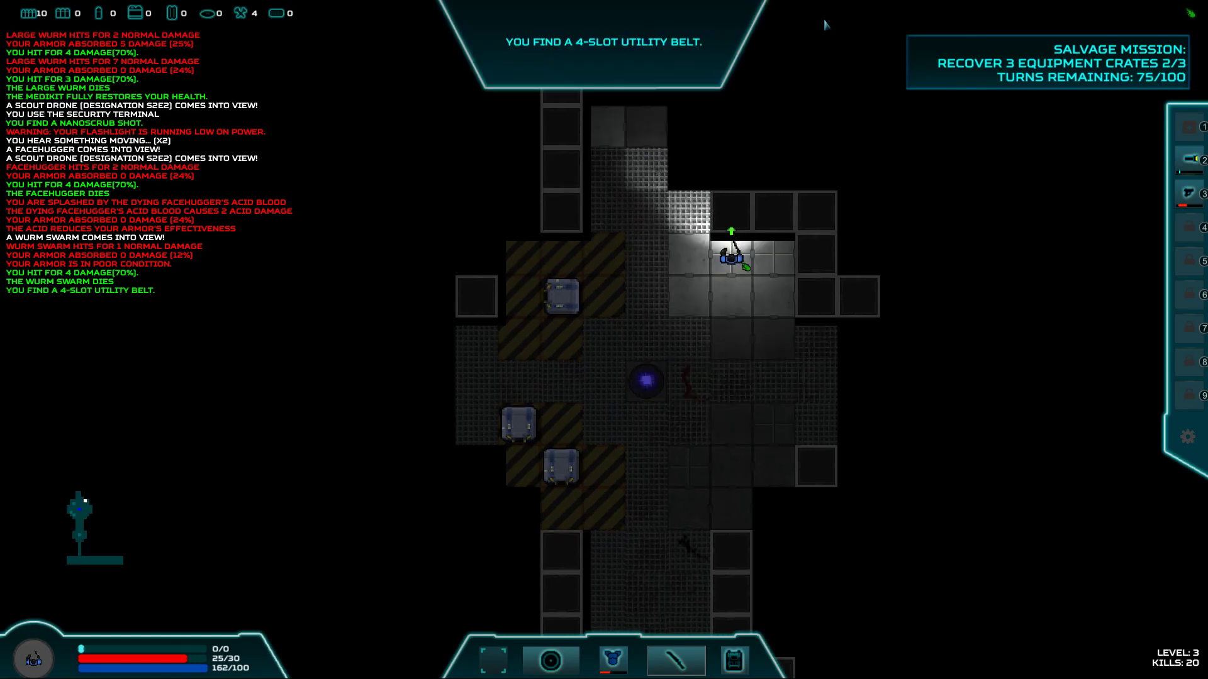
key(i)
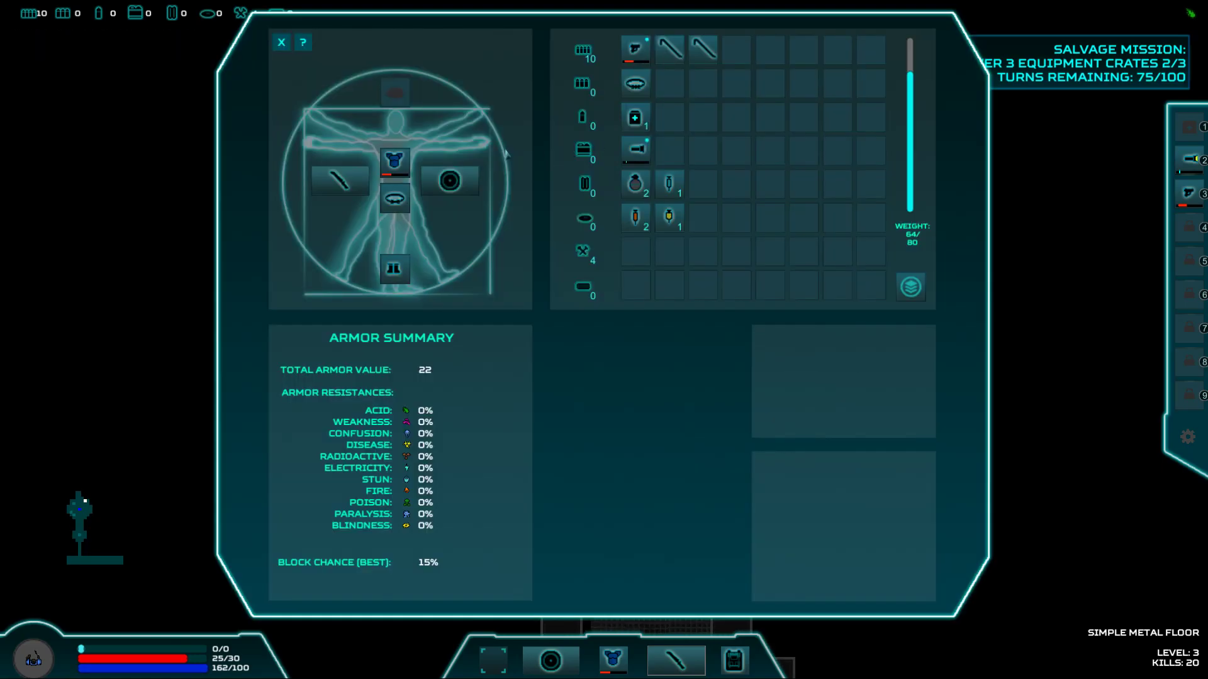
- Equip the 4-slot utility belt and put the flashlight and Ruger pistol in quickslots
mouse_move(396, 200)
mouse_down()
mouse_move(678, 88)
mouse_move(404, 203)
mouse_up()
click(404, 203)
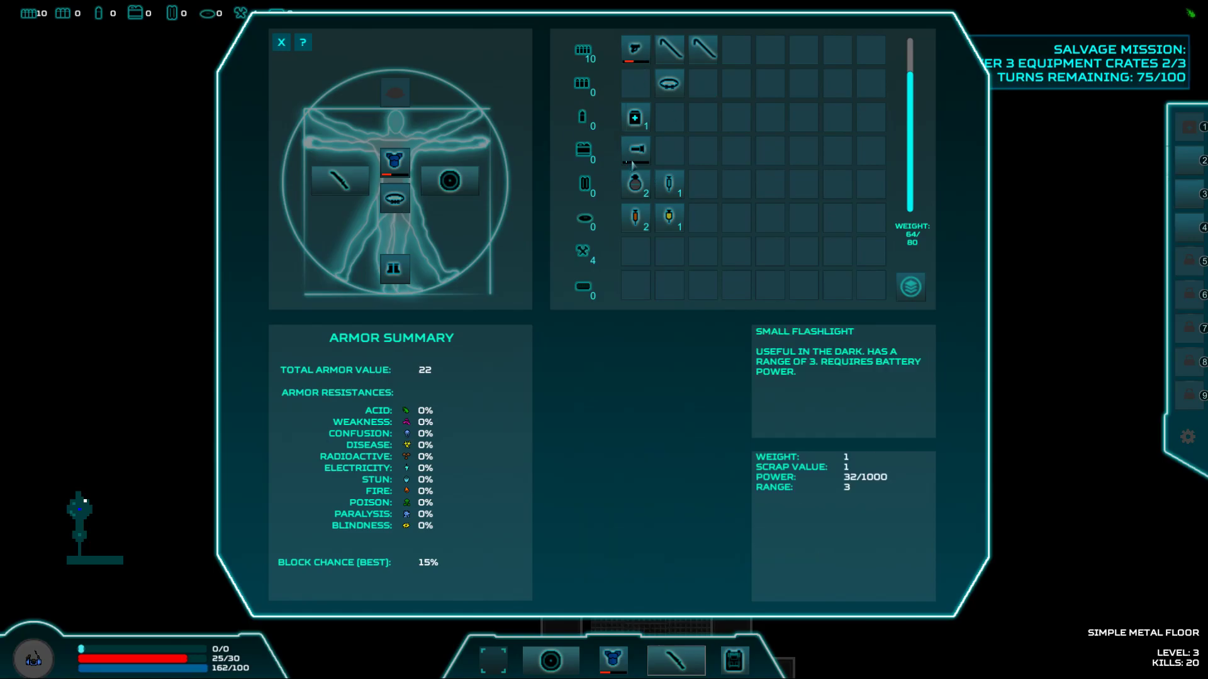
drag(632, 162, 1183, 161)
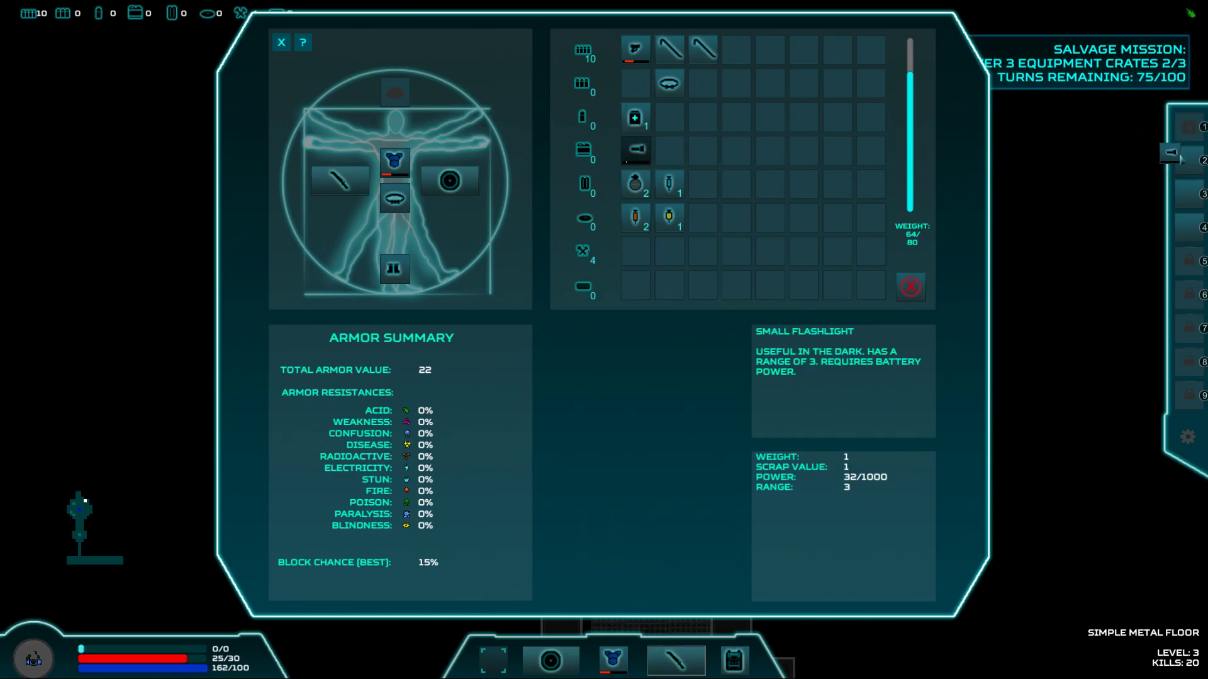
click(1183, 160)
mouse_move(636, 49)
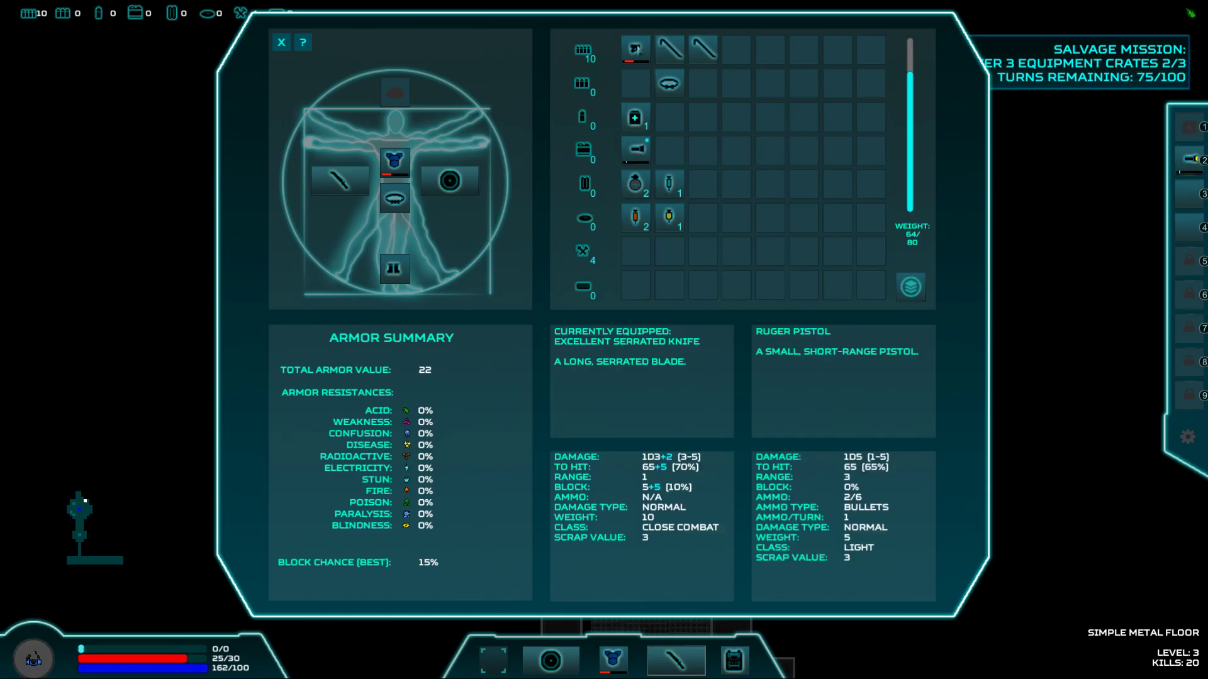
drag(635, 47, 1185, 134)
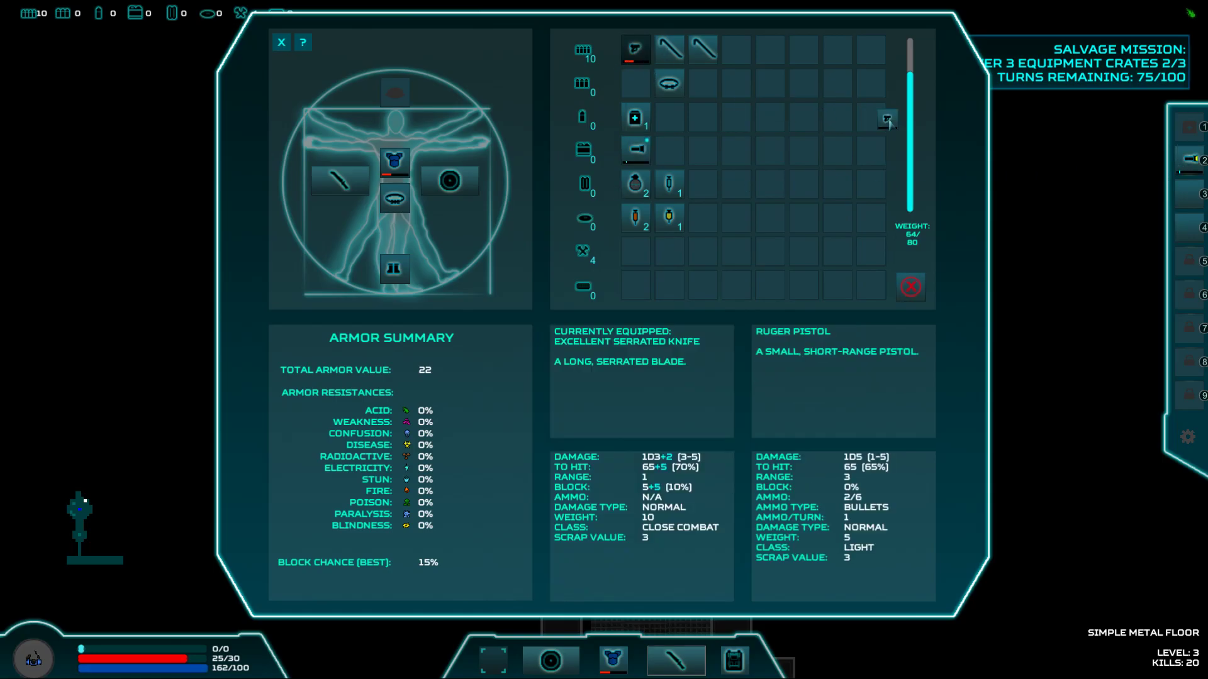
click(1185, 134)
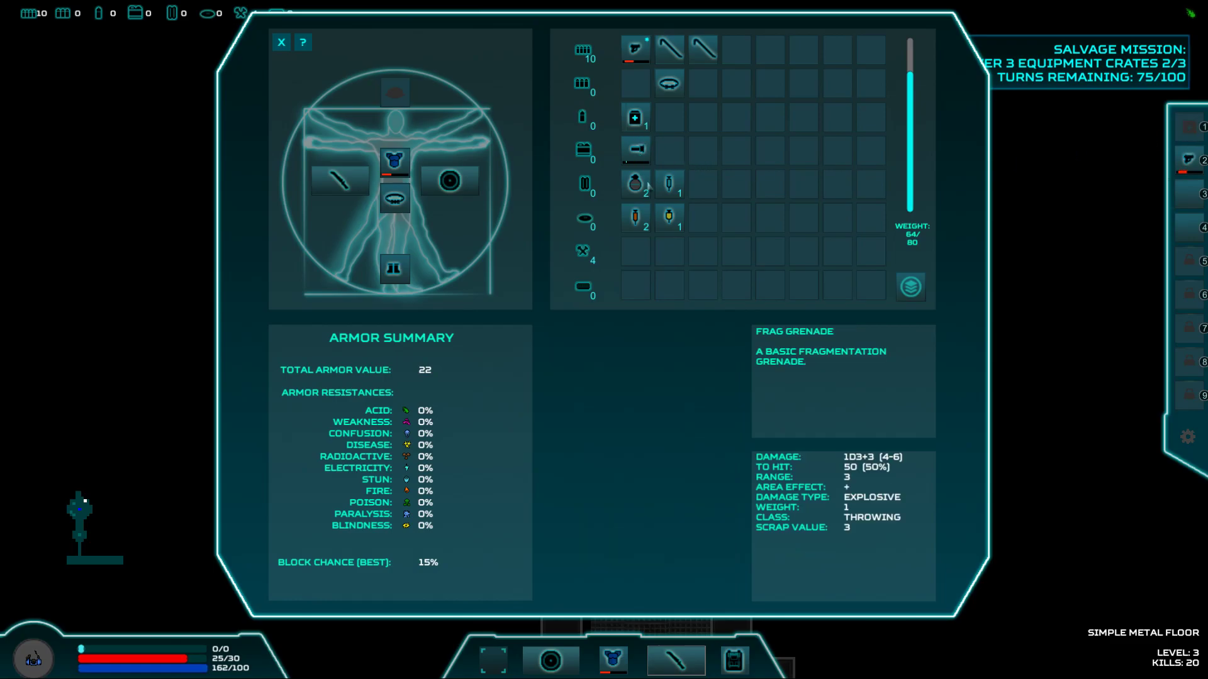
- Assign frag grenades, a medikit and the small stimpack to quickslots, then close the inventory
drag(635, 183, 1190, 189)
click(1191, 189)
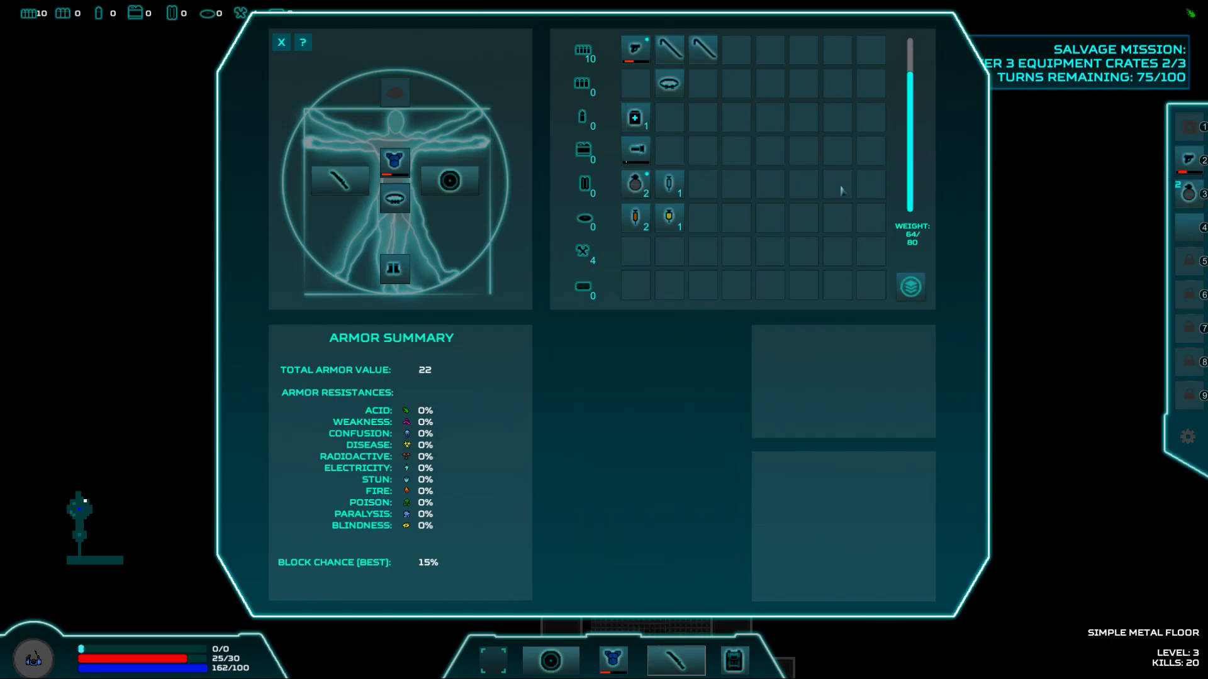
drag(635, 117, 988, 156)
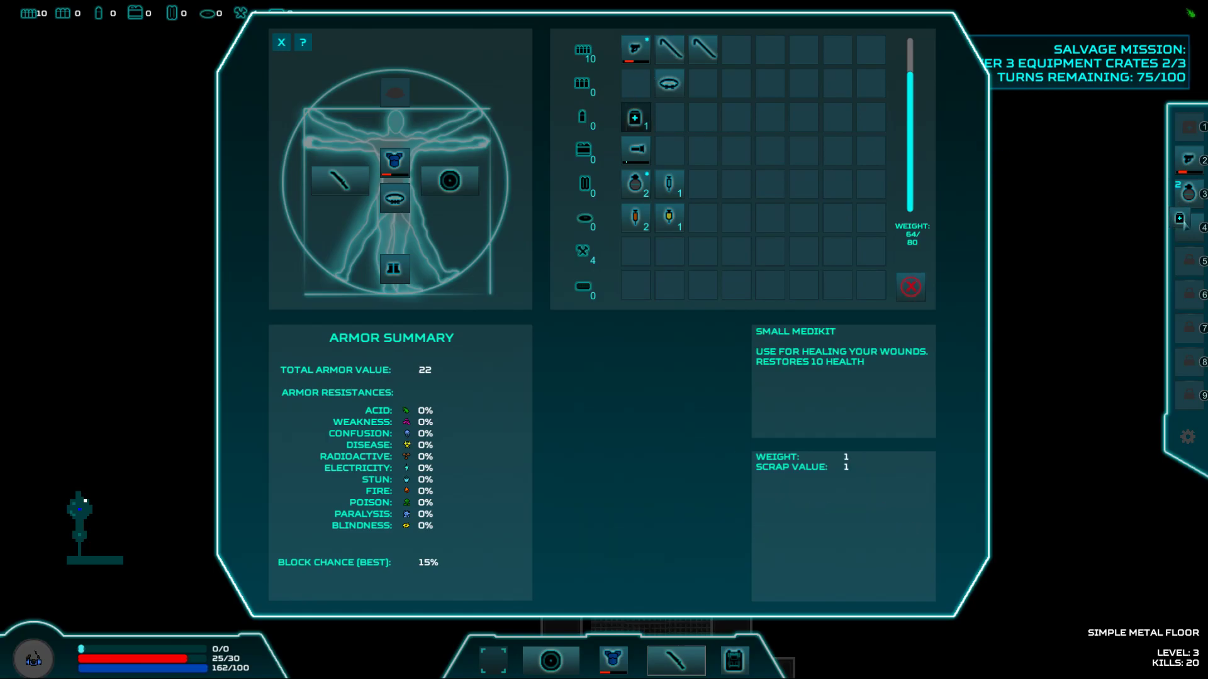
click(1174, 215)
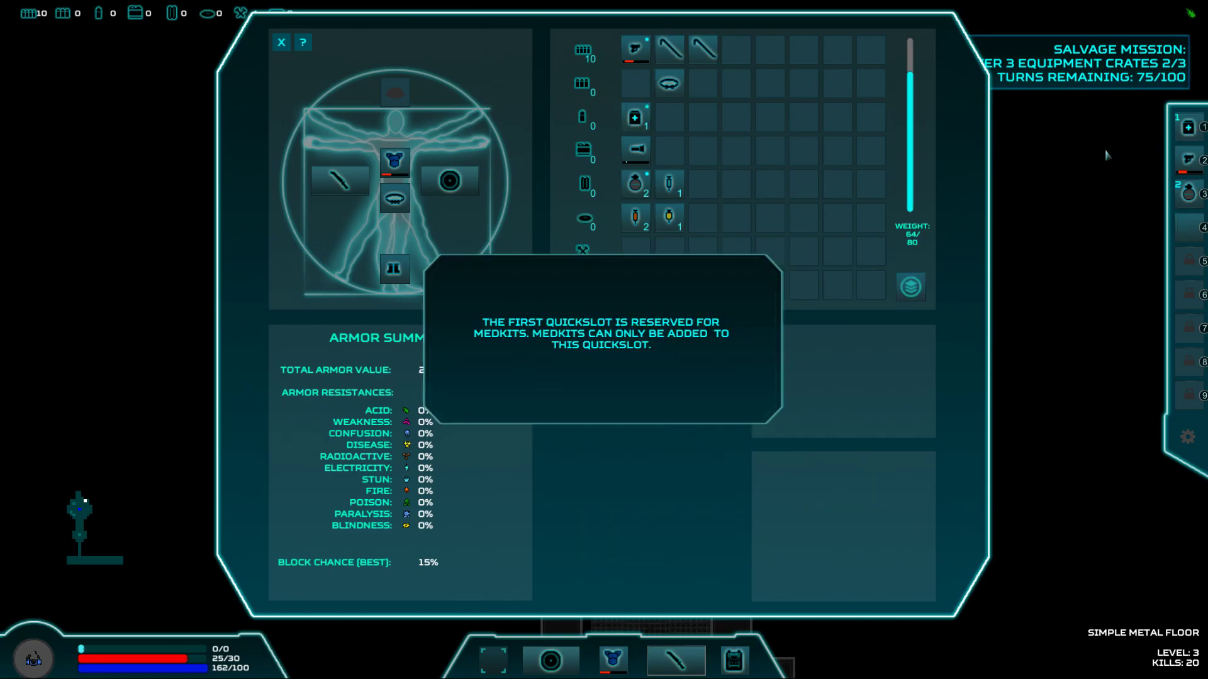
click(794, 236)
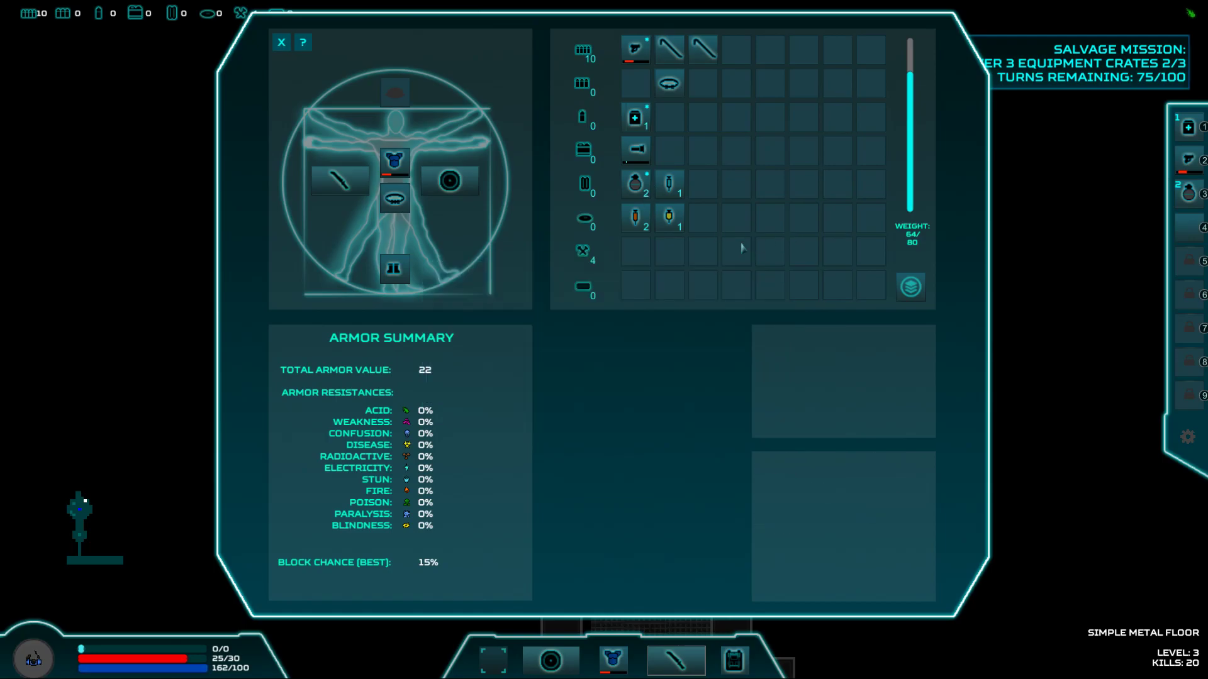
mouse_move(669, 183)
drag(678, 185, 1187, 226)
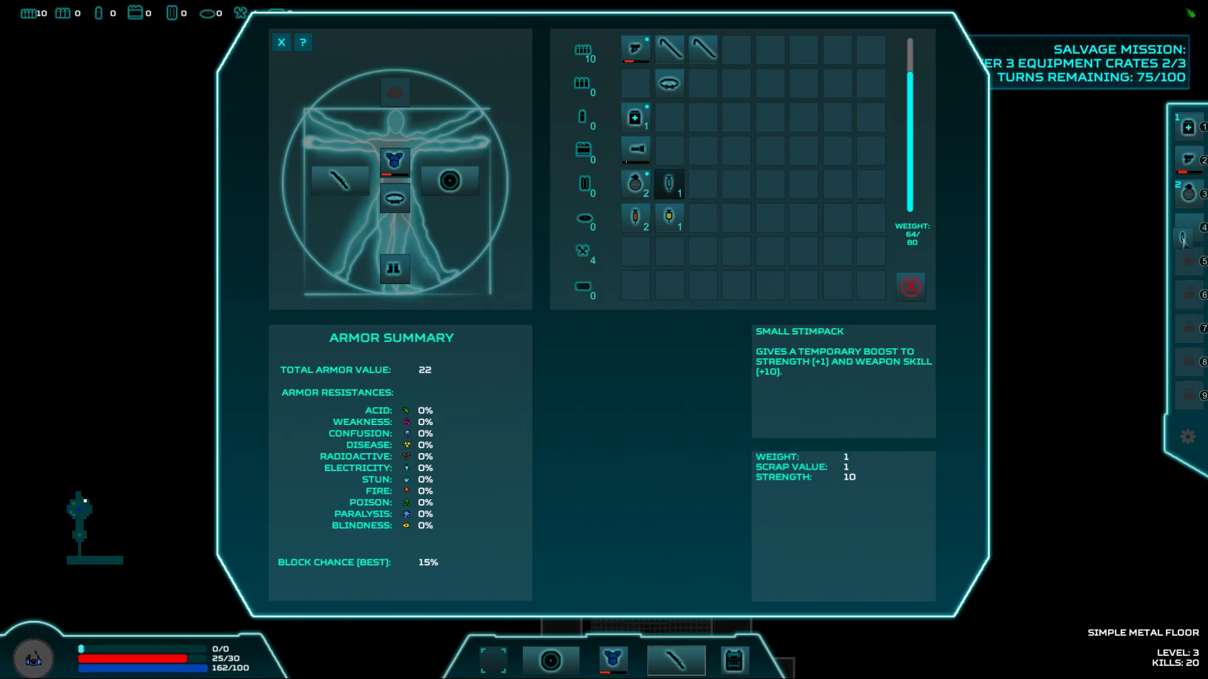
key(Escape)
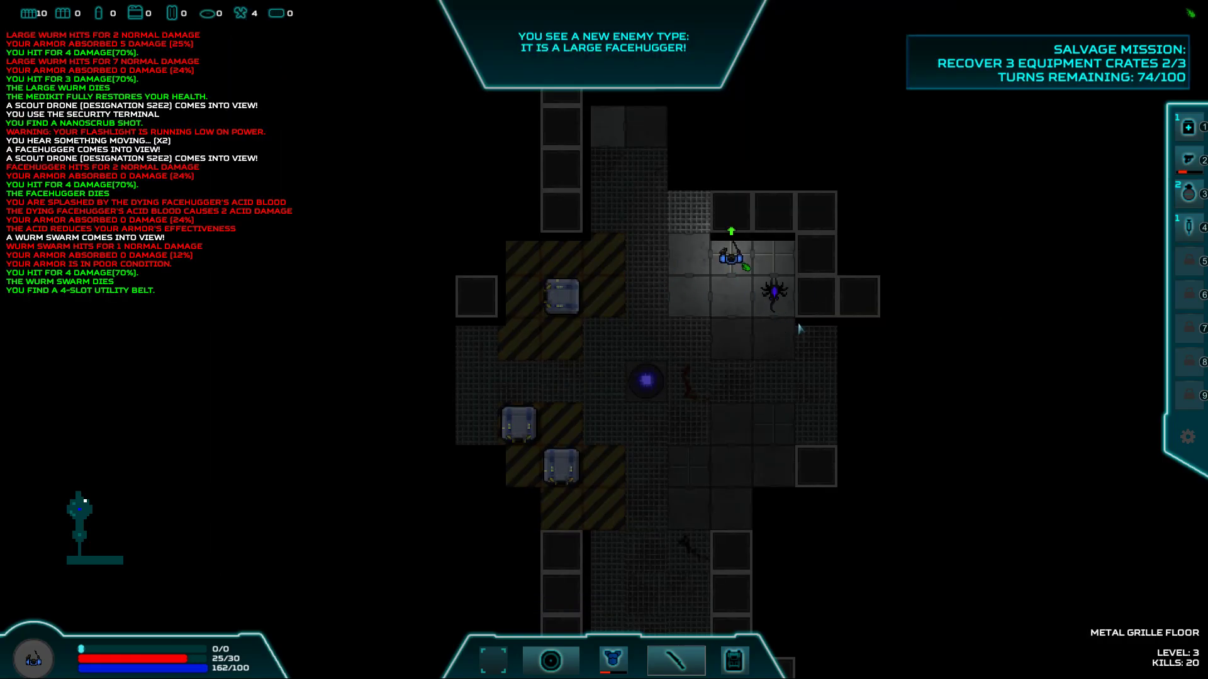
- Kill the Large Facehugger in the corridor, bringing kills to 21
key(Left)
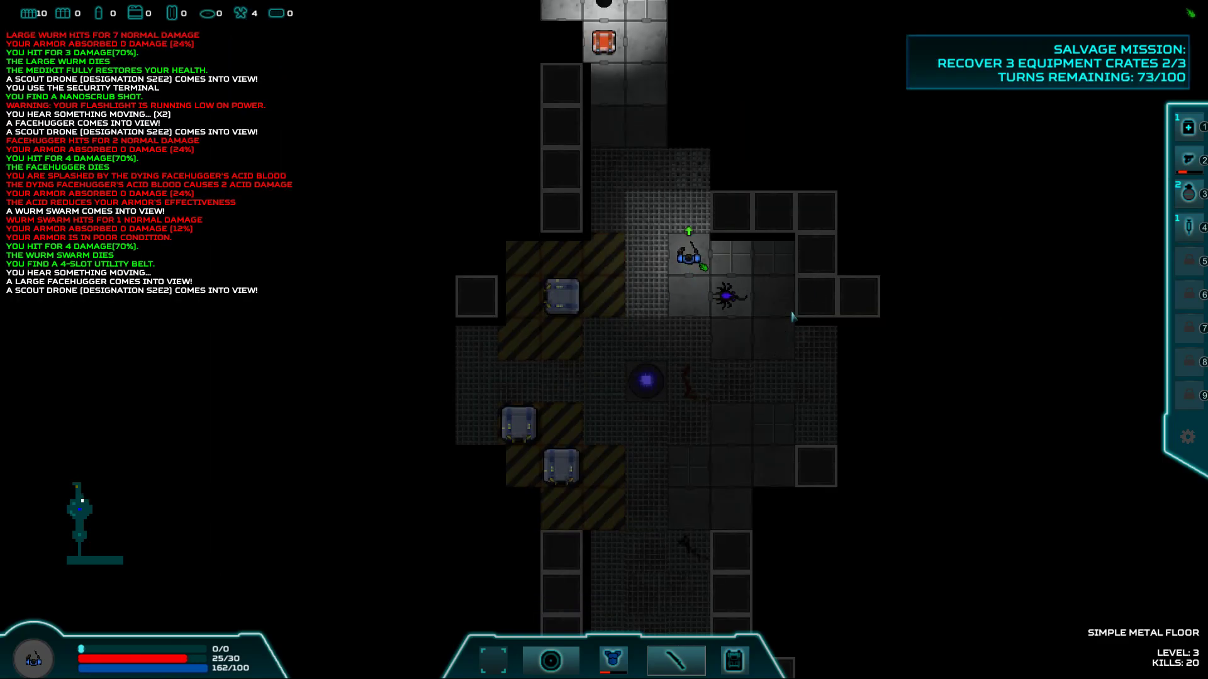
key(Up)
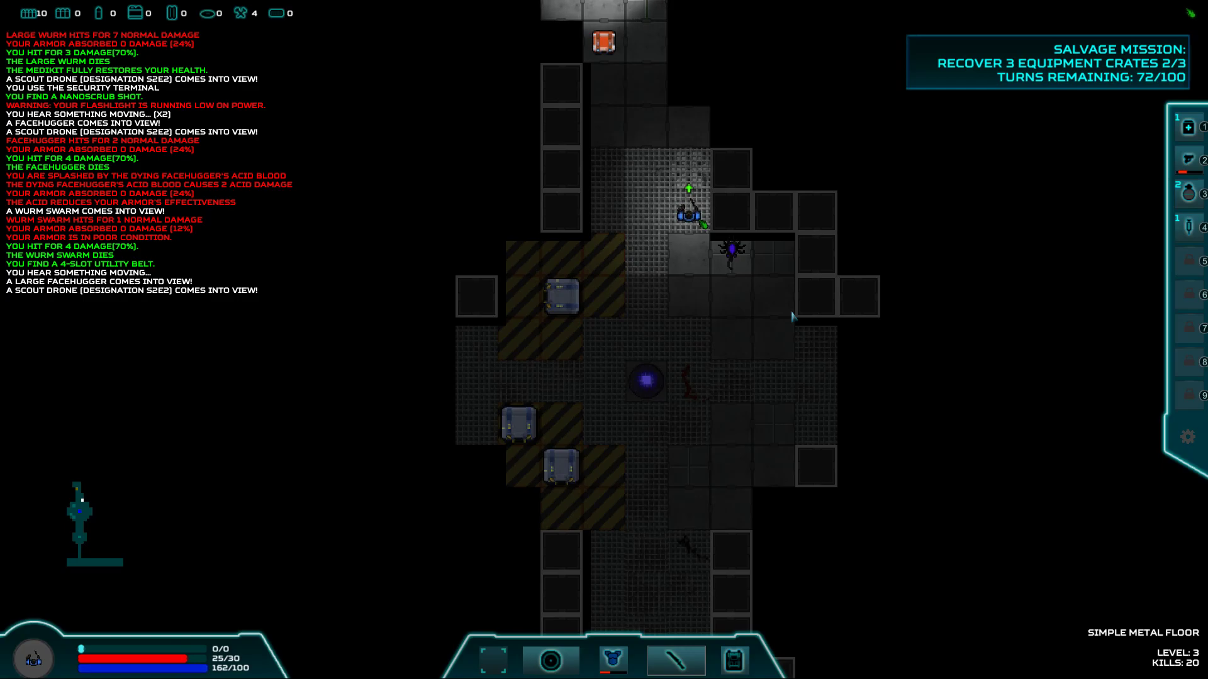
key(space)
key(space)
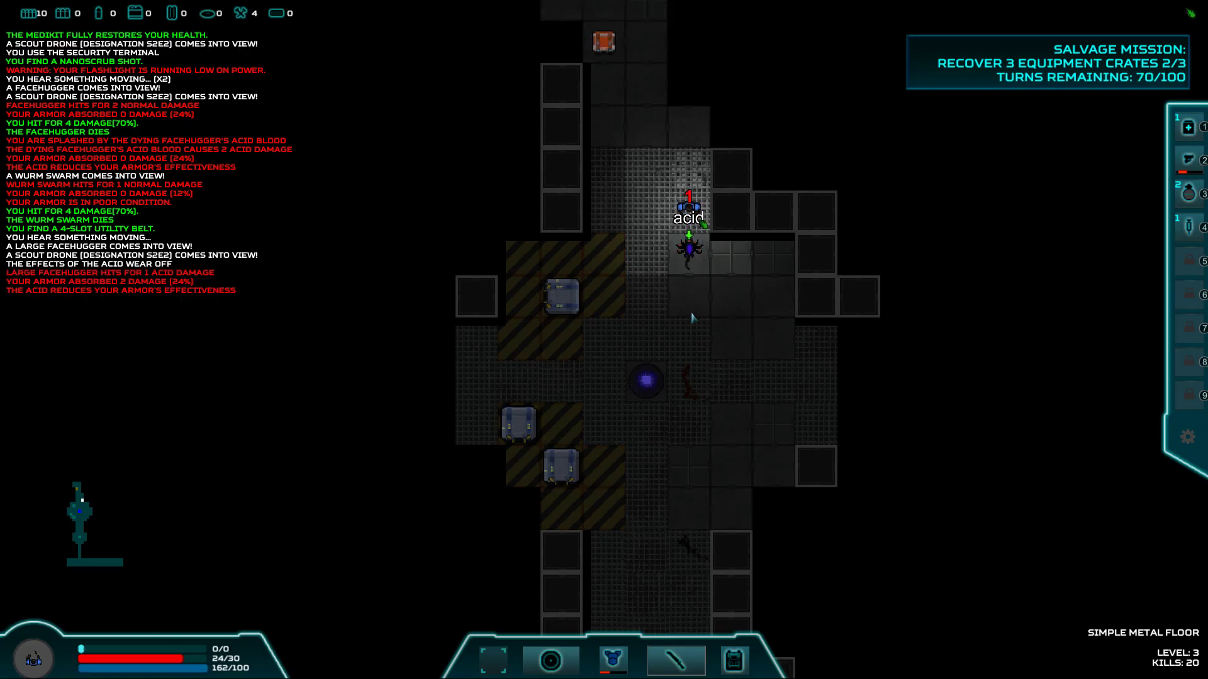
key(Up)
key(Up)
key(Up)
key(Down)
key(Down)
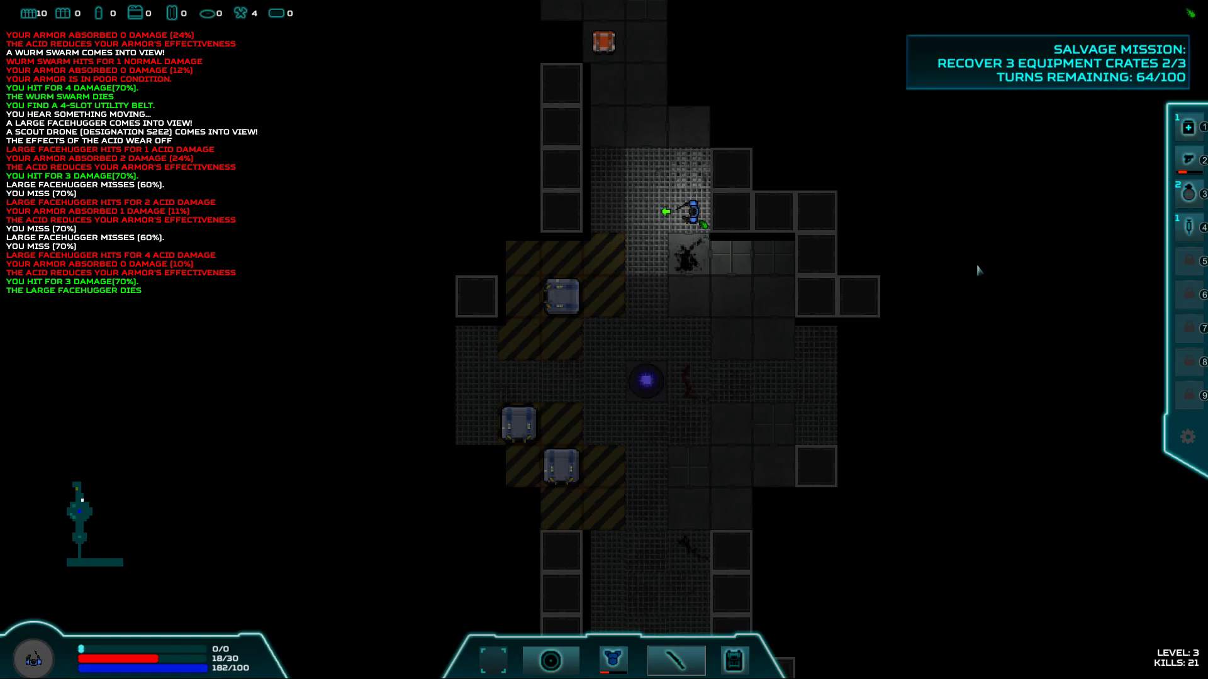
- Heal with the medikit and reach the third crate, which completes salvage and yields a Basic Helmet
click(1176, 122)
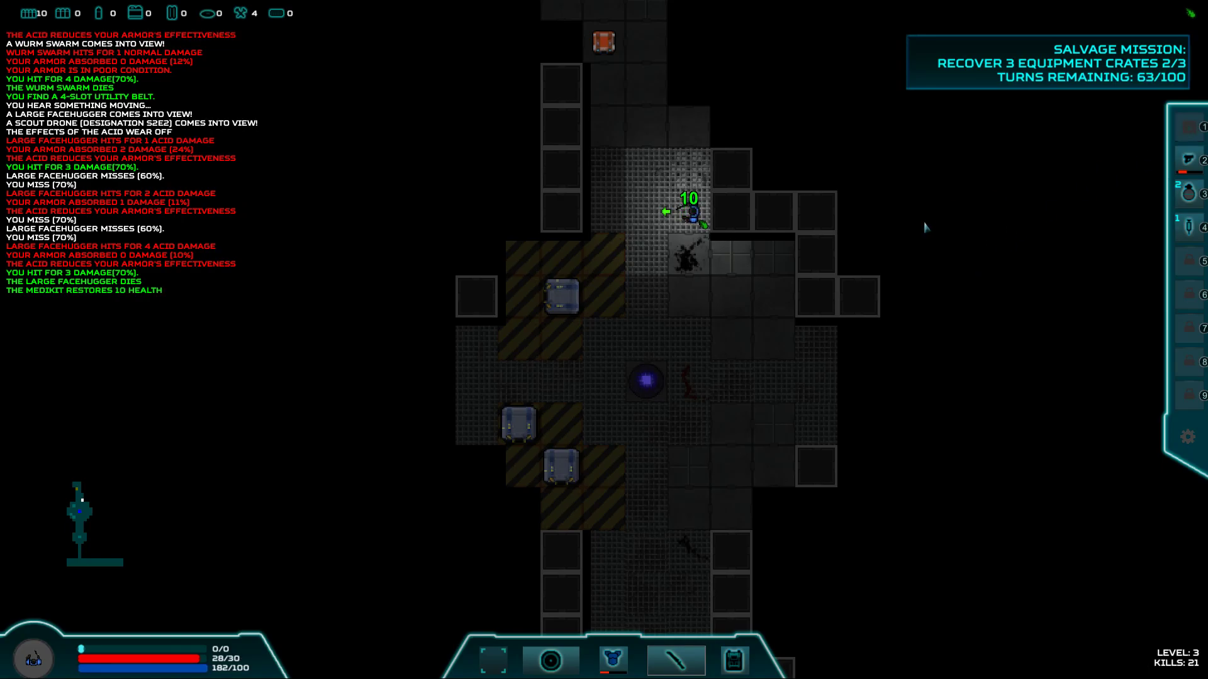
key(Up)
key(Up)
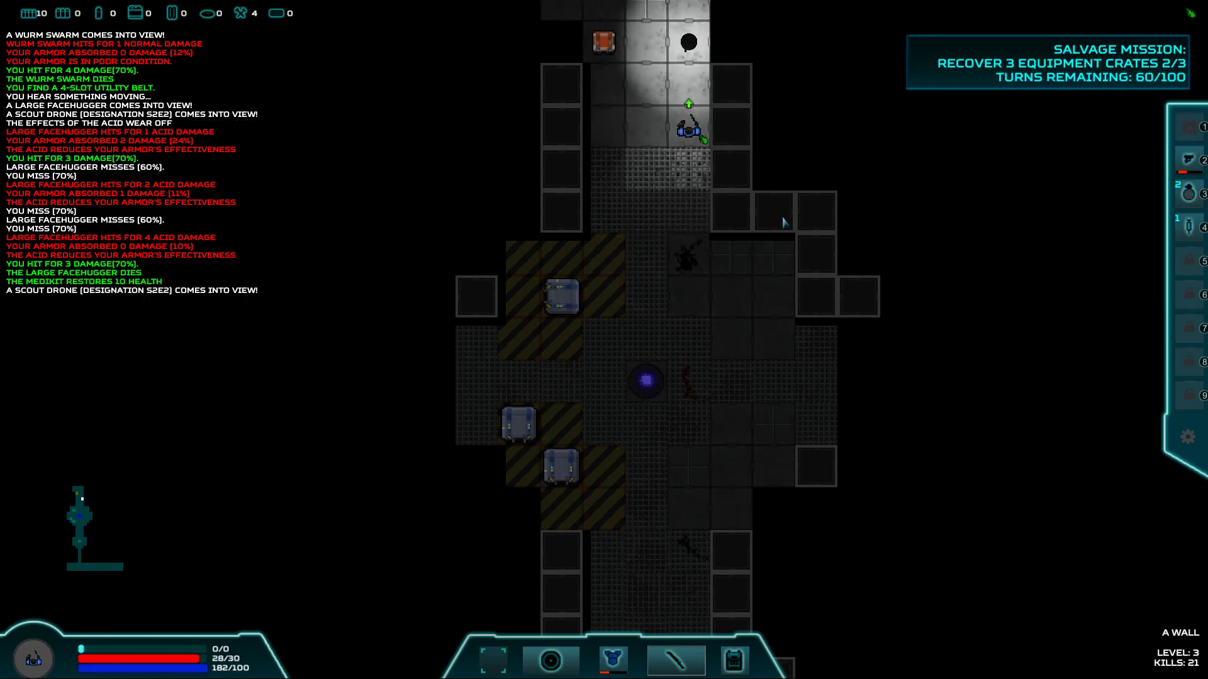
key(Left)
key(Left)
key(Left)
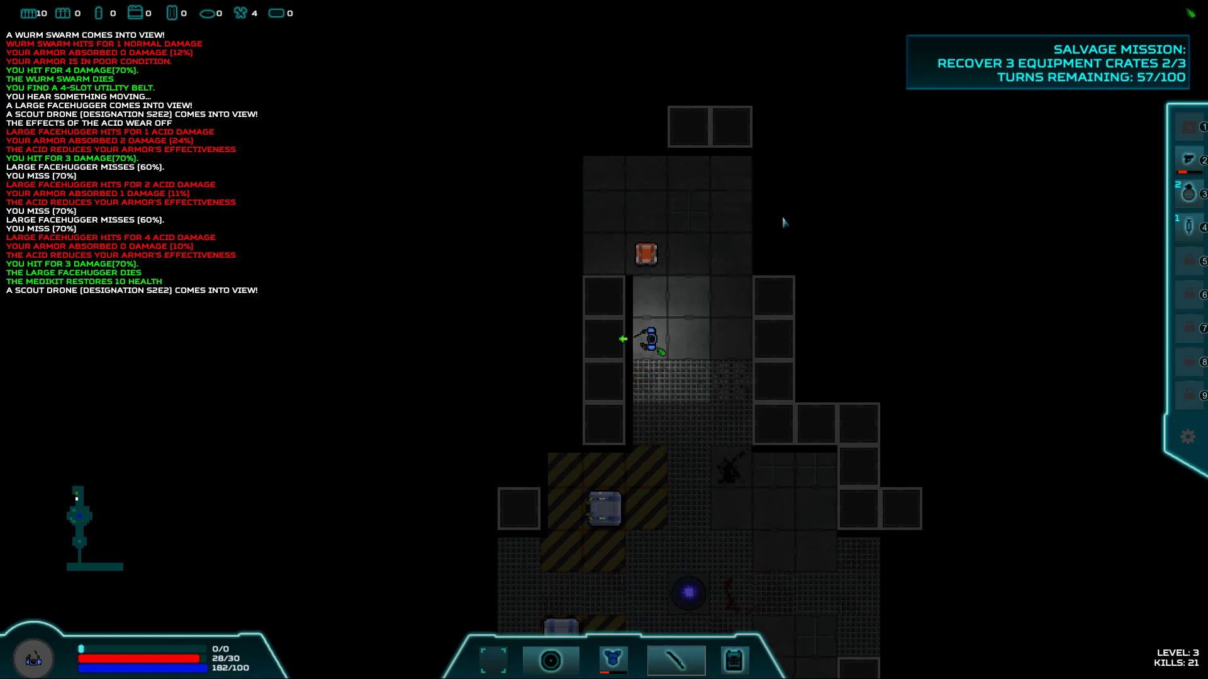
key(Up)
key(Up)
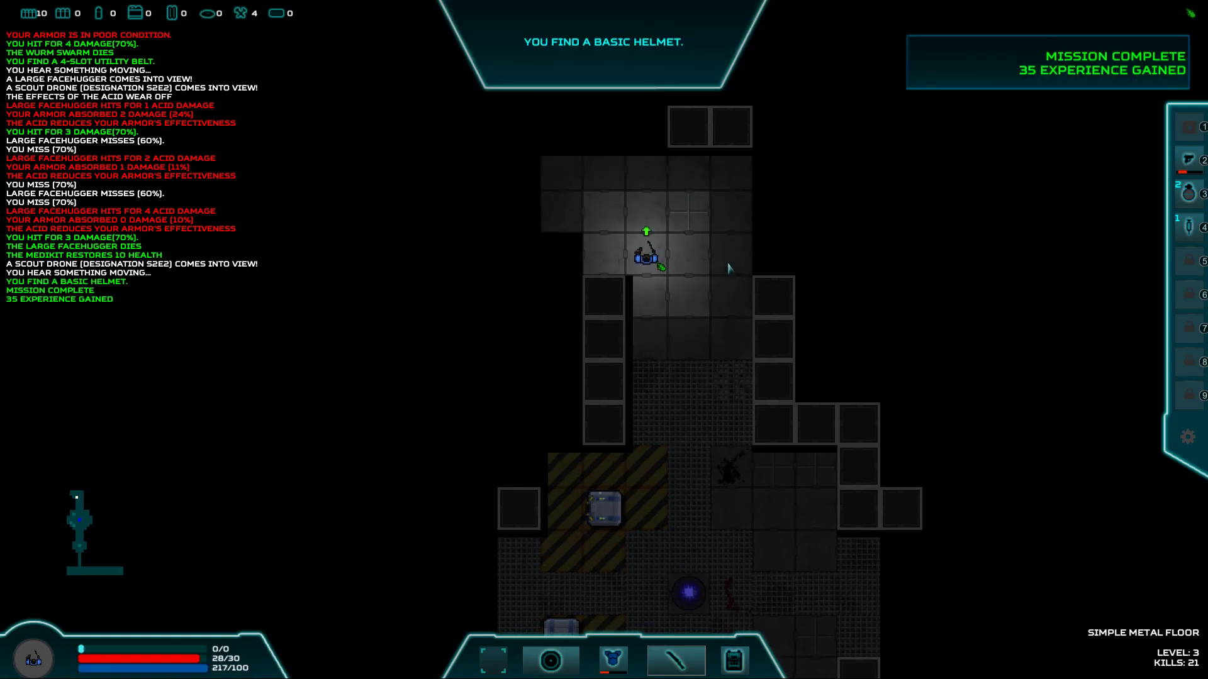
- Equip the Basic Helmet in the head slot and return to the map
key(i)
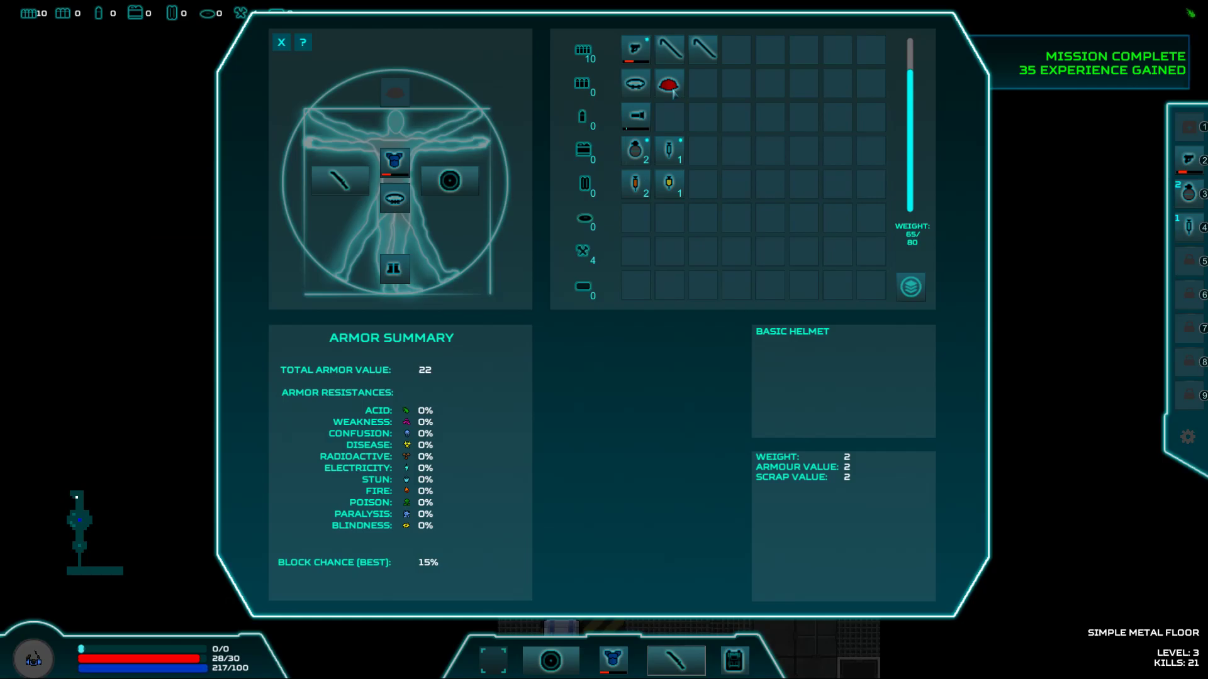
click(669, 88)
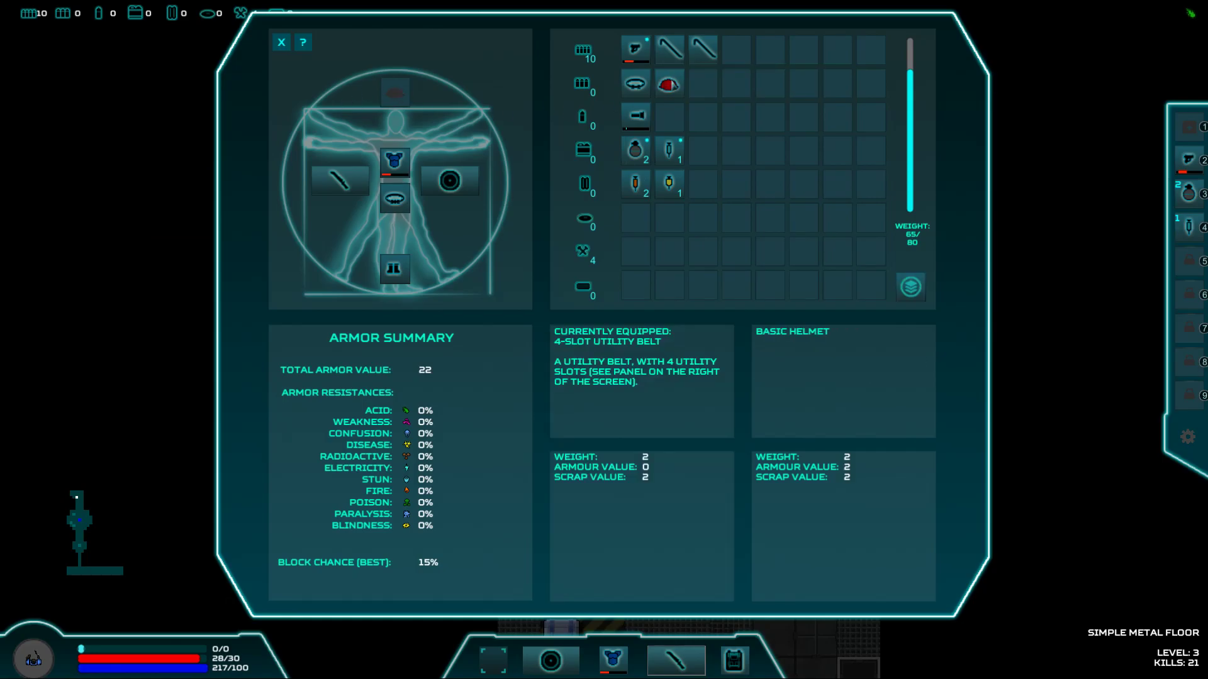
drag(678, 96, 400, 95)
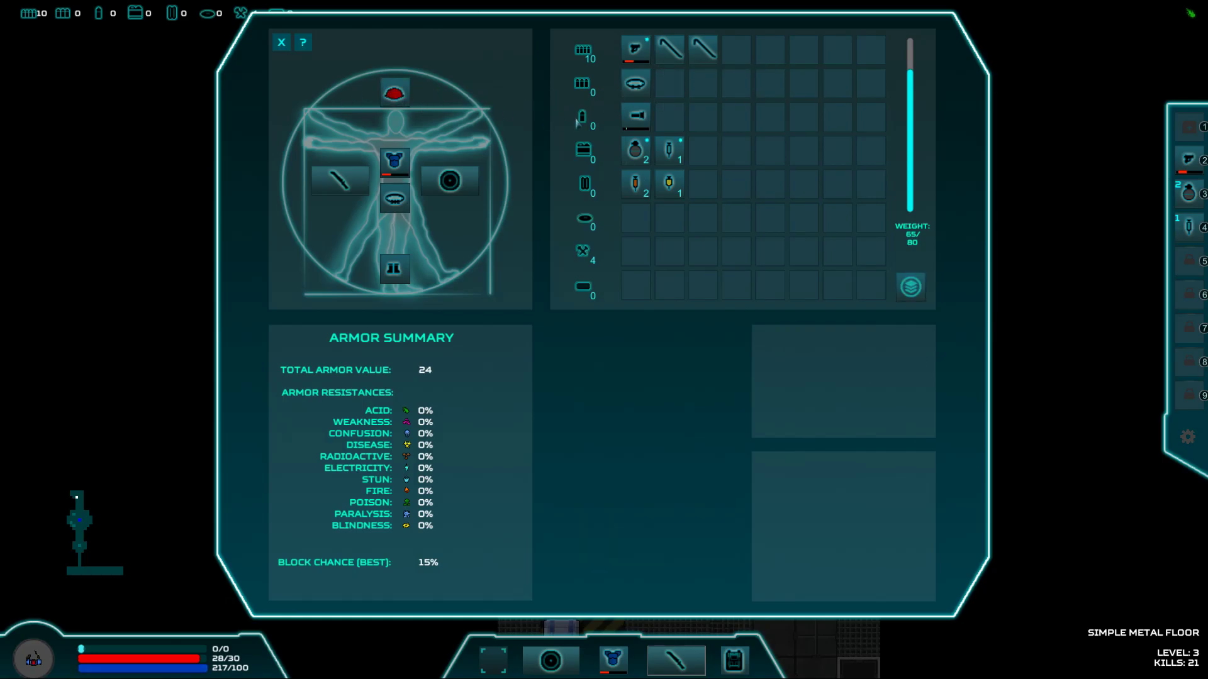
key(Escape)
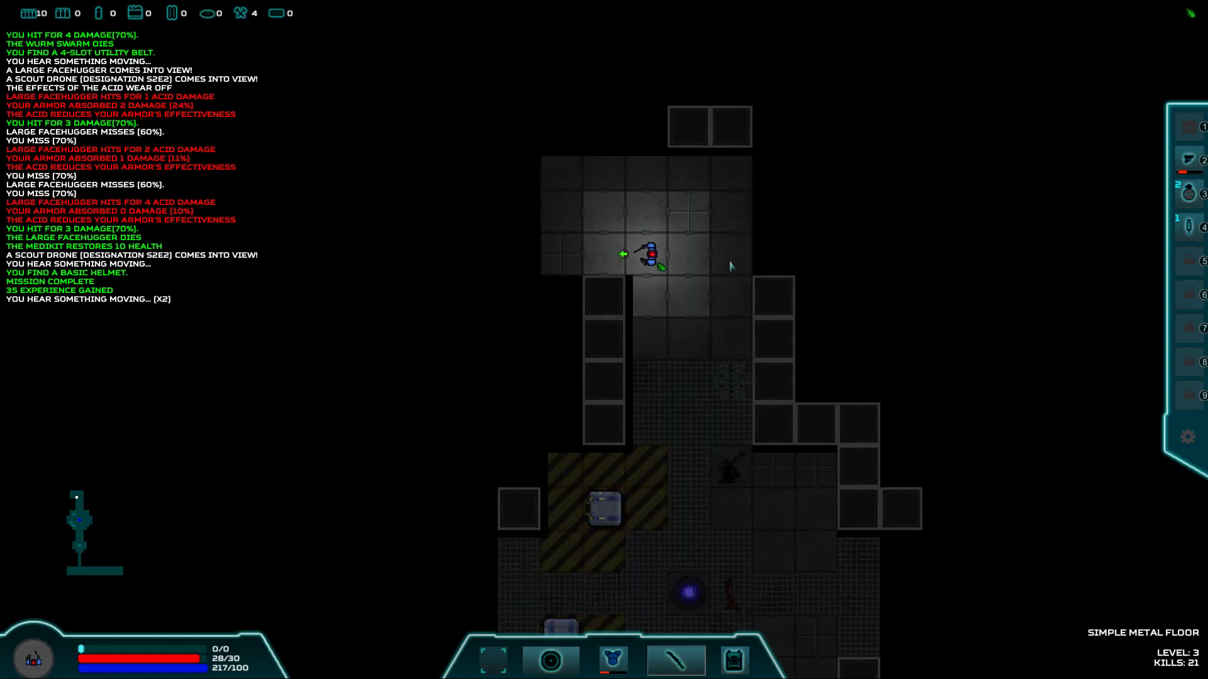
- Kill the facehuggers and wurm swarm attacking from the left
key(Right)
key(Left)
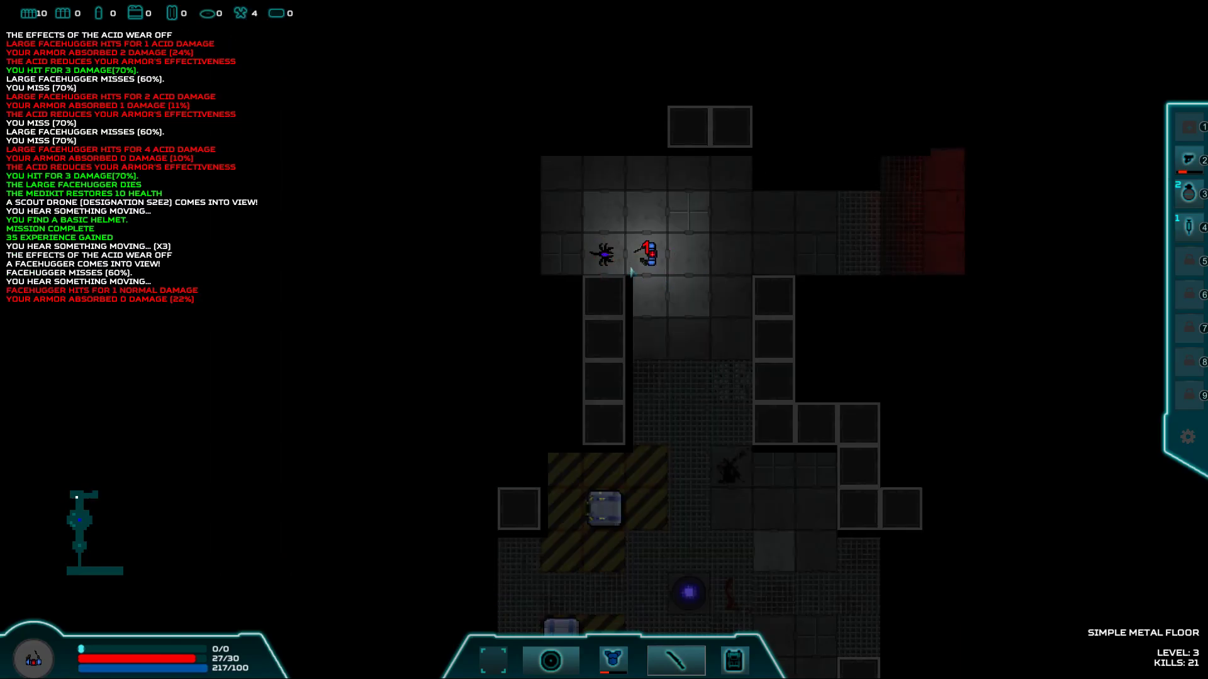
key(Left)
key(Left)
key(Left)
key(Left)
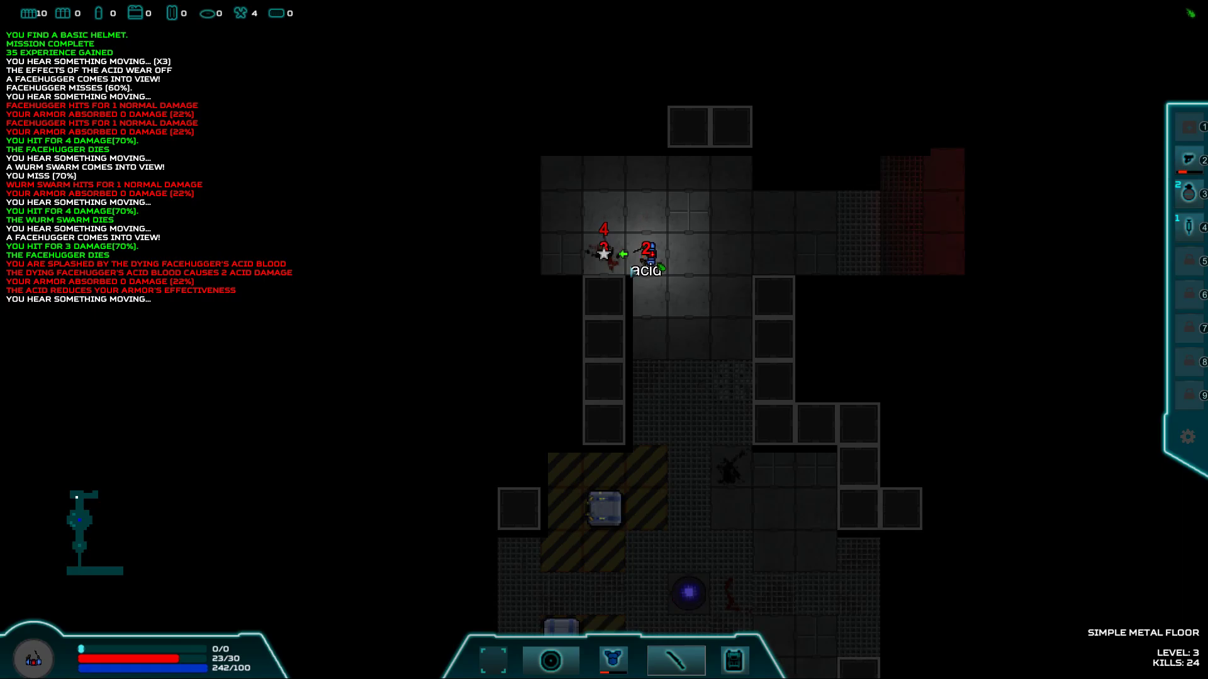
key(Left)
key(Left)
key(Left)
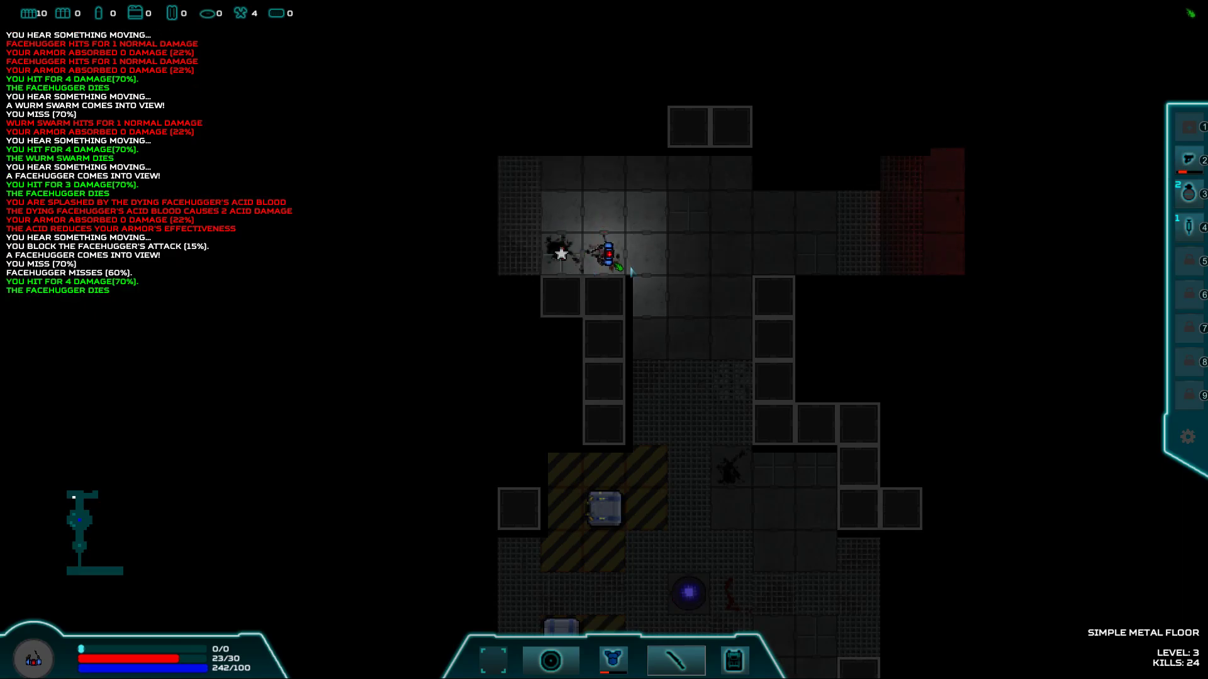
- Walk around the desk to the crate, finding 2 power packs, and view the inventory
key(Left)
key(Left)
key(Left)
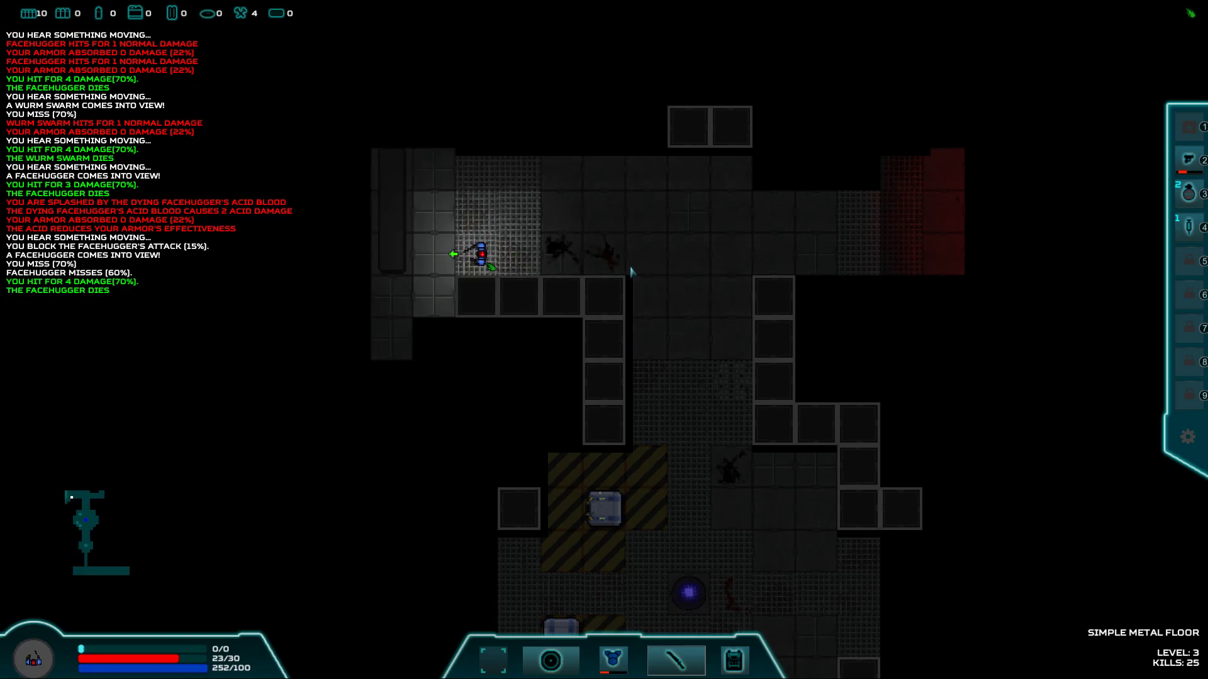
key(Left)
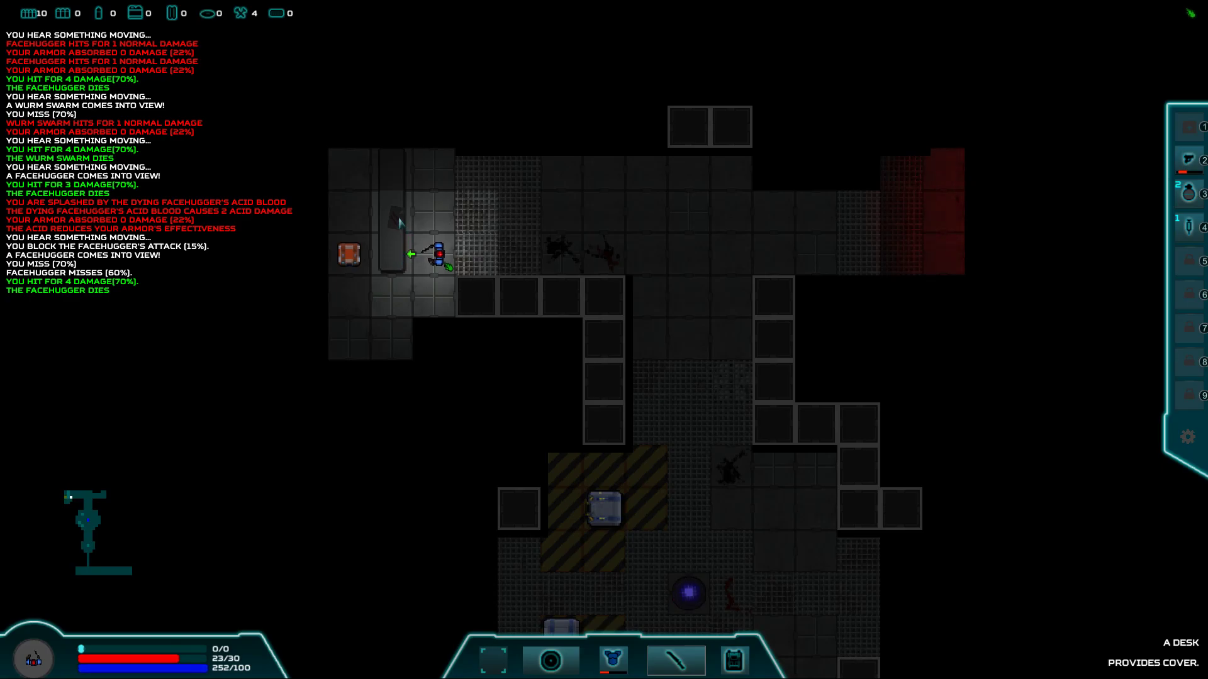
key(Up)
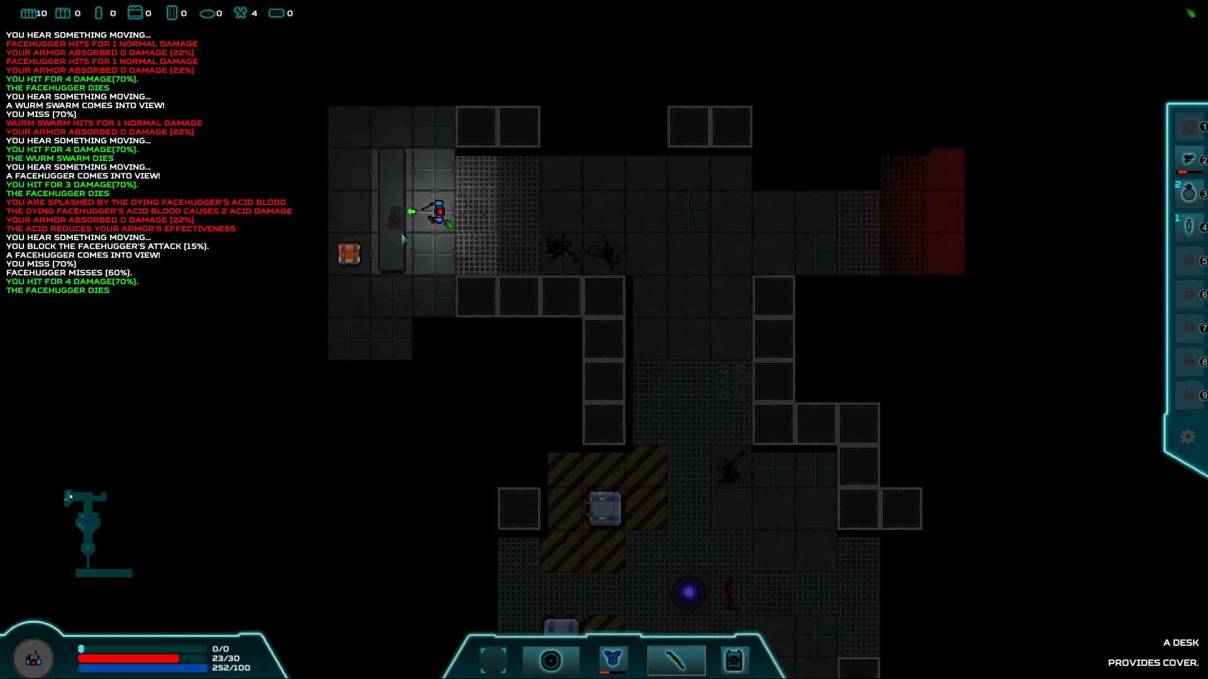
key(Down)
key(Left)
key(Left)
key(Up)
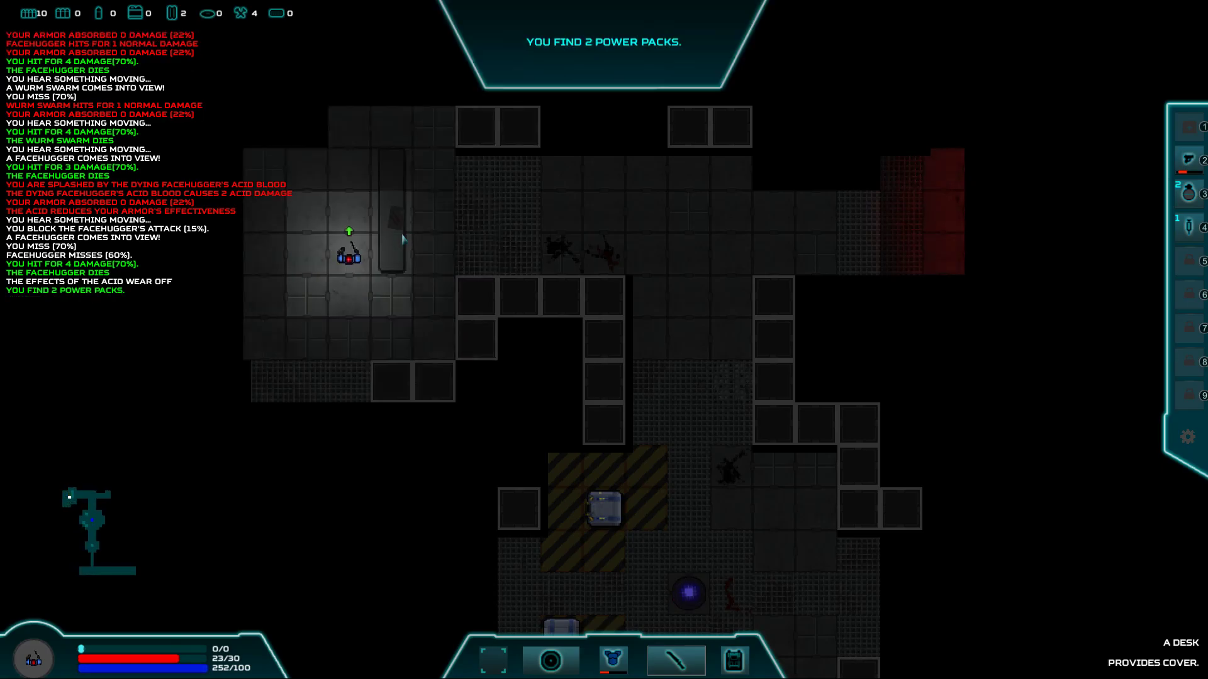
key(i)
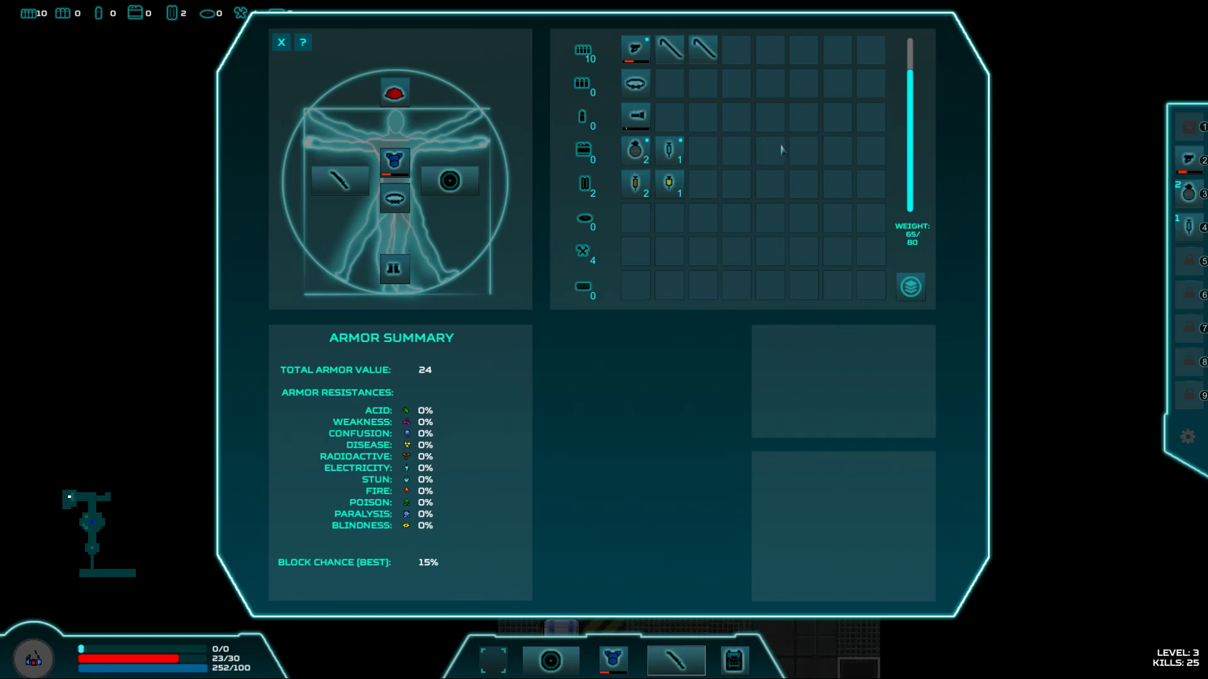
- Put the small flashlight in hotbar slot 4 and return to the map
drag(636, 117, 1179, 236)
key(Escape)
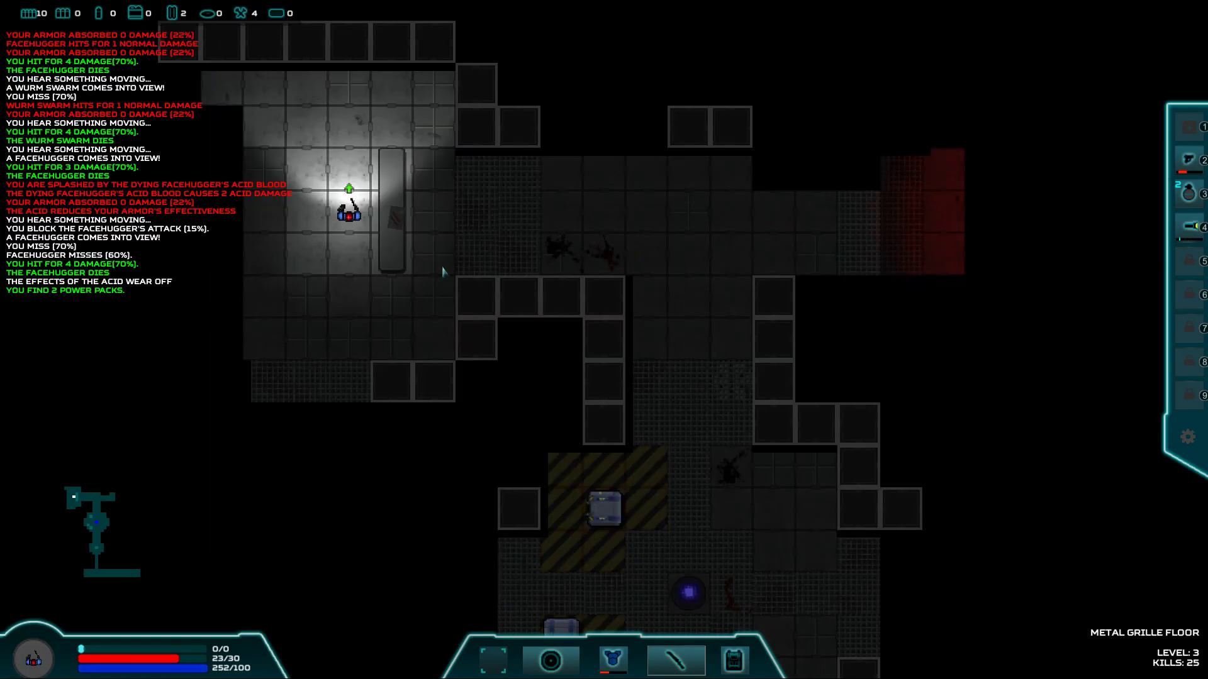
key(Left)
key(Left)
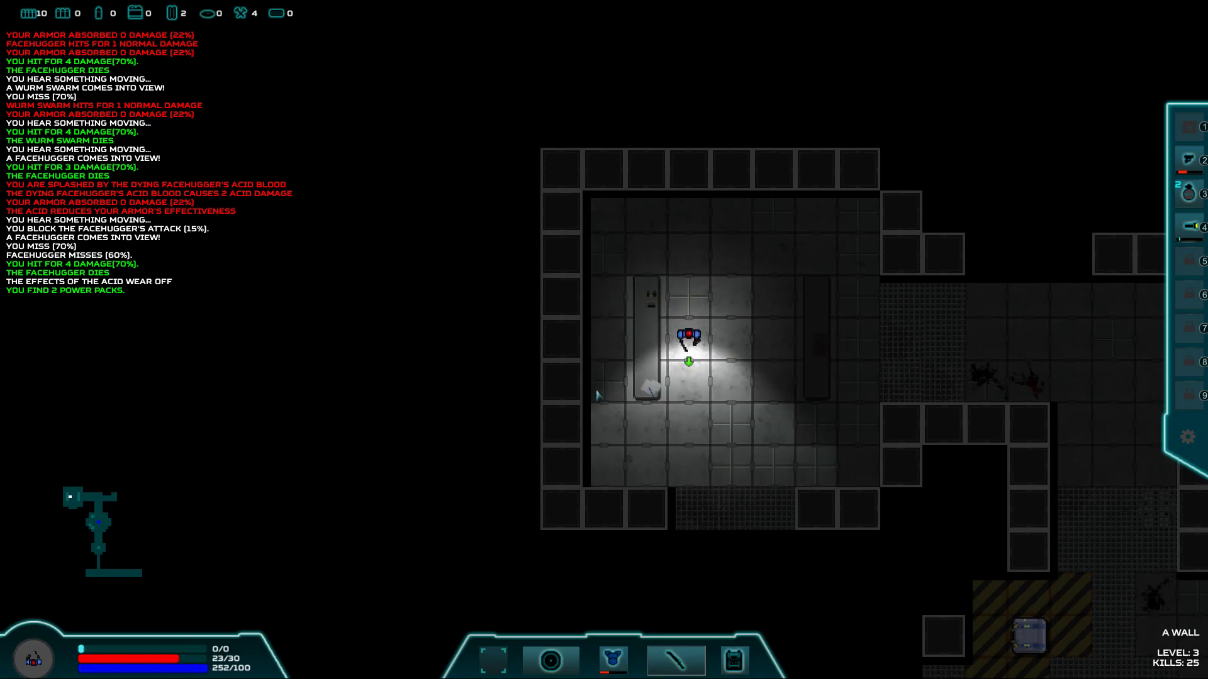
- Walk down the corridor onto the crate, picking up 3 laser grenades
key(Down)
key(Down)
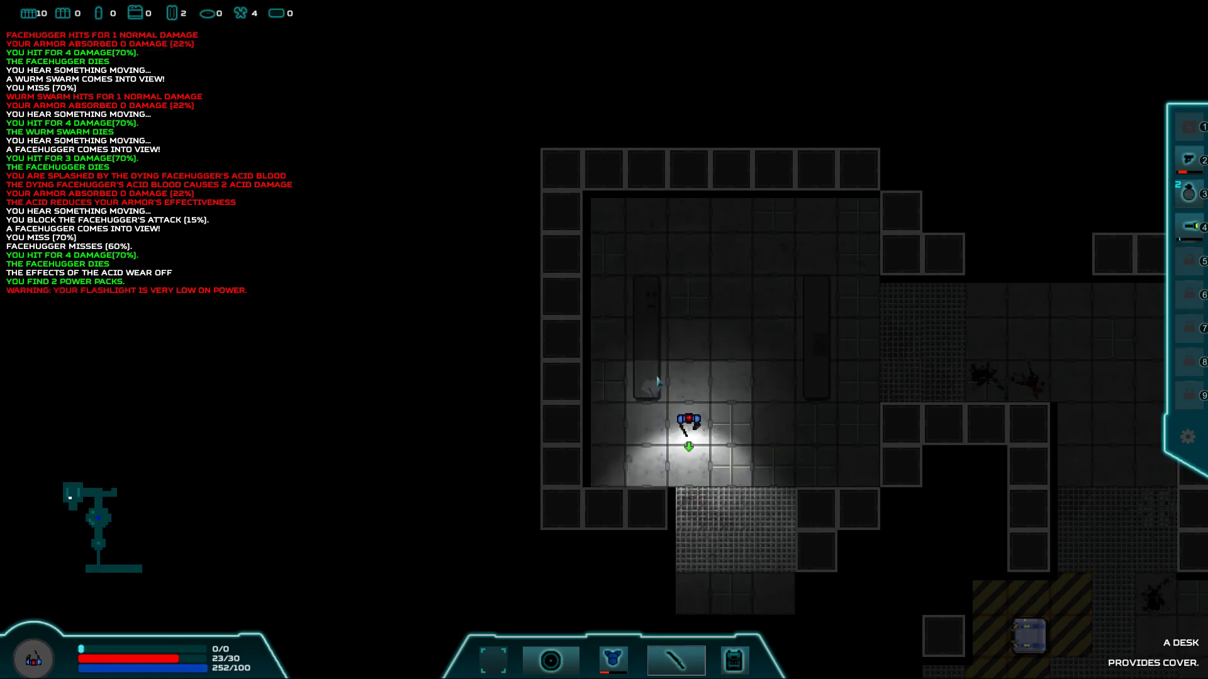
key(Down)
key(Down)
key(Down)
key(Down)
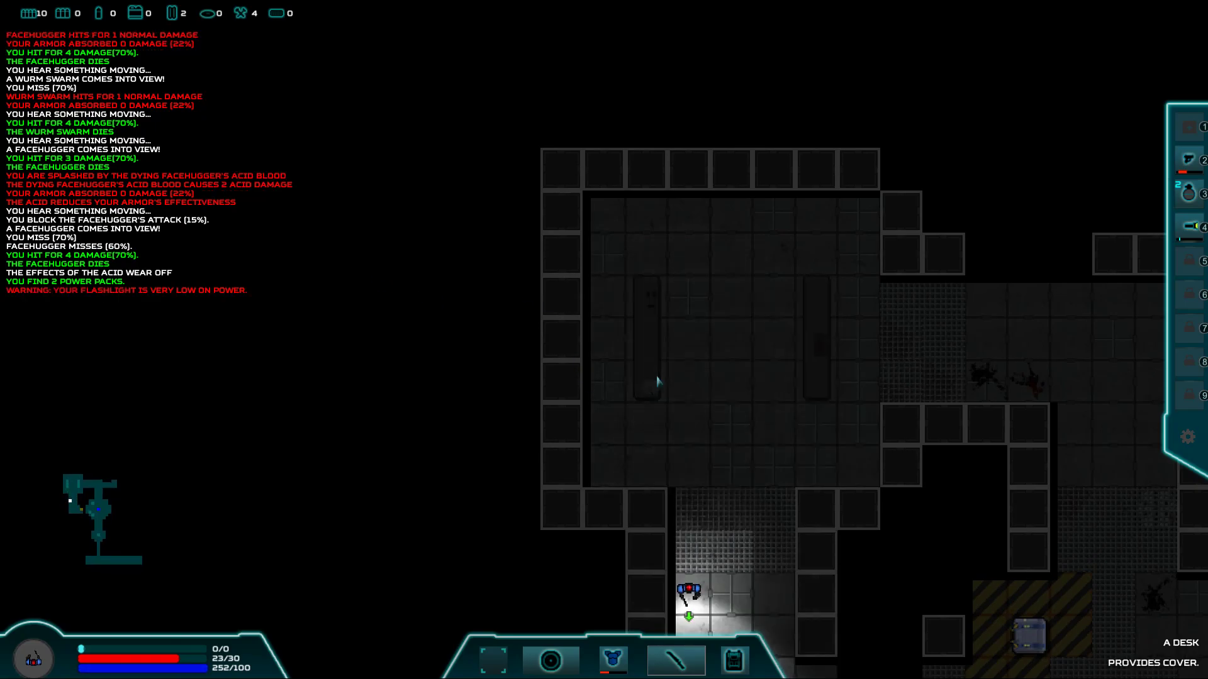
key(Down)
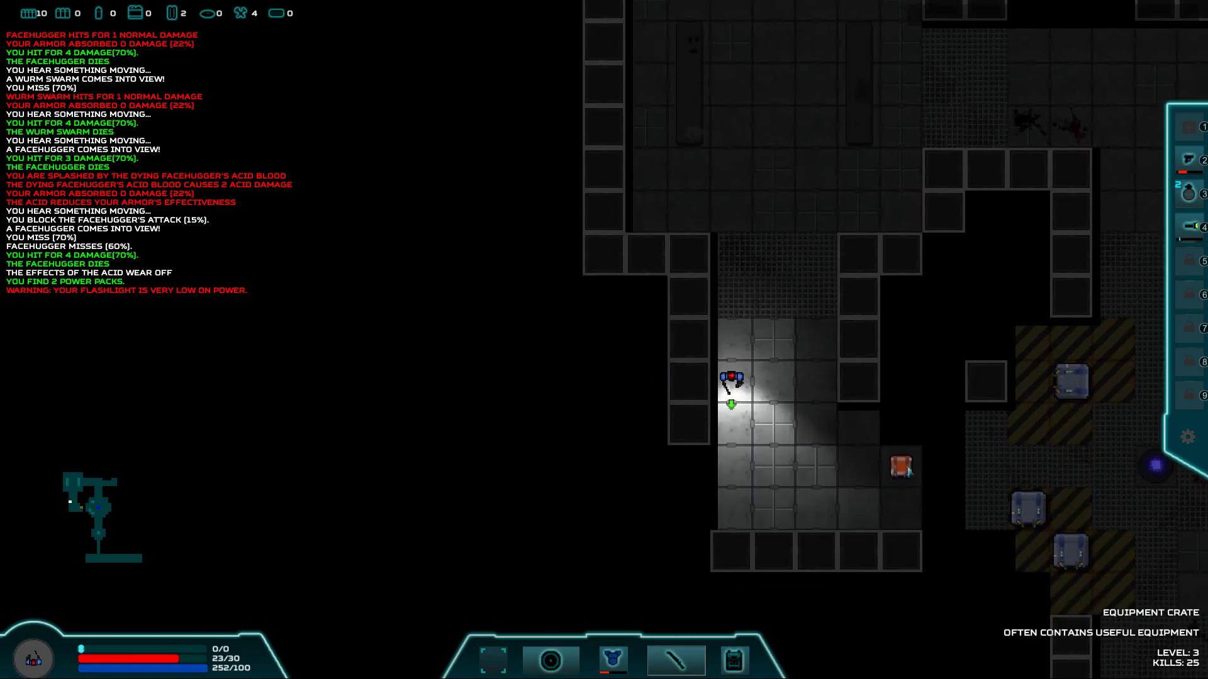
key(Down)
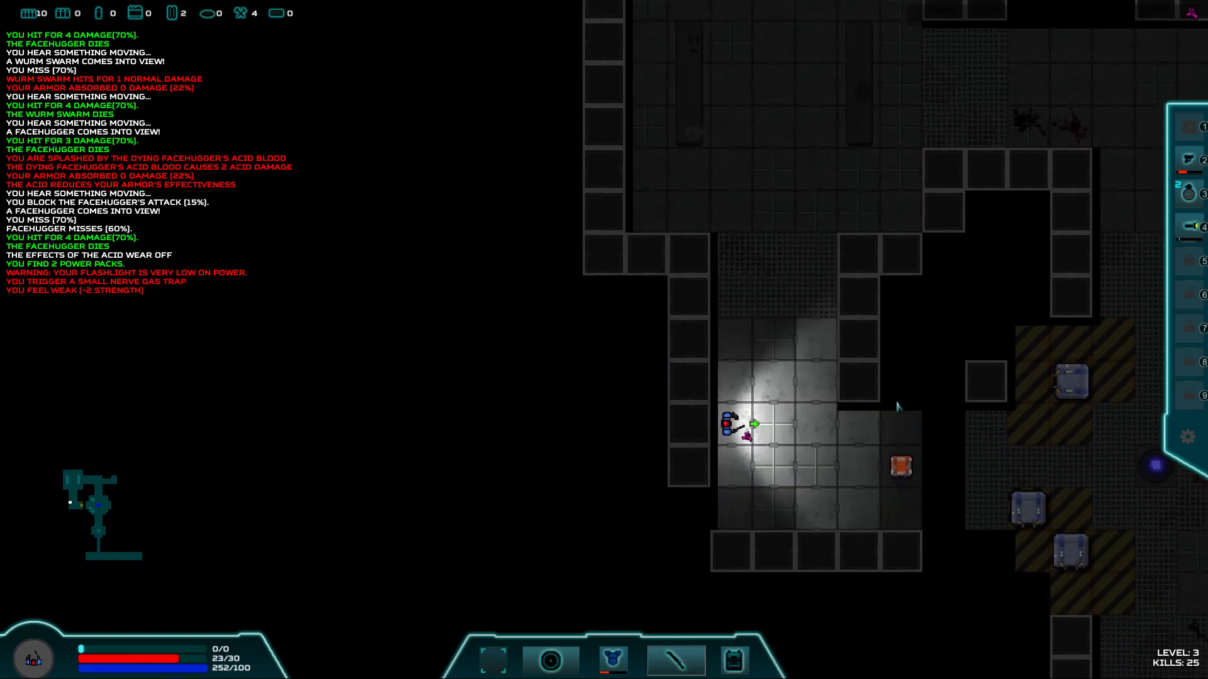
key(Right)
key(Right)
key(Right)
key(Right)
key(Down)
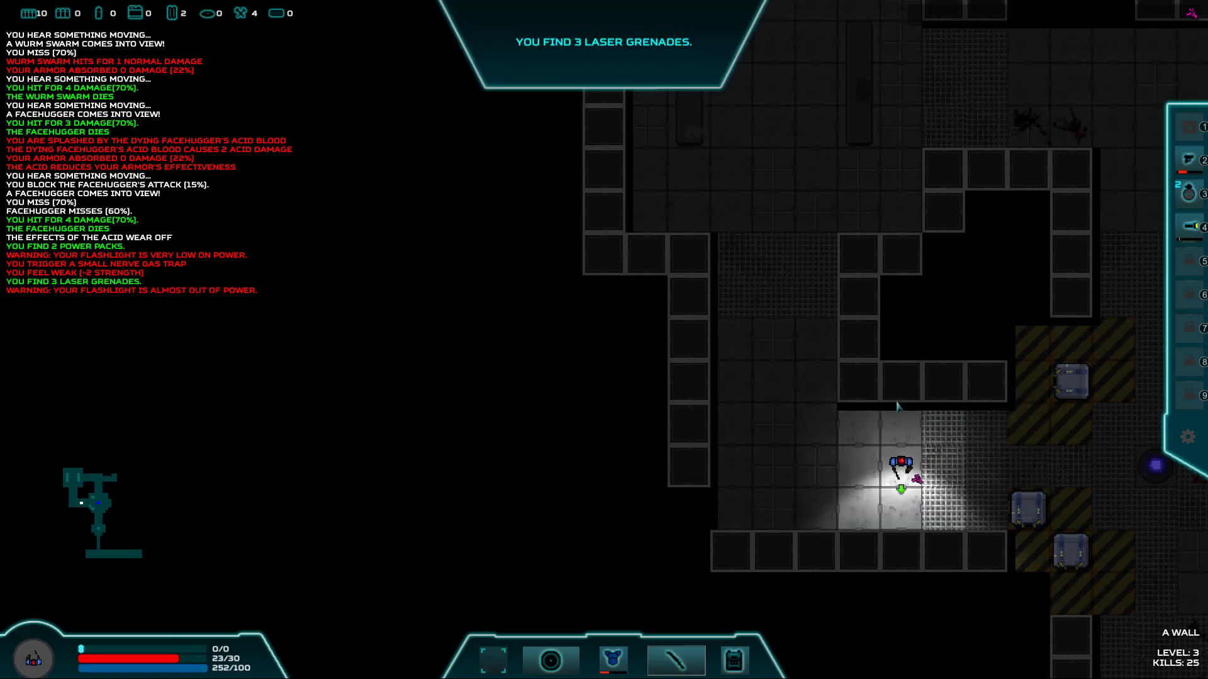
- Move right toward the blue floor device, hitting a nerve gas trap, and view the inventory
click(1047, 471)
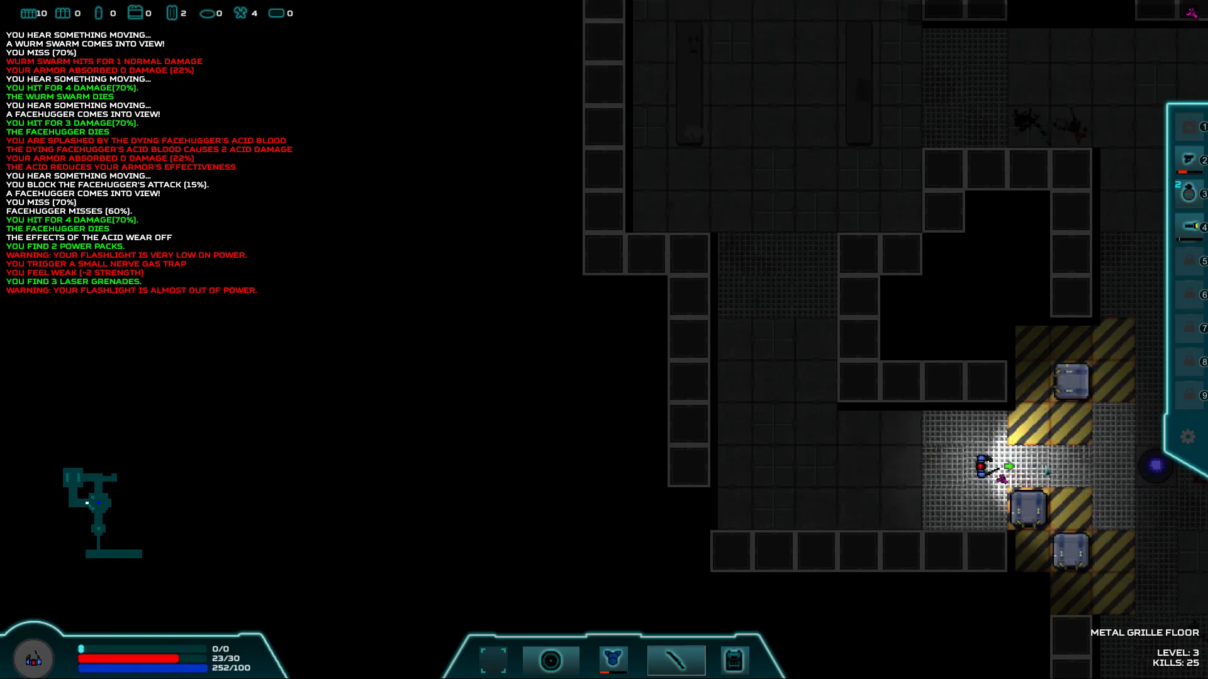
key(Right)
key(Right)
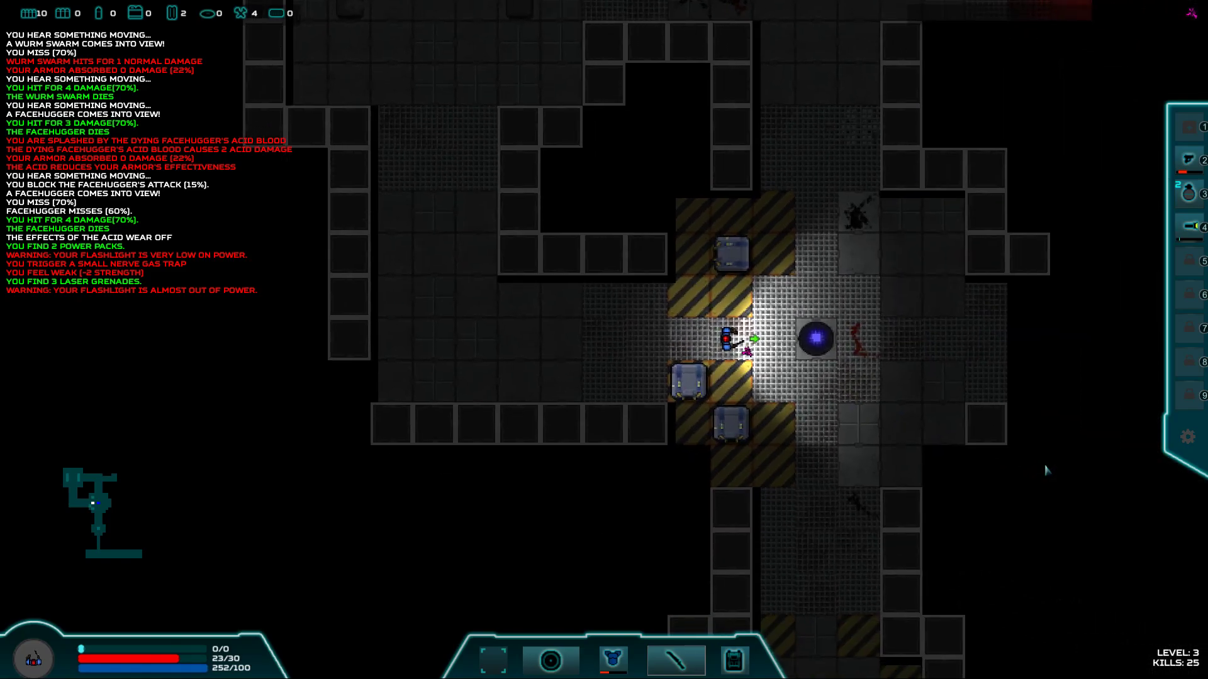
key(Up)
key(Right)
key(Right)
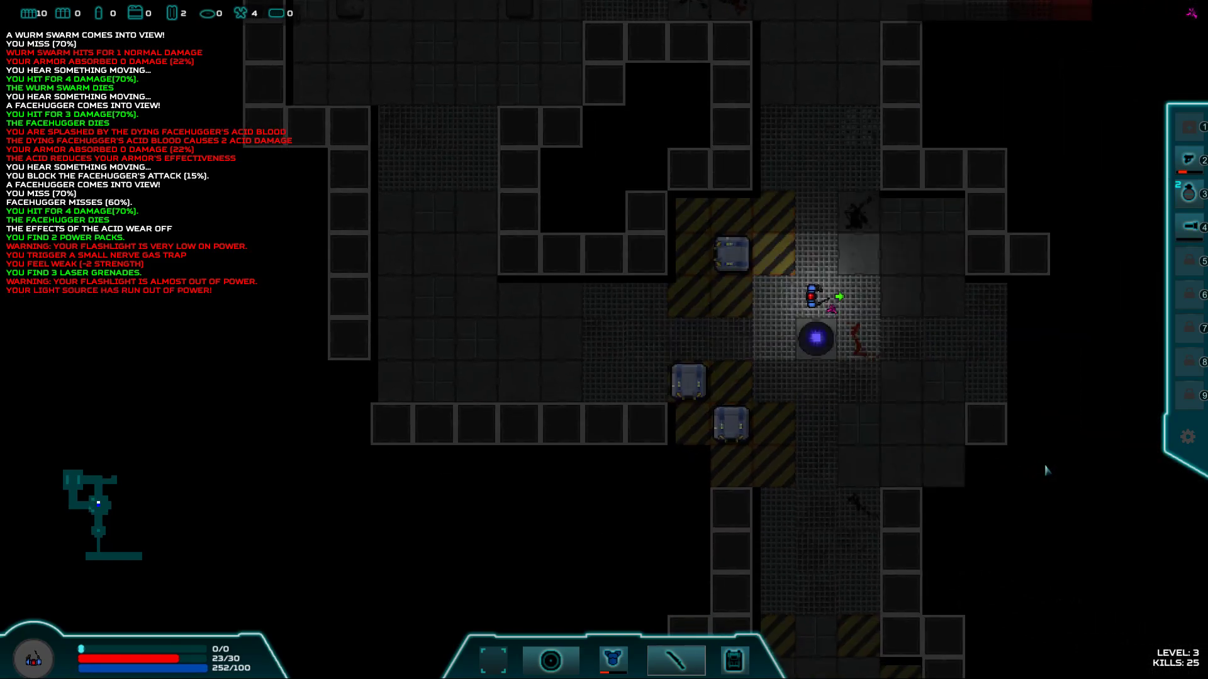
key(Right)
key(Right)
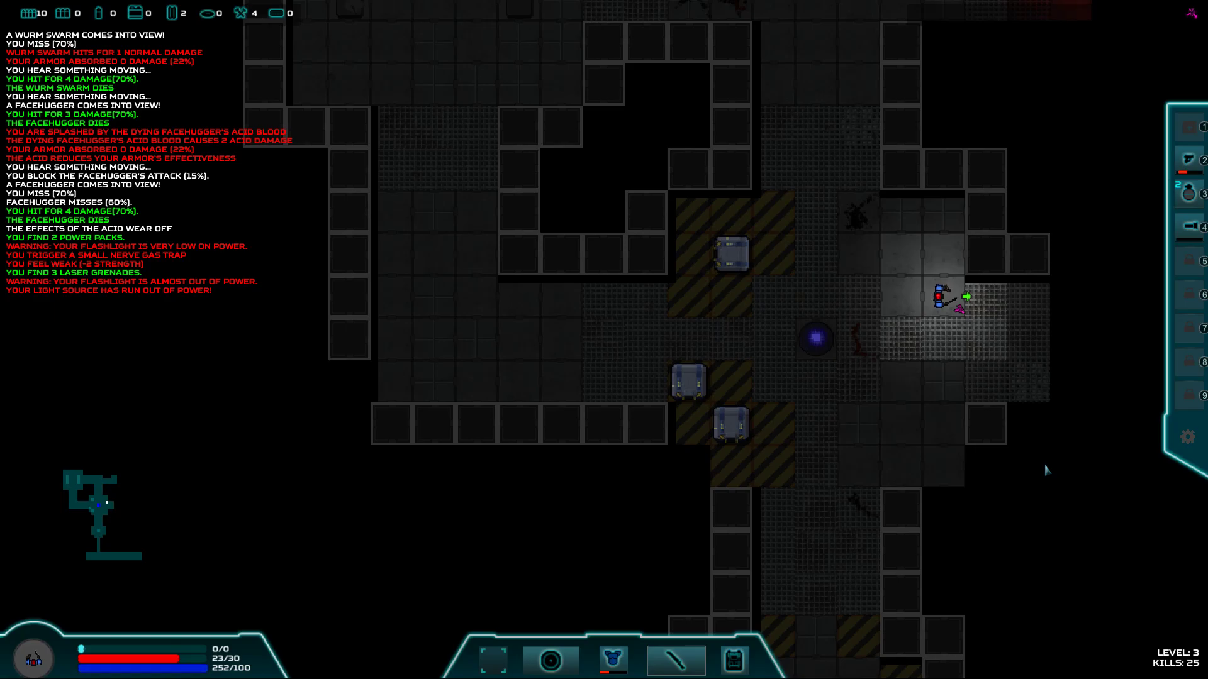
key(i)
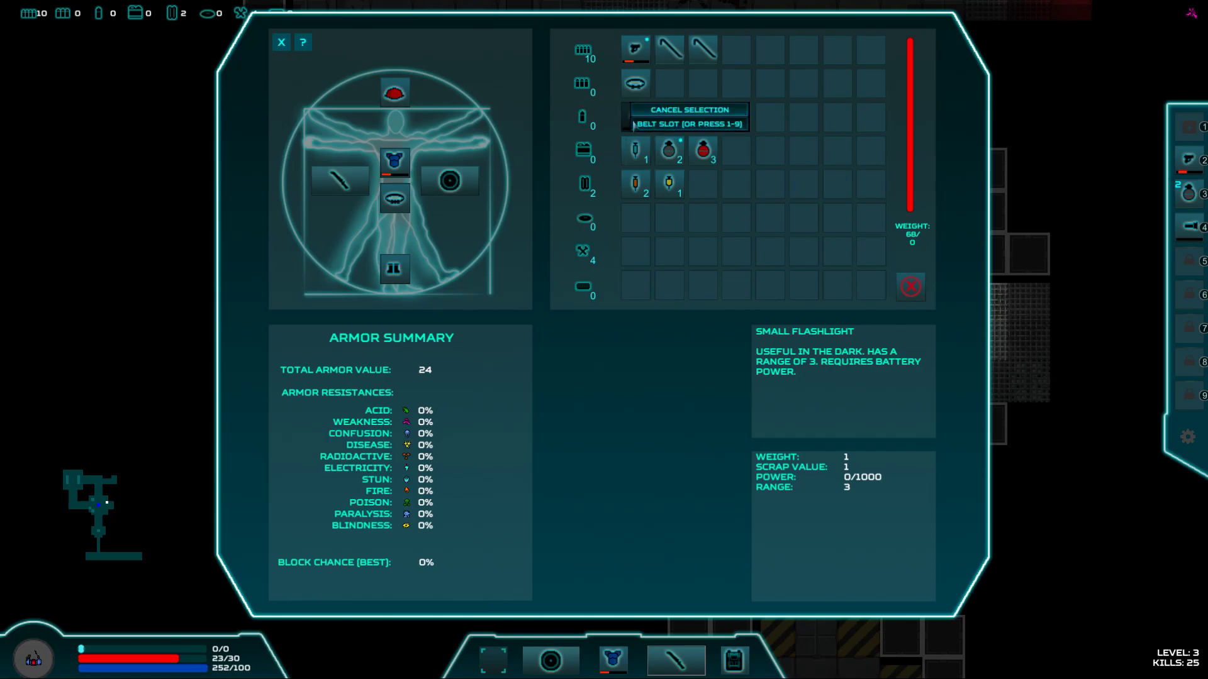
- Leave the inventory and open the large equipment crate, looting an M3 Pistol
click(652, 95)
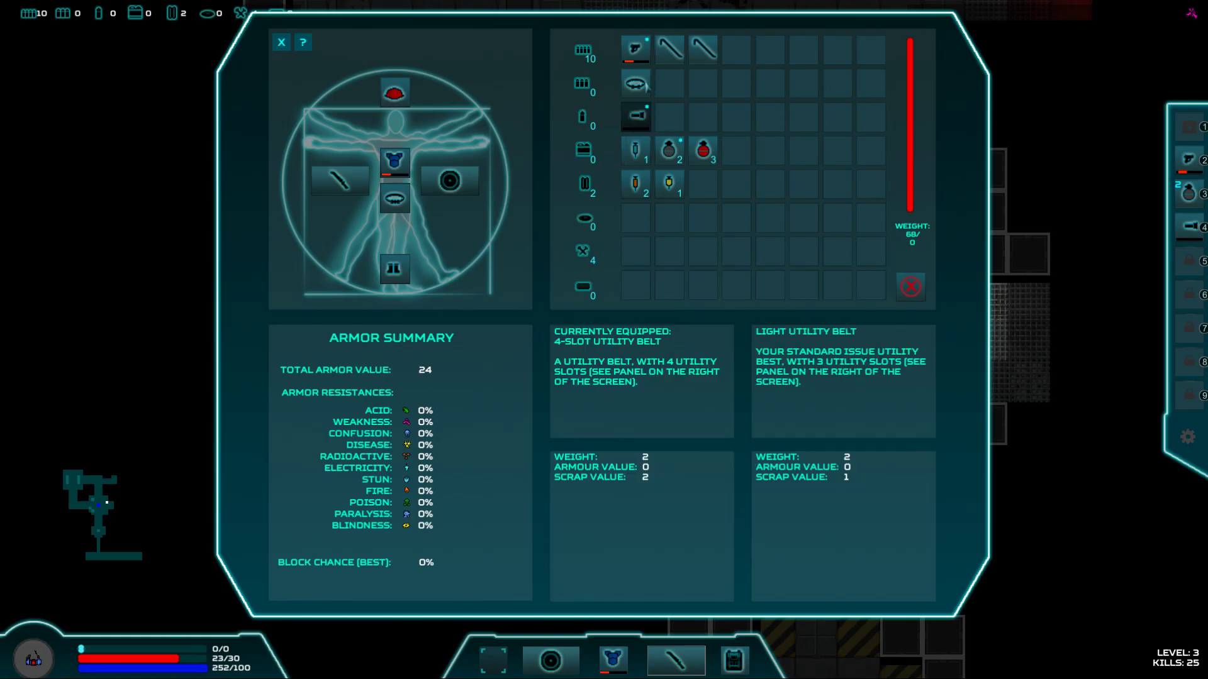
key(Escape)
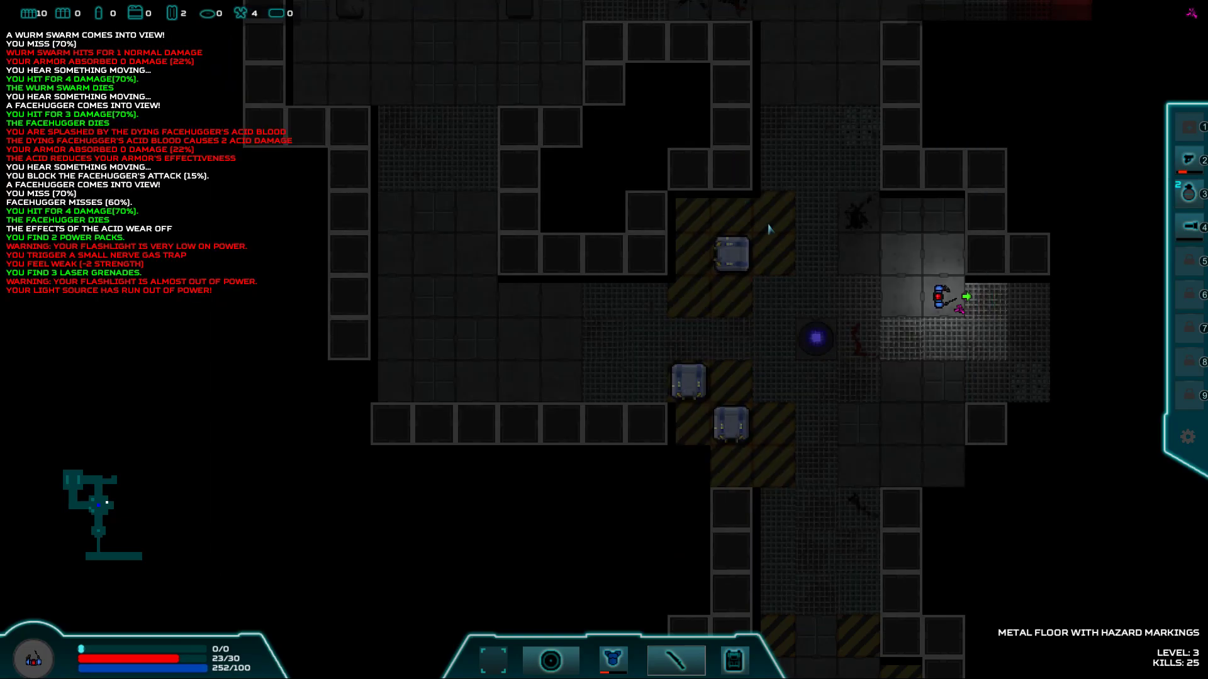
key(Right)
key(Right)
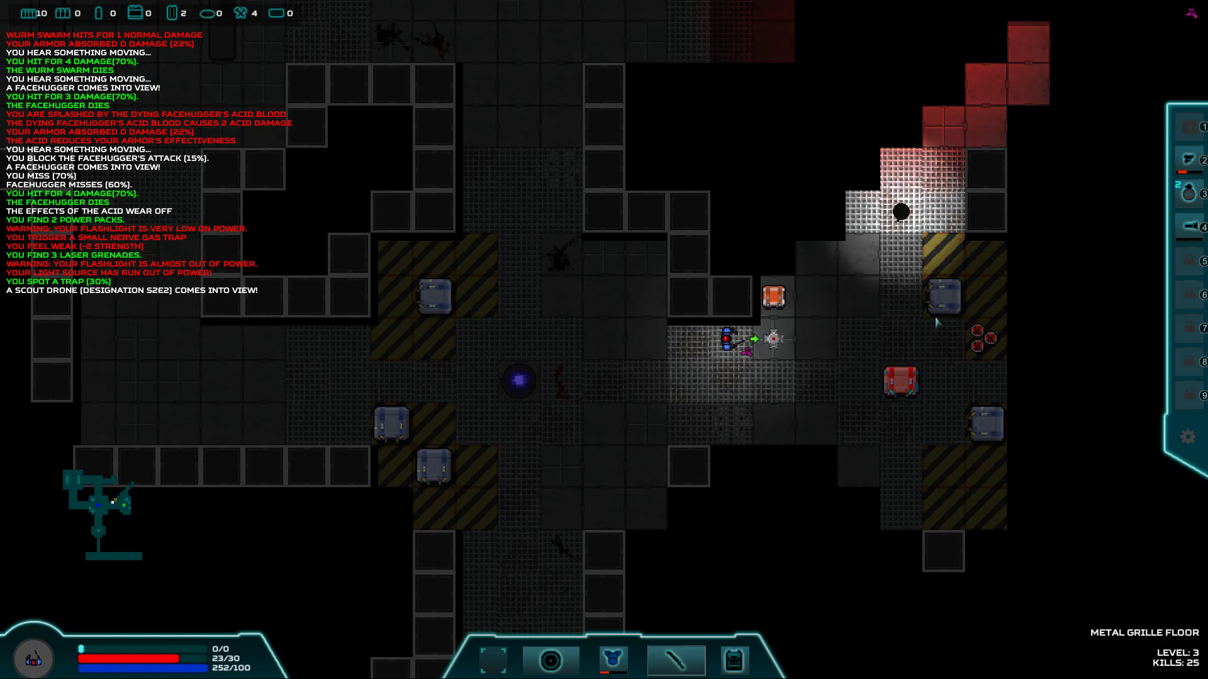
key(Down)
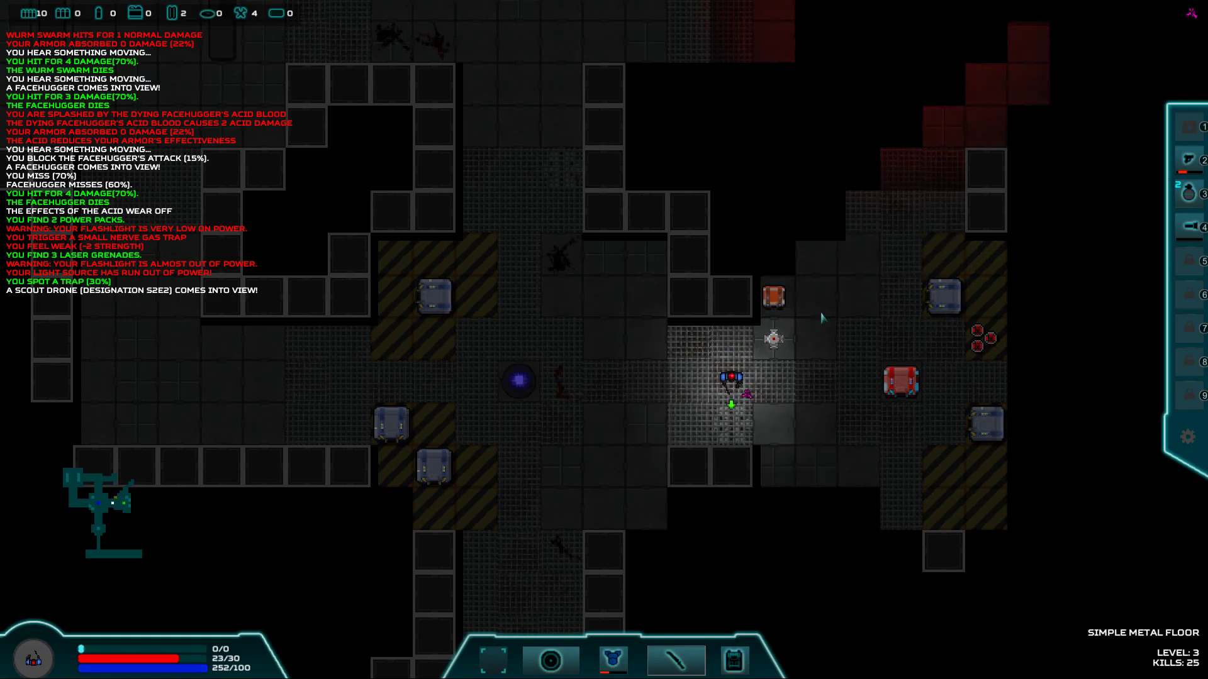
key(Right)
key(Right)
key(Right)
key(Right)
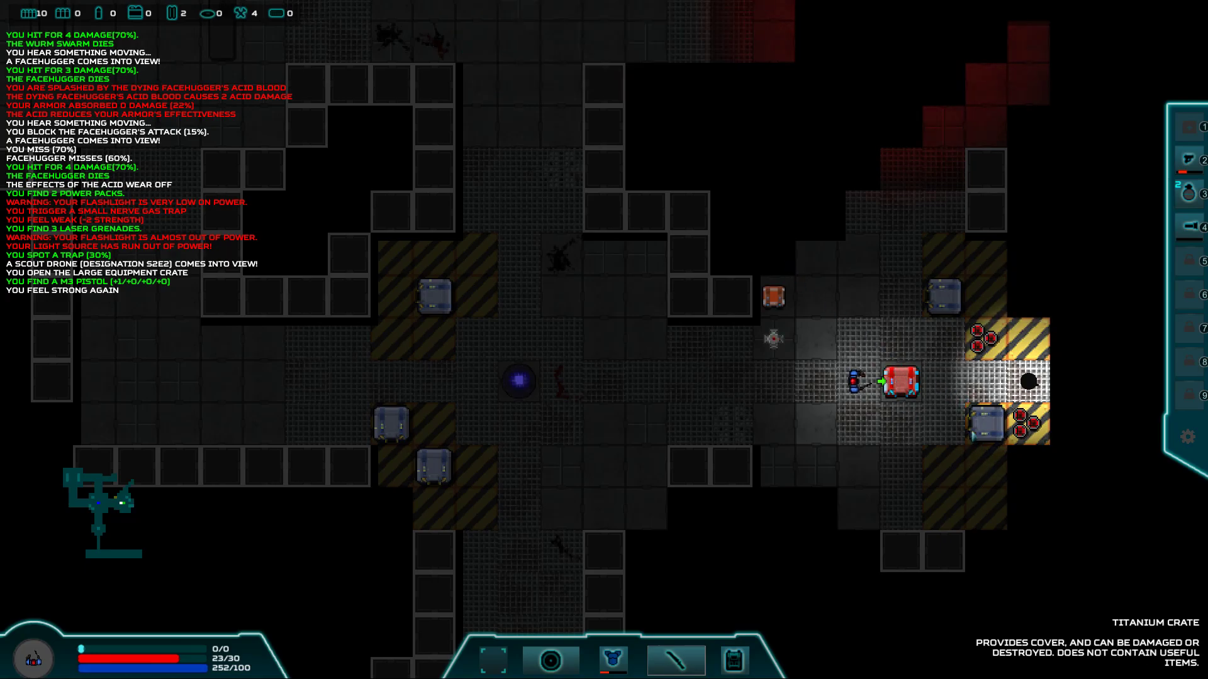
- Pick up the fully charged small flashlight (power 1000) and view the inventory
key(Up)
key(Up)
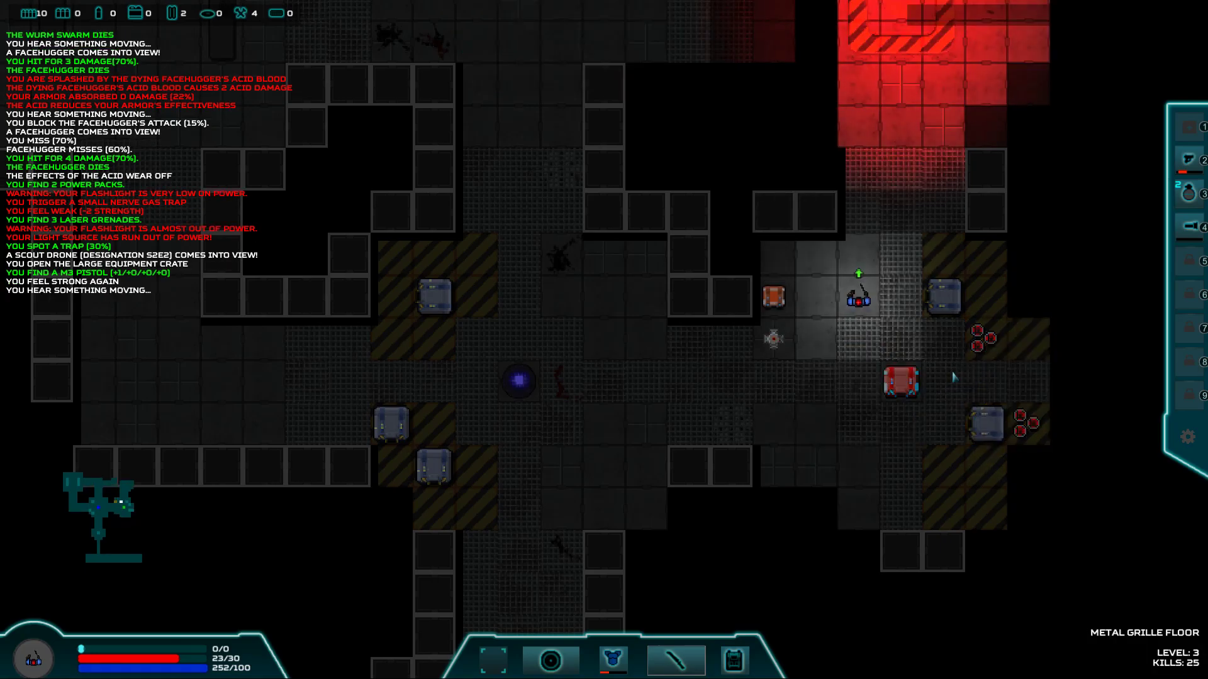
key(Left)
key(Left)
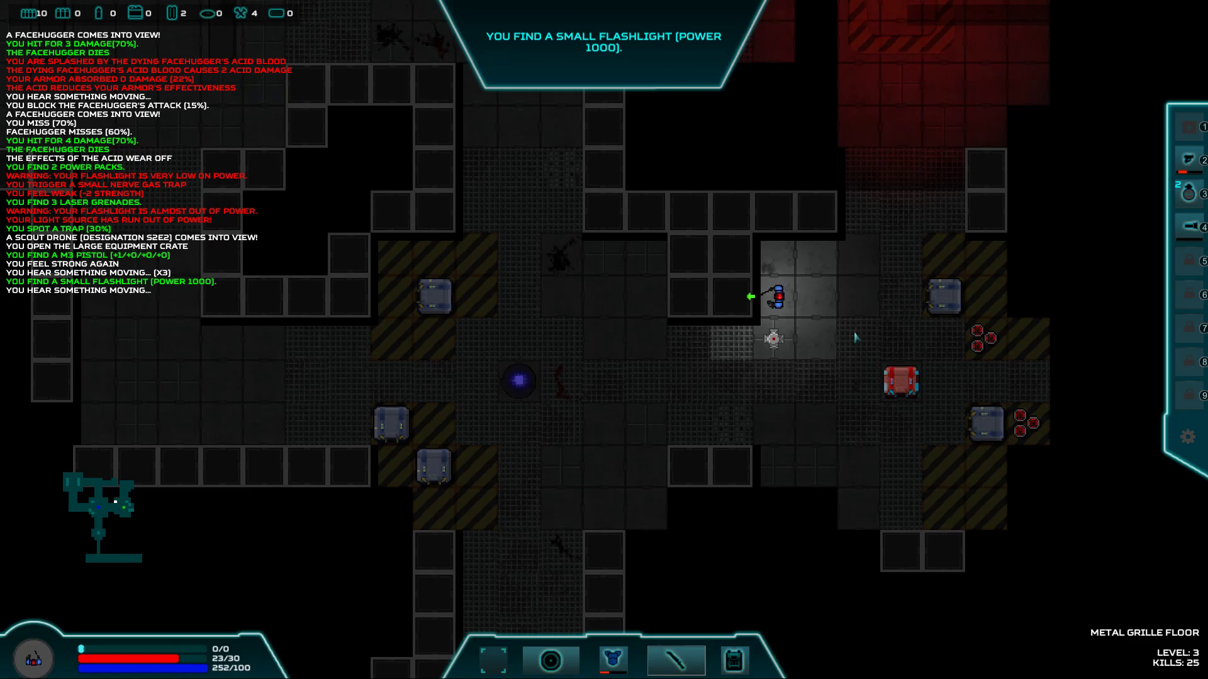
key(Right)
key(Up)
key(i)
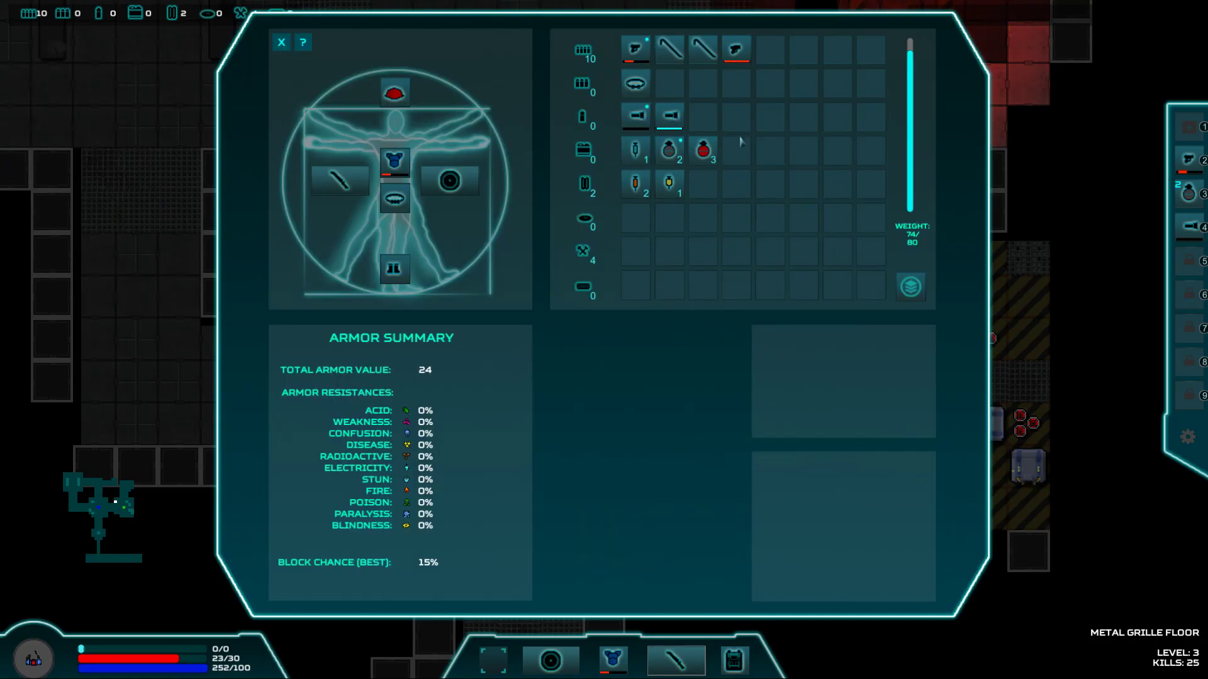
- Put the new 1000-power flashlight in a belt slot and close the inventory
click(669, 121)
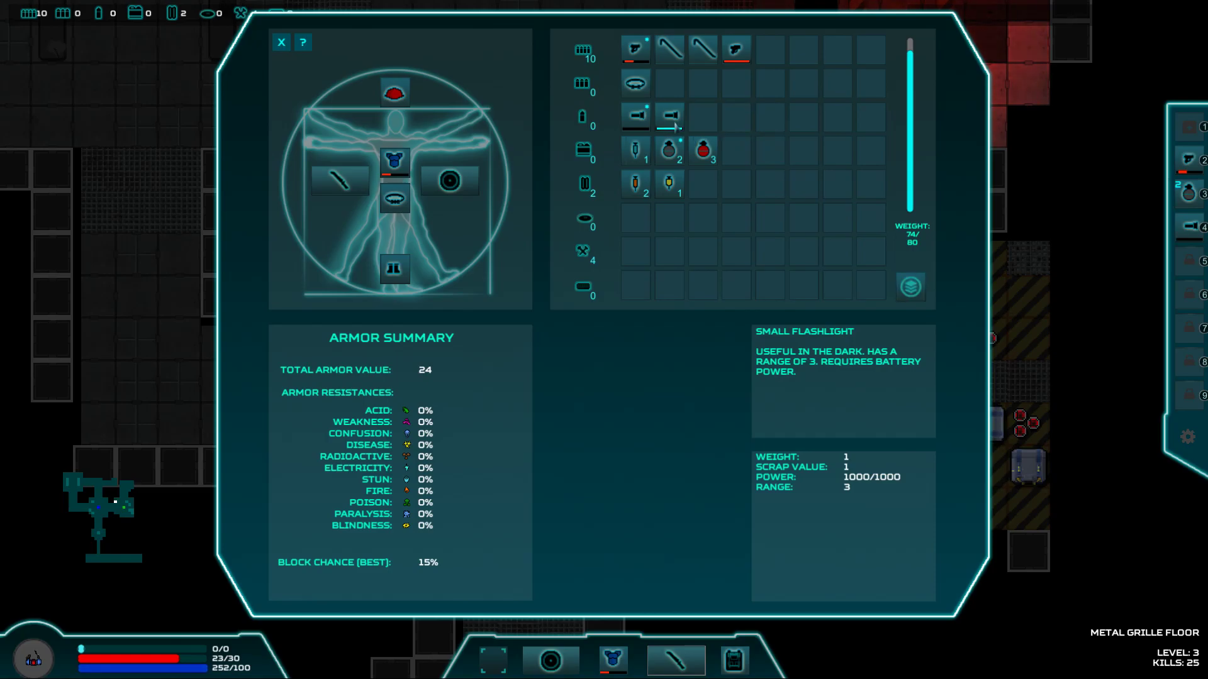
click(672, 121)
click(673, 123)
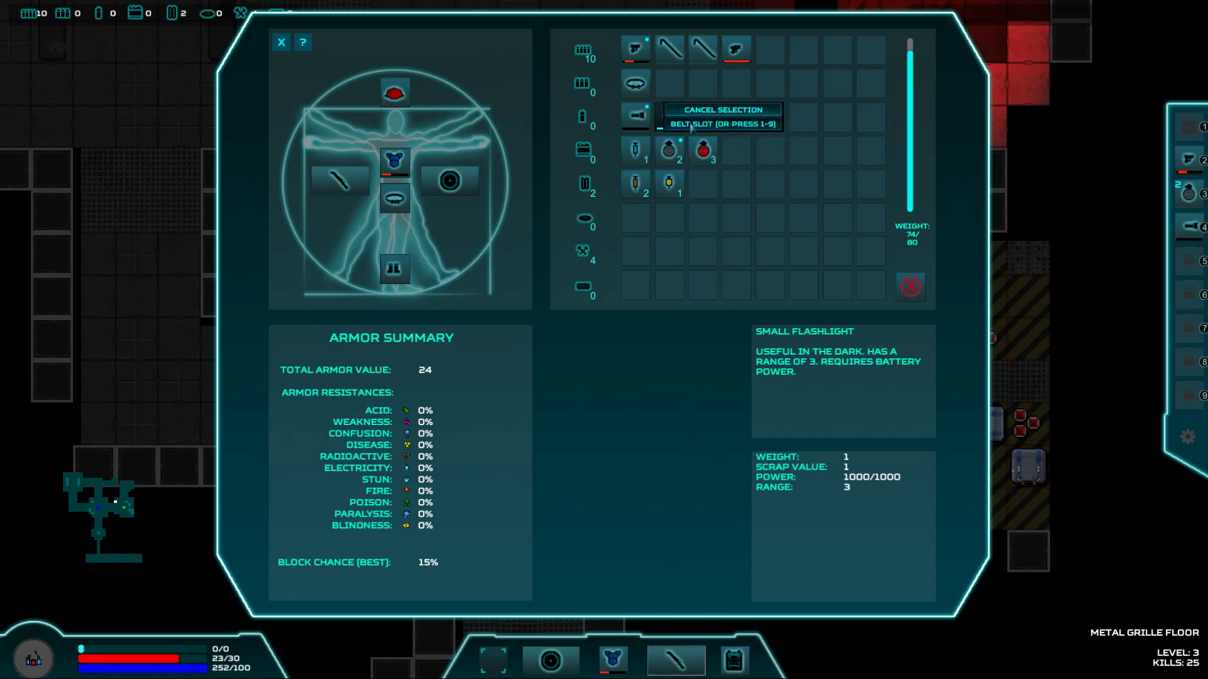
click(692, 123)
key(Escape)
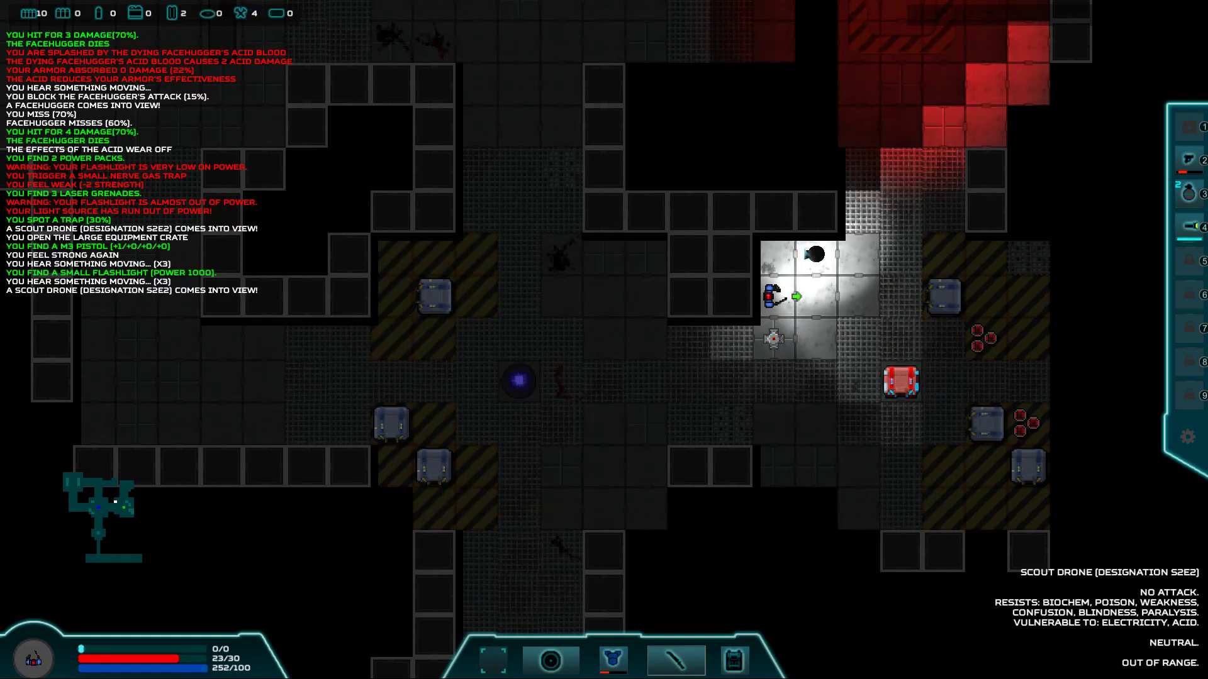
- Explore the red-lit room and stop beside the orange crate
click(899, 253)
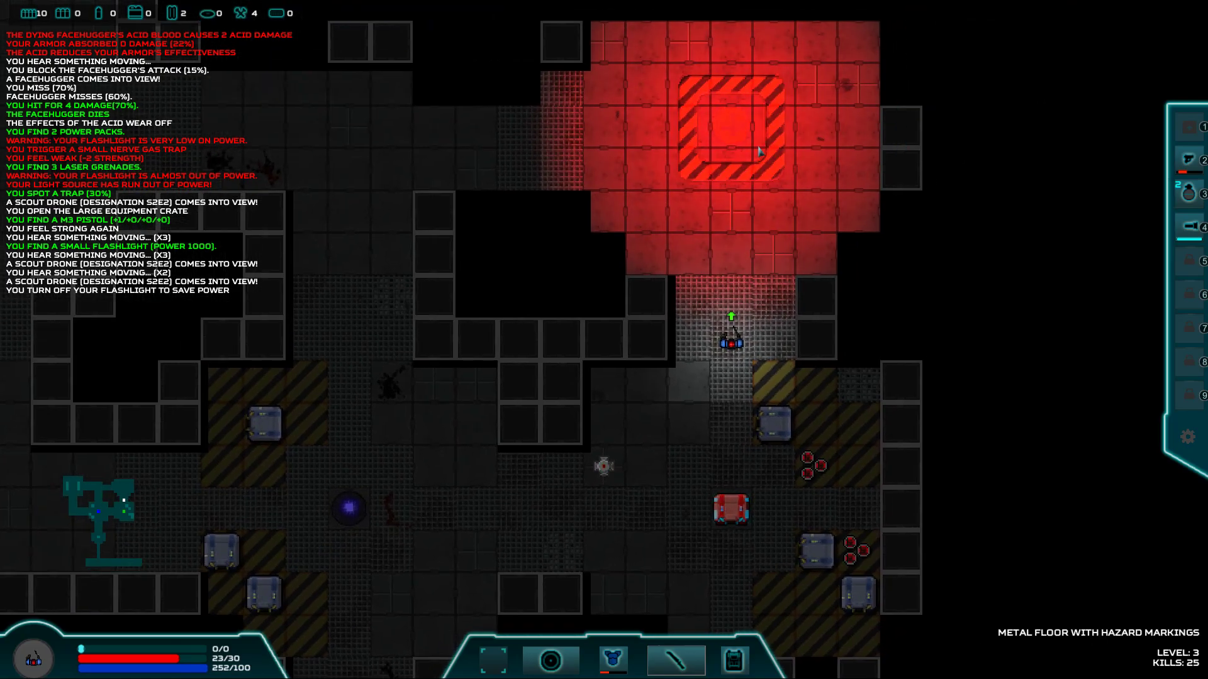
click(745, 145)
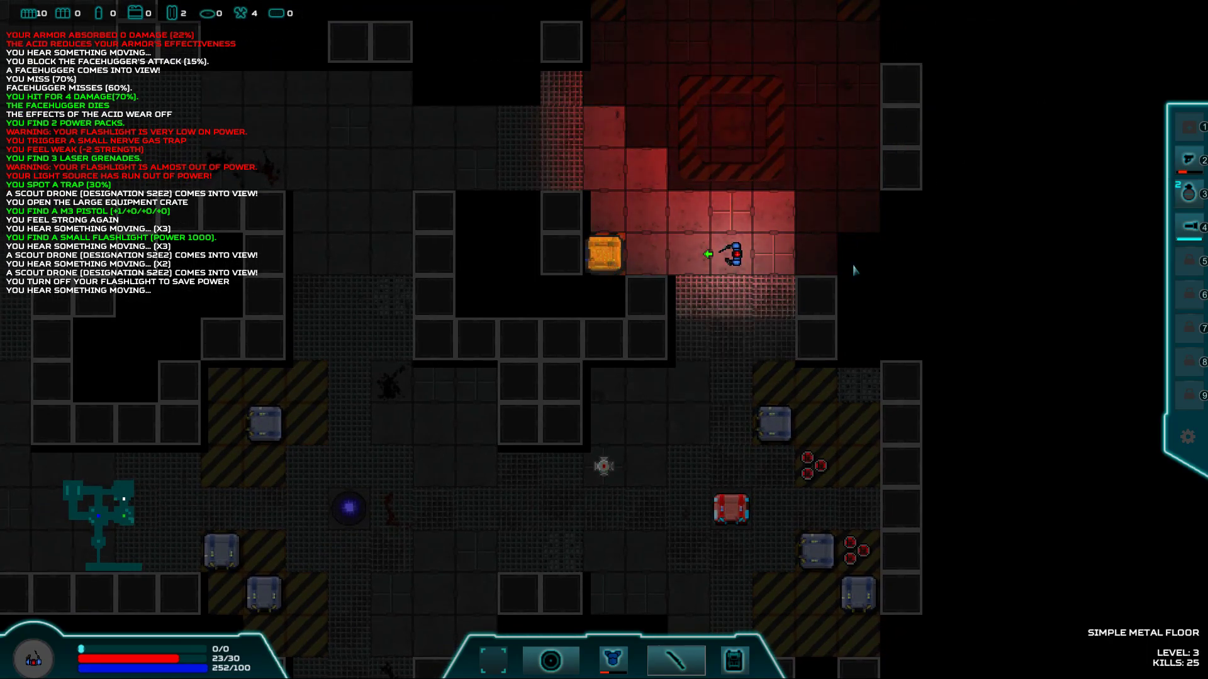
click(893, 268)
key(Up)
key(Up)
key(Up)
key(Up)
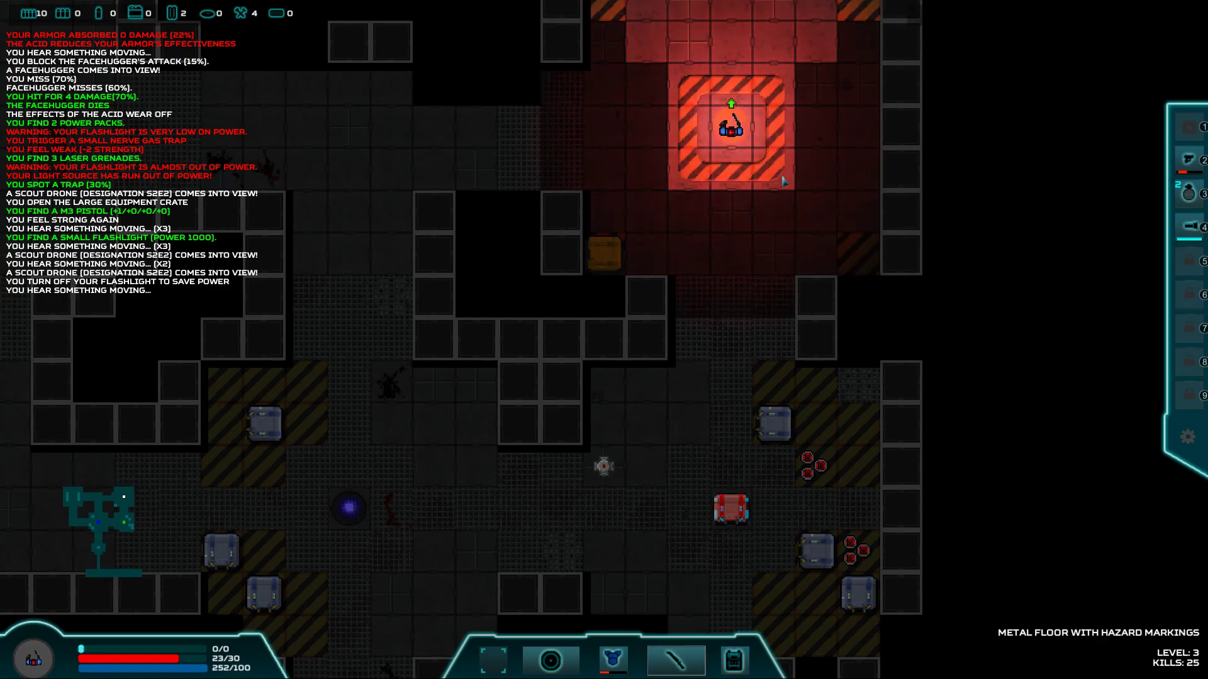
key(Up)
key(Up)
key(Up)
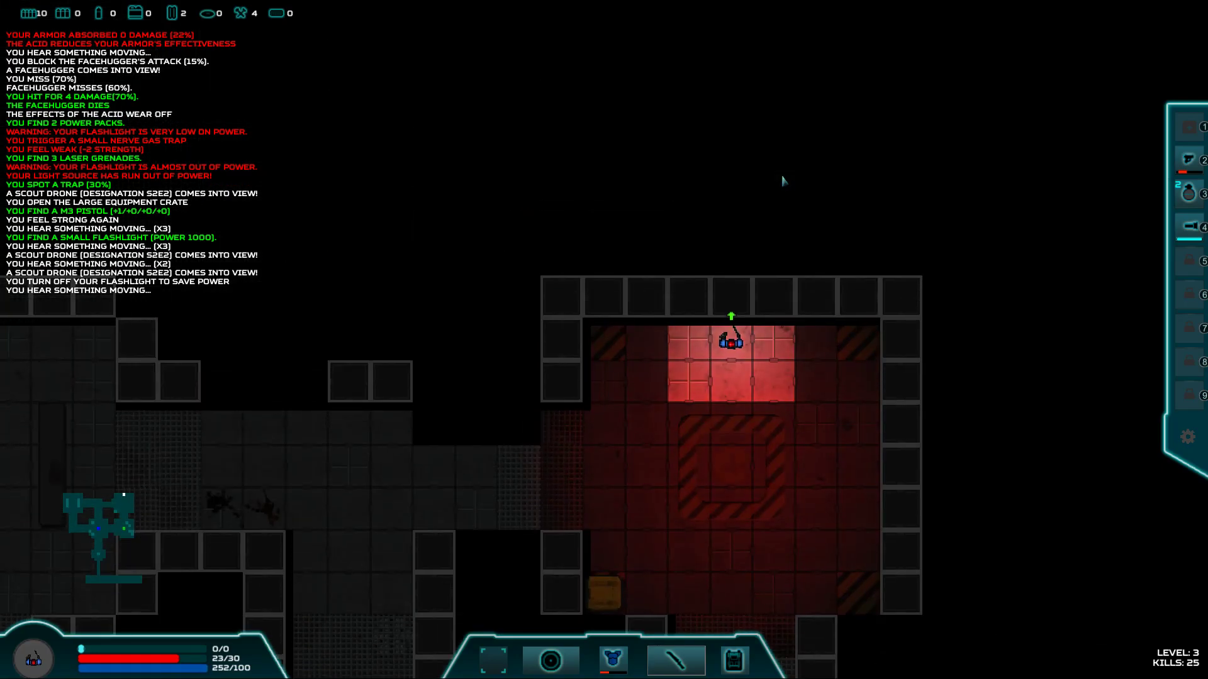
key(Down)
key(Down)
key(Down)
key(Down)
key(Down)
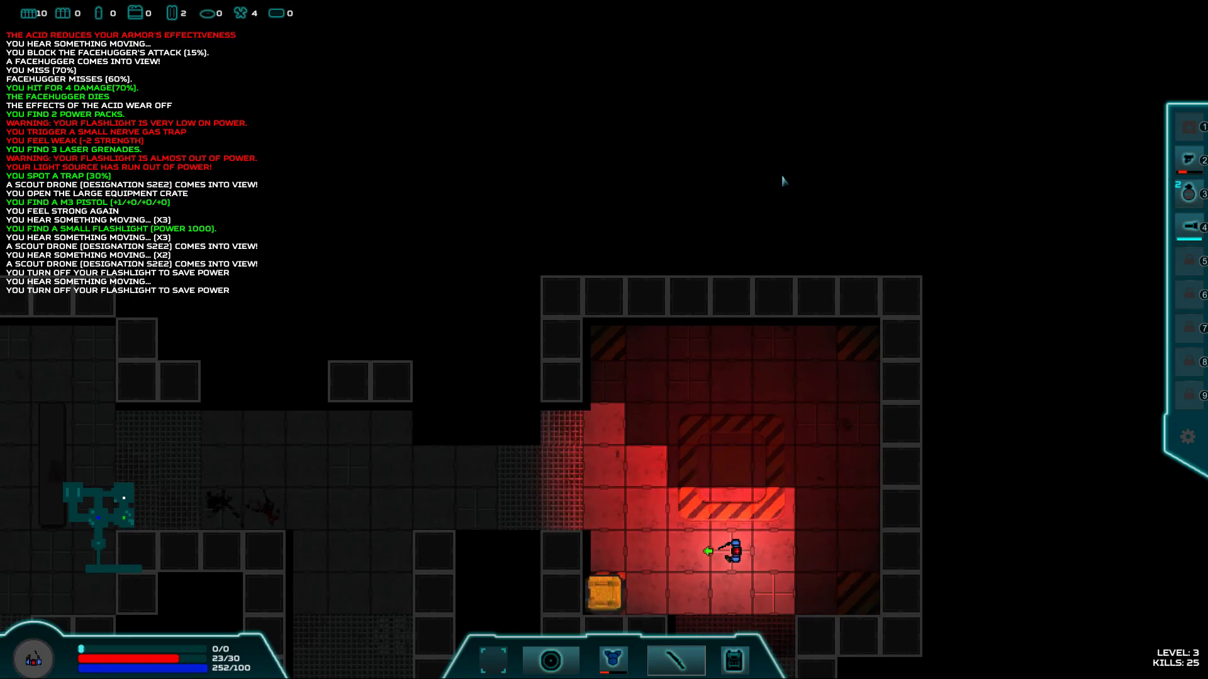
key(Down)
key(Left)
key(Left)
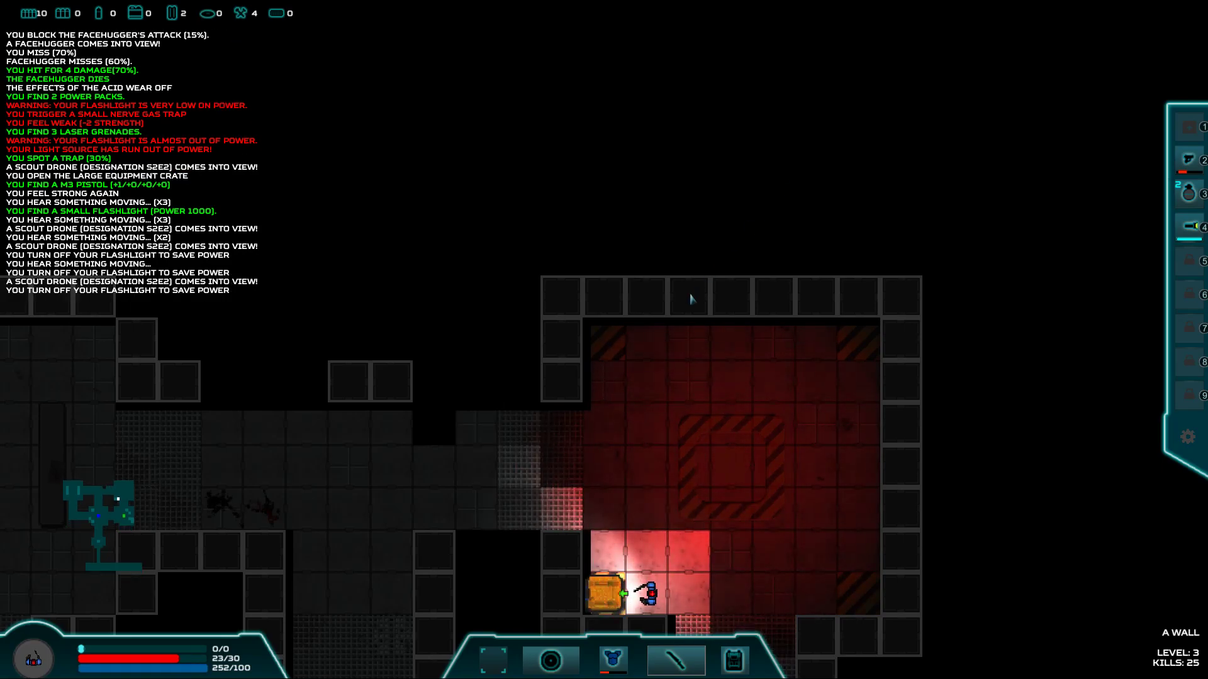
- Bring up the Controls reference from the pause menu
key(Escape)
key(Escape)
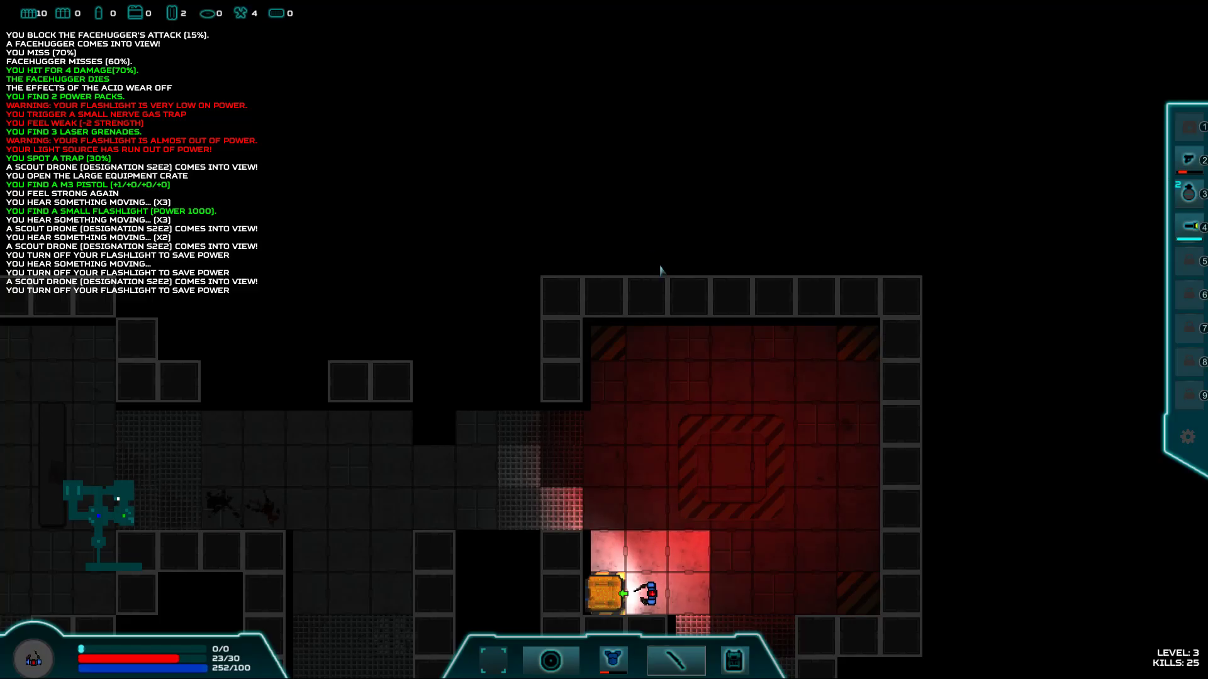
key(Escape)
click(939, 271)
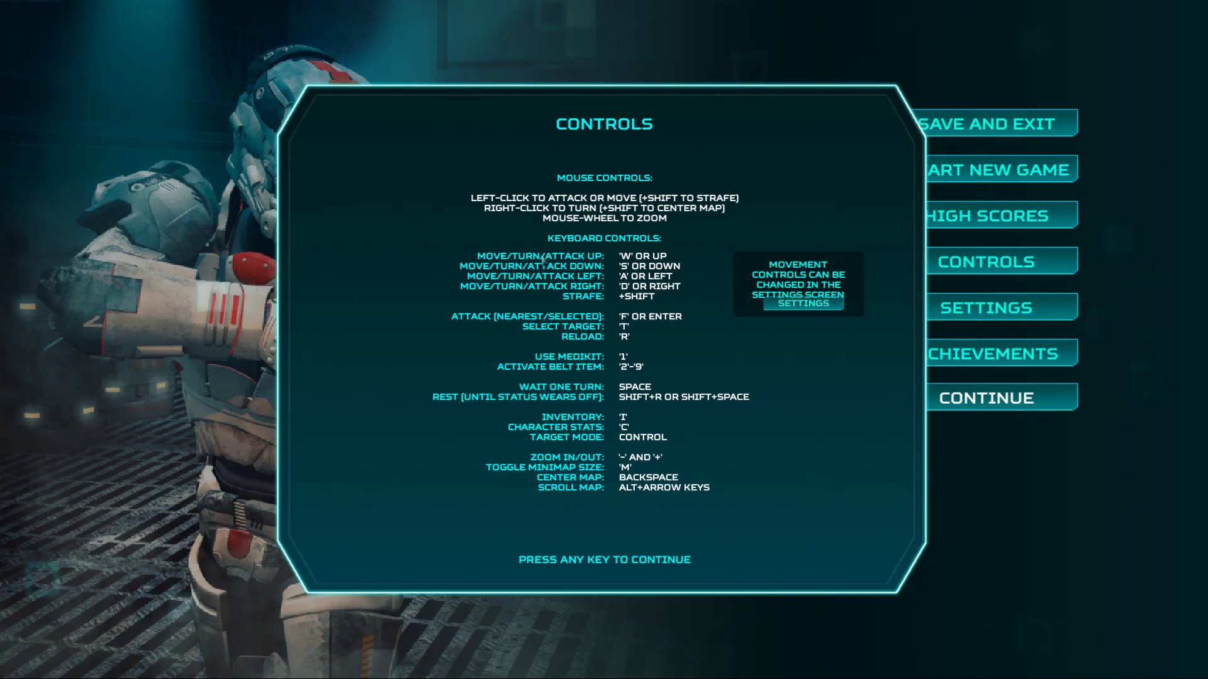
- Return down past the red crate into the crate room and attack the facehugger
key(Escape)
key(Escape)
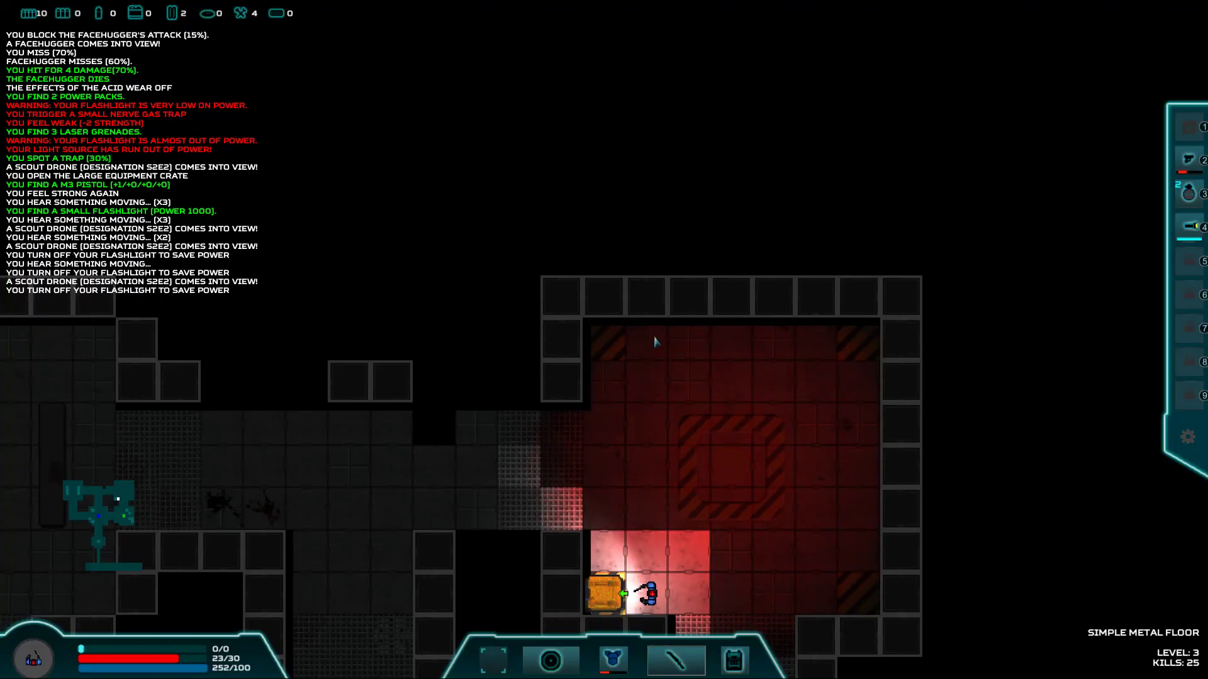
key(Right)
key(Right)
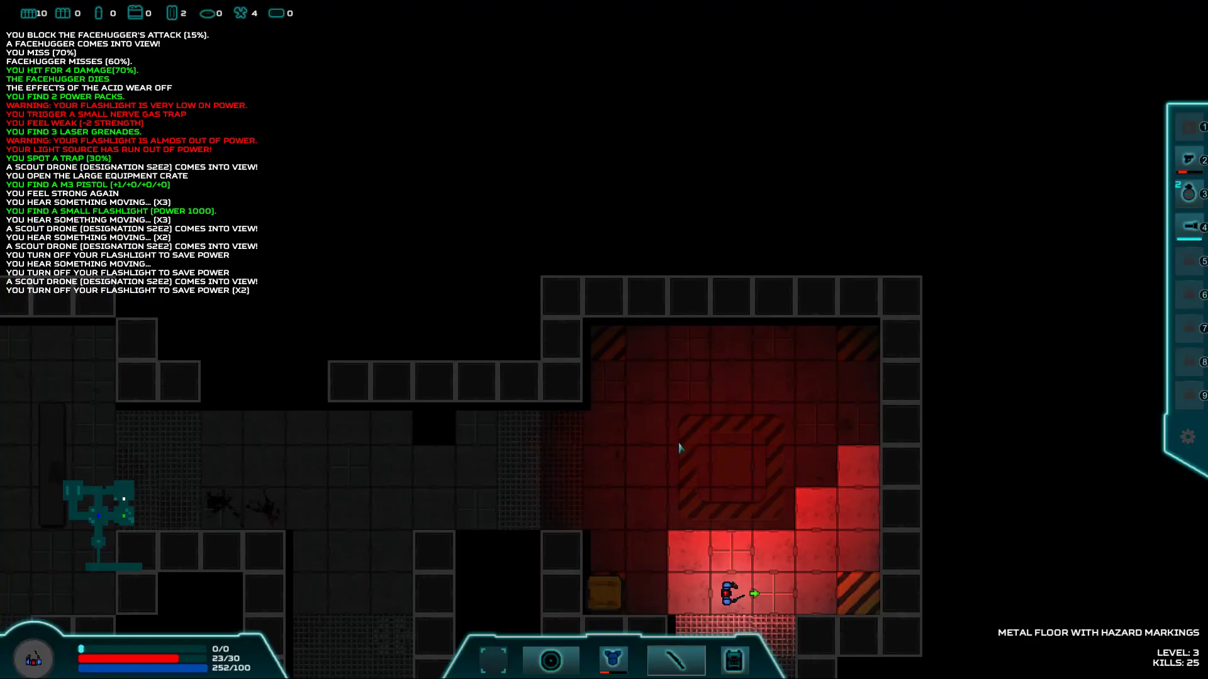
key(Down)
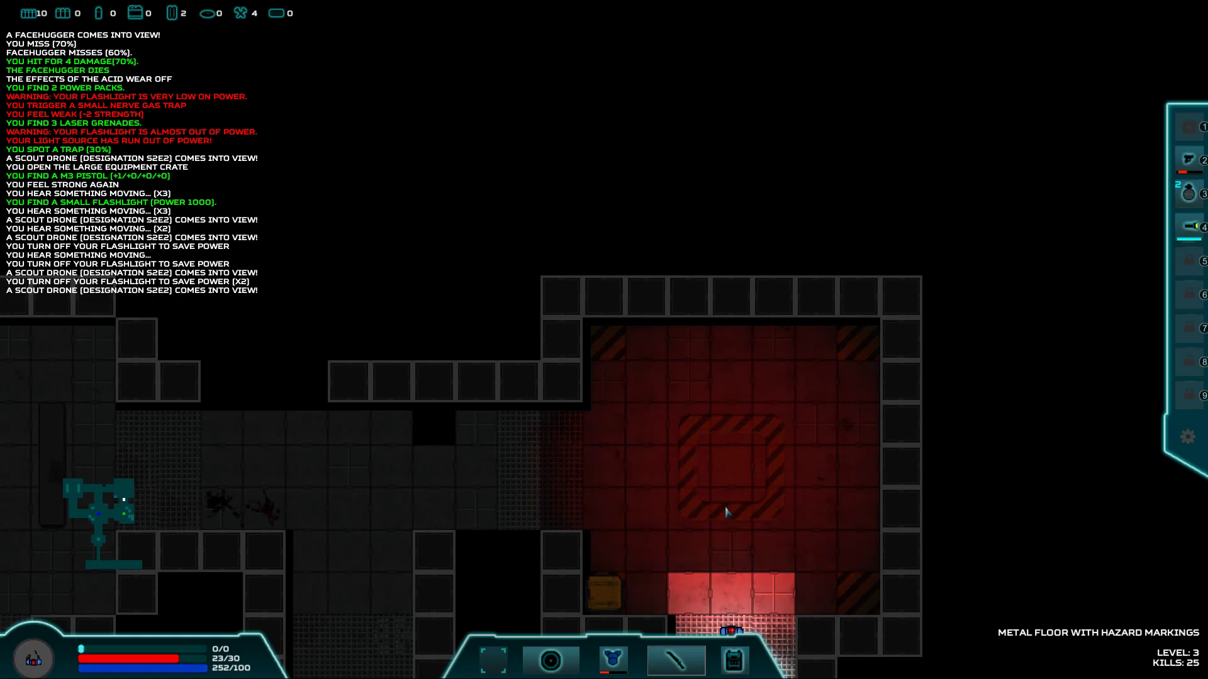
key(Down)
key(Down)
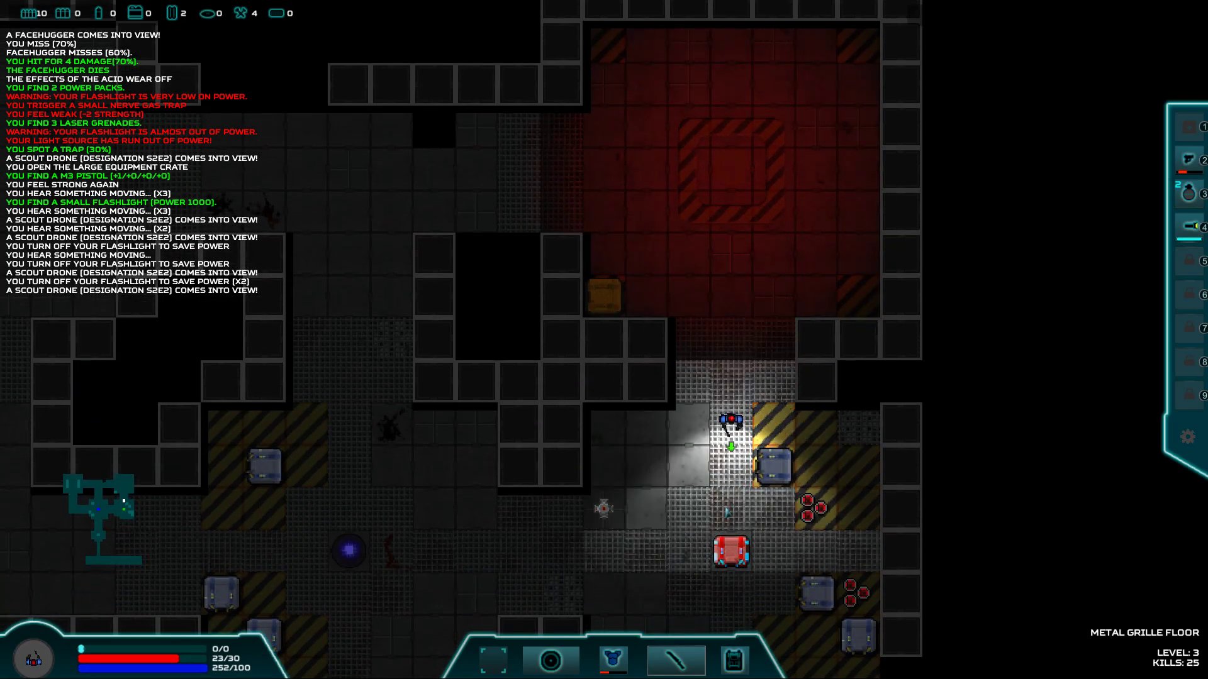
key(Down)
key(Down)
key(Left)
key(Down)
key(Down)
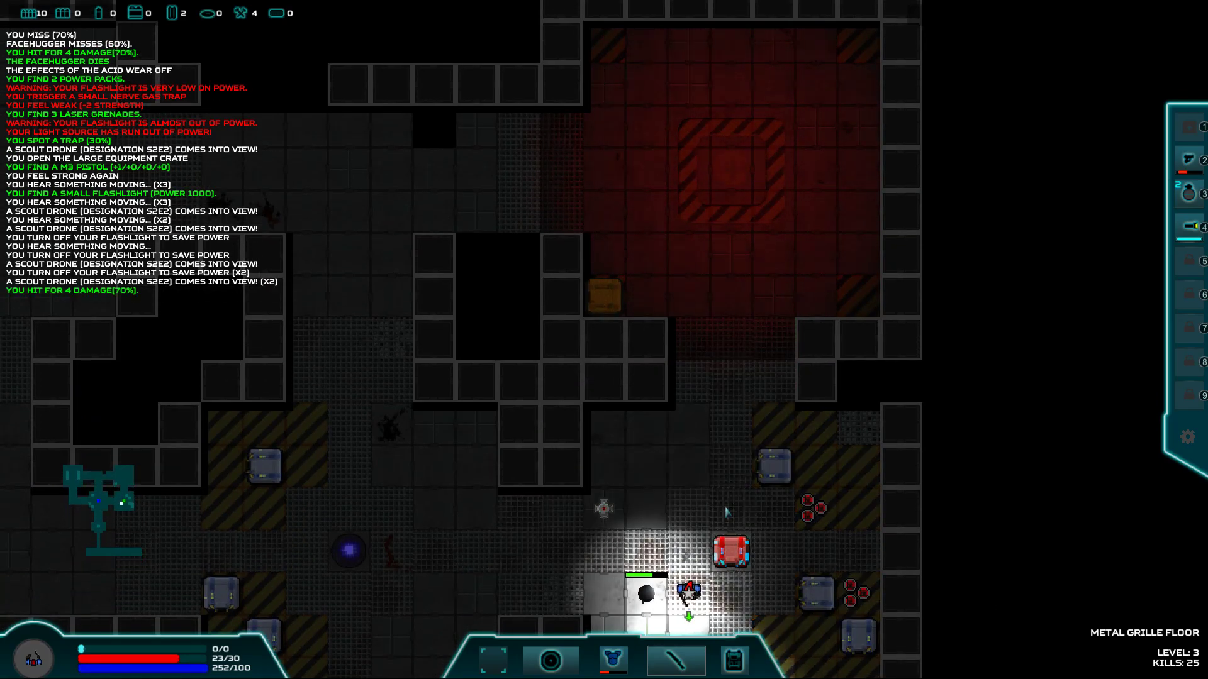
key(Down)
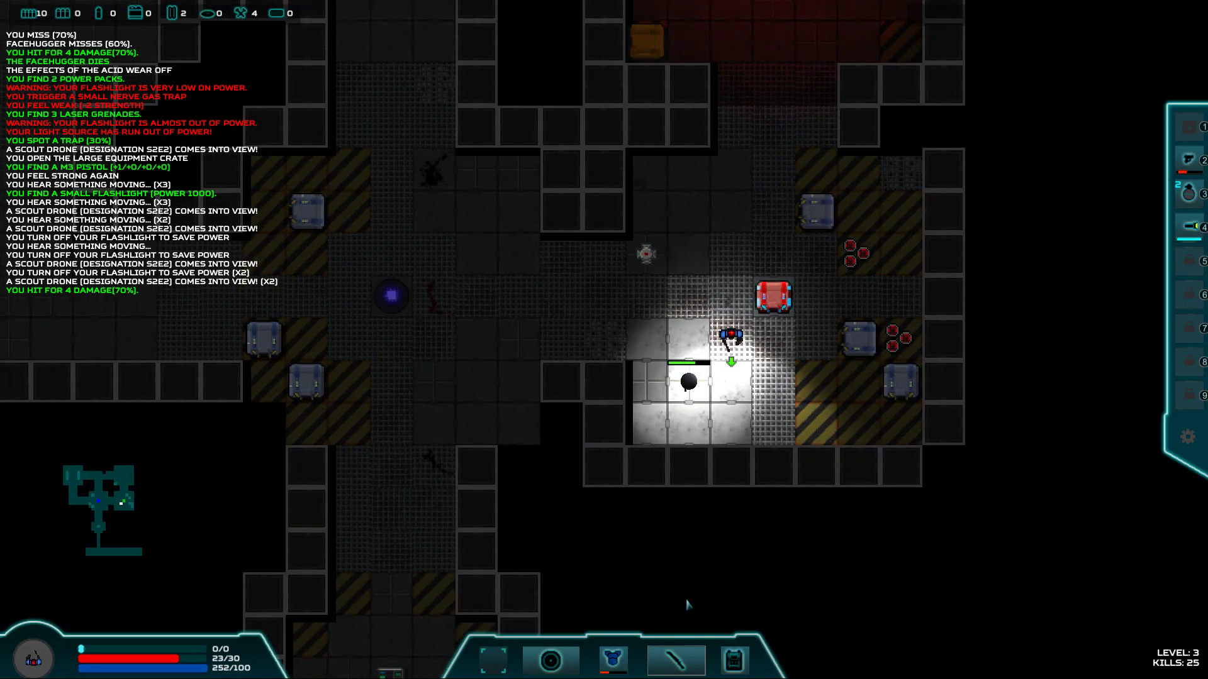
- Walk left onto the blue teleporter and activate it to descend to level 4
key(Left)
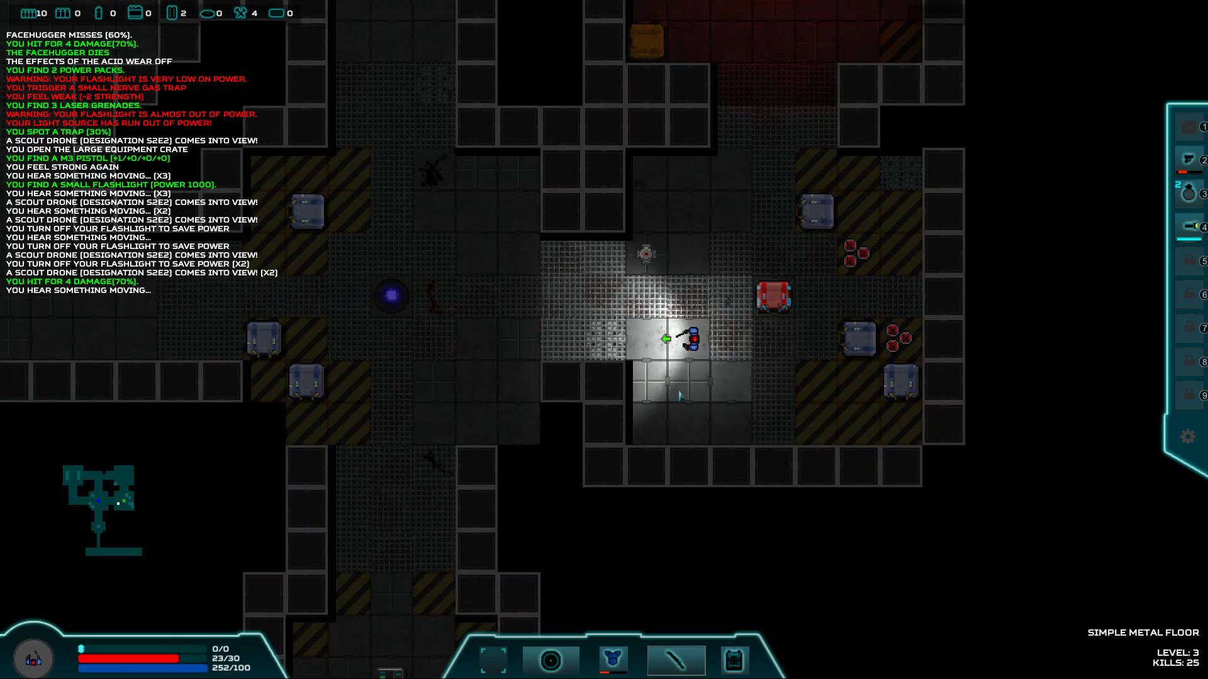
key(Left)
key(Left)
key(Left)
key(Left)
key(Left)
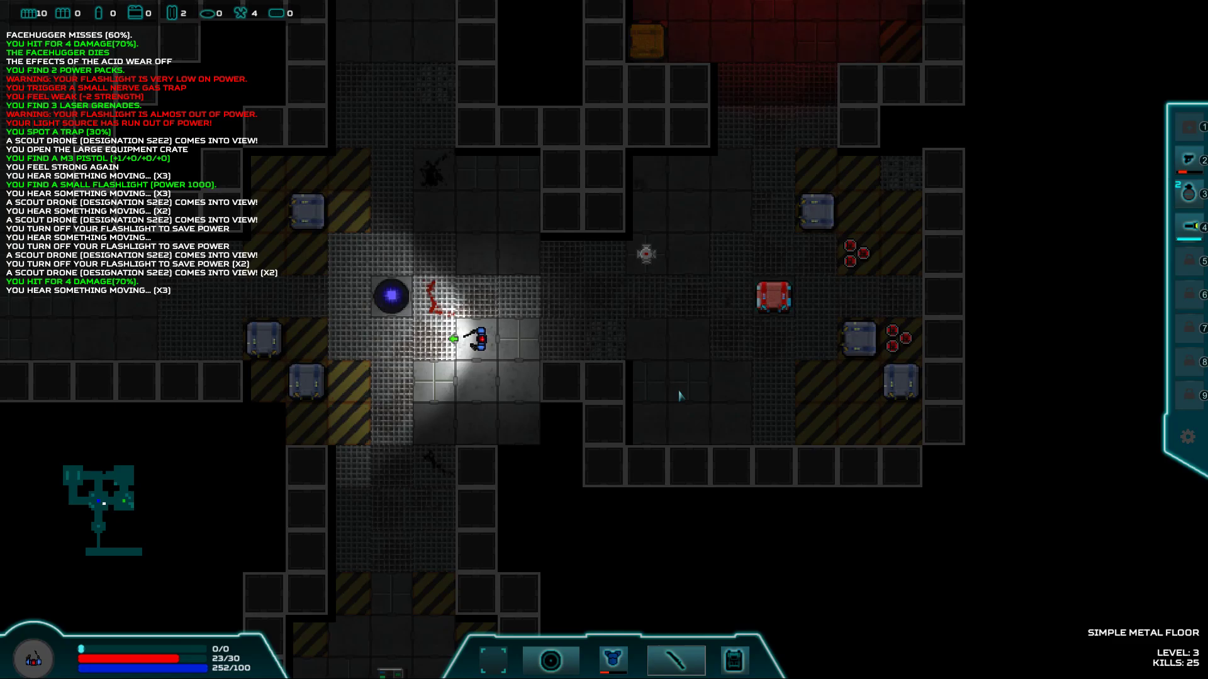
key(Left)
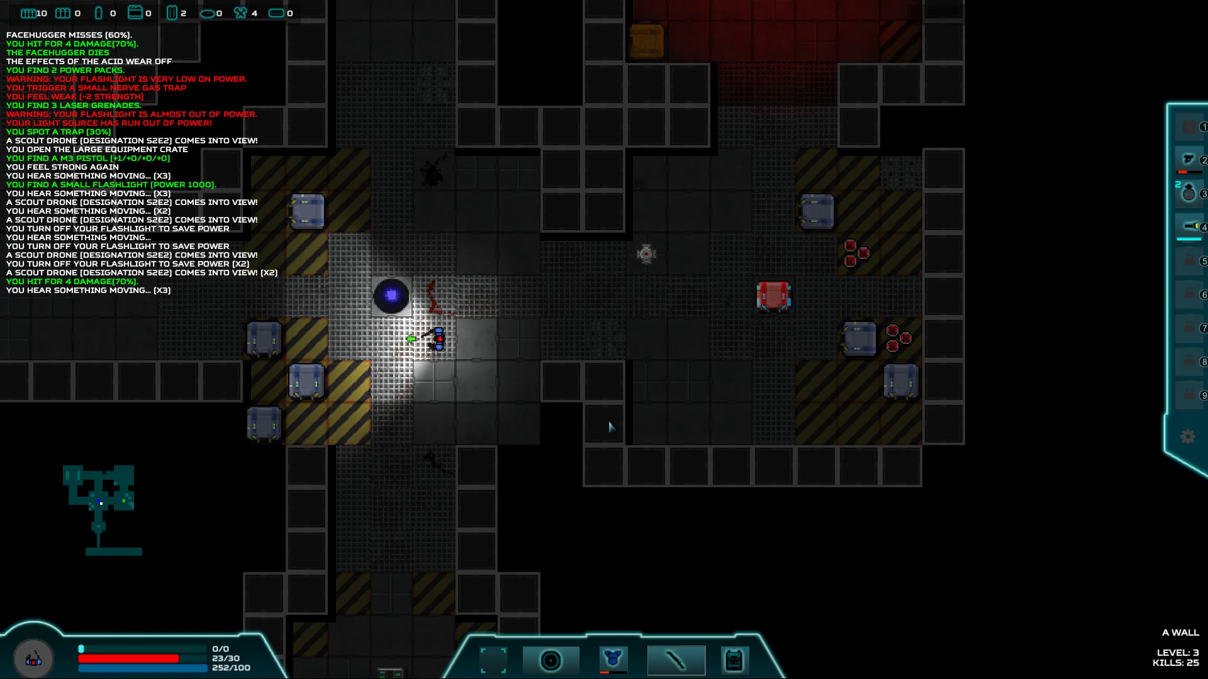
key(Left)
key(Up)
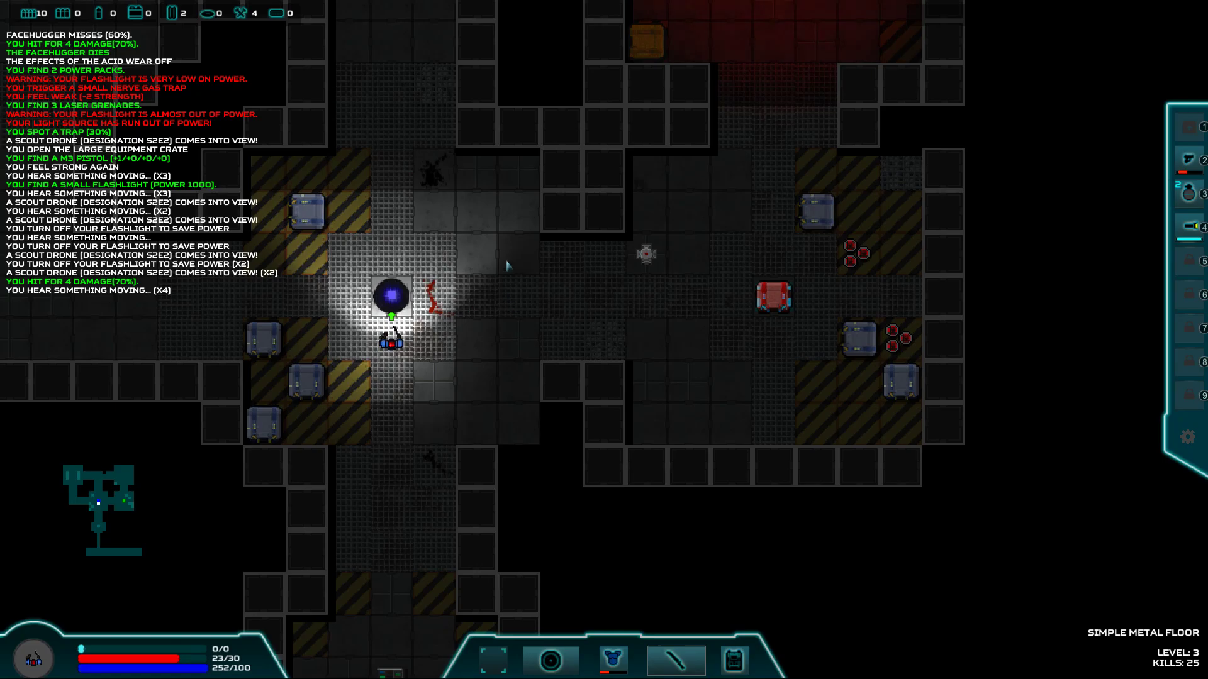
key(Up)
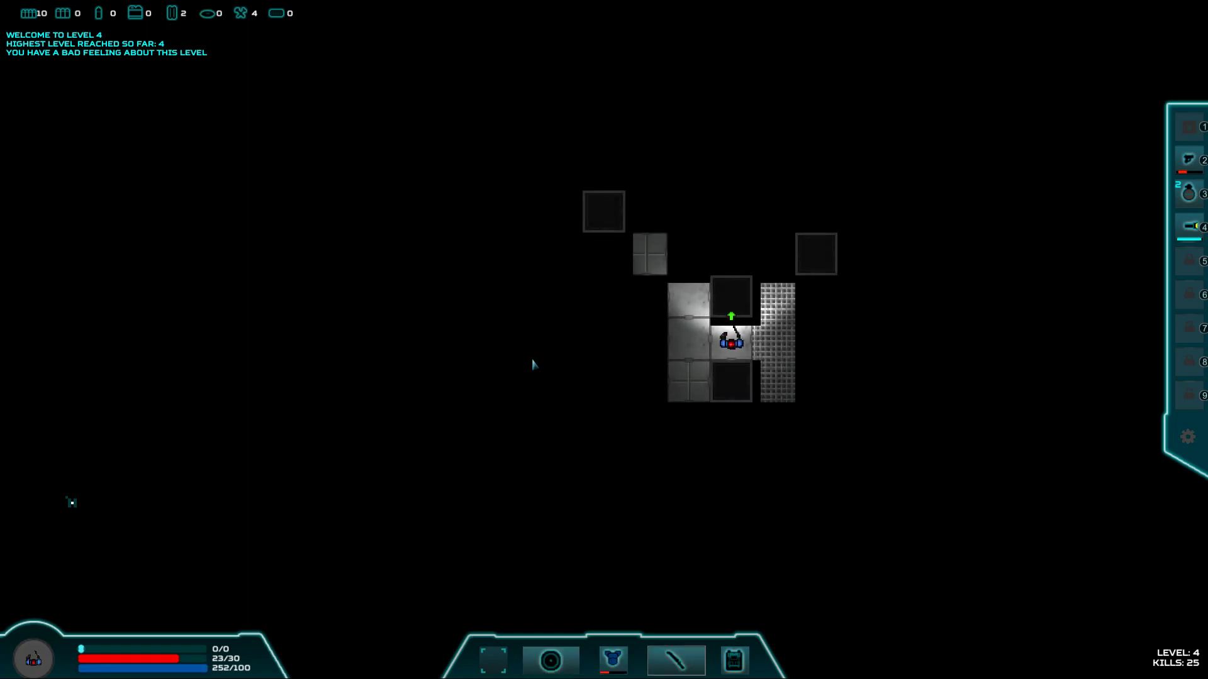
- Accept the security terminal's kill-one-facehugger mission and head down the corridor to the Green Facehugger
click(653, 347)
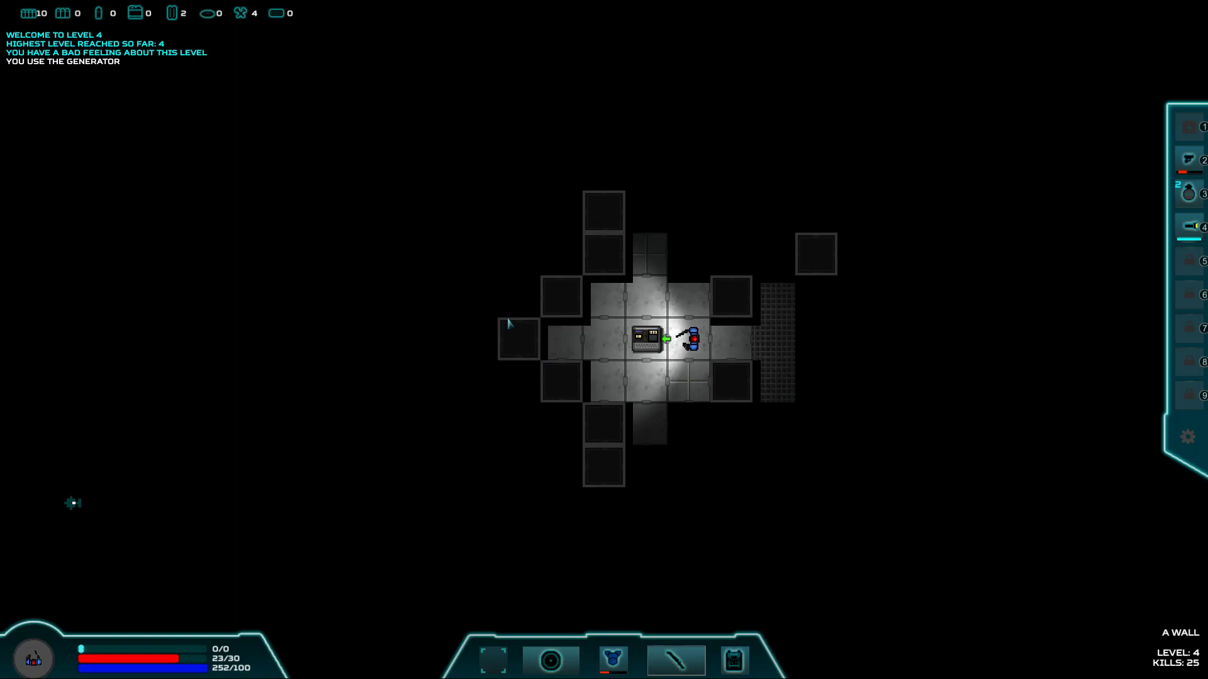
click(780, 350)
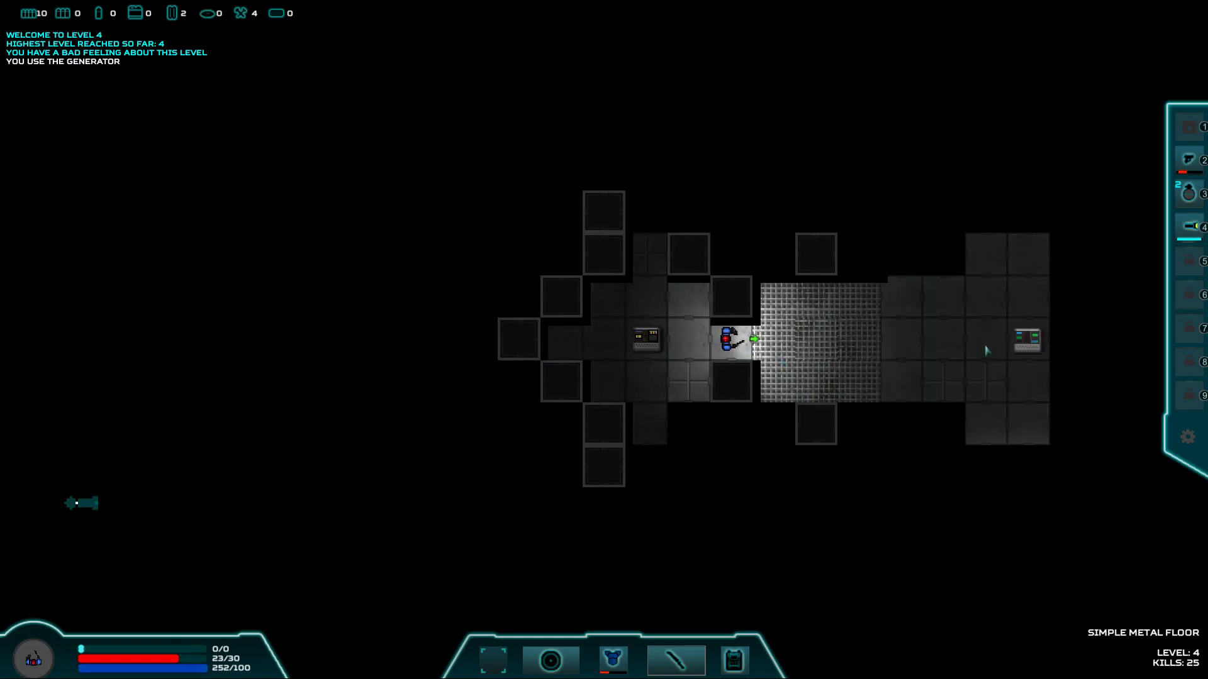
click(1027, 342)
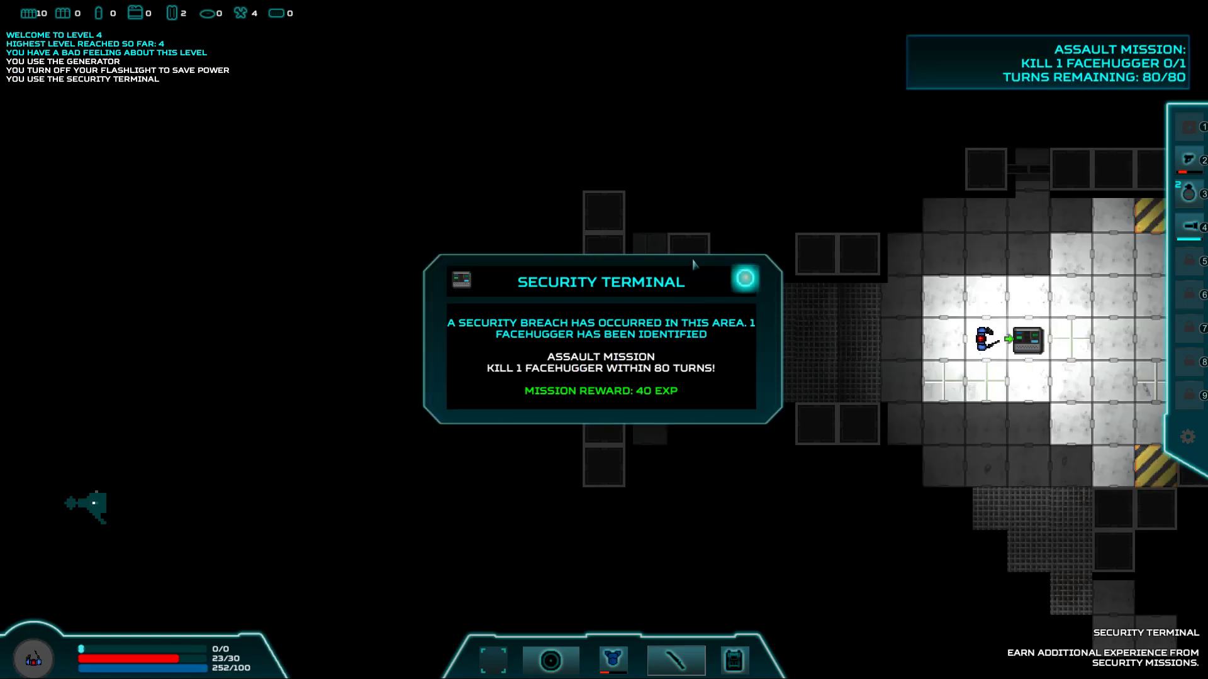
click(746, 279)
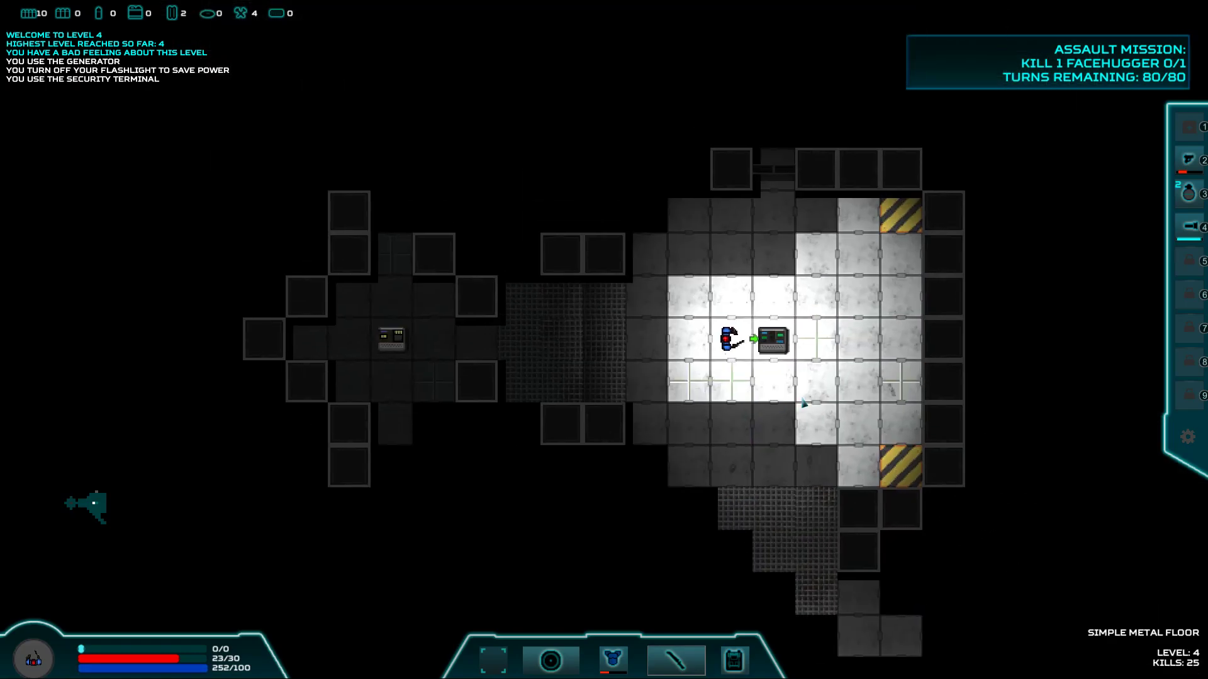
click(825, 561)
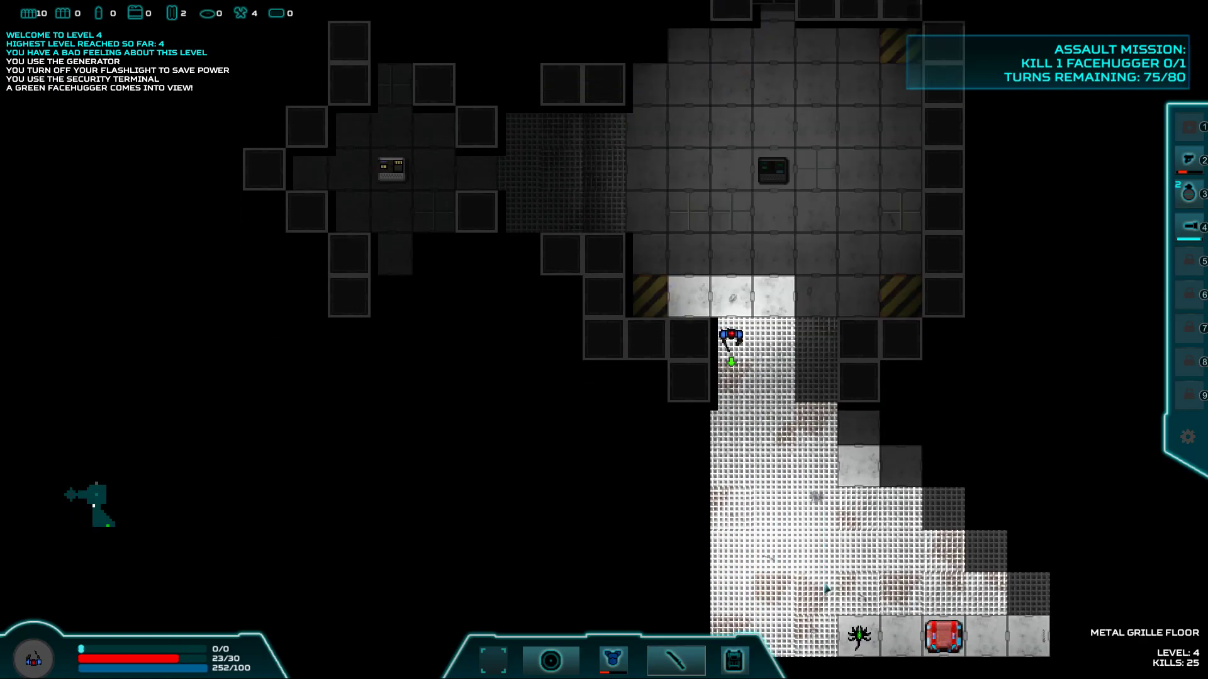
- Shoot the Green Facehugger with the pistol, completing the assault mission for 40 experience
click(1187, 160)
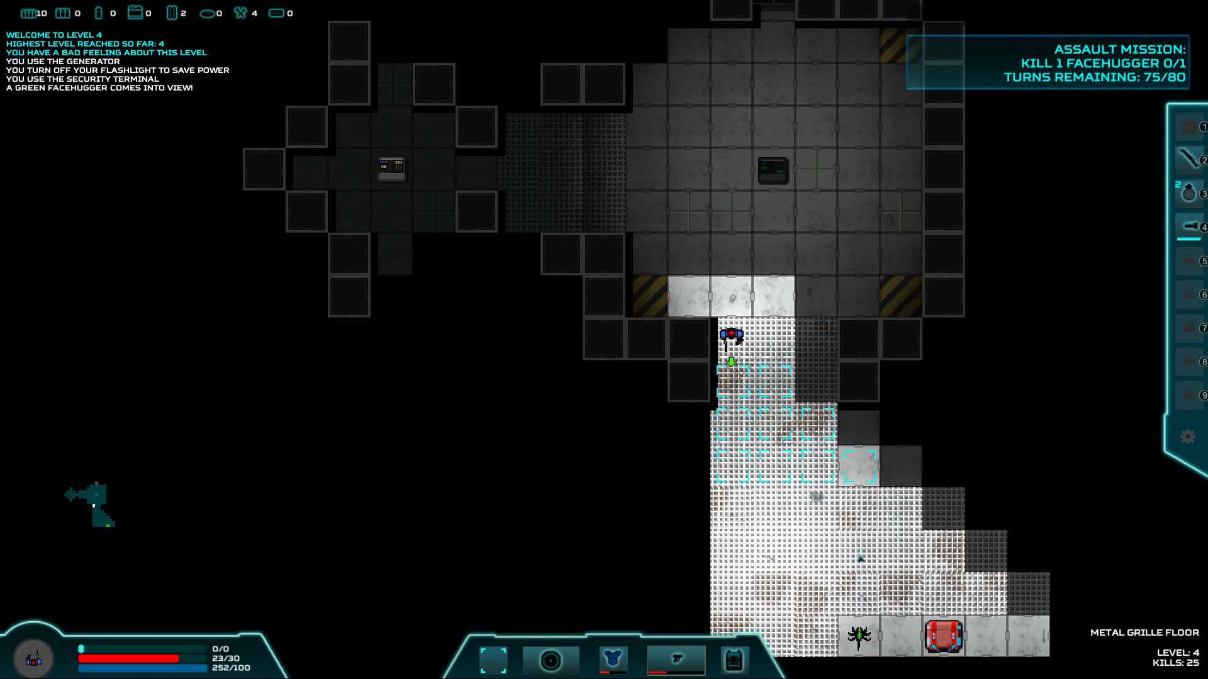
key(Down)
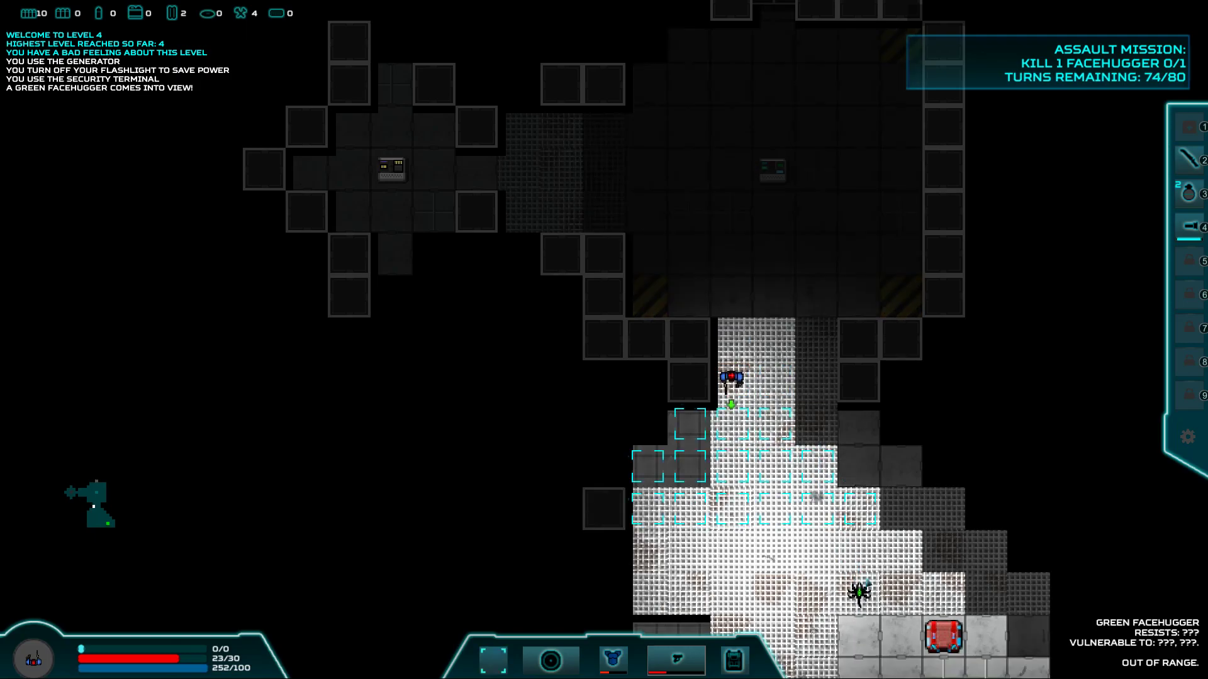
key(Down)
click(856, 543)
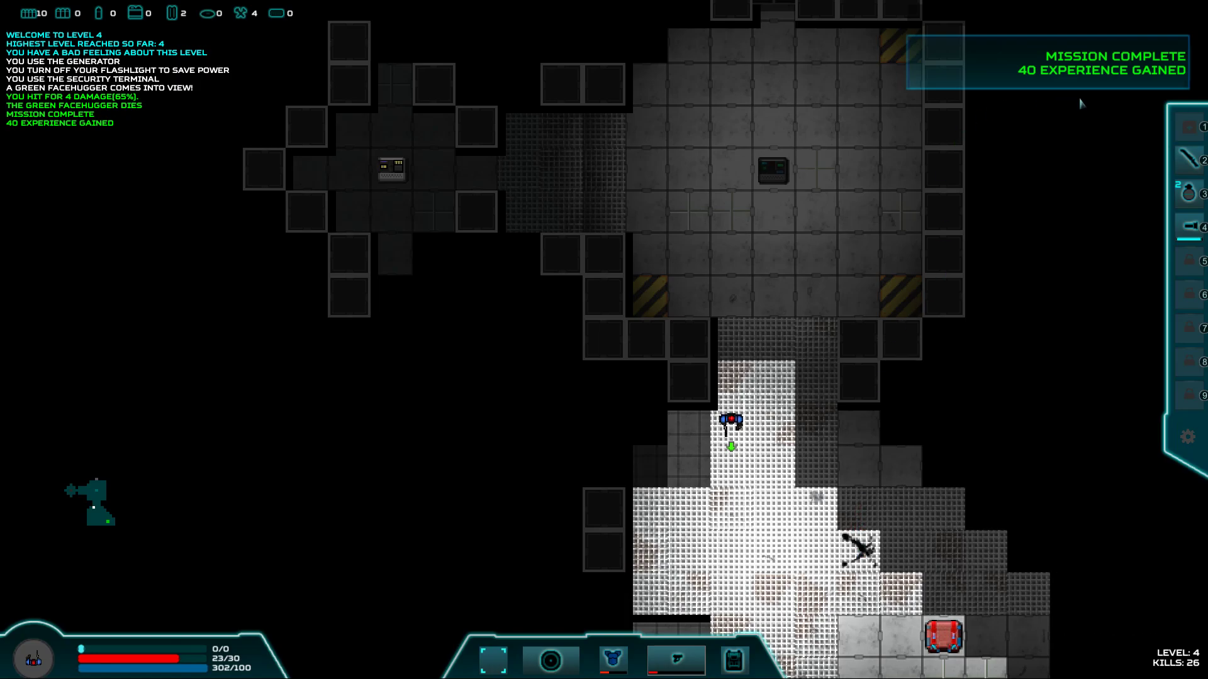
- Switch back to the melee weapon and move down and right toward the crate room
click(1189, 159)
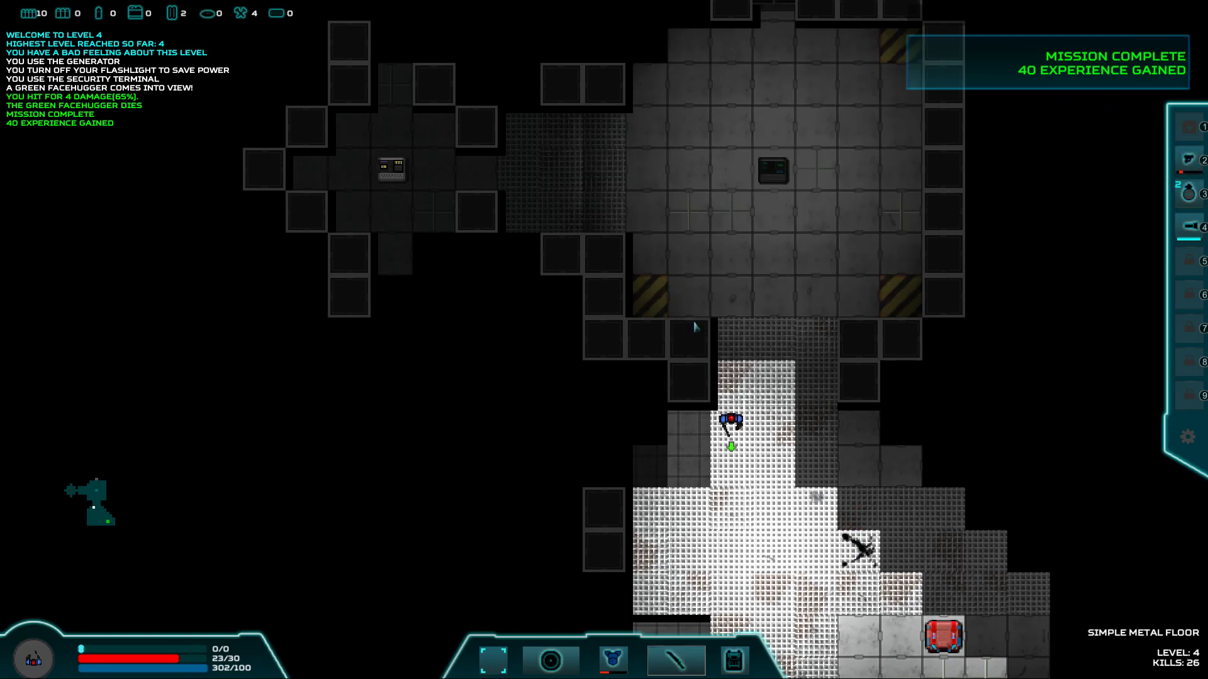
key(Down)
key(Down)
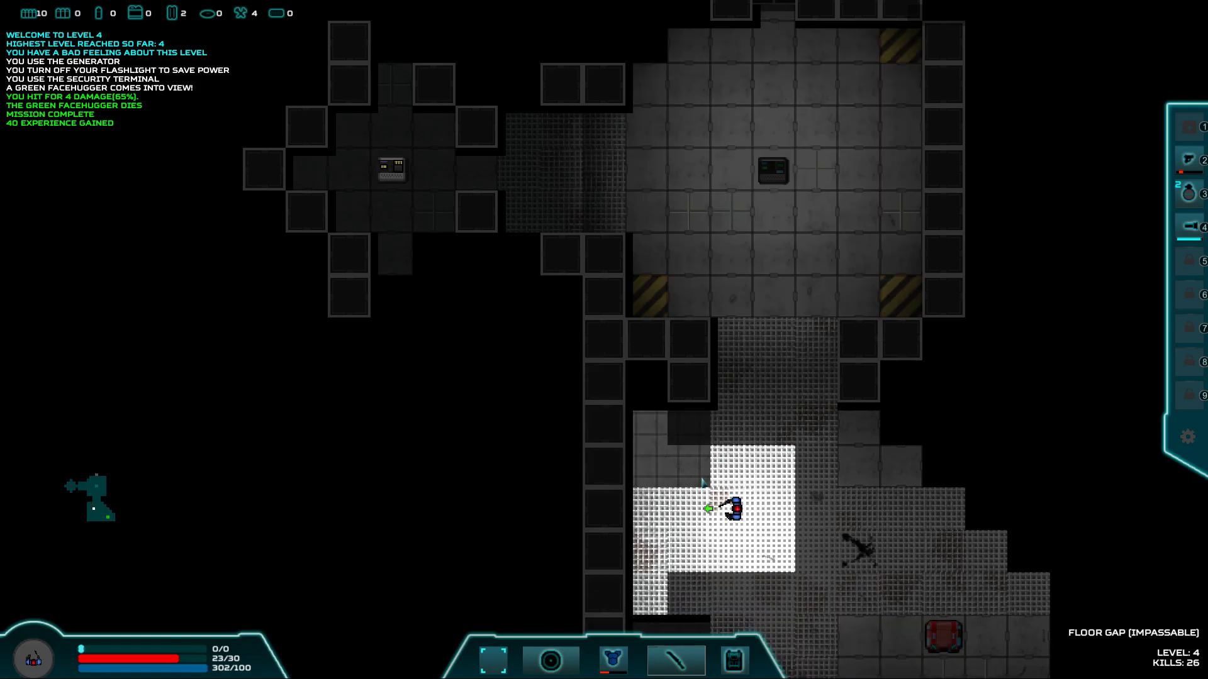
key(Right)
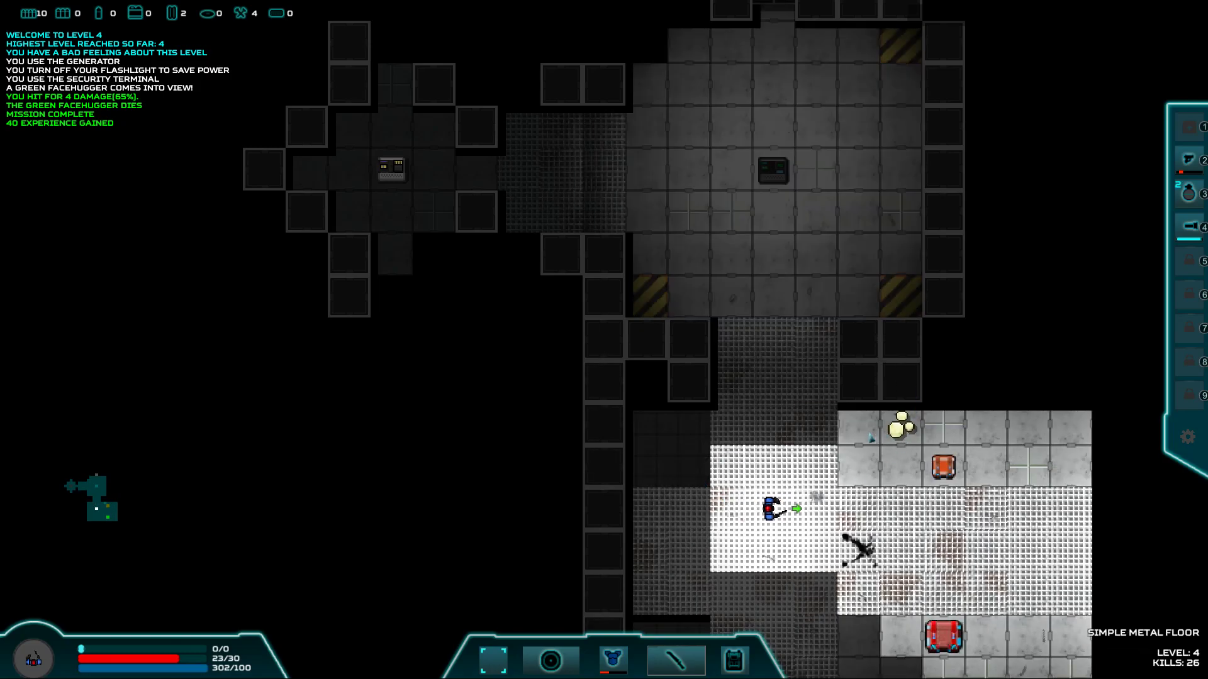
- Loot the crates, obtaining a Standard Medikit and a PP-2000 Machine Pistol
key(Up)
key(Right)
key(Right)
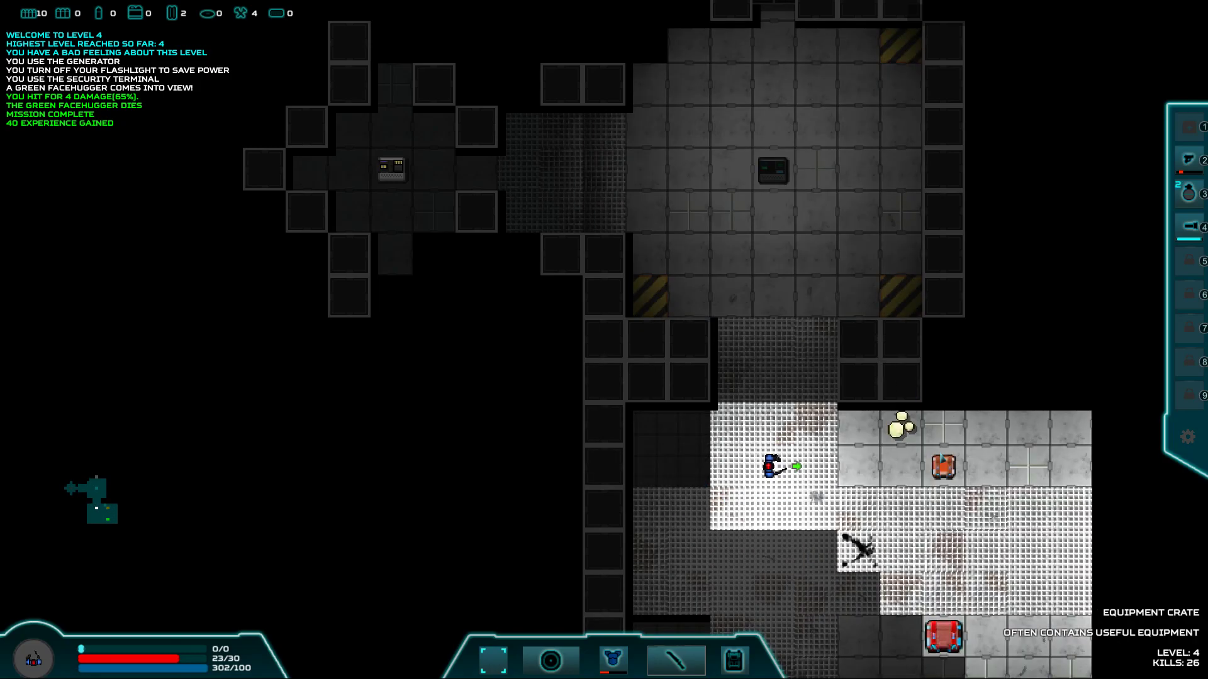
key(Right)
key(Right)
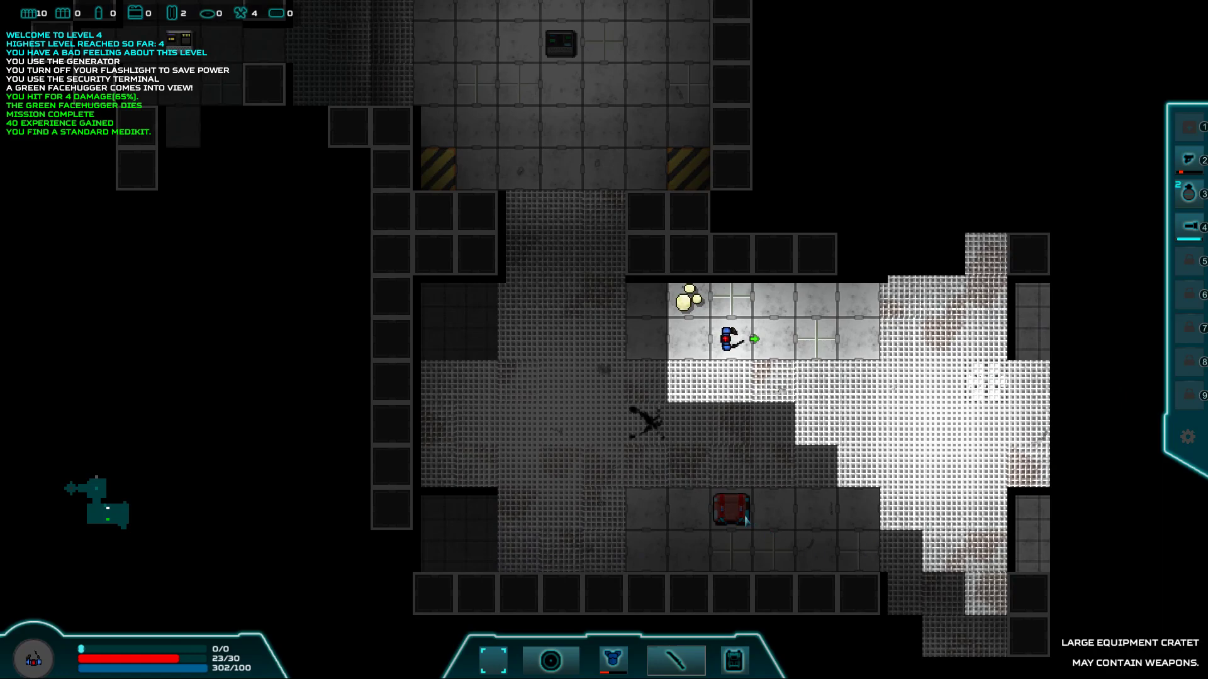
key(Down)
key(Down)
key(Down)
key(Down)
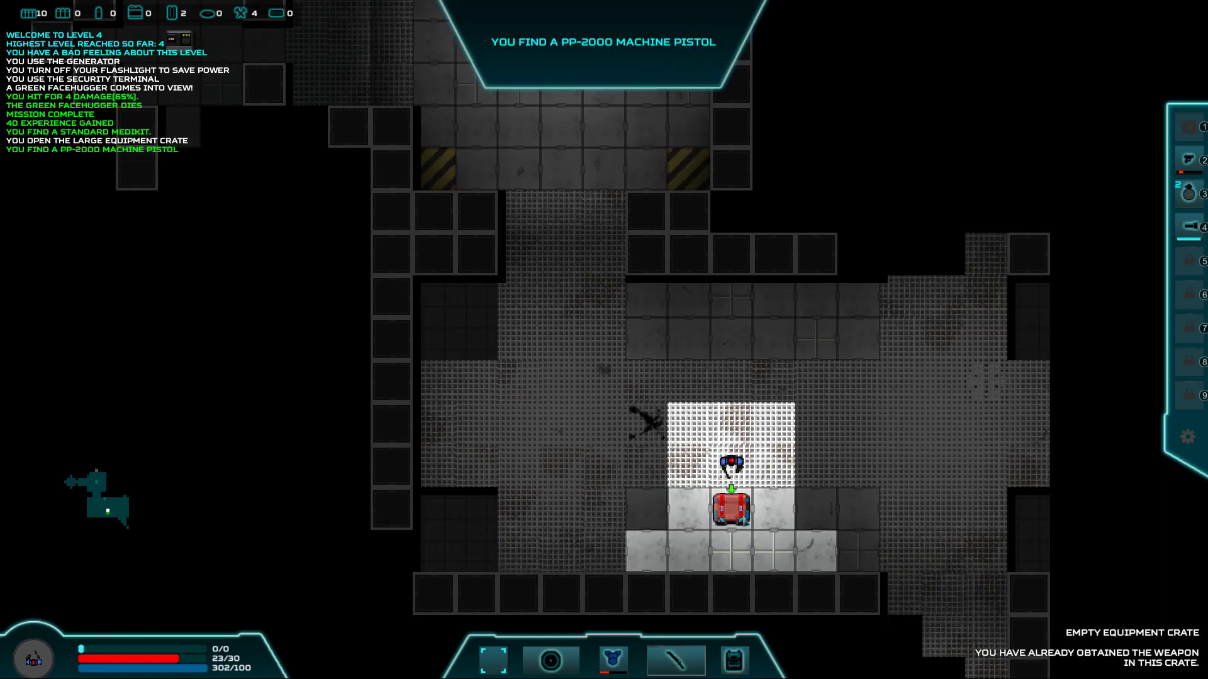
- Place the PP-2000 in belt slot 2 and the medikit on the quick-use belt
key(i)
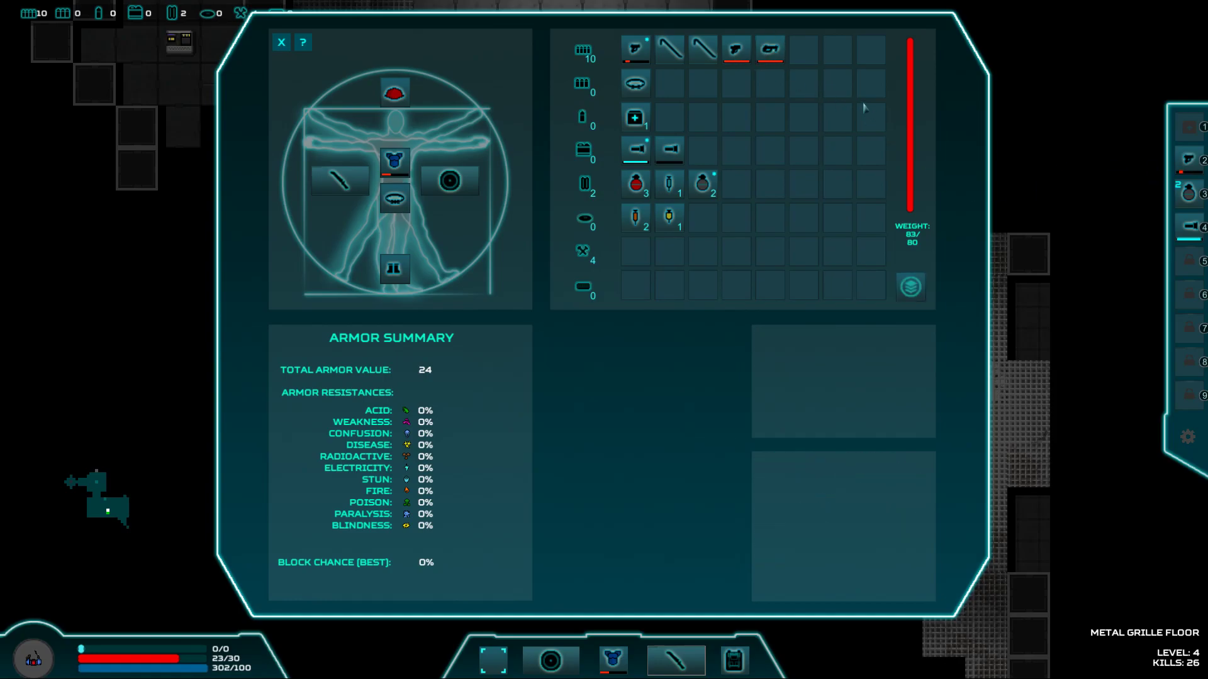
drag(770, 52, 969, 122)
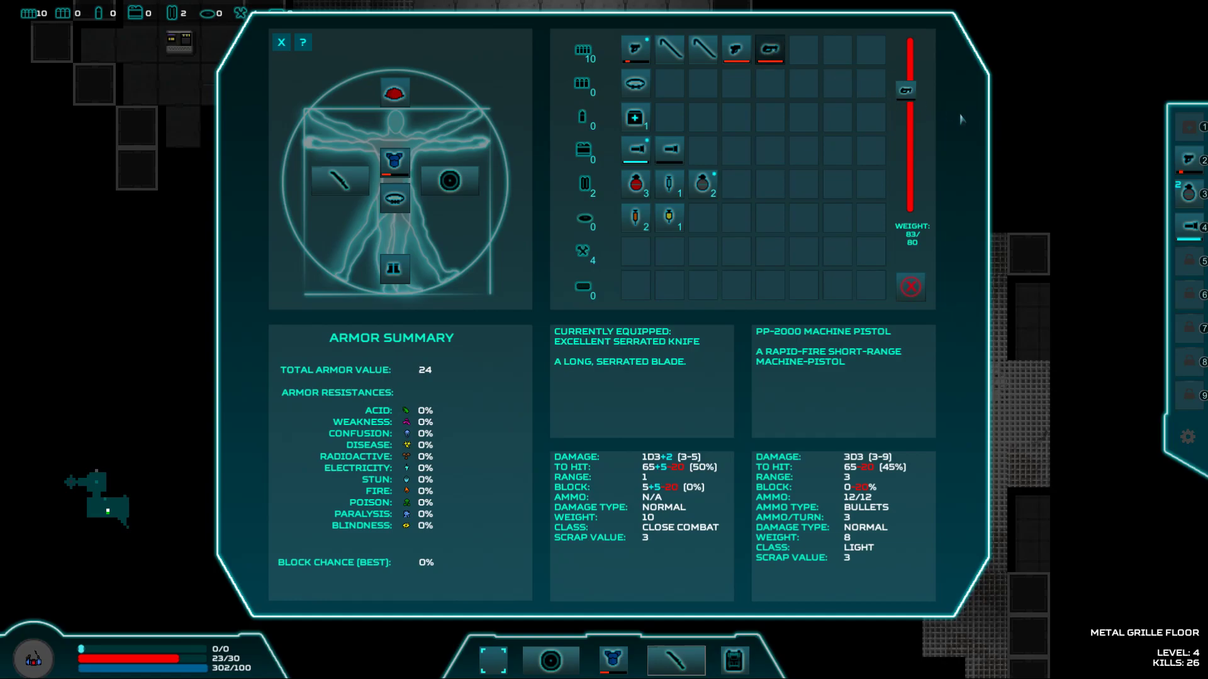
drag(1172, 156, 1184, 159)
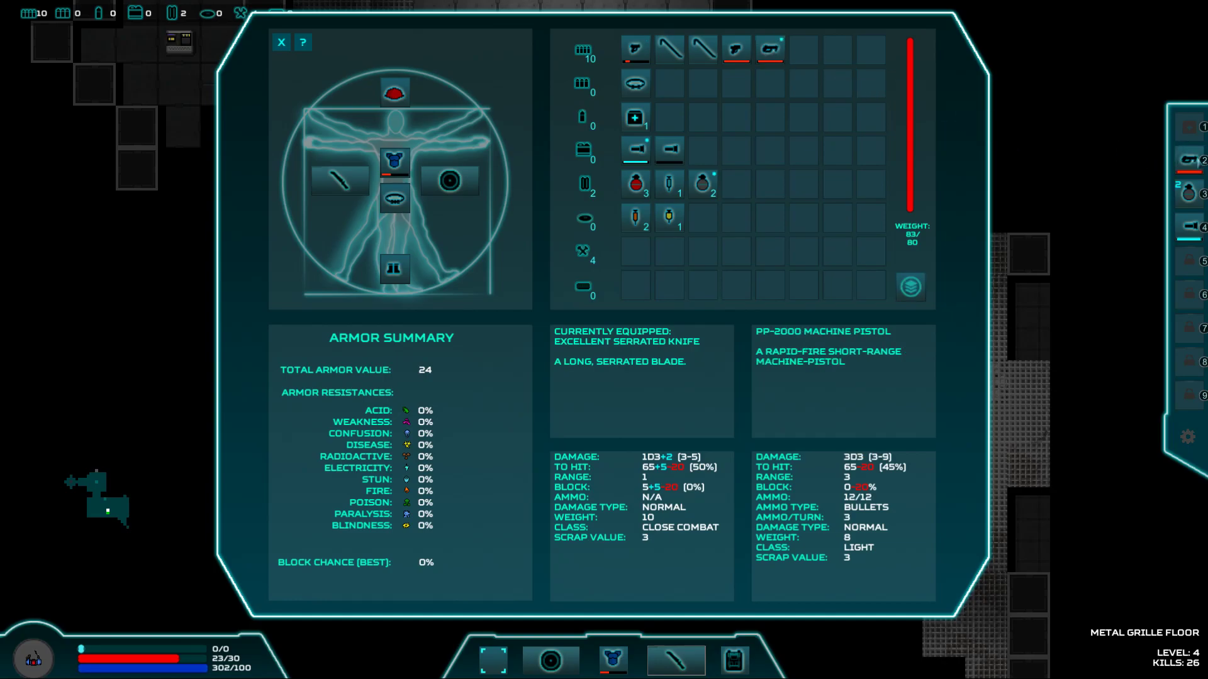
right_click(636, 122)
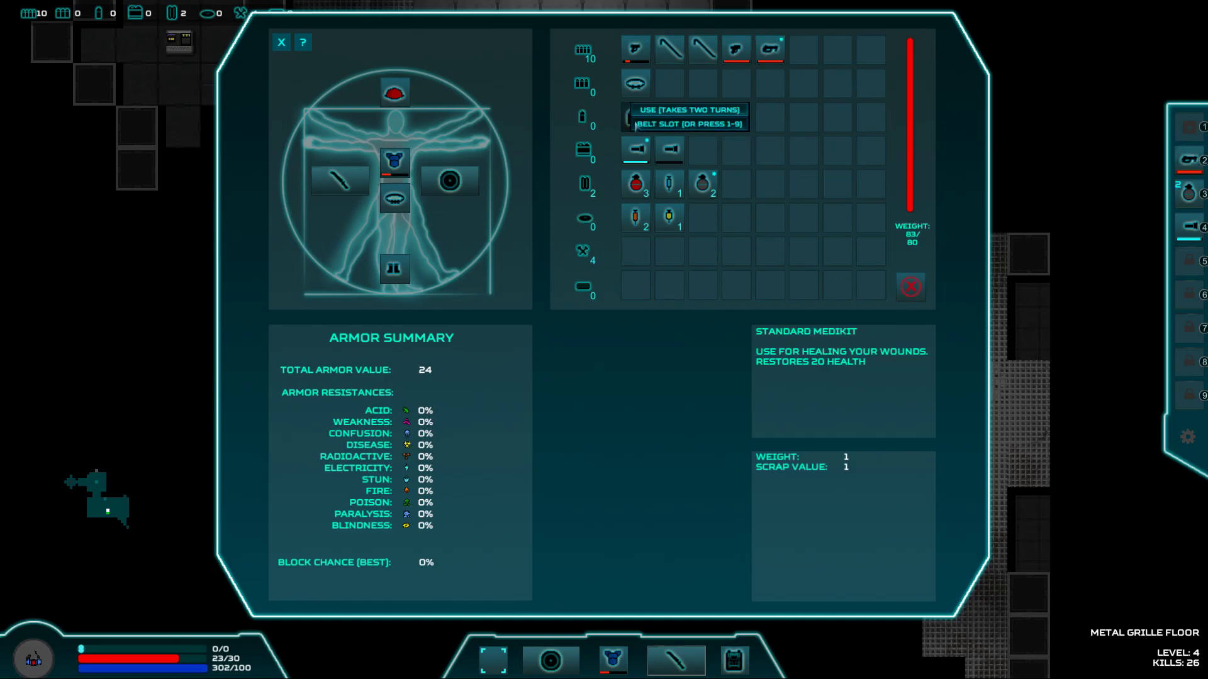
click(675, 126)
- Close the inventory and walk east through the corridors to grab the second Standard Medikit
key(Escape)
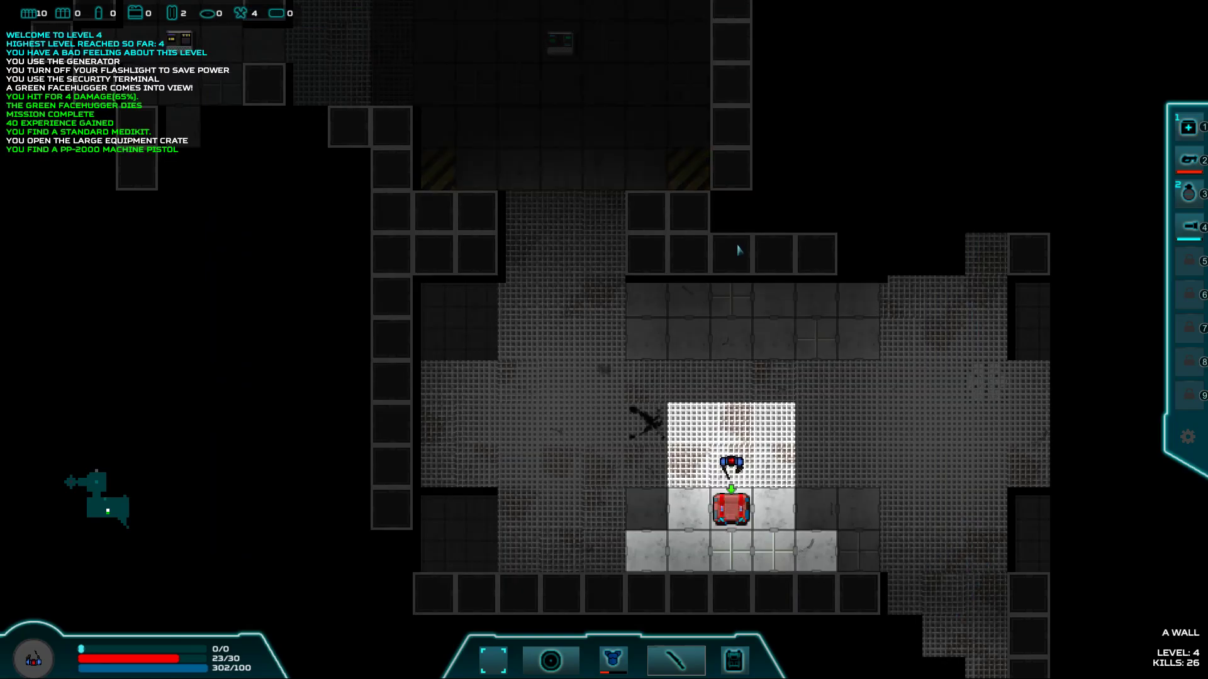
key(d)
key(d)
key(d)
key(d)
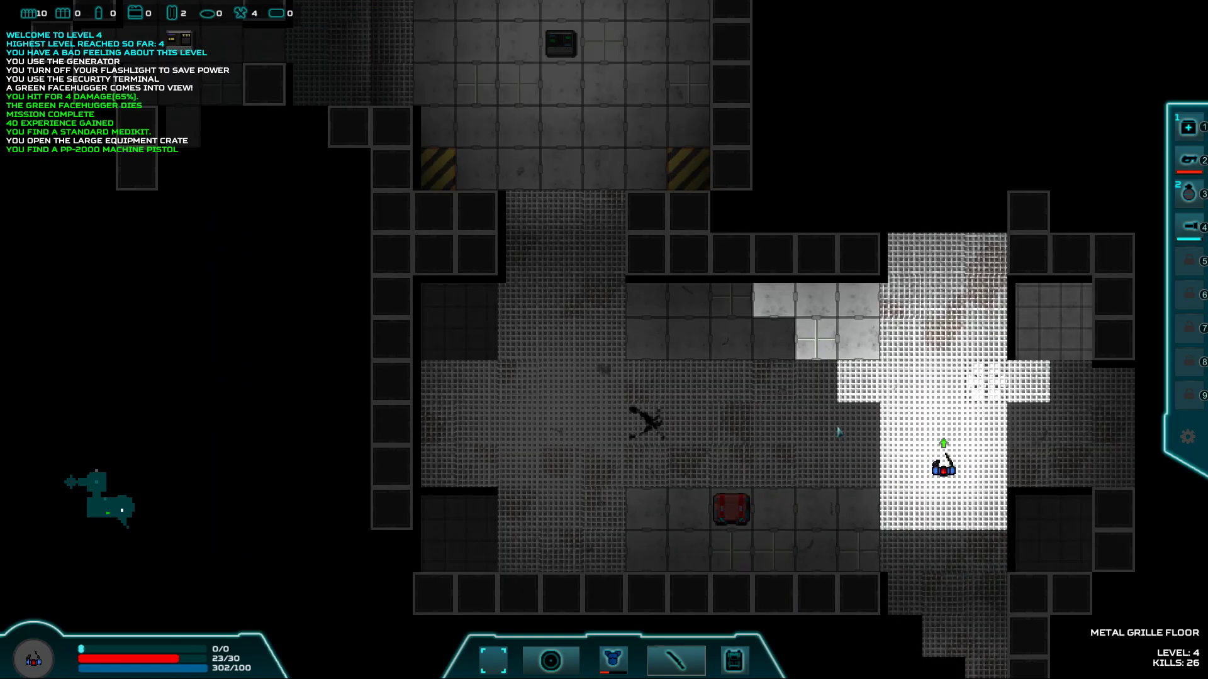
key(d)
key(d)
key(d)
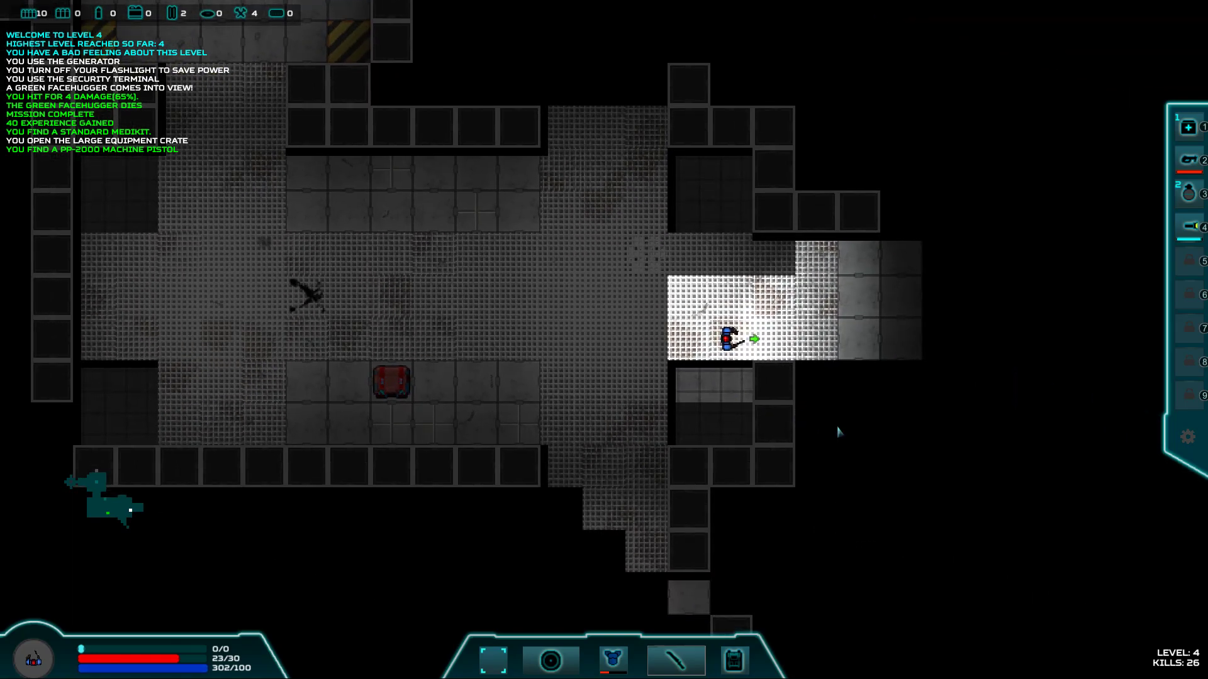
key(d)
key(d)
key(d)
key(d)
key(d)
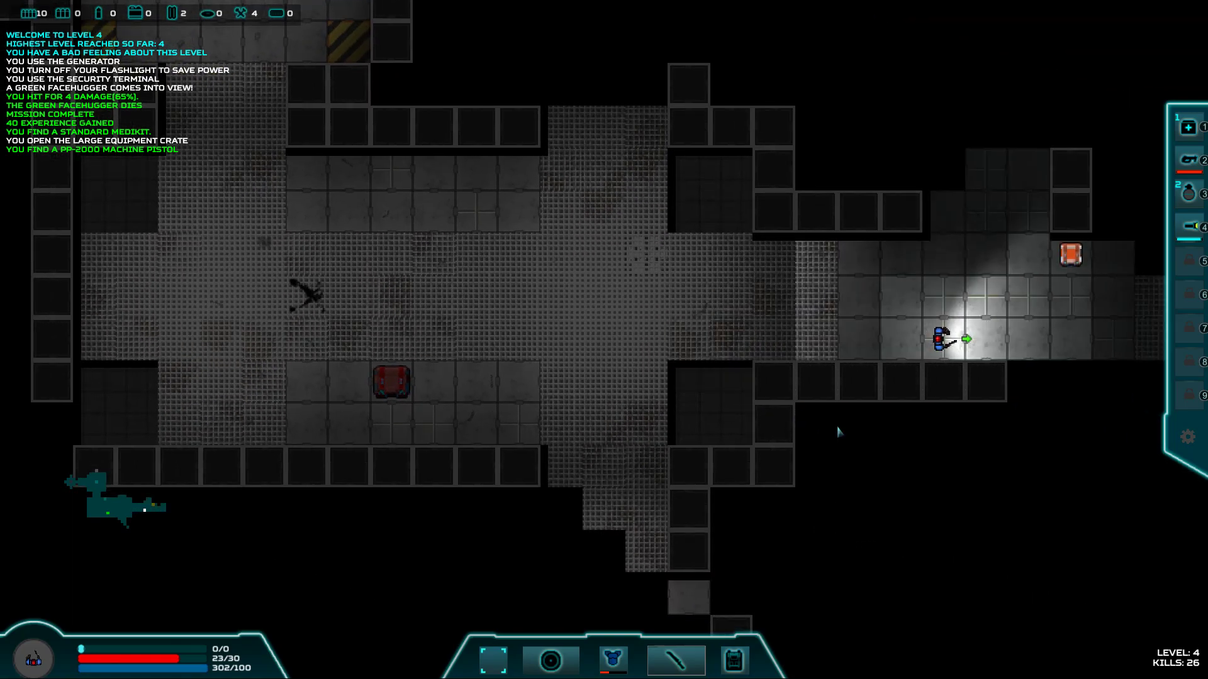
key(w)
key(w)
key(w)
key(d)
key(d)
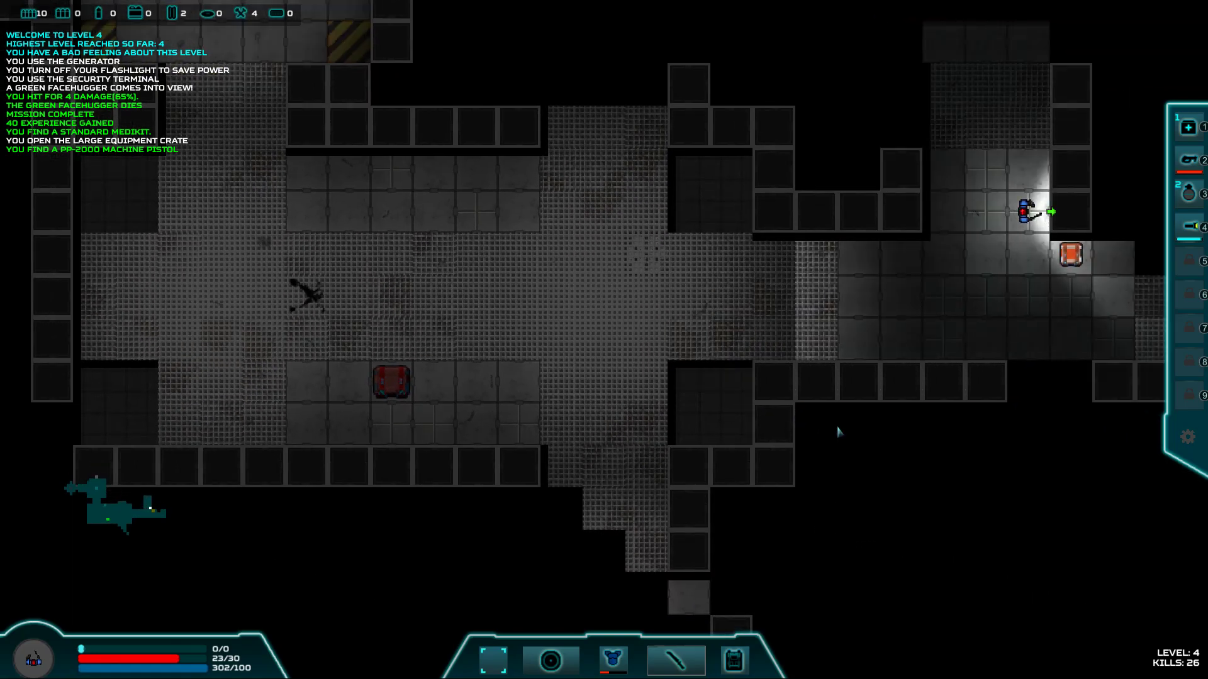
key(s)
key(d)
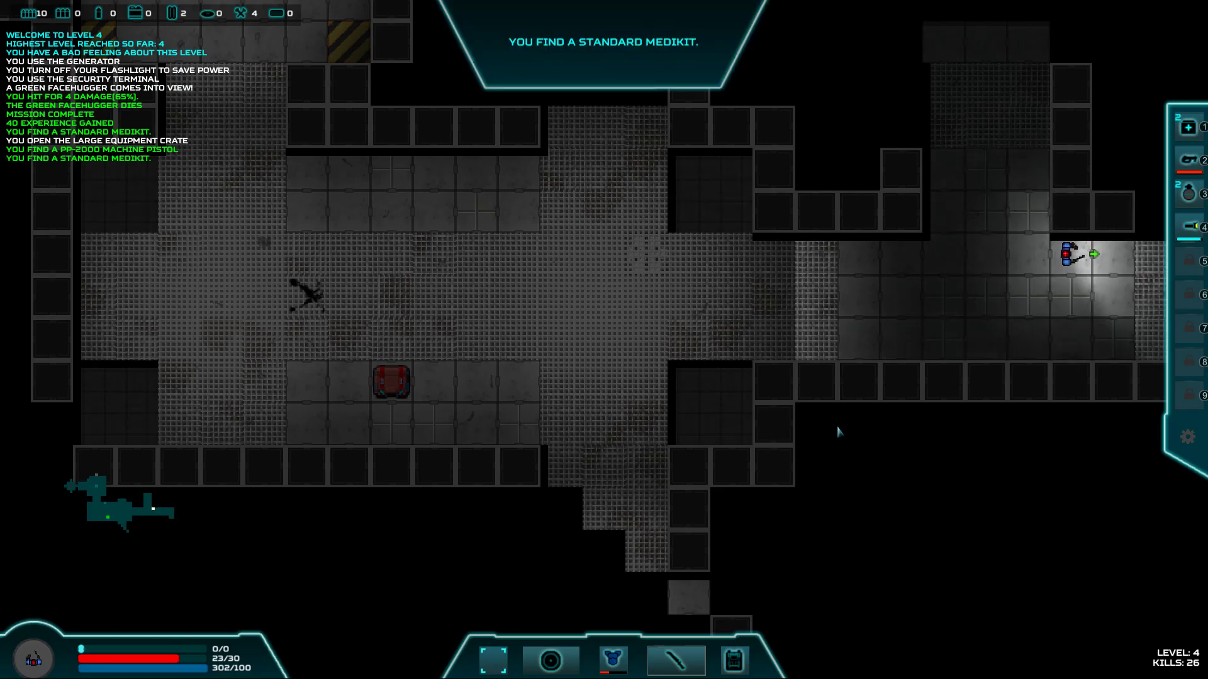
- Cross the lit room southward and open the south door, revealing a Scout Drone
key(d)
key(d)
key(d)
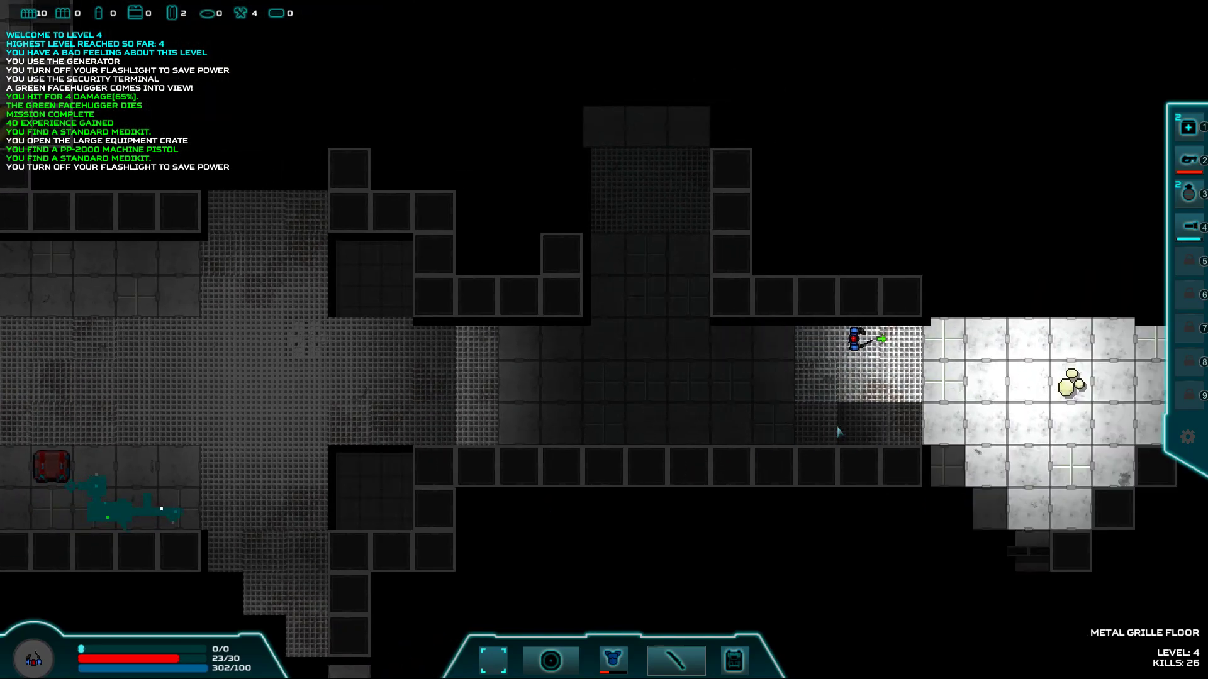
key(d)
key(d)
key(d)
key(s)
key(s)
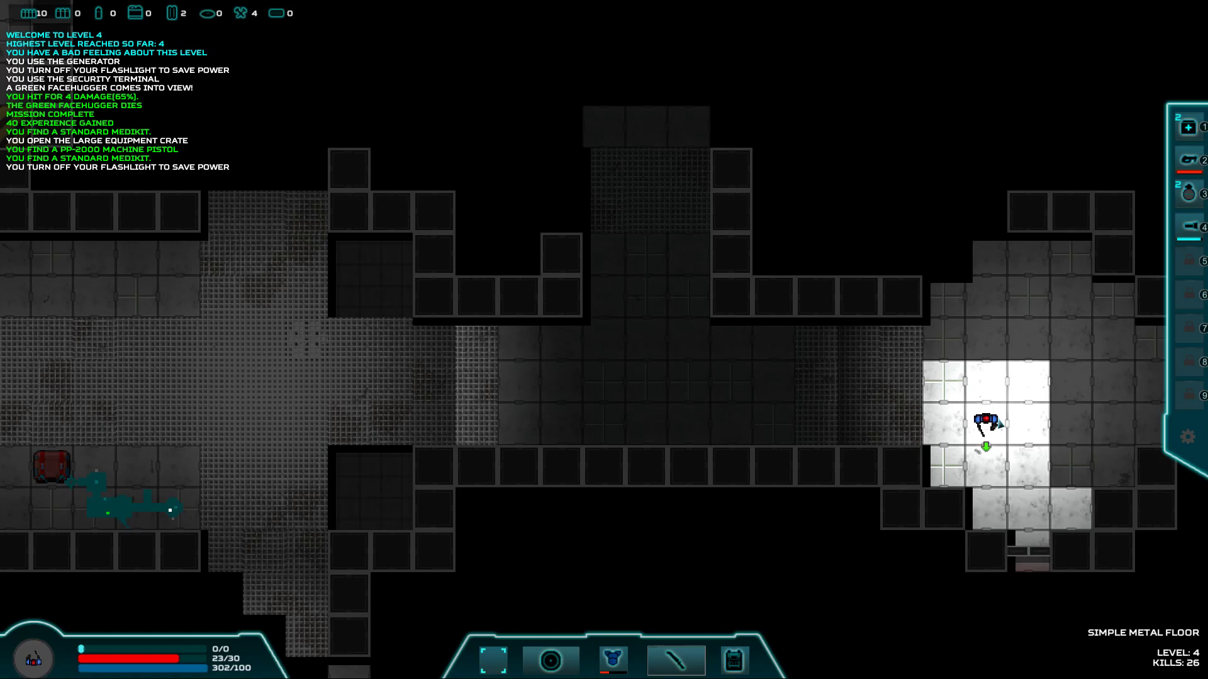
key(s)
key(d)
key(s)
key(s)
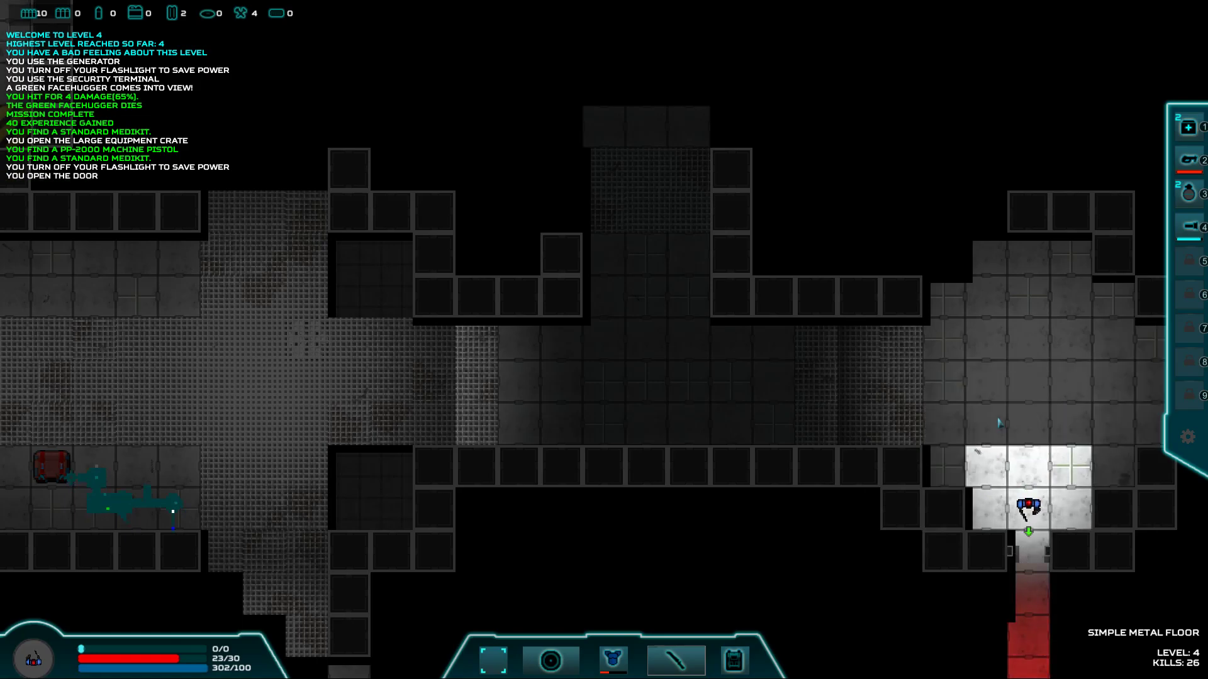
key(s)
key(s)
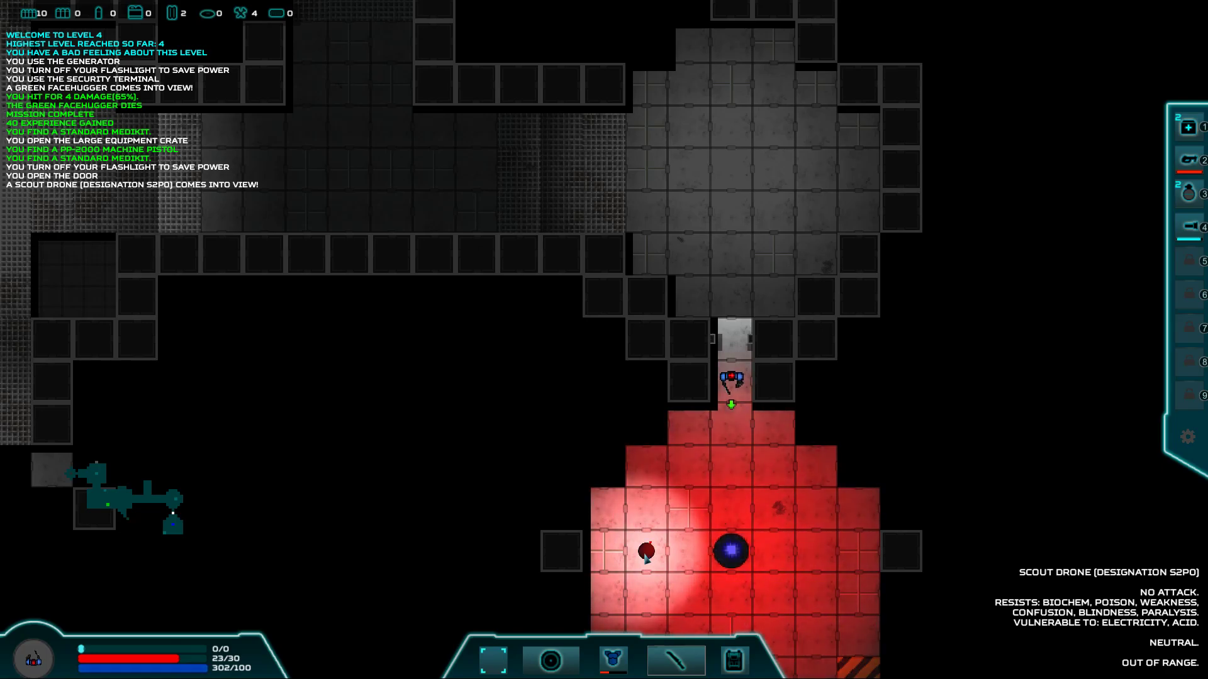
- Step into the red room, take the second Small Shield from the crate, and inspect it
key(s)
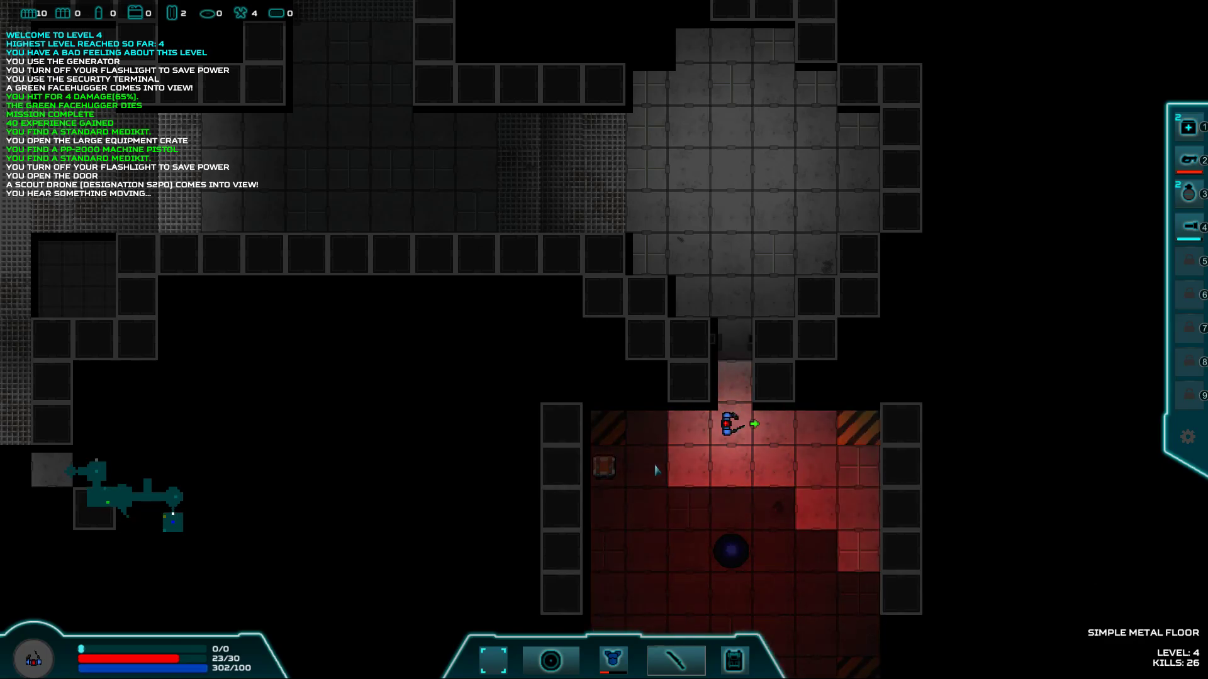
key(a)
key(a)
key(a)
key(s)
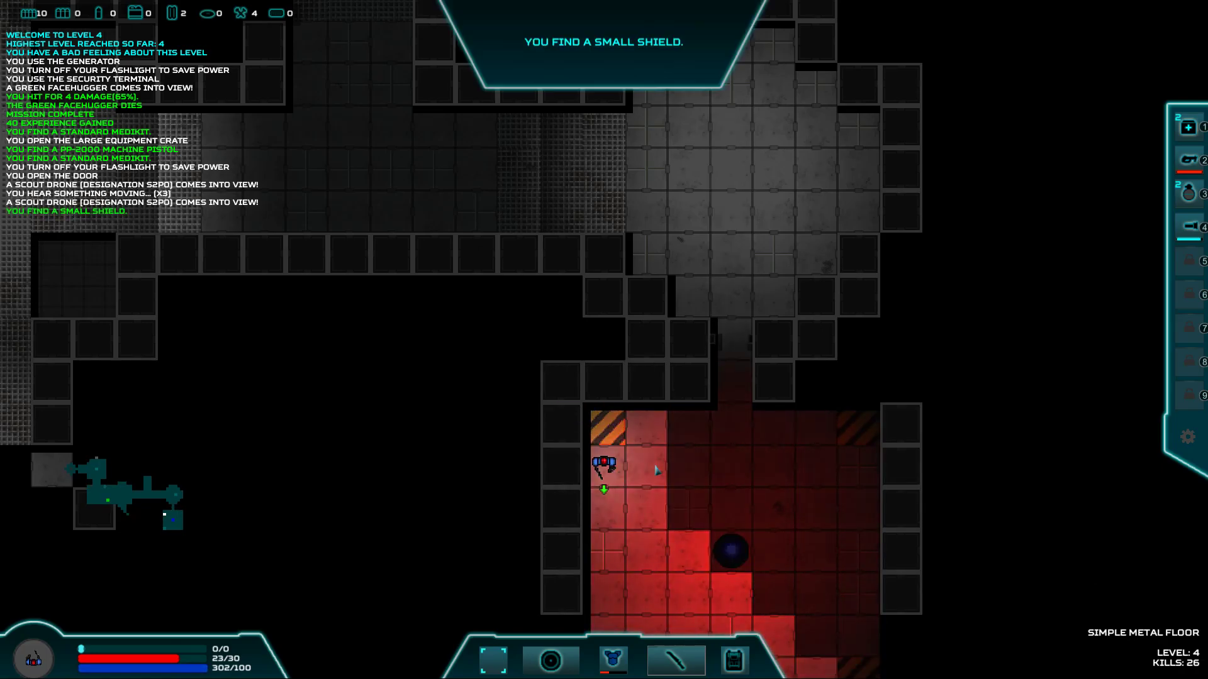
key(s)
key(i)
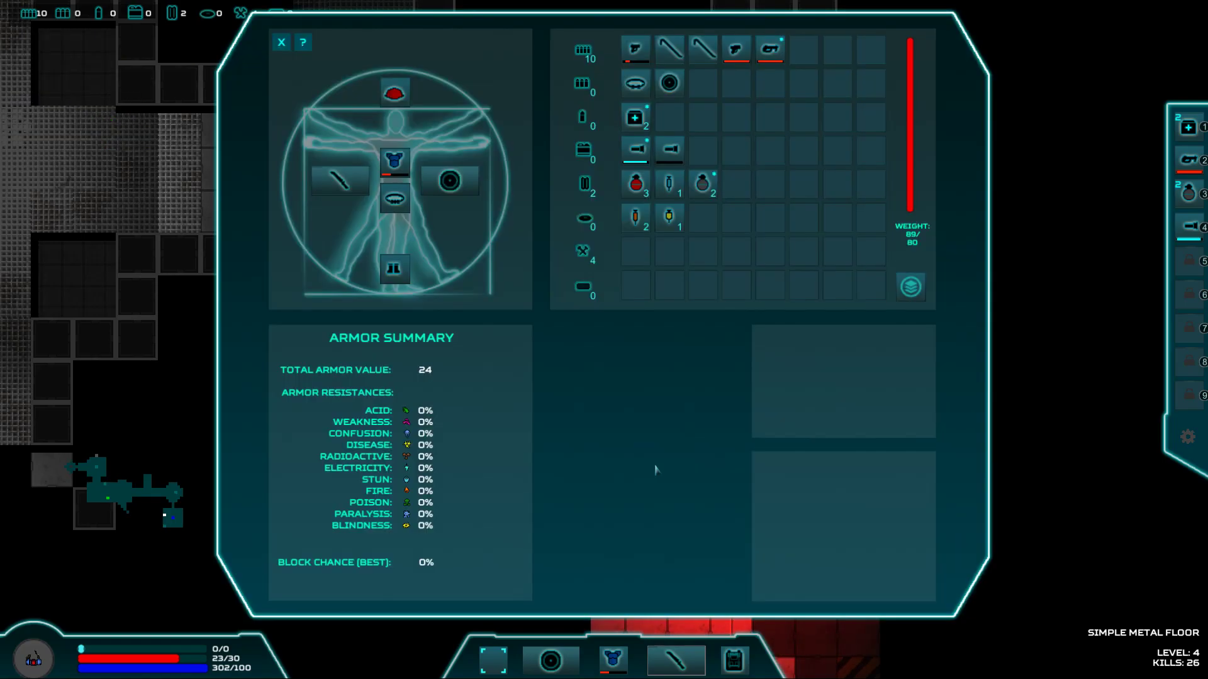
mouse_move(669, 83)
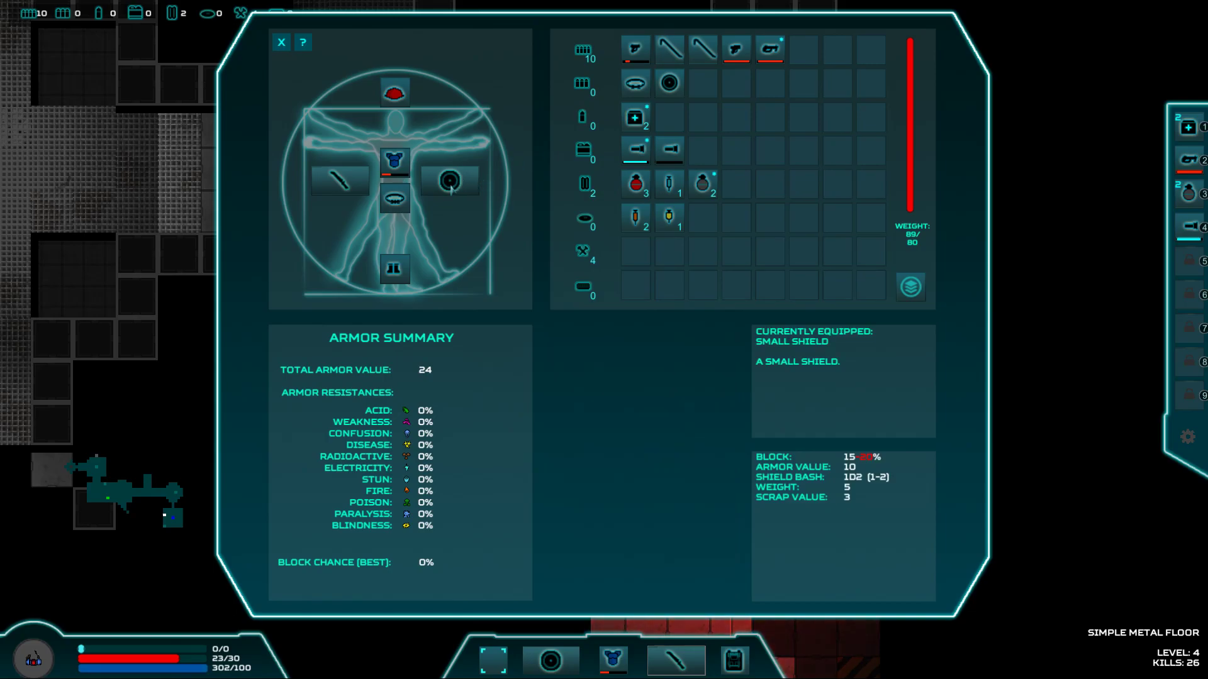
key(i)
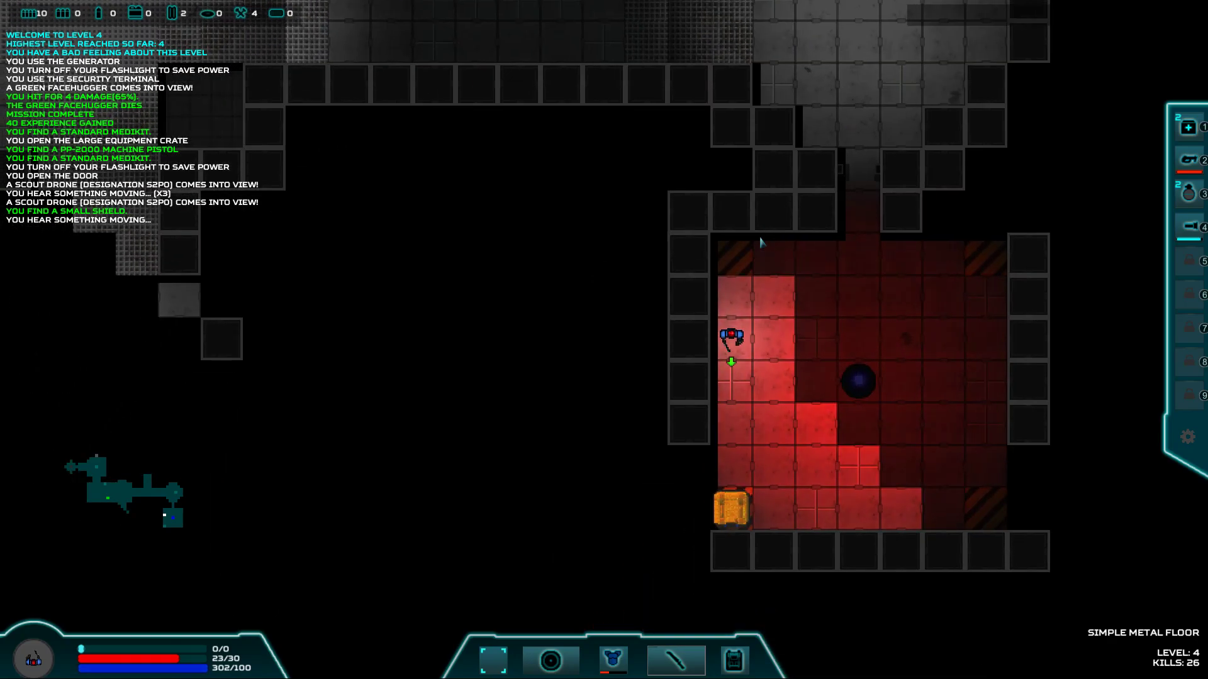
- Walk the marine around the red room and north into the grey room
key(s)
key(s)
key(s)
key(d)
key(d)
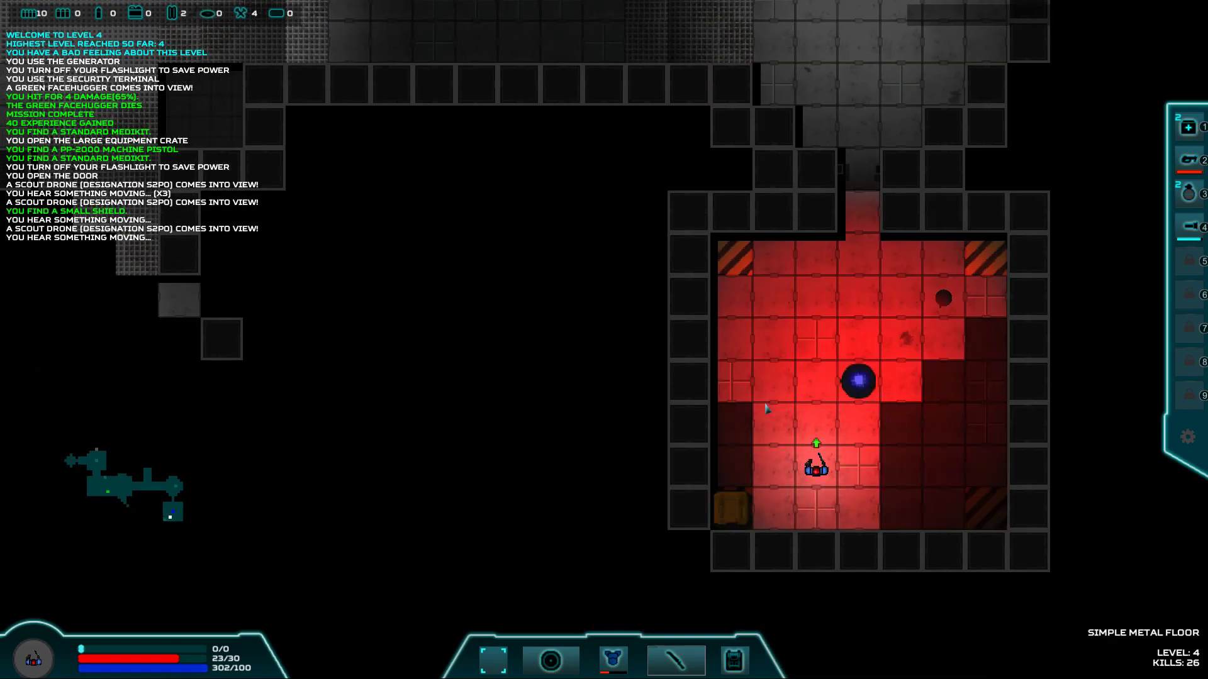
key(w)
key(w)
key(w)
key(w)
key(d)
key(d)
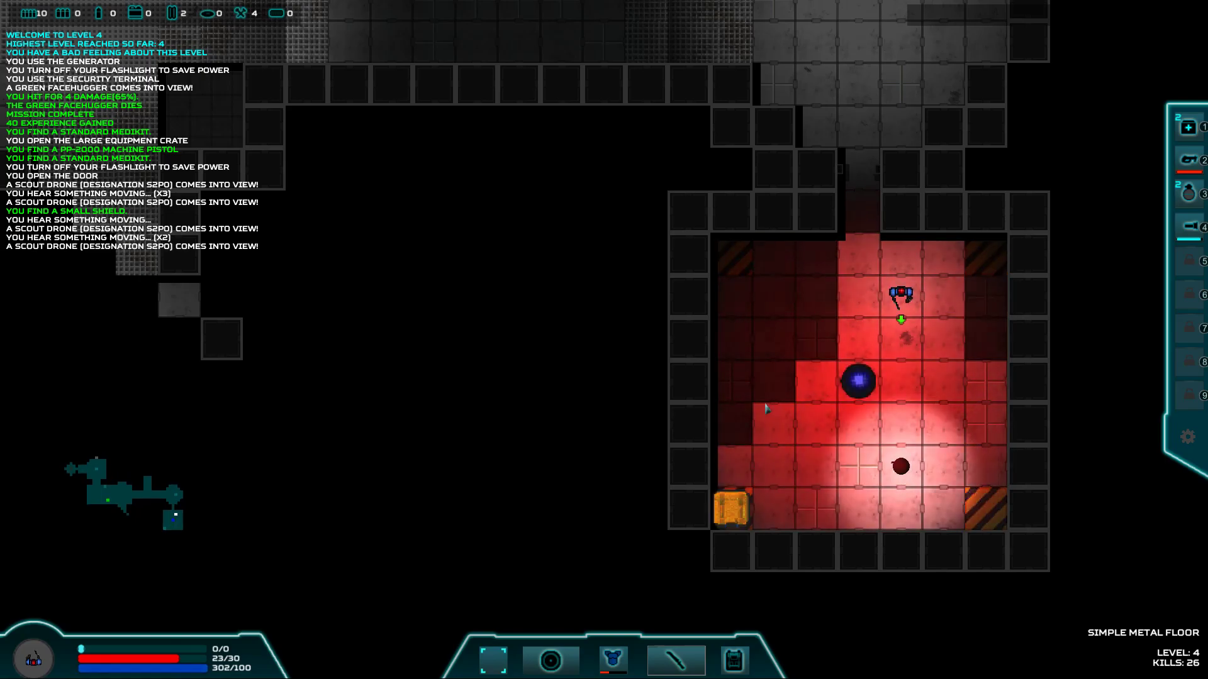
key(Left)
key(Up)
key(Up)
key(Up)
key(Up)
key(Up)
key(Up)
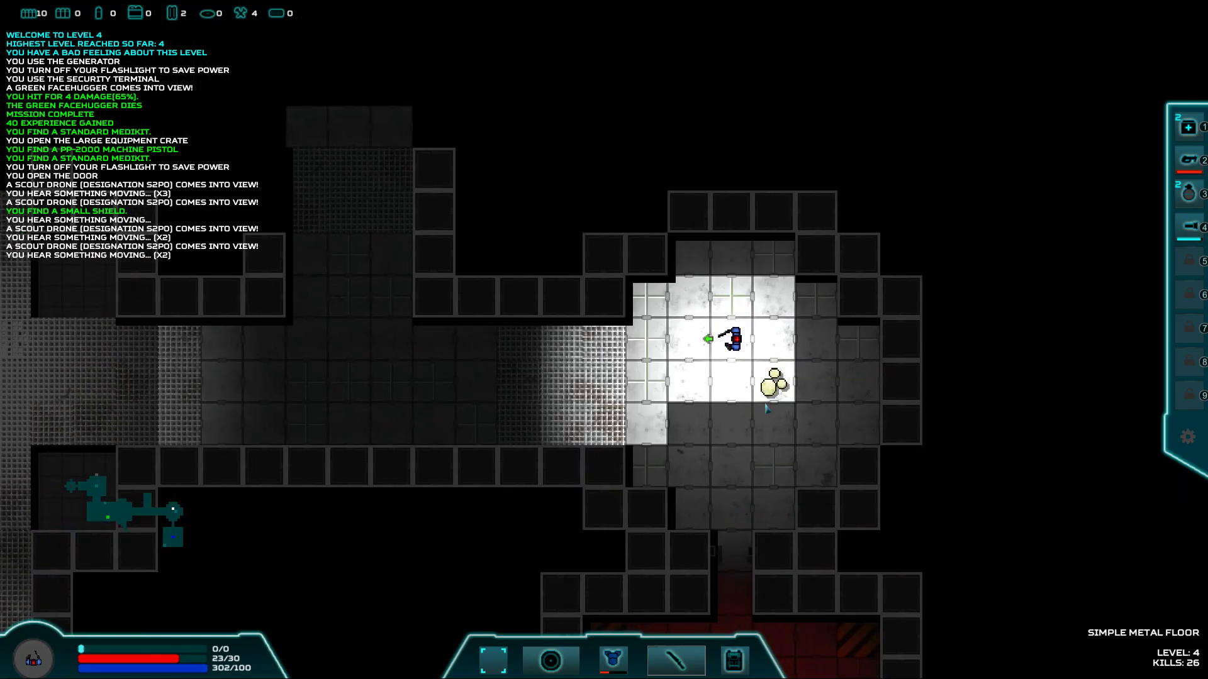
- Walk left, then up the corridor into the room on the right
key(Left)
key(Left)
key(Left)
key(Left)
key(Left)
key(Left)
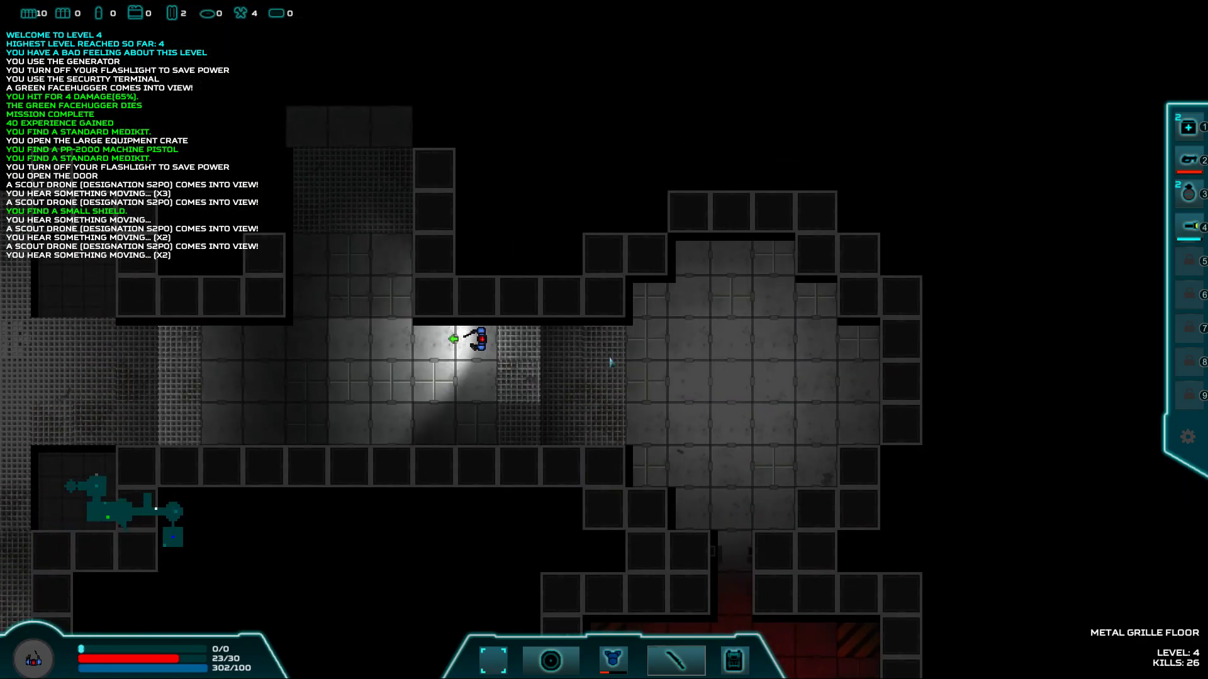
key(Left)
key(Left)
key(Up)
key(Up)
key(Up)
key(Up)
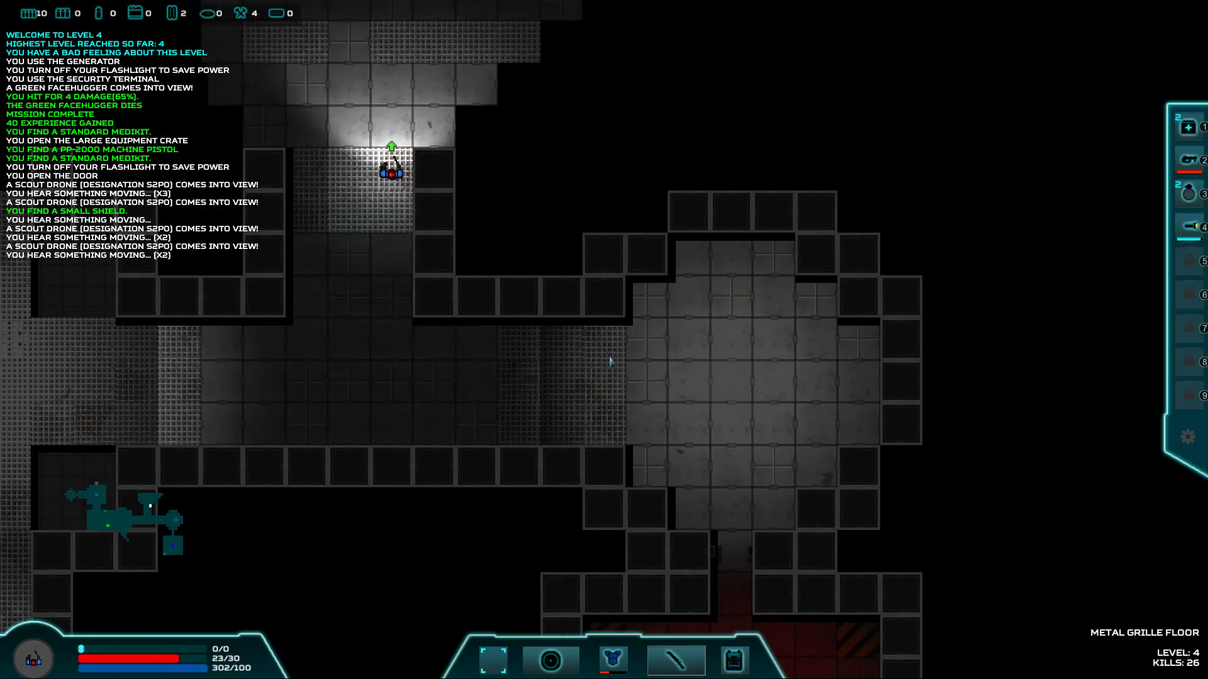
key(Up)
key(Right)
key(Right)
key(Right)
key(Up)
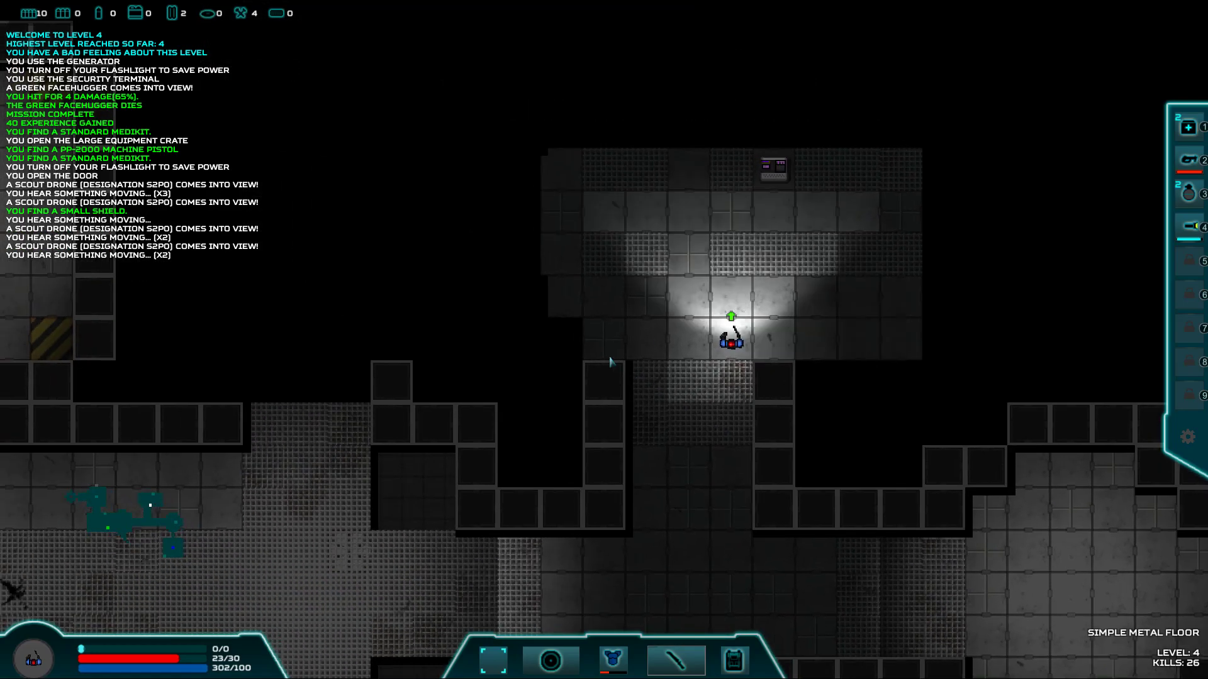
- Fail an Easy Hack on the data terminal at 50%, then open the workbench crafting screen (armor repair 32)
click(782, 178)
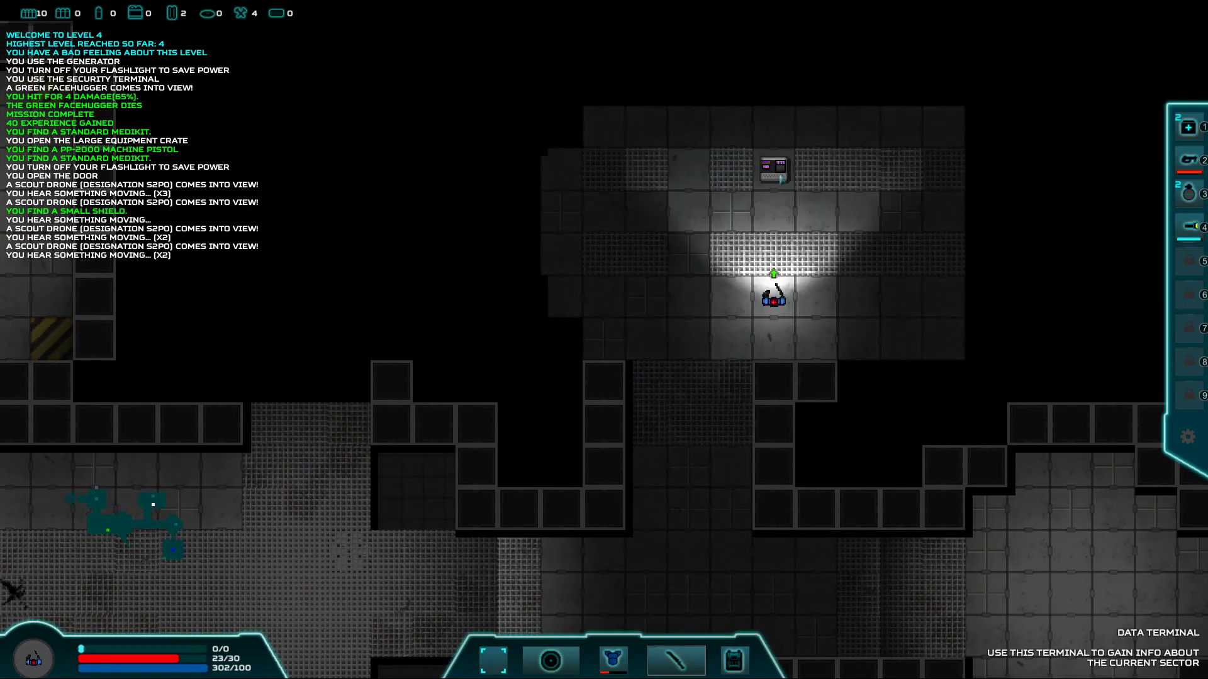
click(646, 360)
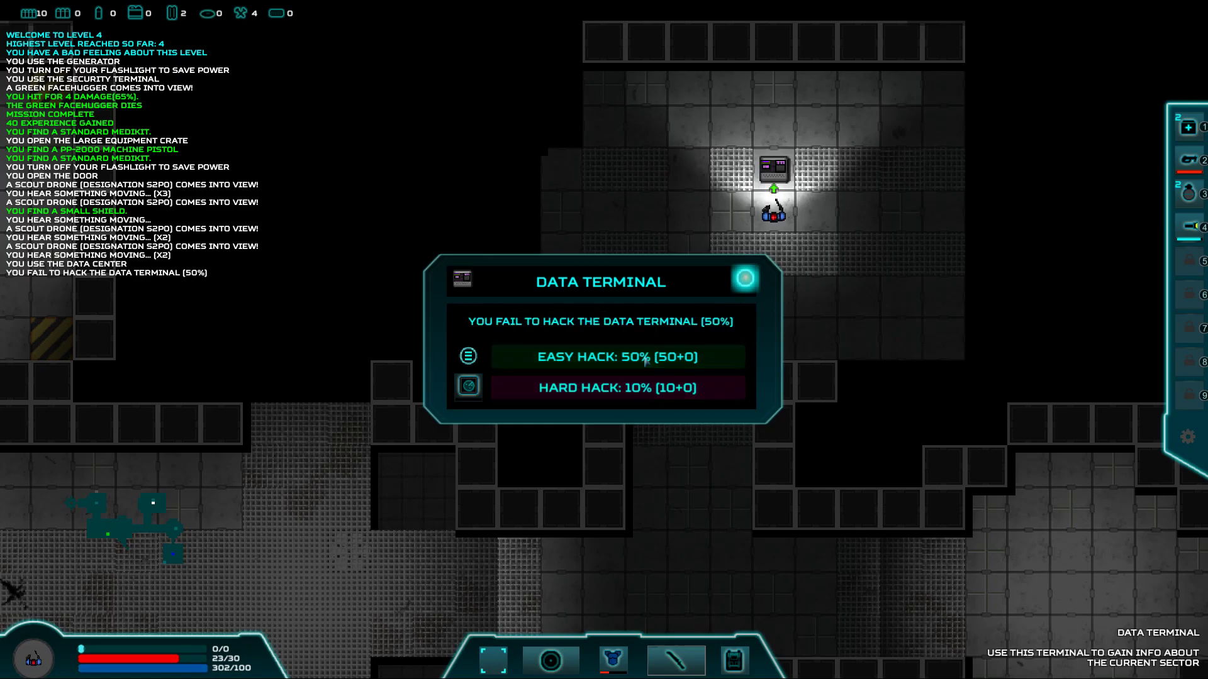
key(Escape)
key(Right)
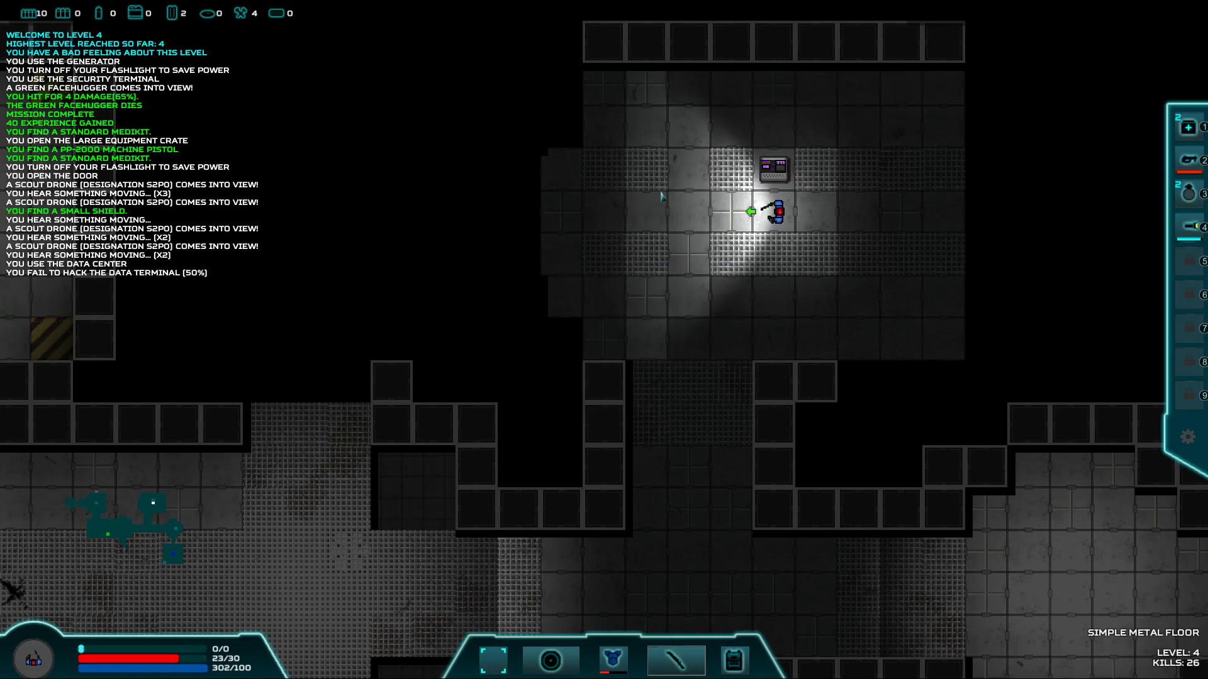
key(Right)
key(Right)
key(Right)
click(985, 254)
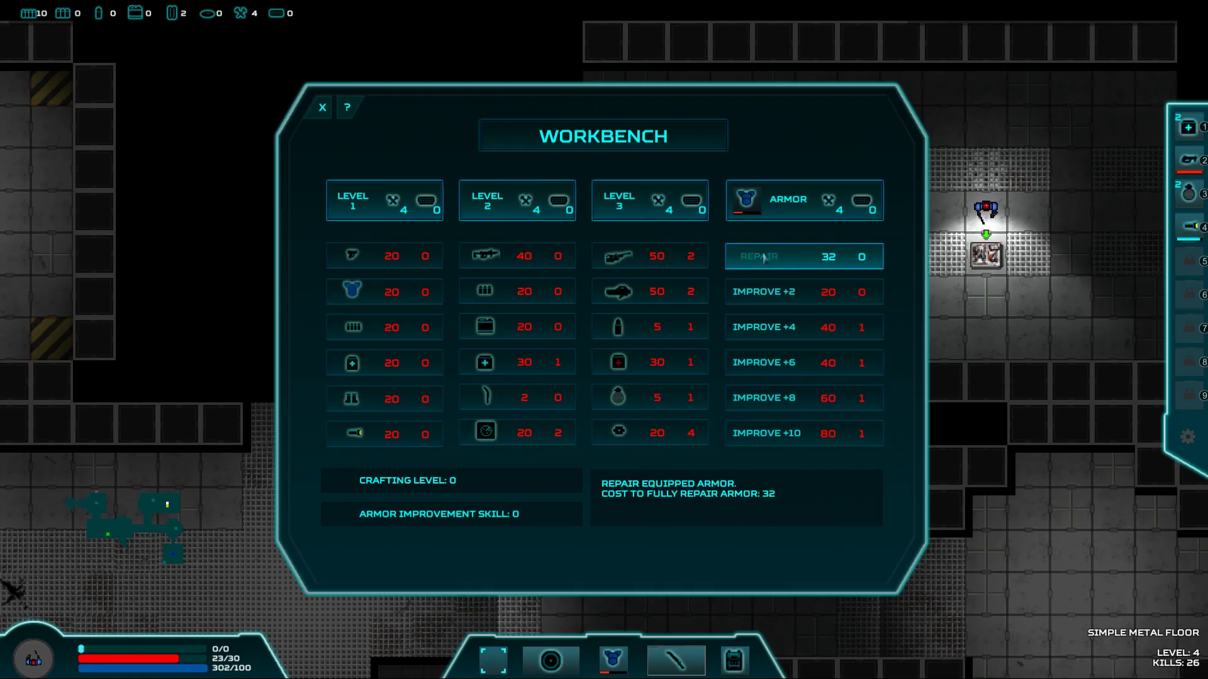
- Try the workbench armor REPAIR, which fails for lack of scrap, then leave the workbench
click(764, 257)
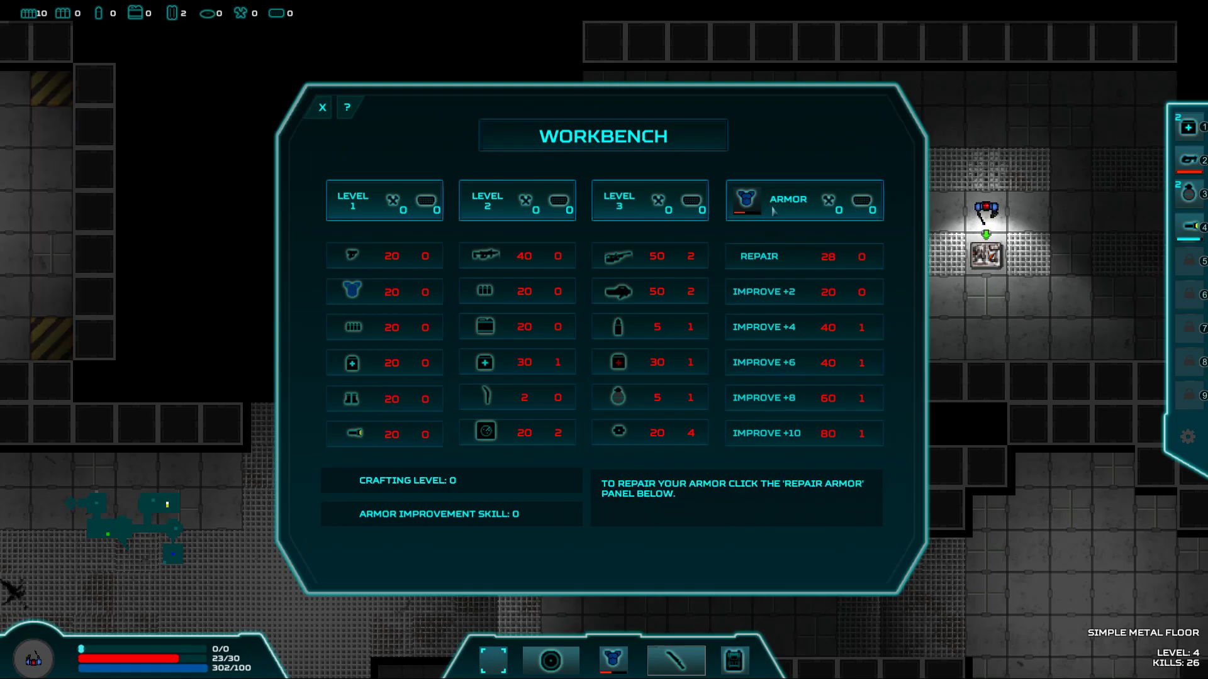
key(Escape)
key(d)
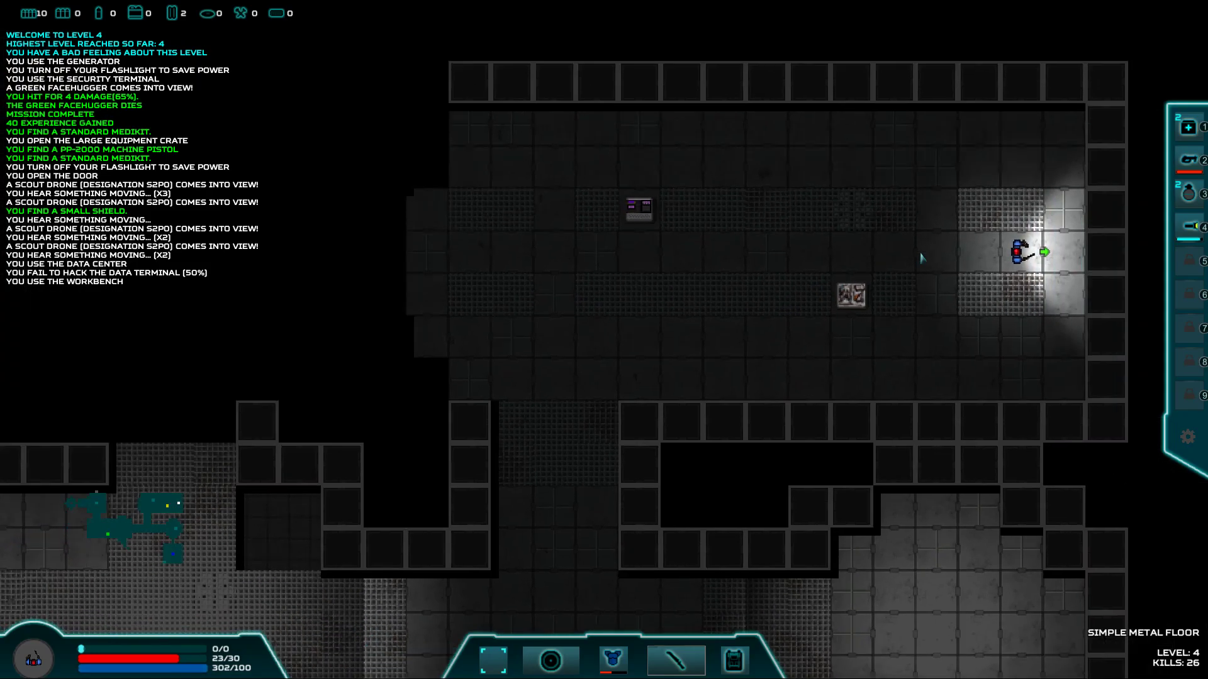
- Kill the Wurm Swarm with a frag grenade (kills 27) and walk left into the corridor
key(a)
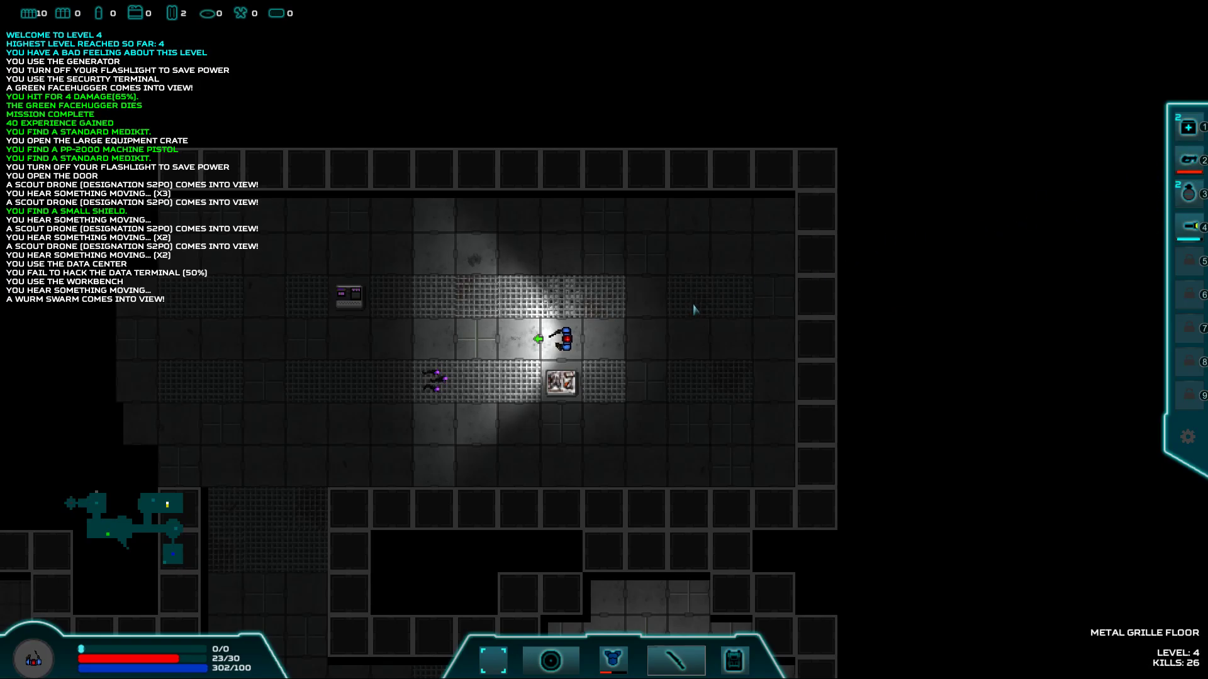
key(i)
key(i)
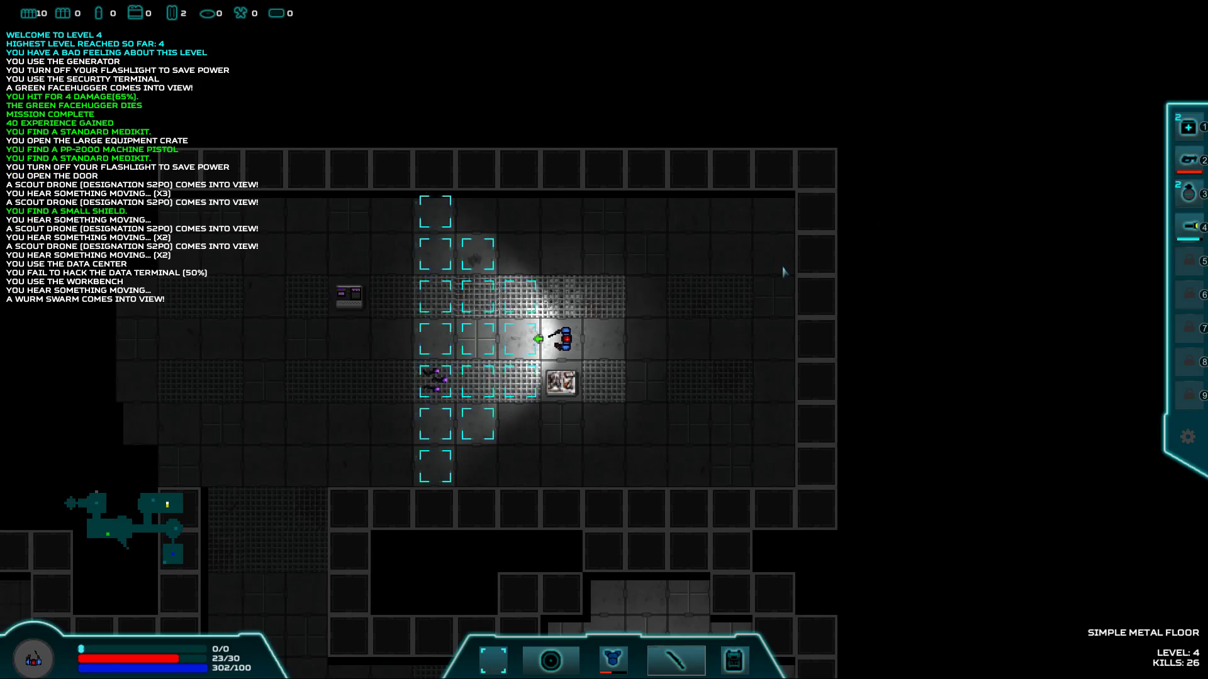
click(434, 380)
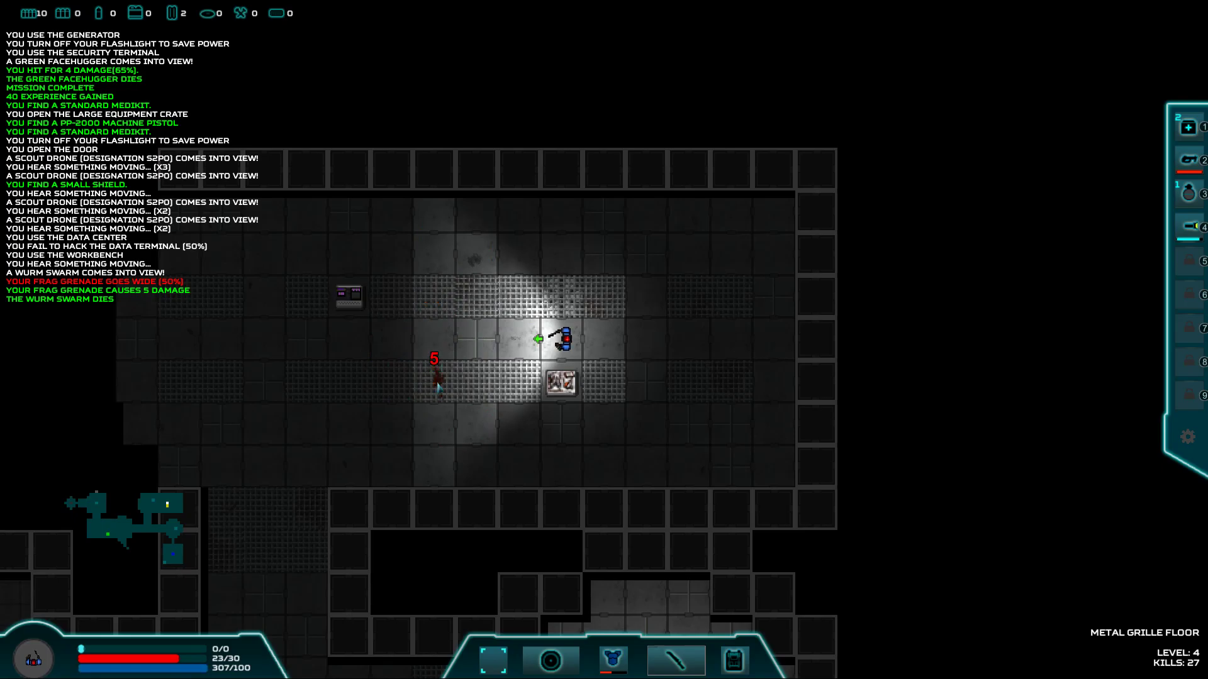
key(Left)
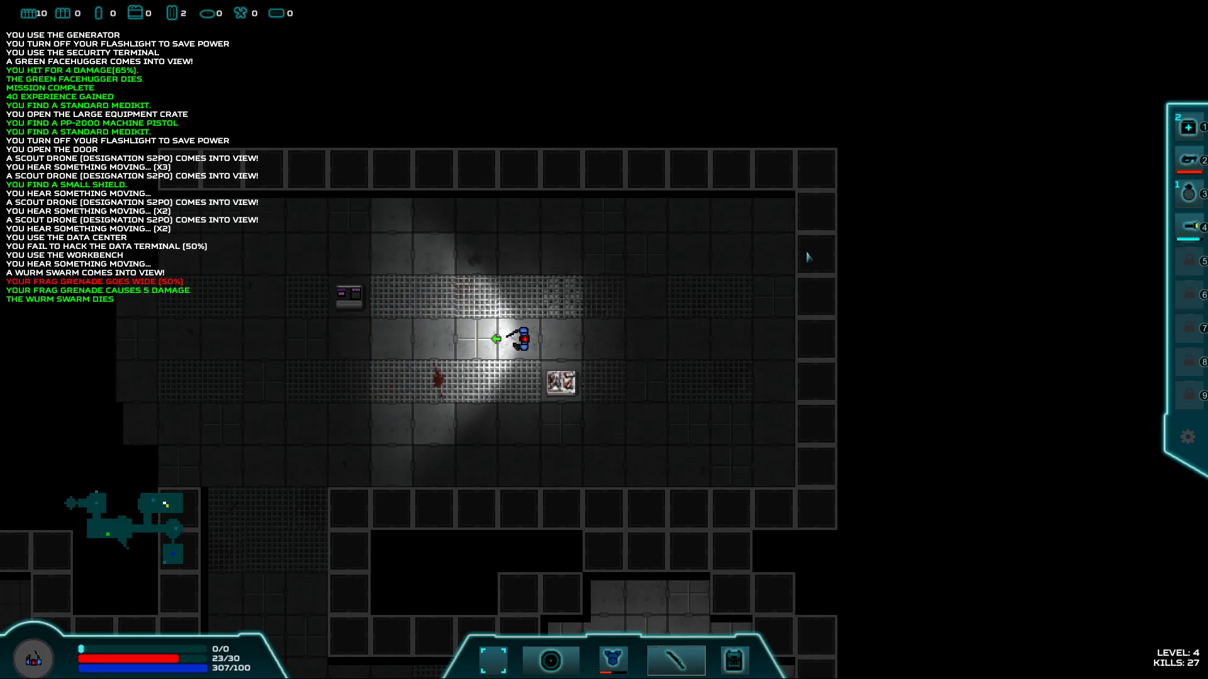
key(Left)
key(Left)
key(Left)
key(Left)
key(Left)
key(Left)
key(Left)
key(Left)
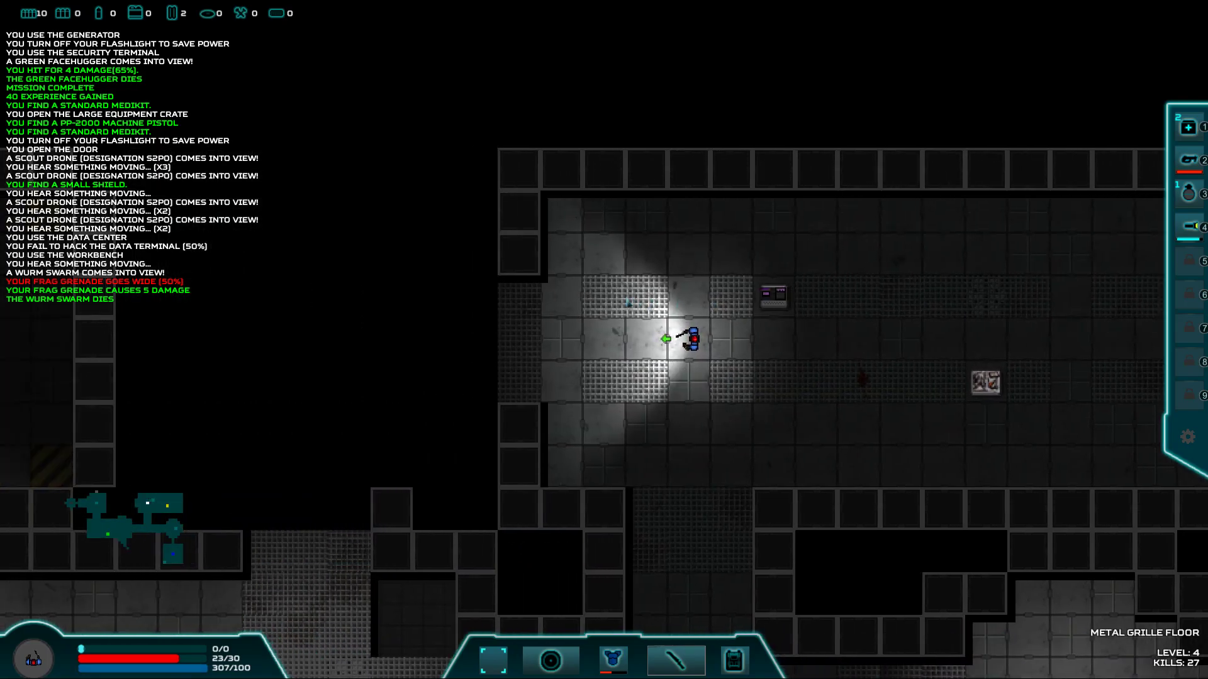
key(Left)
key(Left)
key(Left)
key(Left)
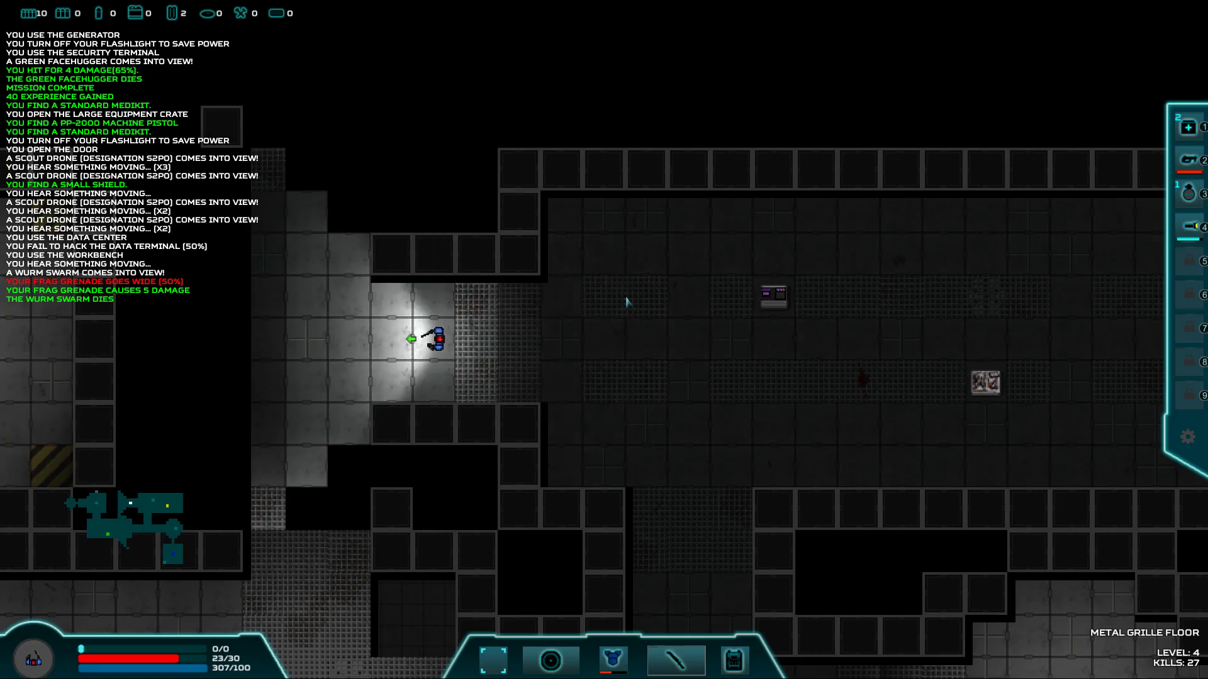
key(Left)
key(Left)
- Walk up the corridor into the lit room and approach the plastic crate
key(Down)
key(Up)
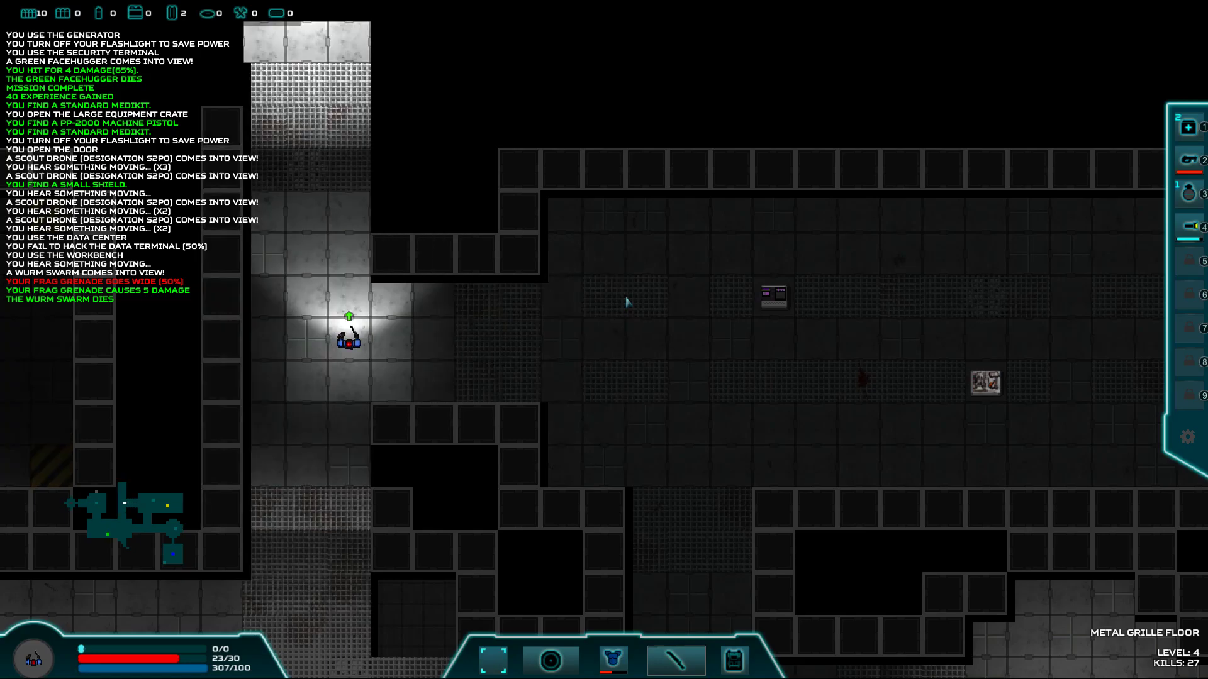
key(Up)
key(Up)
key(Up)
key(Up)
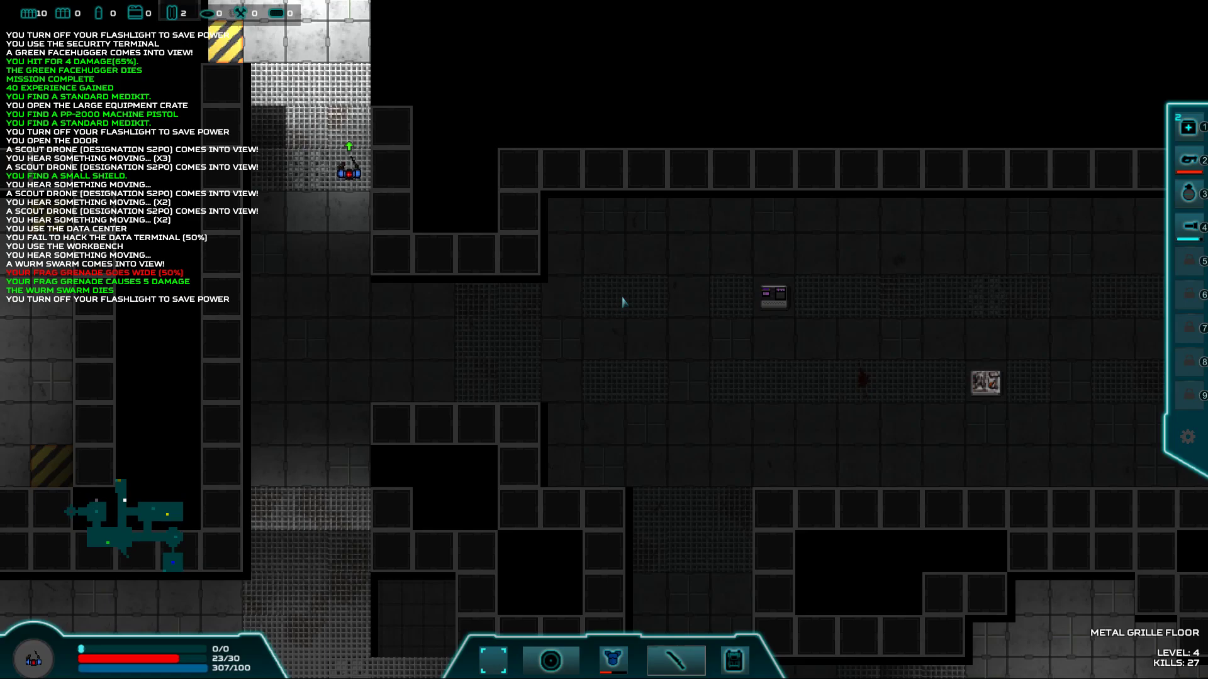
key(Up)
key(Up)
key(Up)
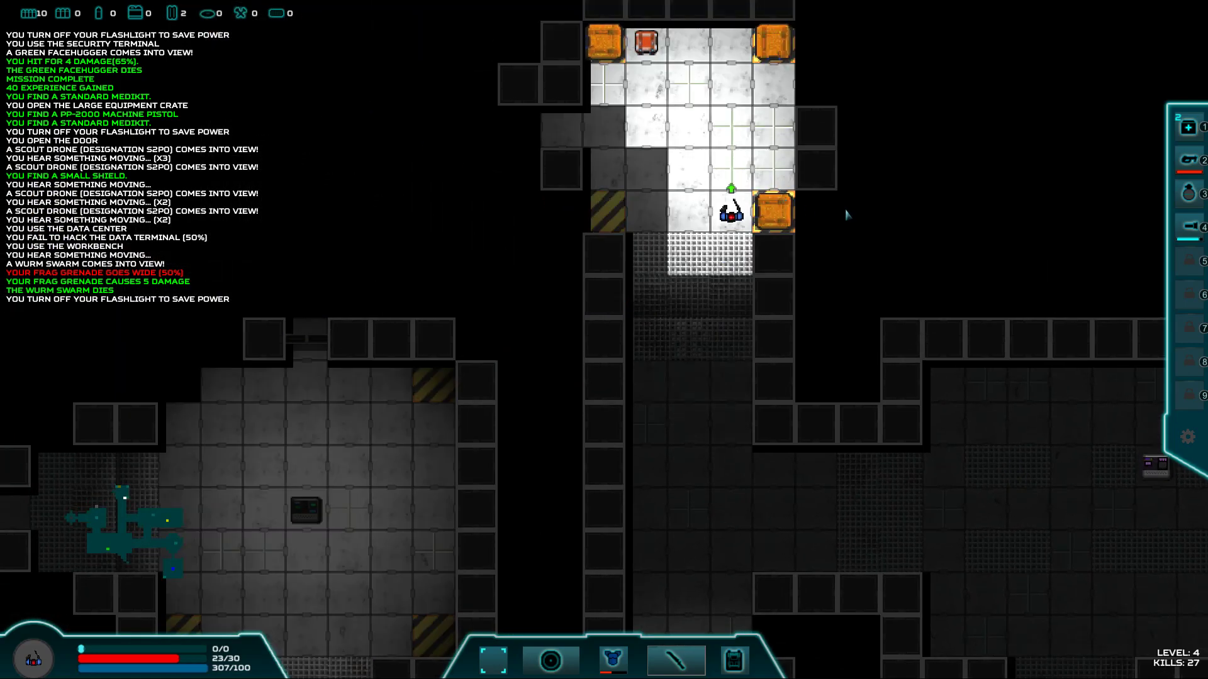
key(Up)
key(Right)
key(Left)
key(Left)
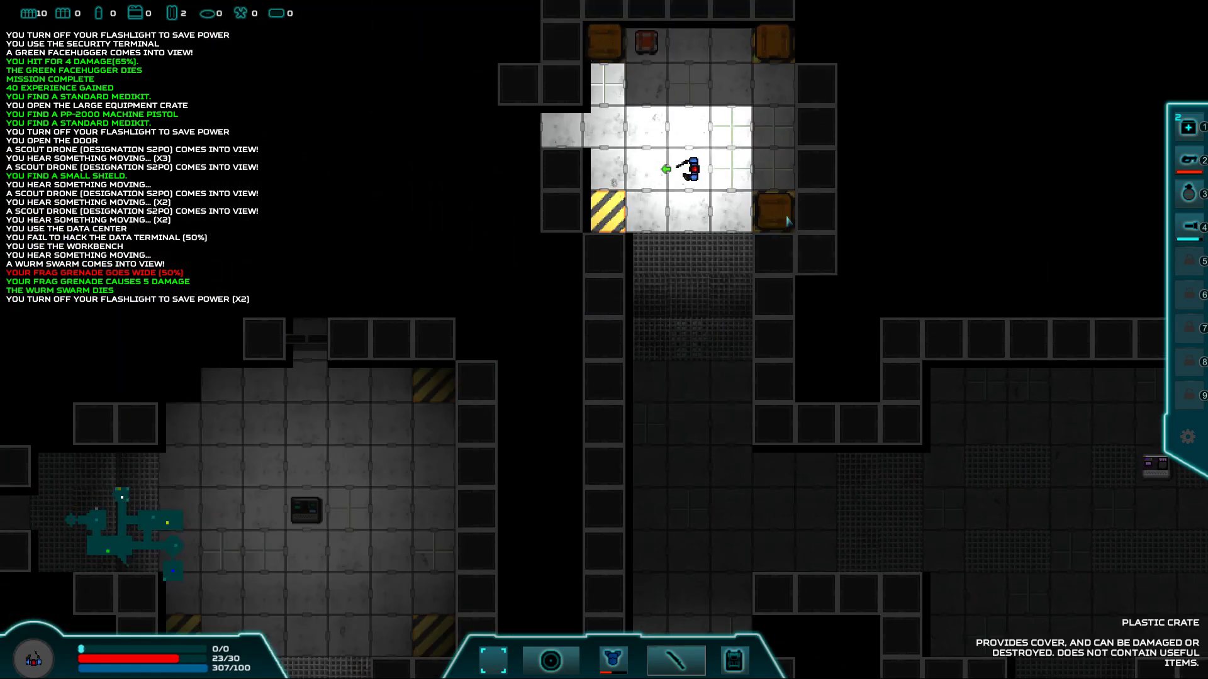
key(Left)
key(Up)
key(Up)
key(Up)
key(Up)
- Break the crate for 6 metal scrap and go left through the door
key(Down)
key(Down)
key(Left)
key(Left)
key(Left)
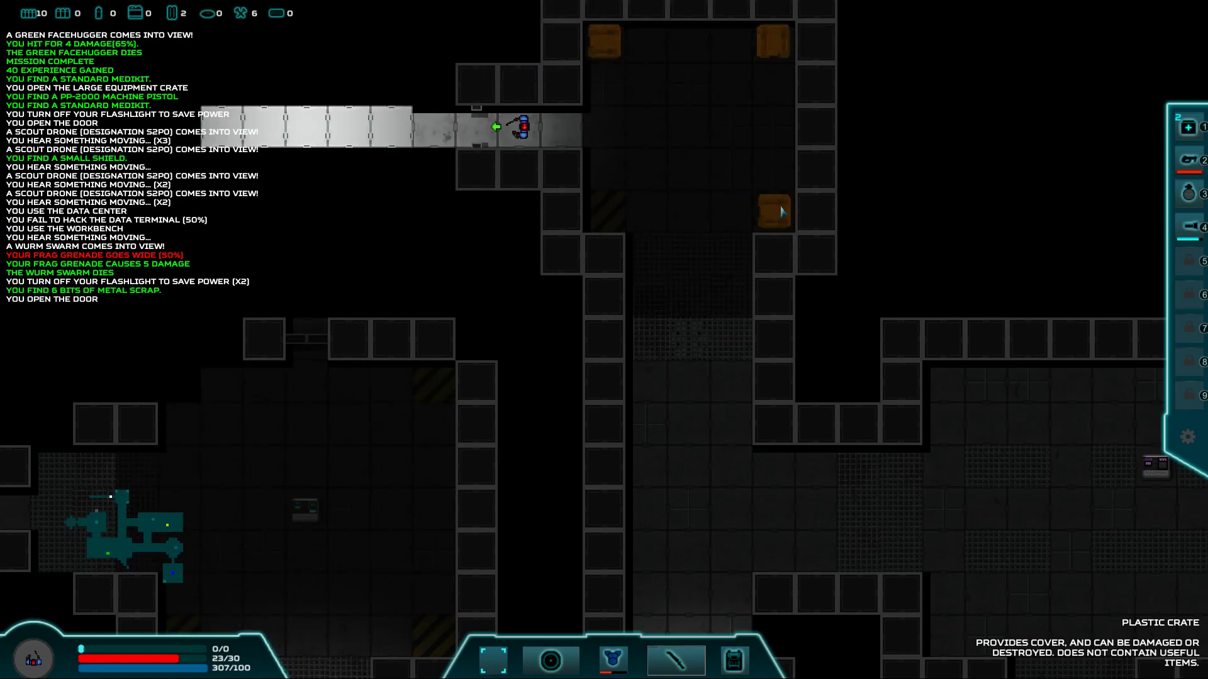
key(Left)
key(Left)
key(Left)
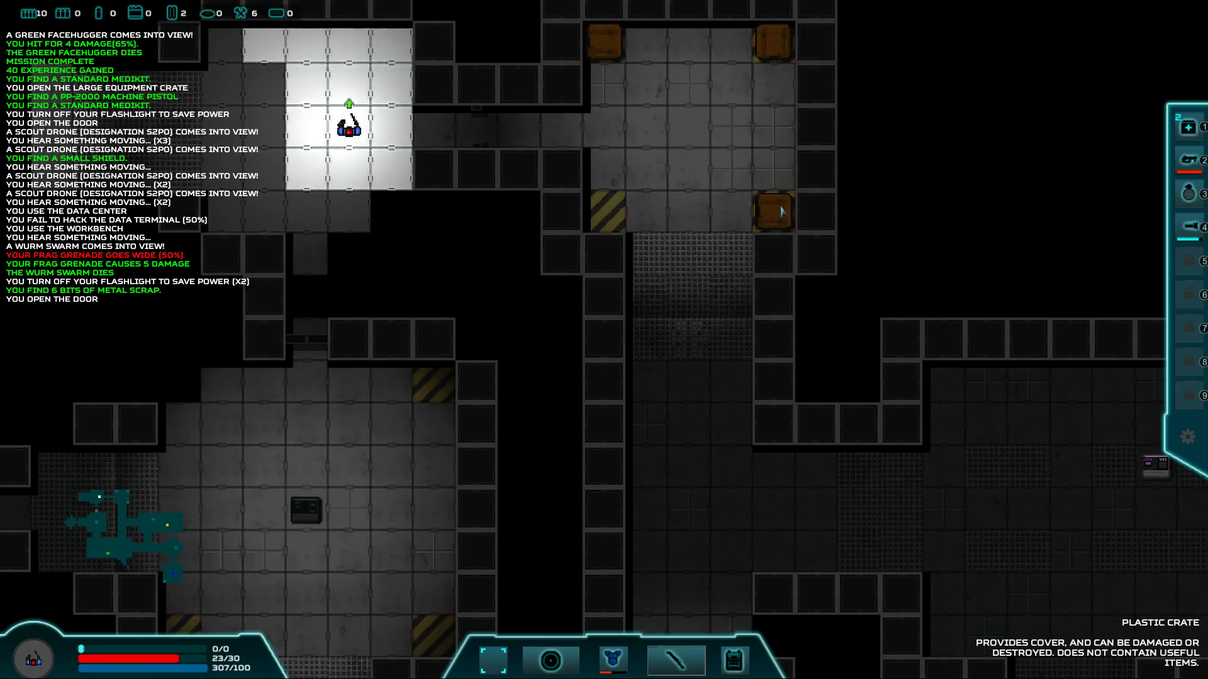
key(Left)
key(Left)
key(Left)
key(Left)
key(Left)
key(Left)
key(Left)
key(Left)
key(Left)
- Go through the bottom door, past the already-activated generator, into the lower corridor
key(Down)
key(Left)
key(Down)
key(Down)
key(Down)
key(Down)
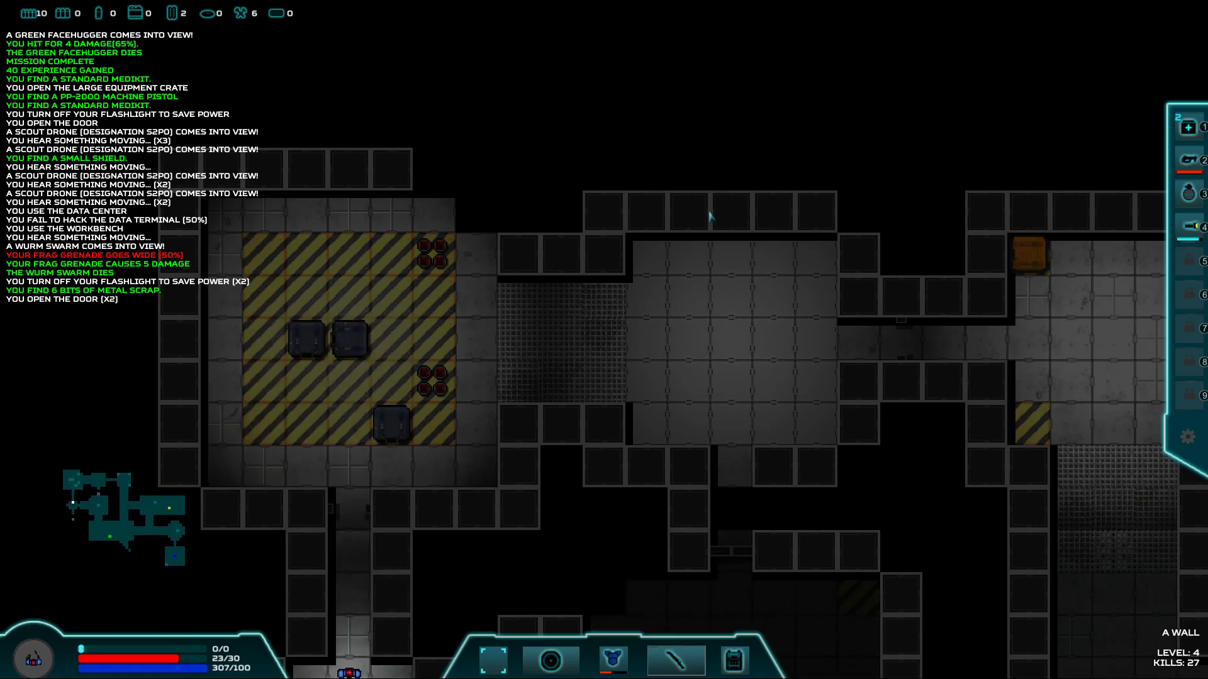
key(Down)
key(Down)
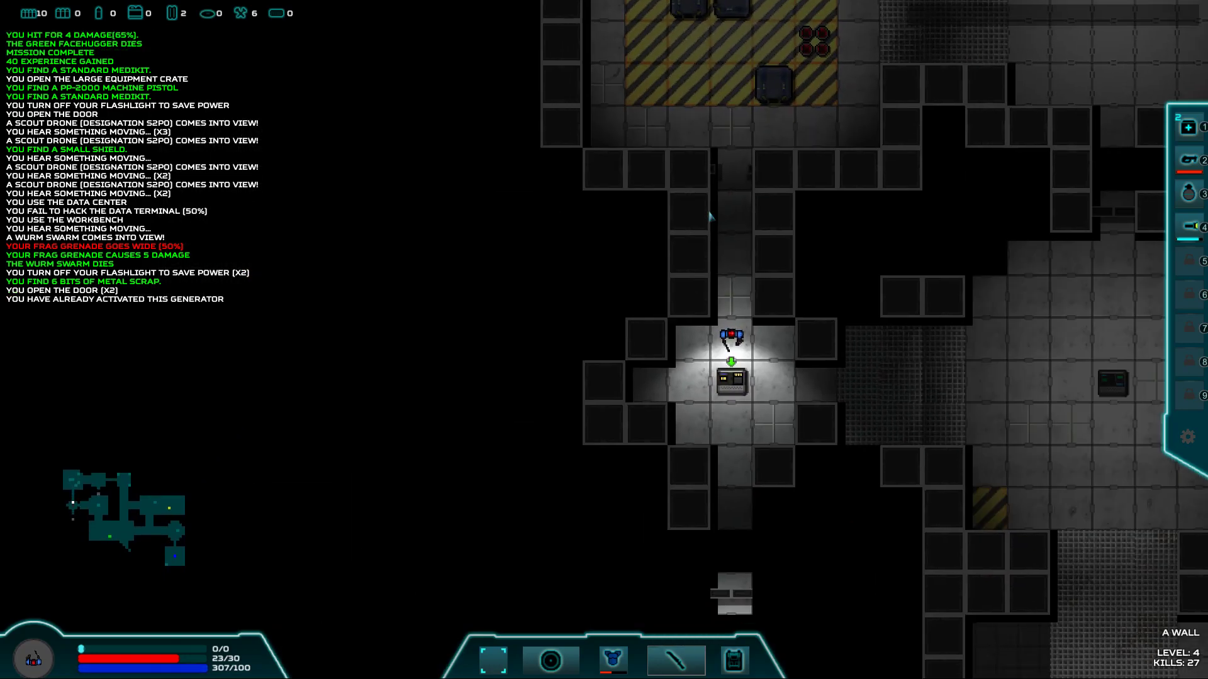
key(Down)
key(Down)
key(Right)
key(Down)
key(Down)
key(Down)
key(Down)
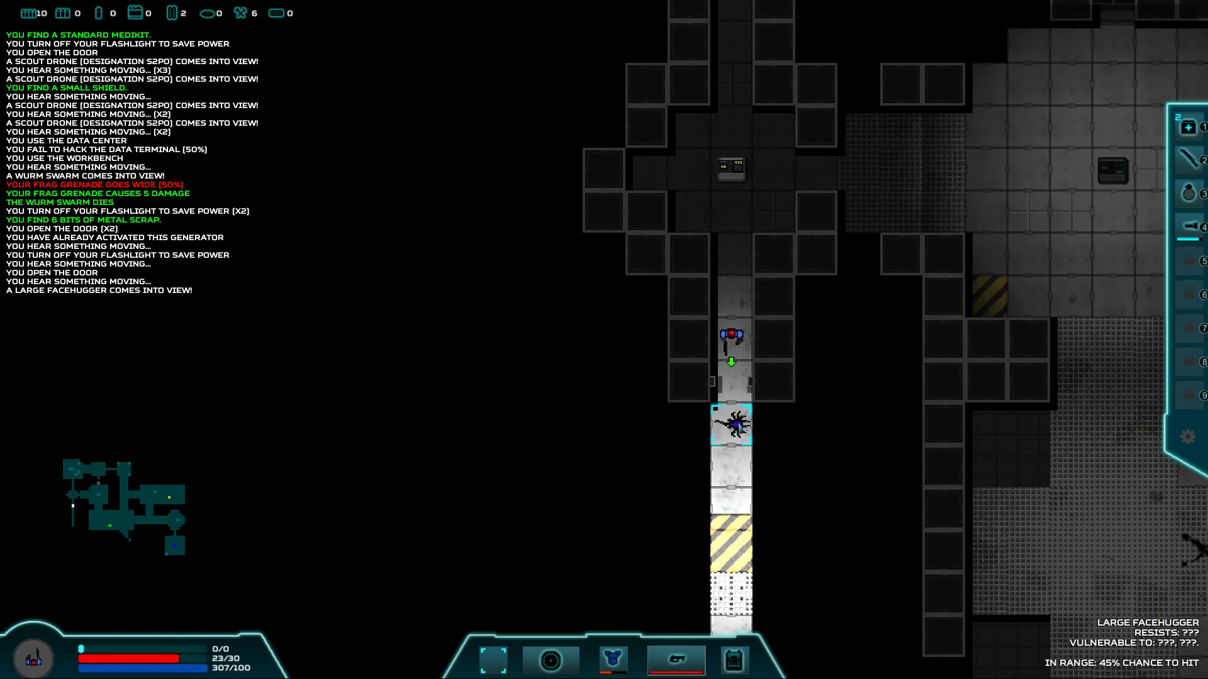
- Kill the Large Facehugger (kills 28) and step down into the lit room
click(739, 425)
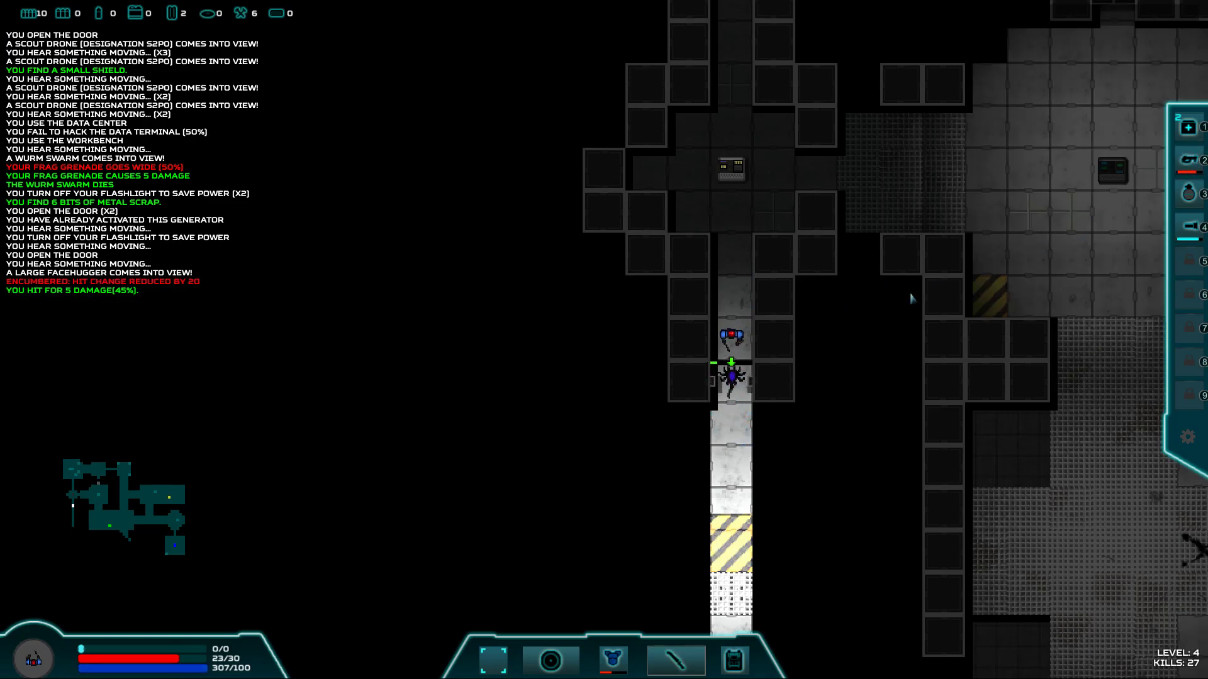
click(733, 380)
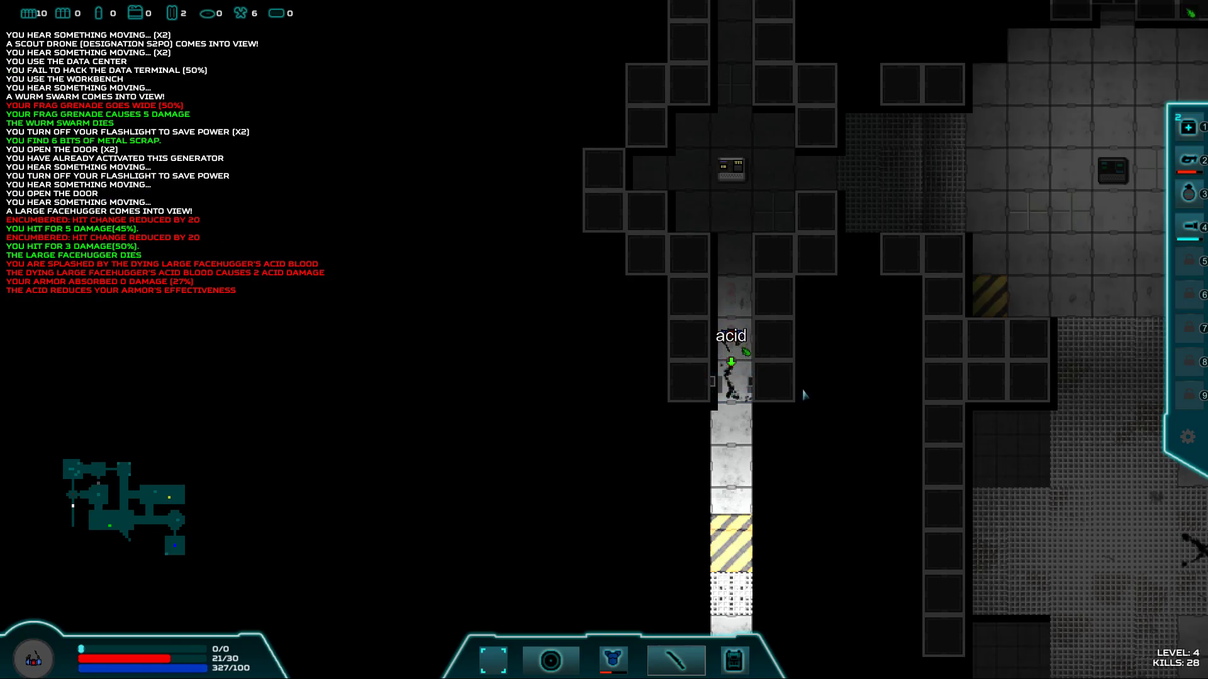
key(Down)
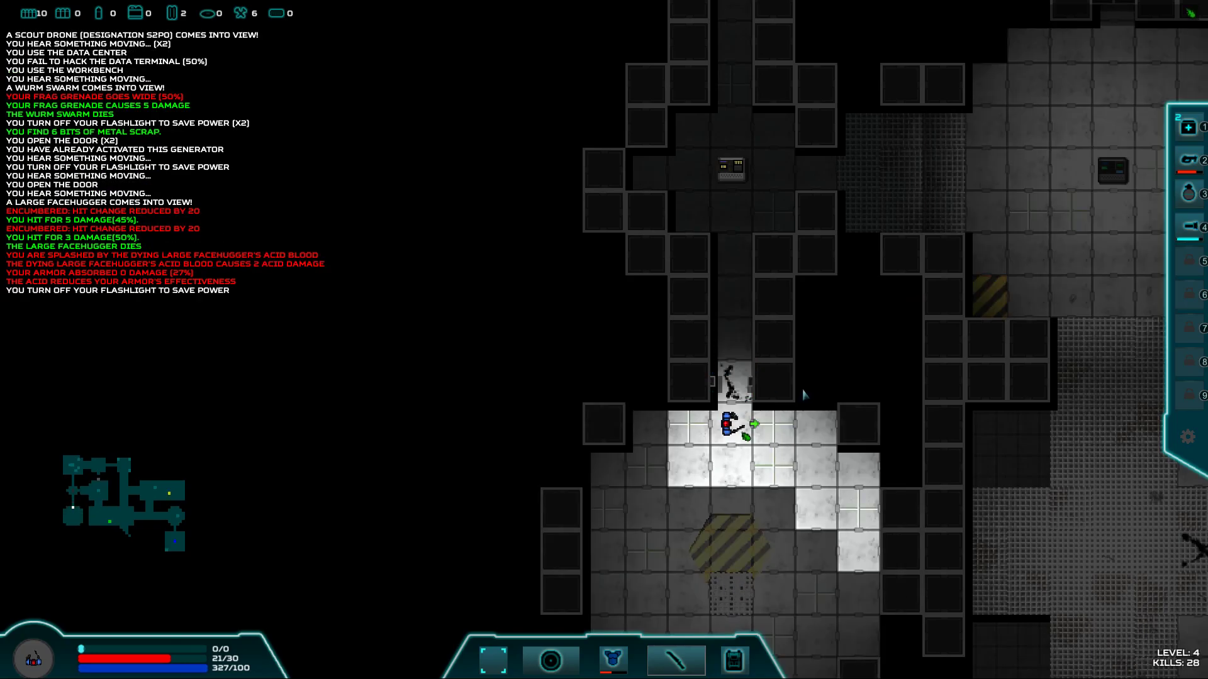
key(Down)
key(Down)
key(Down)
key(Down)
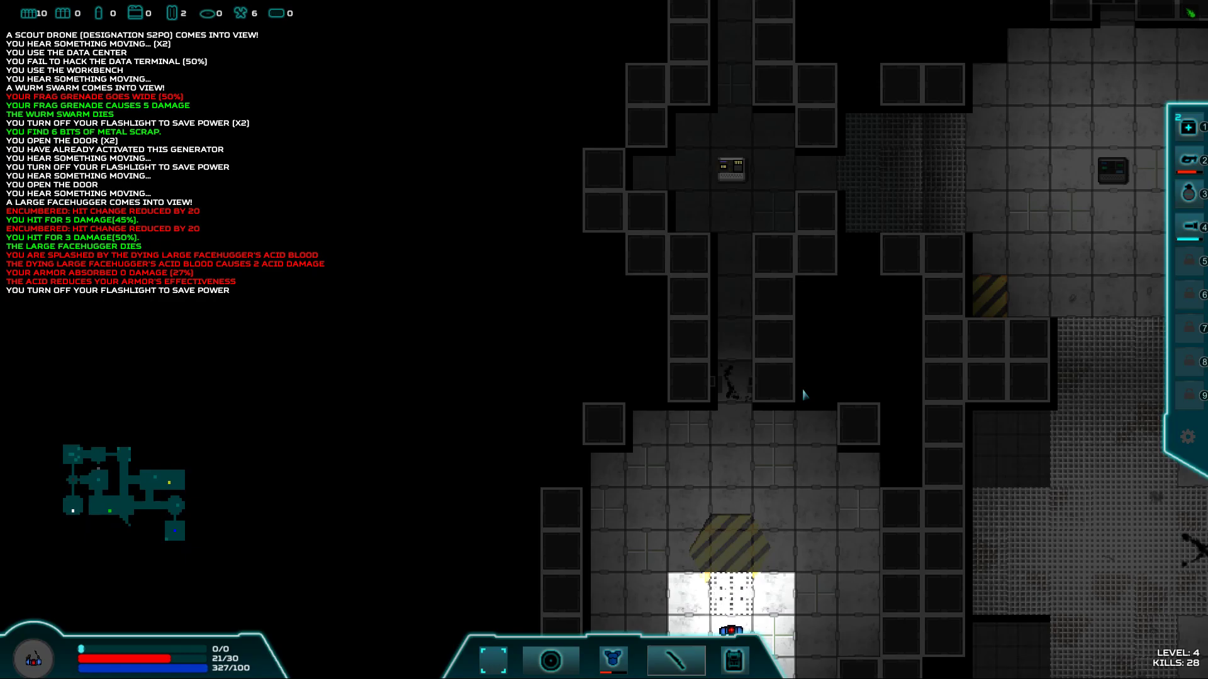
- Move back up through the doorway and walk into the room on the right
key(Up)
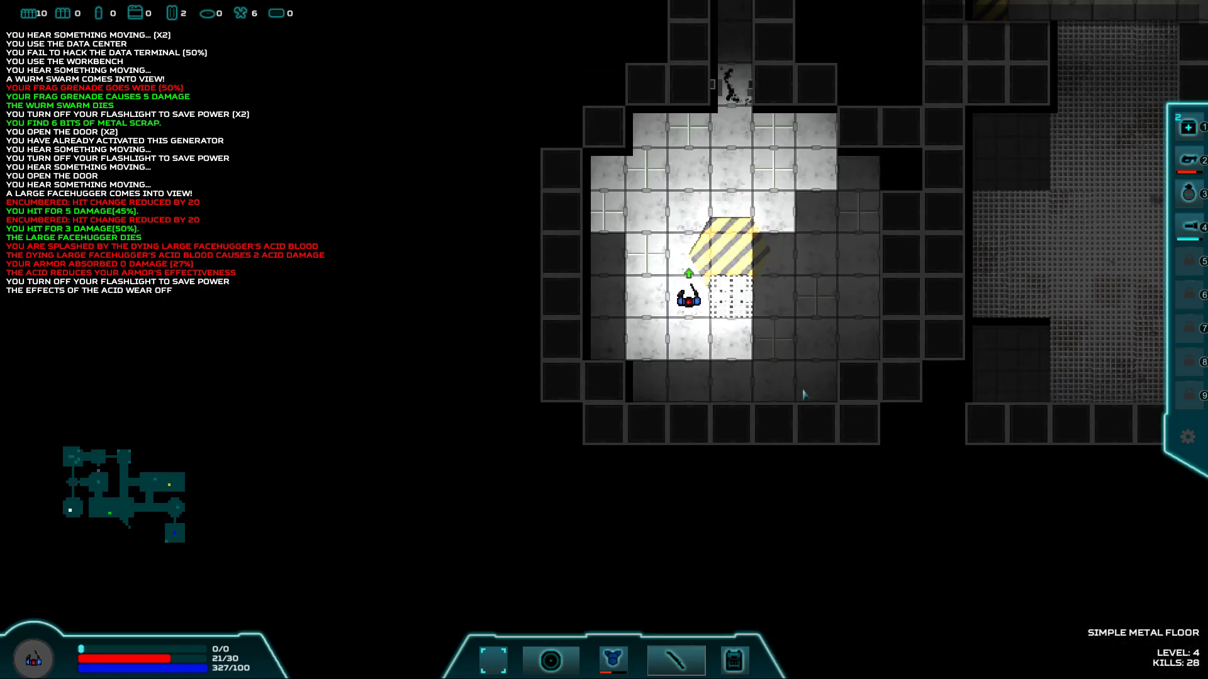
key(Up)
key(Up)
key(Up)
key(Up)
key(Up)
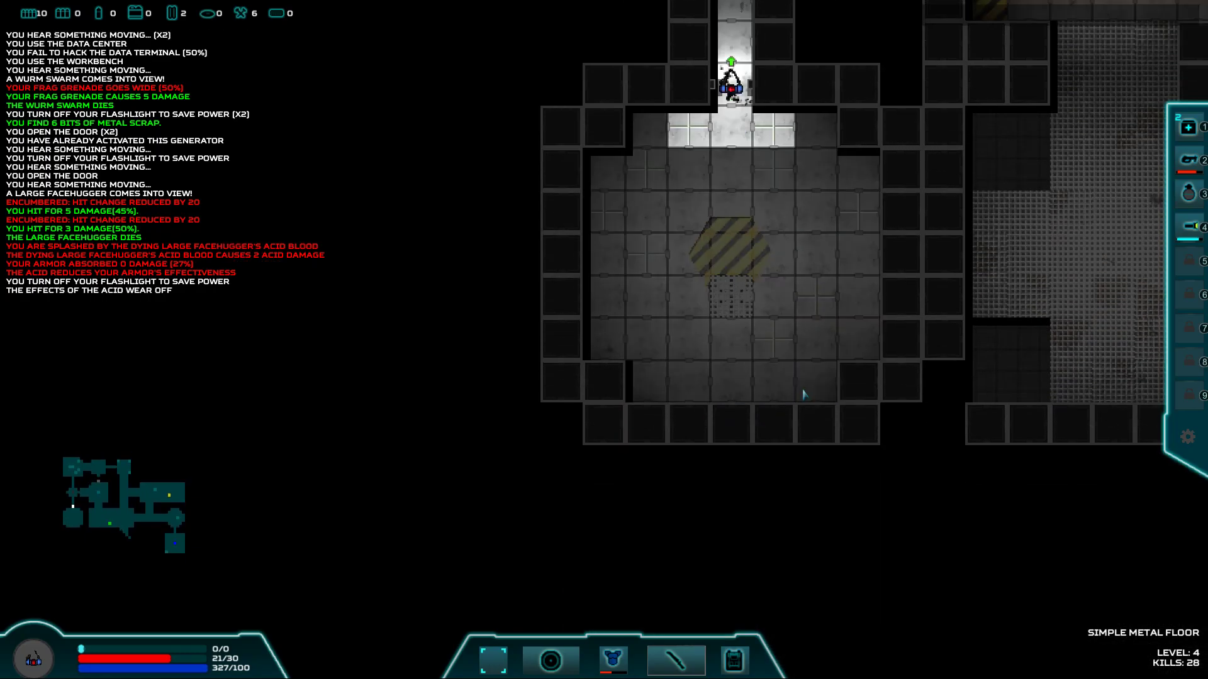
key(Up)
key(Up)
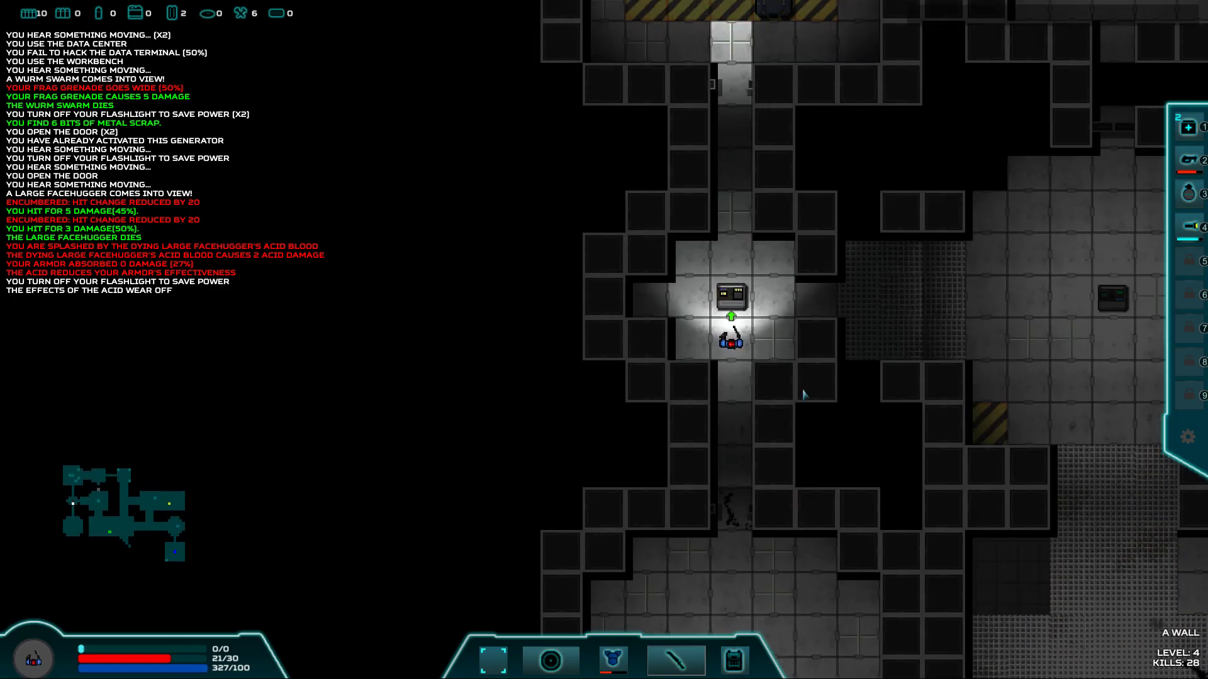
click(1028, 340)
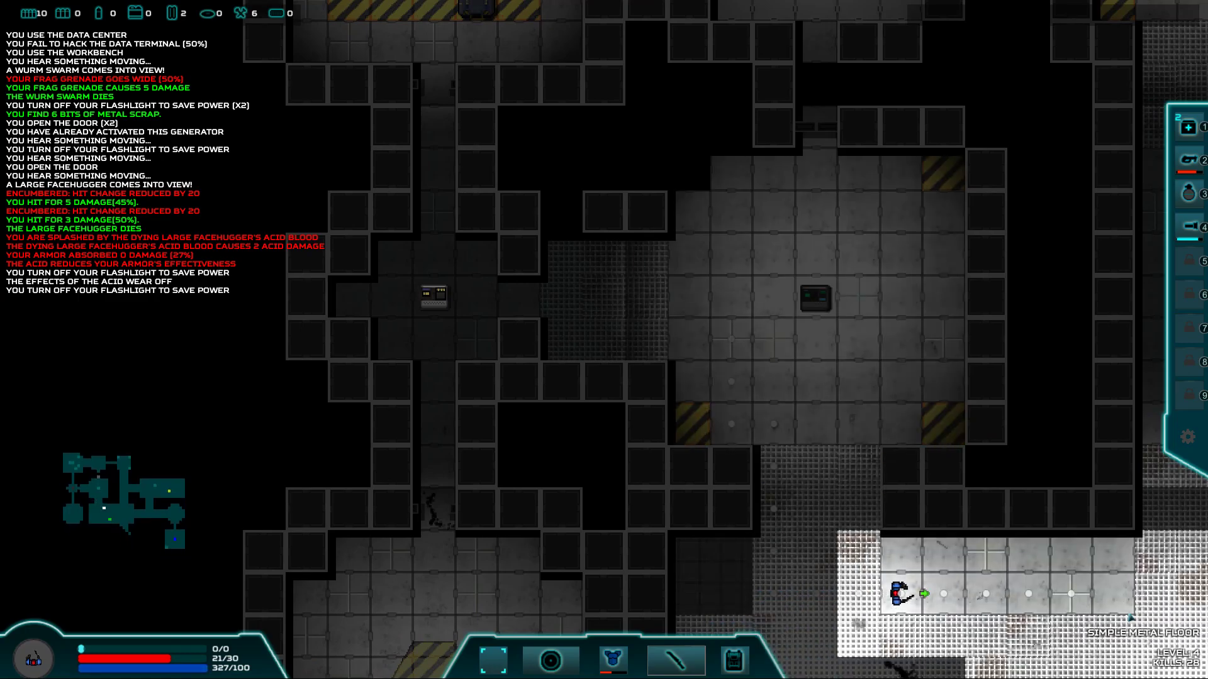
- Check the level overview map, then search the empty equipment crate
key(m)
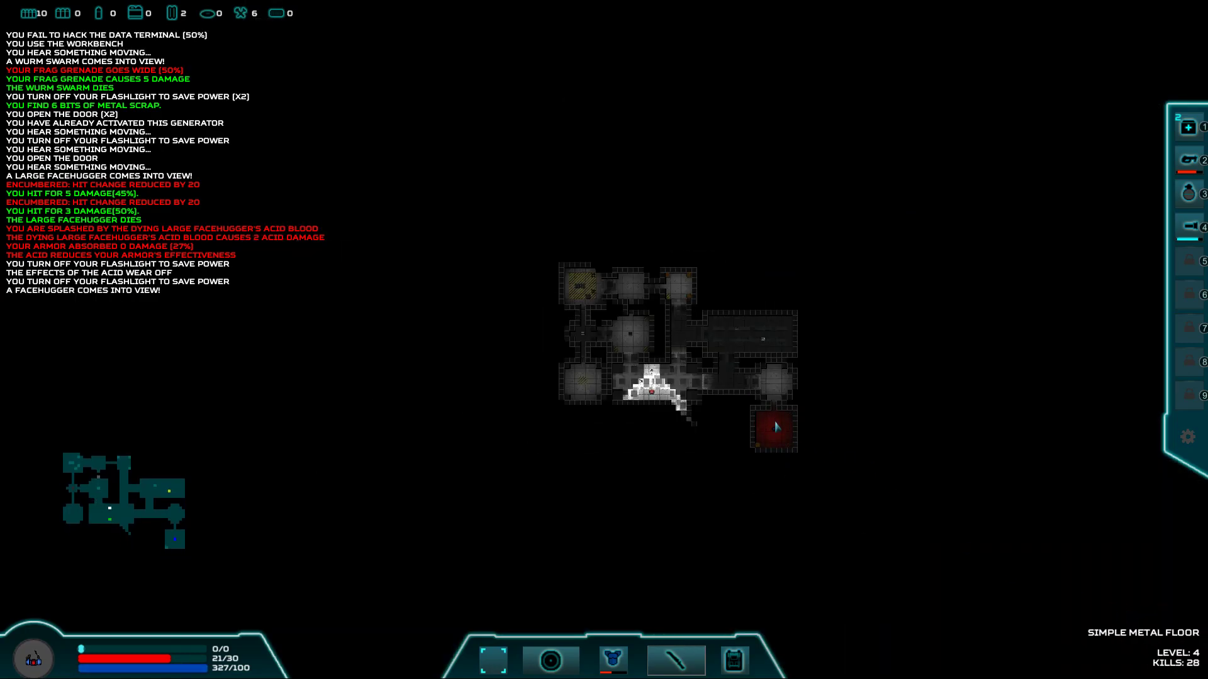
key(m)
key(m)
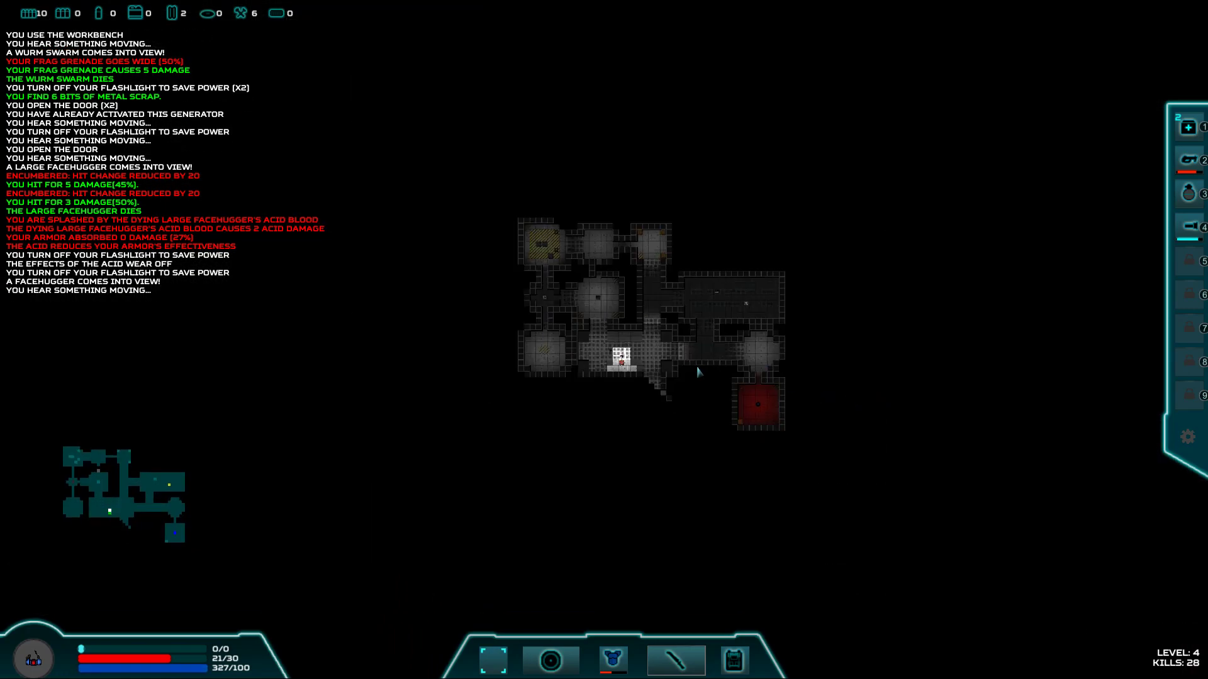
key(m)
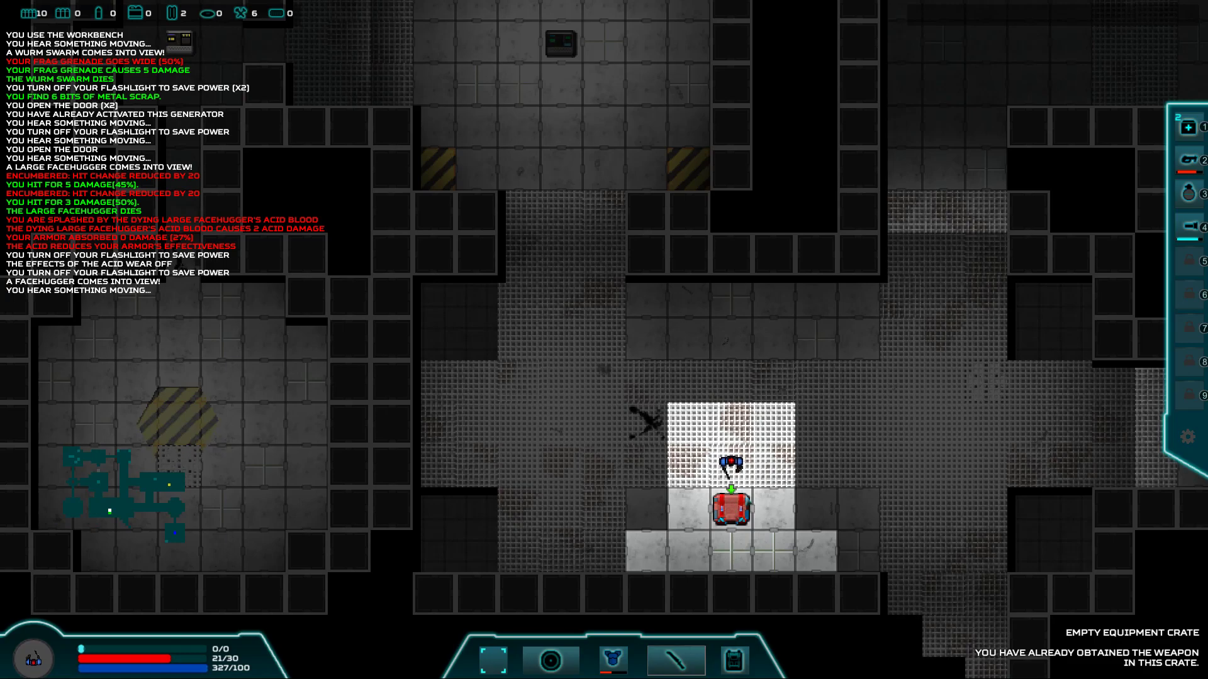
click(731, 508)
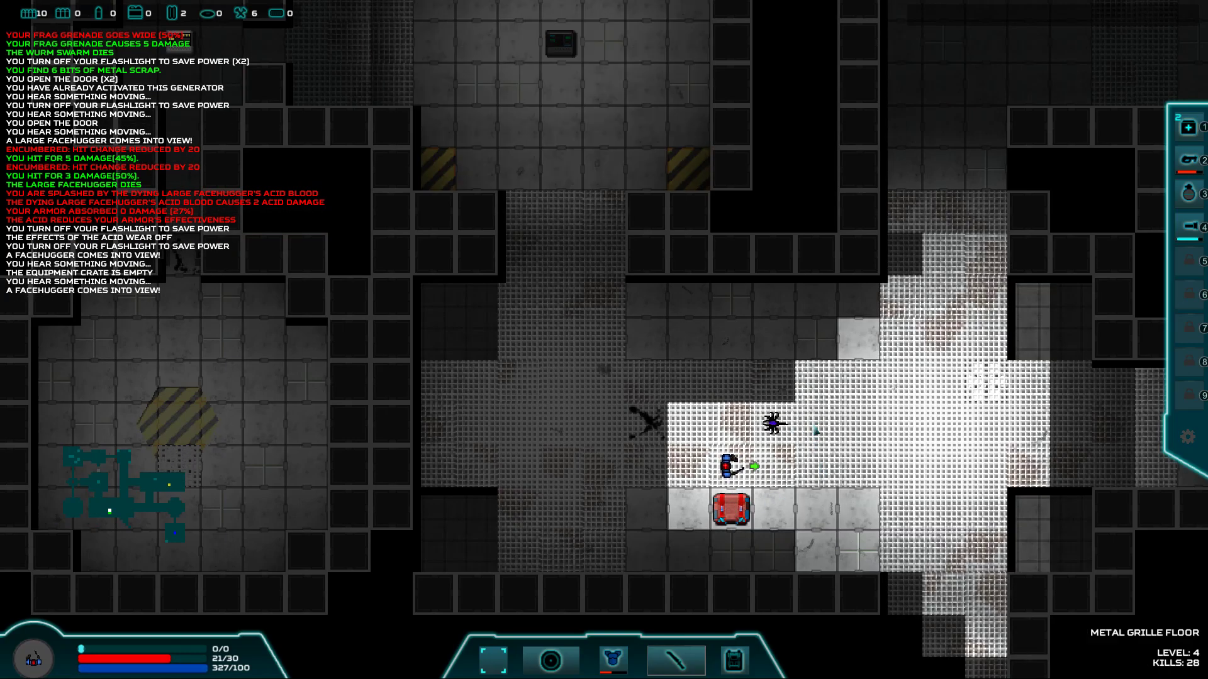
- Kill the facehugger (kills 29), enter the red teleporter room, and teleport to level 5
key(Up)
key(Up)
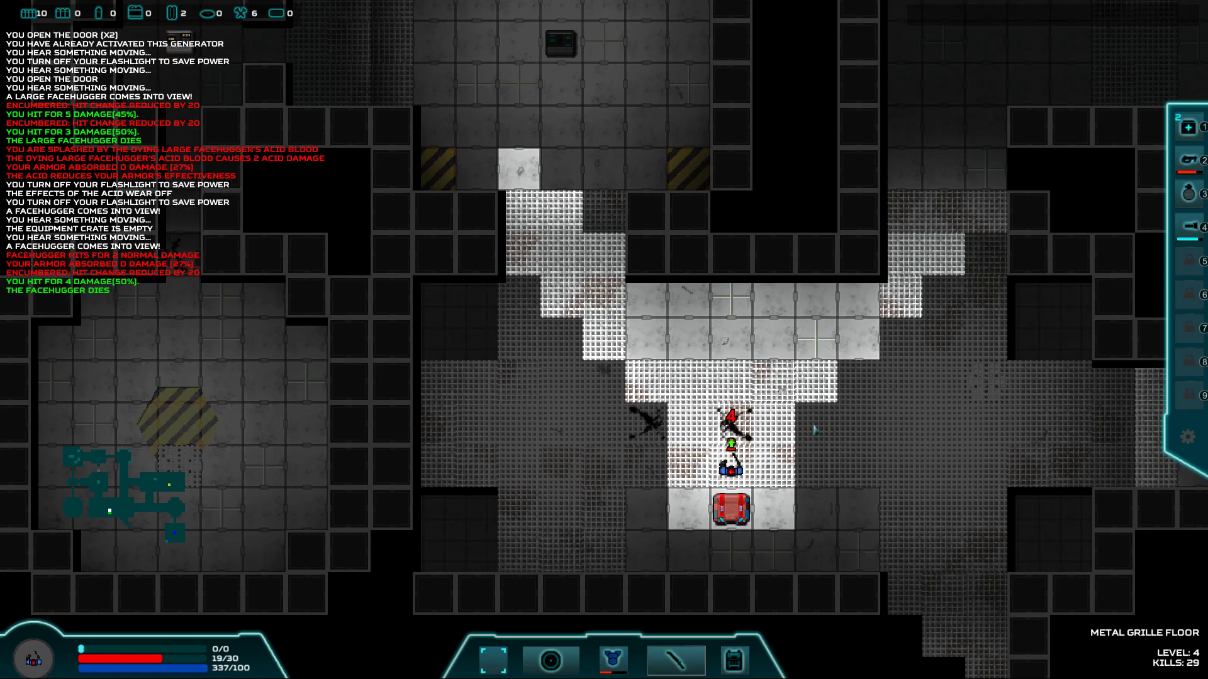
key(Right)
click(1069, 444)
scroll(1076, 453, down, 3)
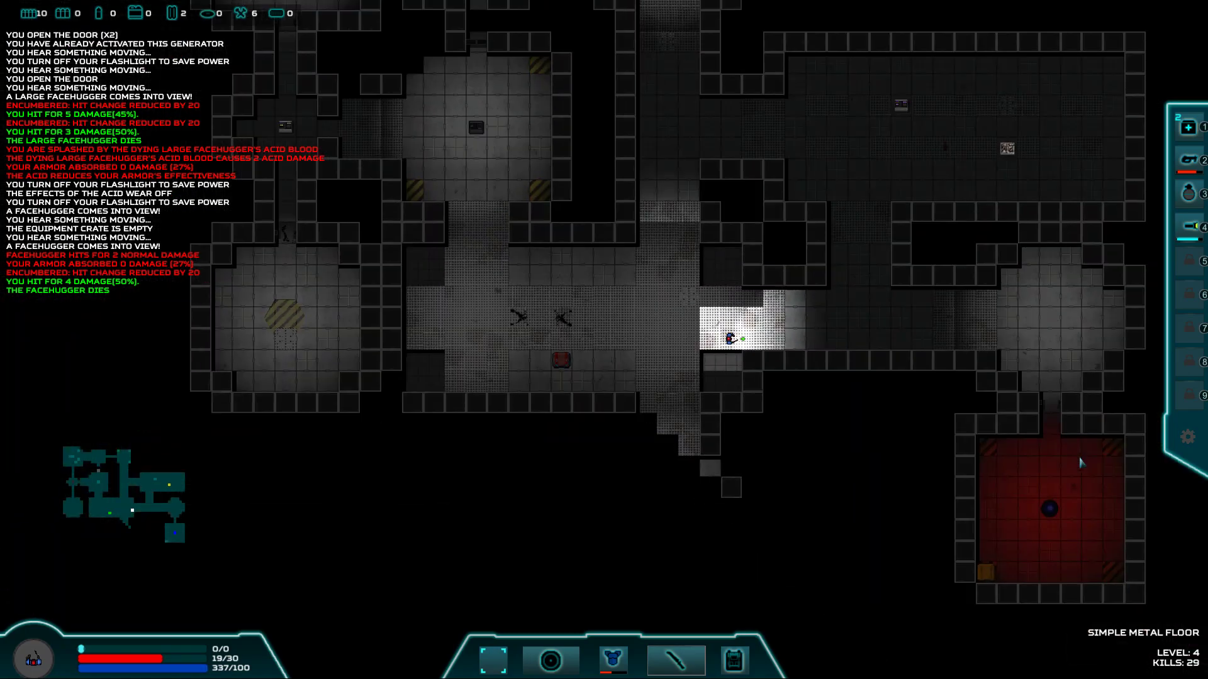
click(1054, 457)
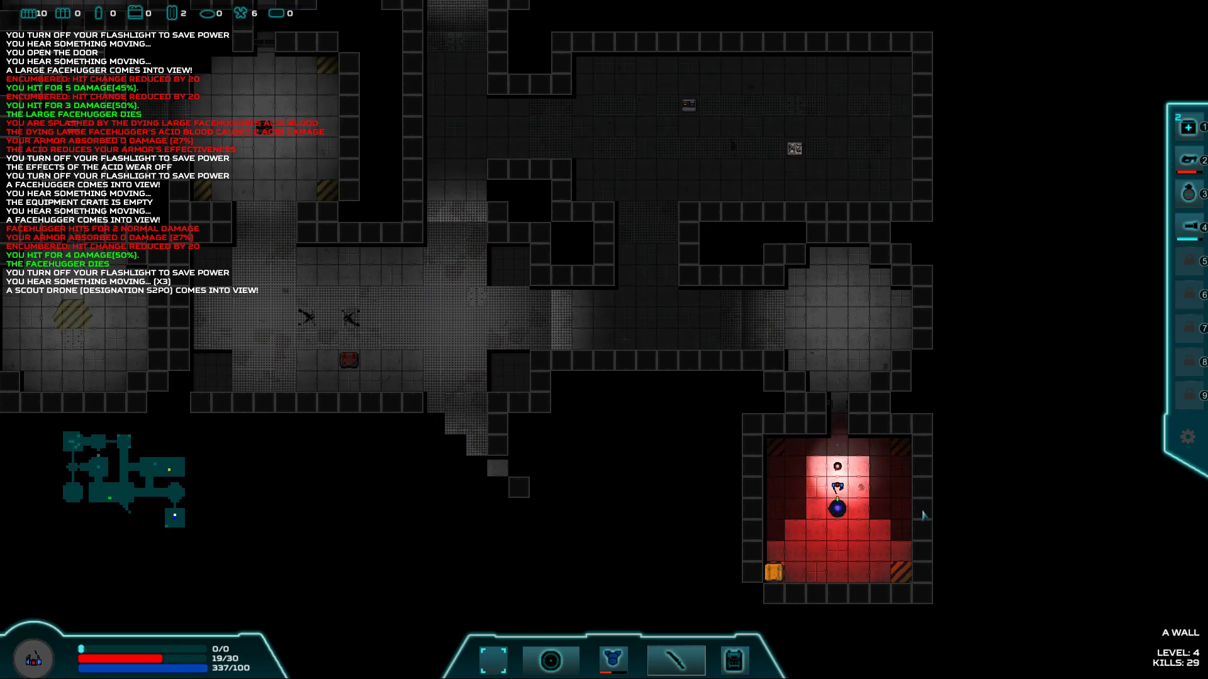
click(656, 356)
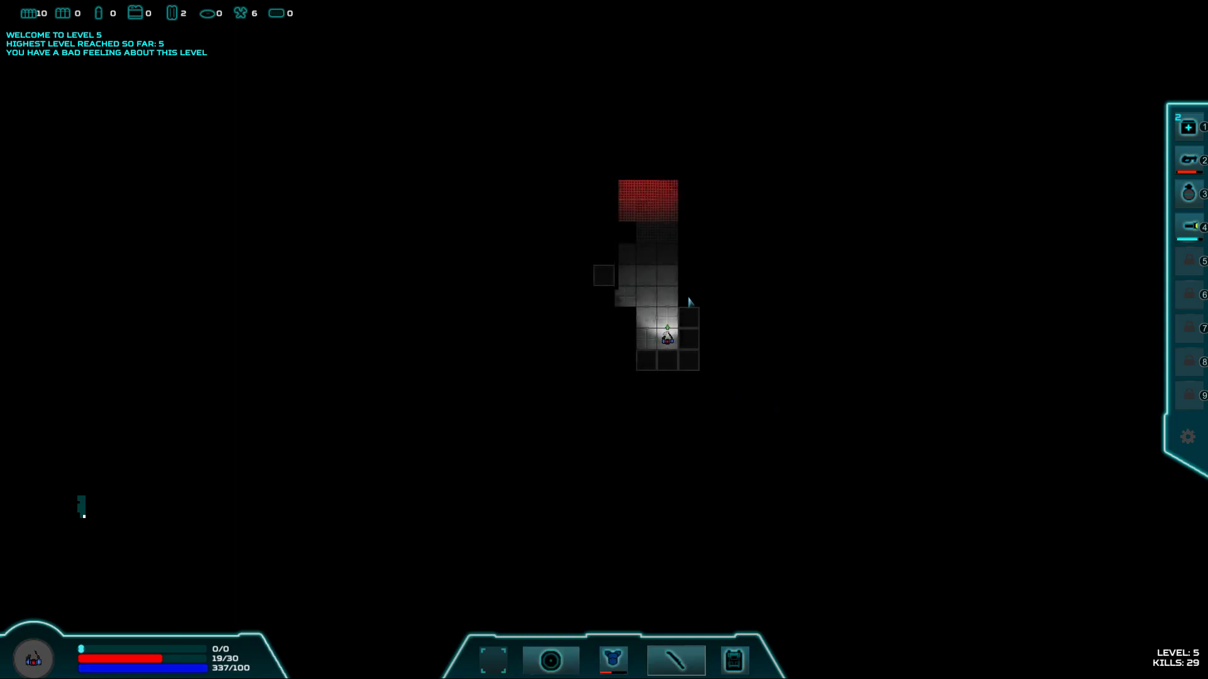
scroll(688, 301, up, 3)
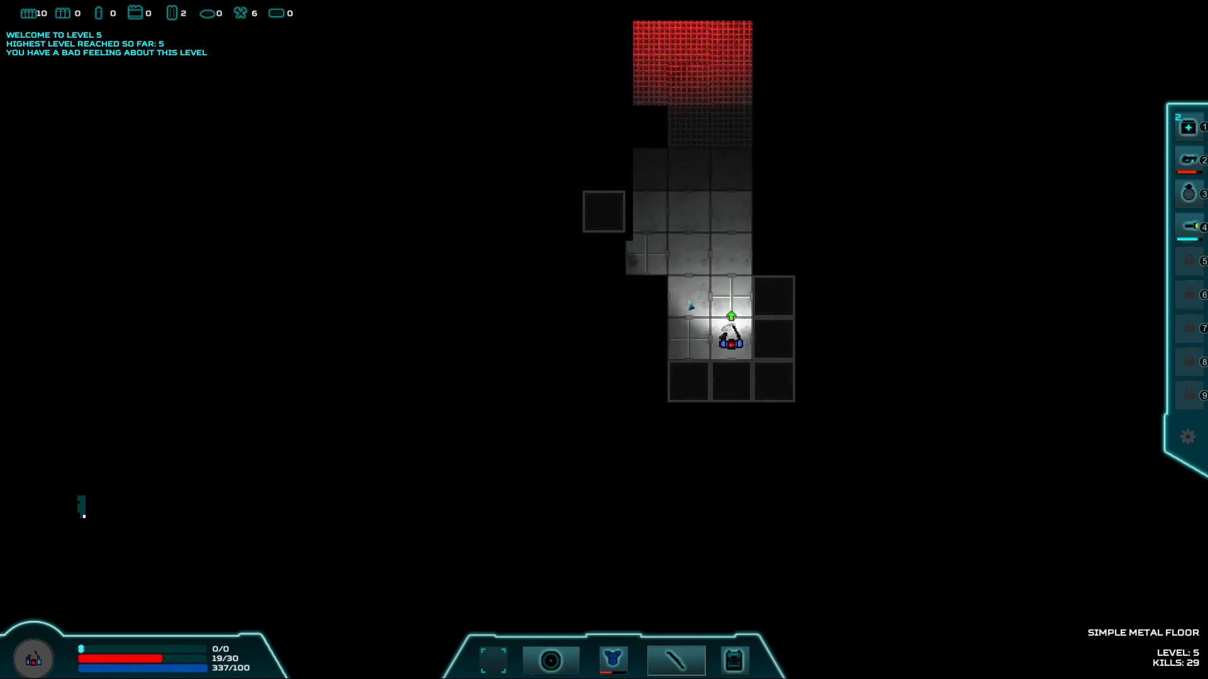
- Walk up the level 5 corridor to the workbench and use it, repairing armor with 6 scrap
key(w)
key(w)
key(w)
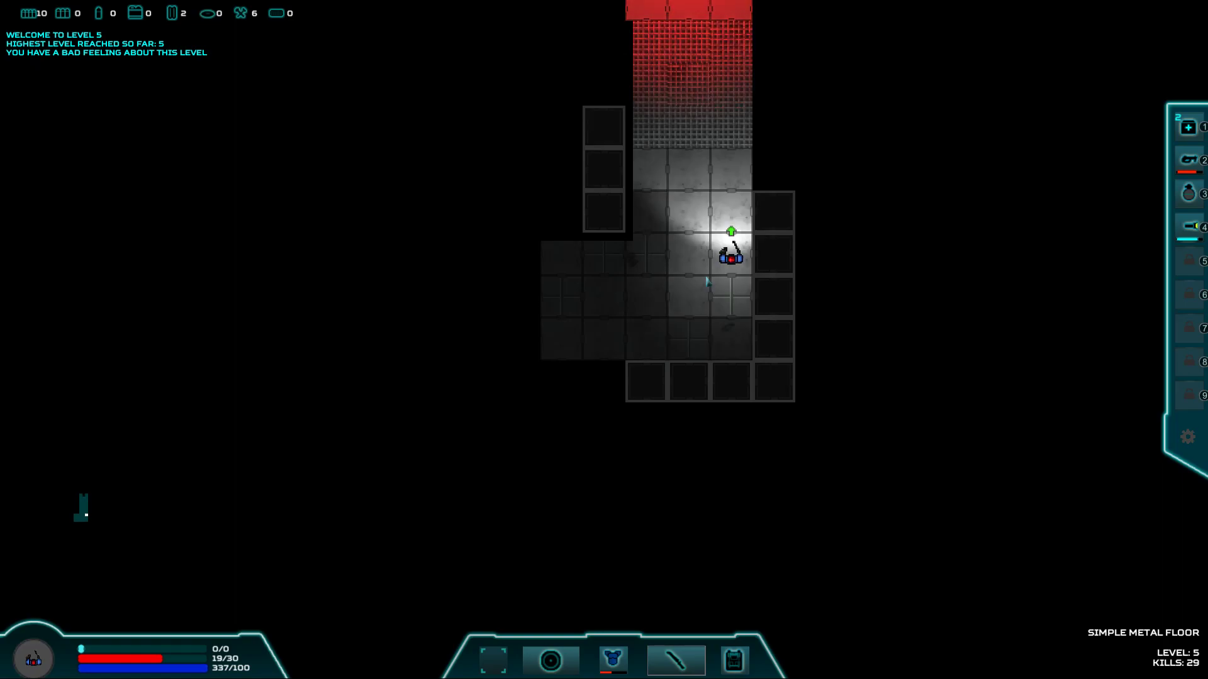
key(w)
key(f)
key(w)
key(w)
key(w)
key(w)
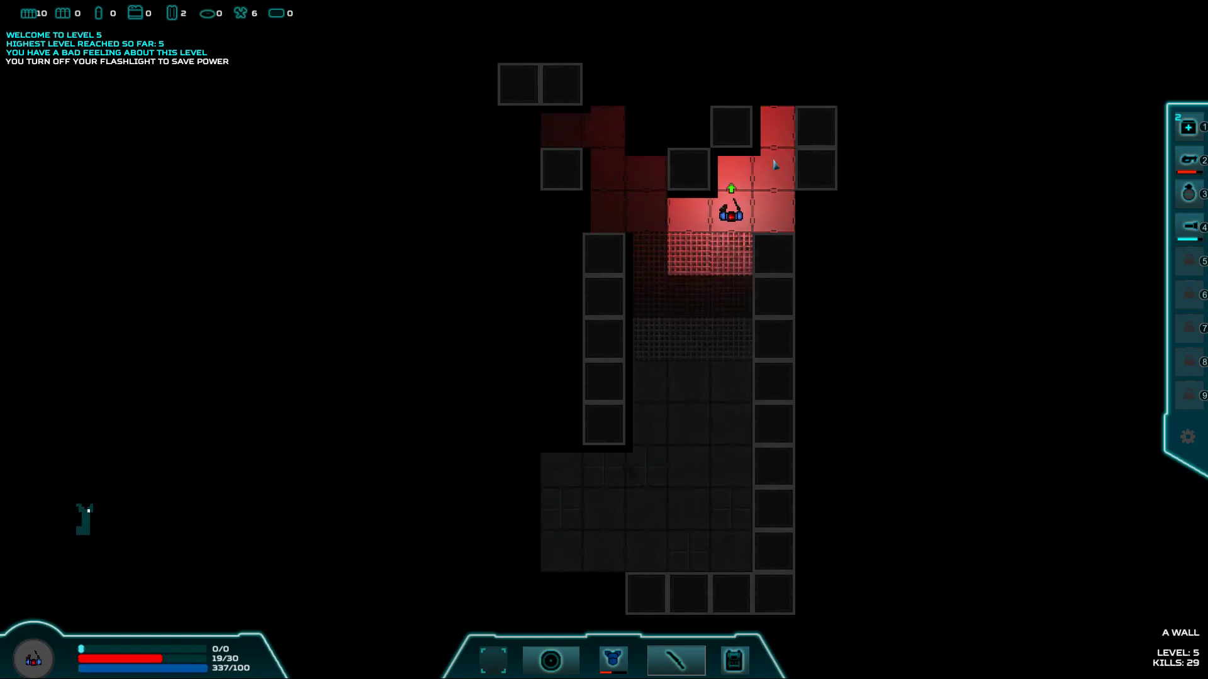
key(d)
key(w)
key(w)
key(w)
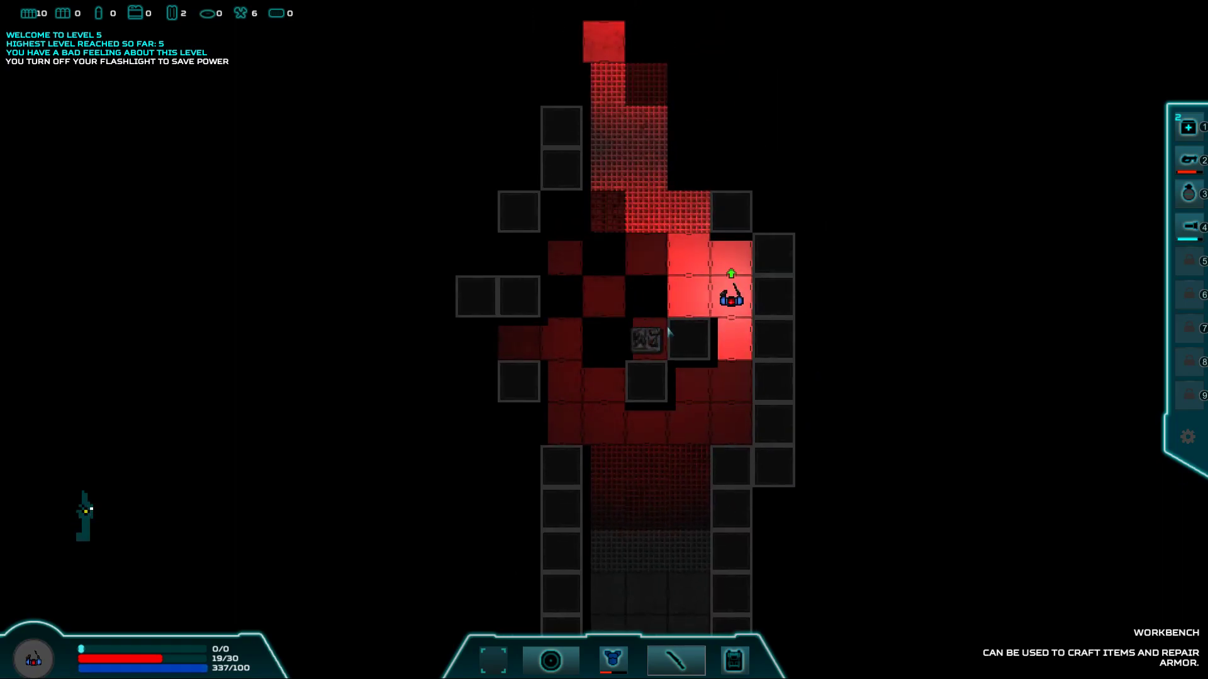
key(a)
key(a)
key(e)
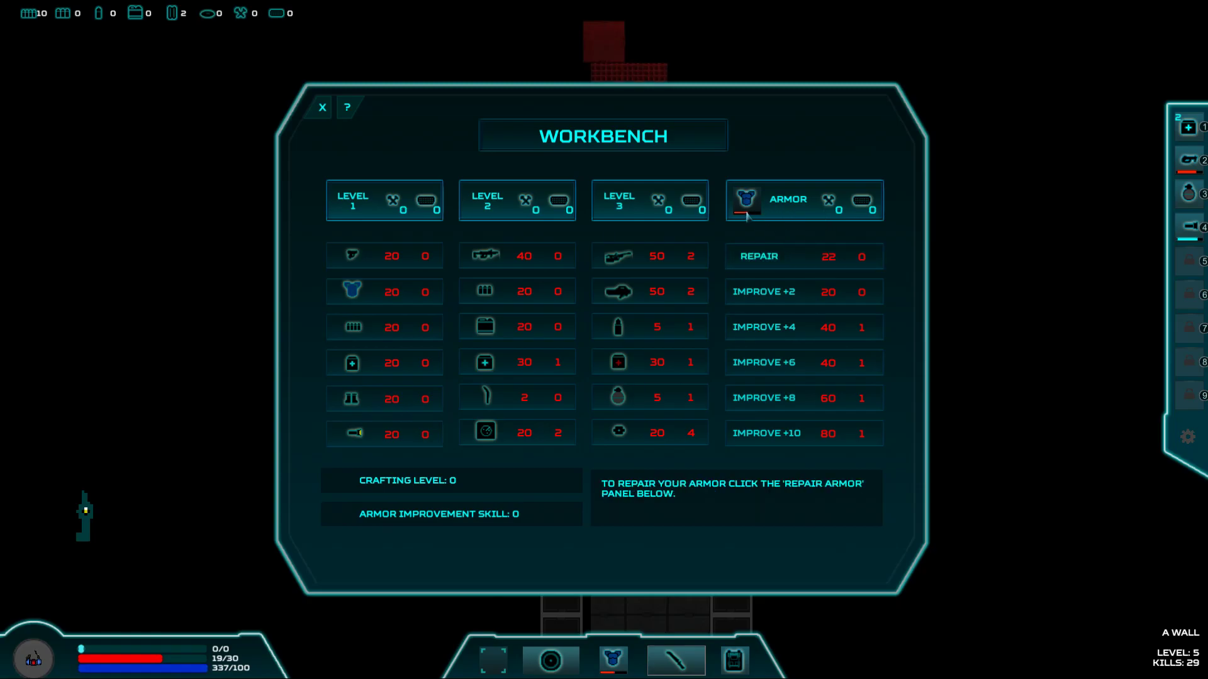
- Close the workbench, then walk north past the hazard tile and crate to the data terminal
key(Escape)
key(w)
key(w)
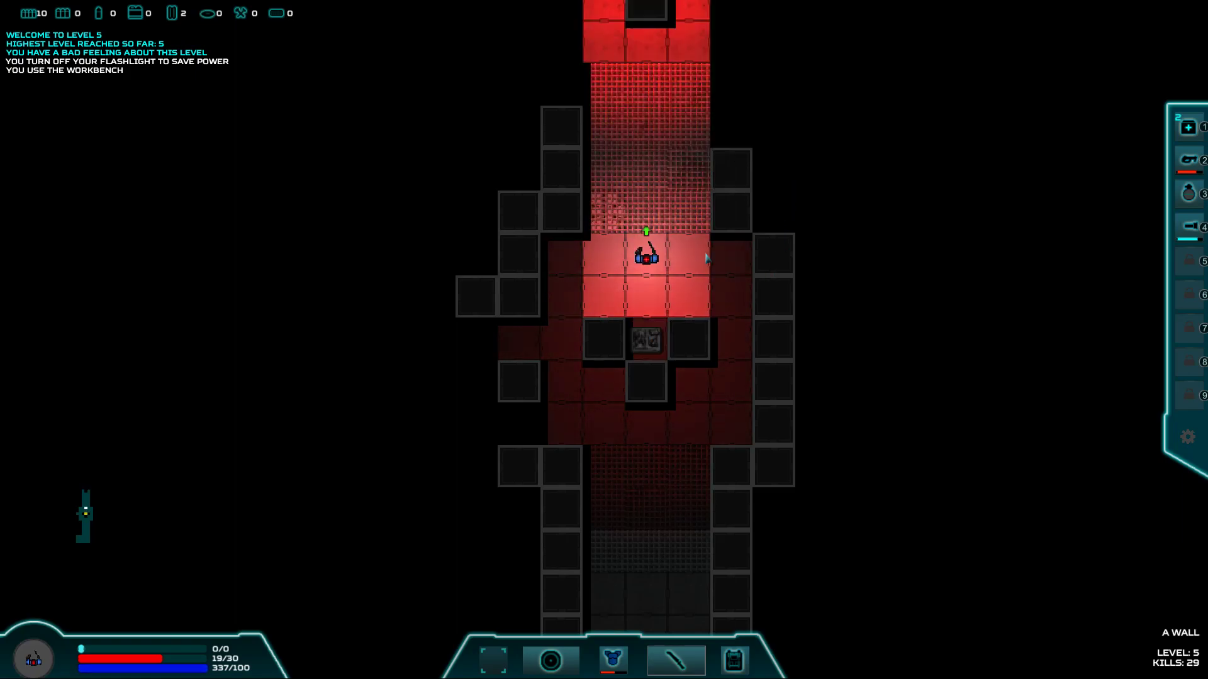
key(w)
key(w)
key(w)
key(w)
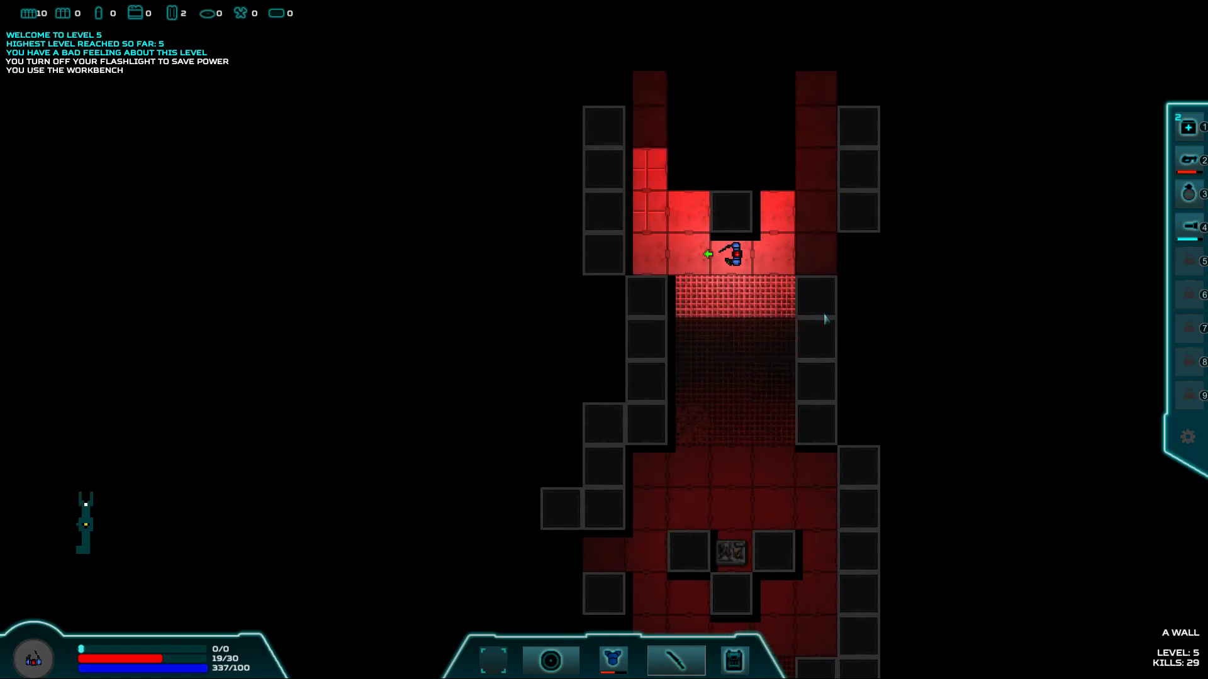
key(d)
key(d)
key(w)
key(w)
key(w)
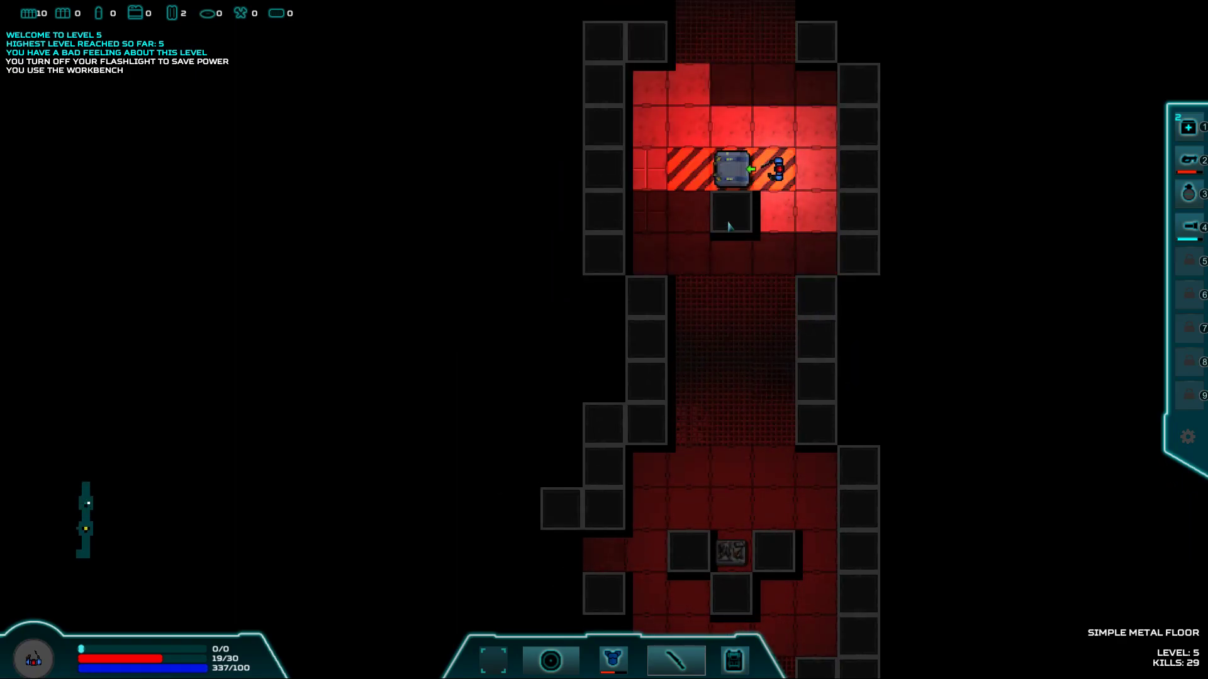
key(a)
key(w)
key(w)
key(w)
key(w)
key(w)
key(w)
- Hack the terminal to reveal 10 small crates and one large crate, then dismiss the Equipment Data report
key(a)
key(w)
key(w)
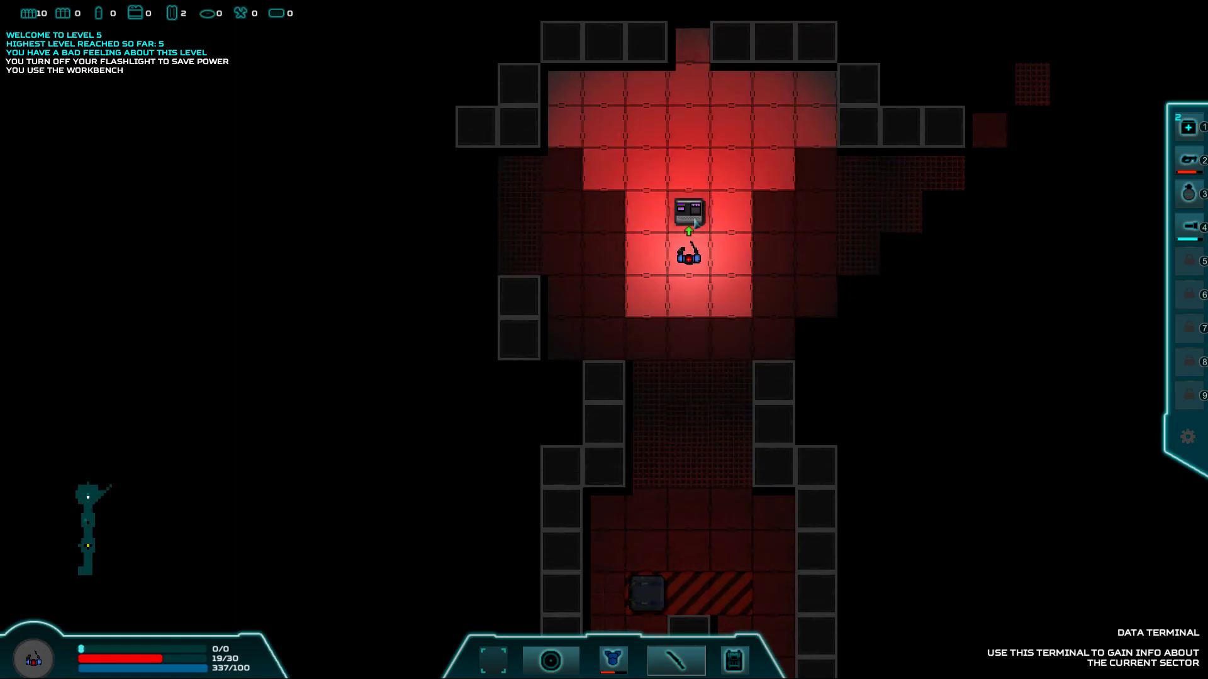
key(w)
key(1)
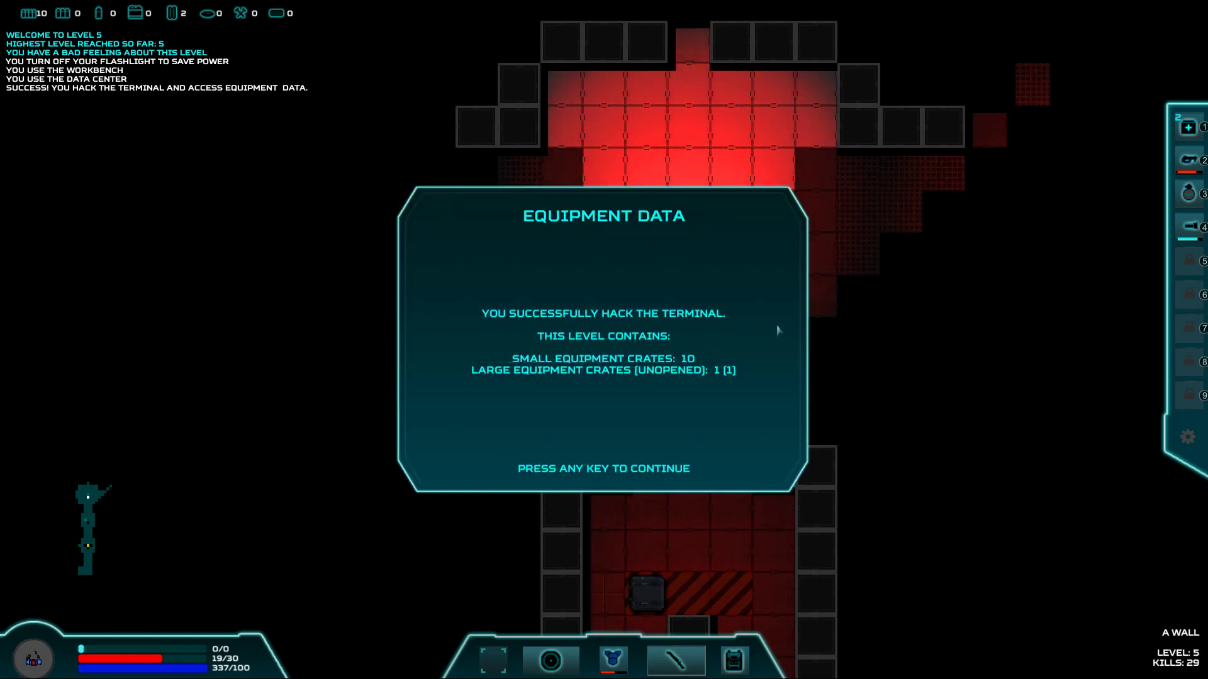
key(space)
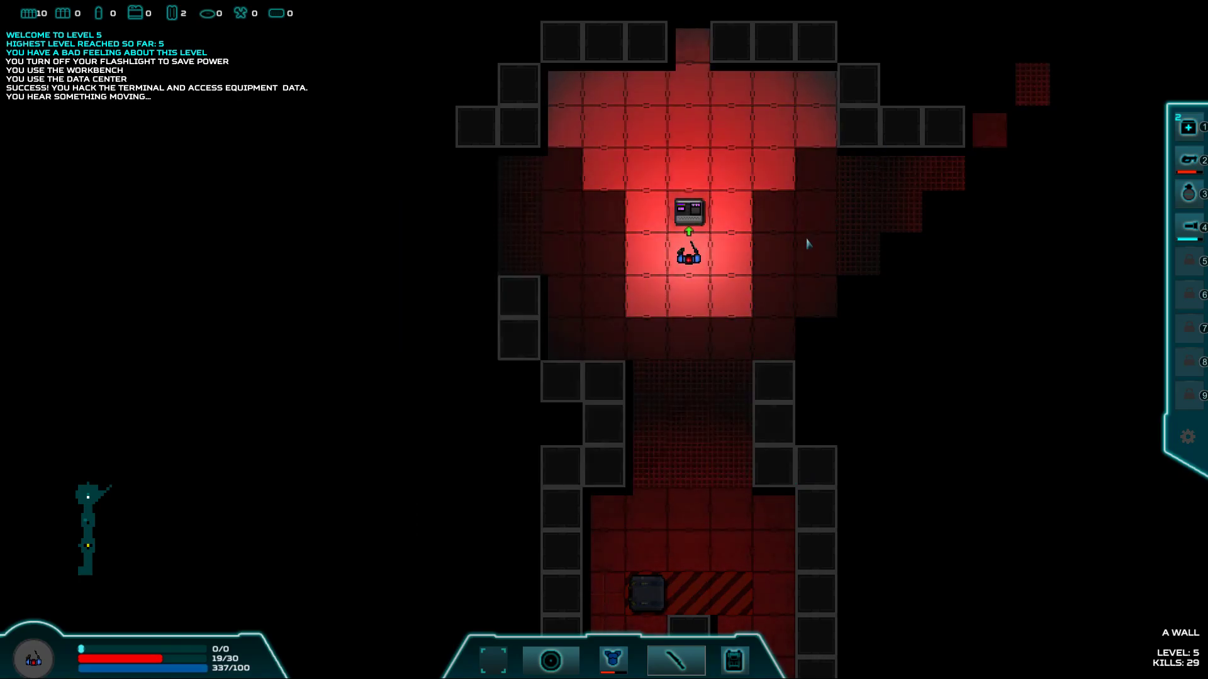
- Attack the Large Green Wurm until it dies for kill 30, as its poison kills the marine
key(d)
key(d)
click(815, 254)
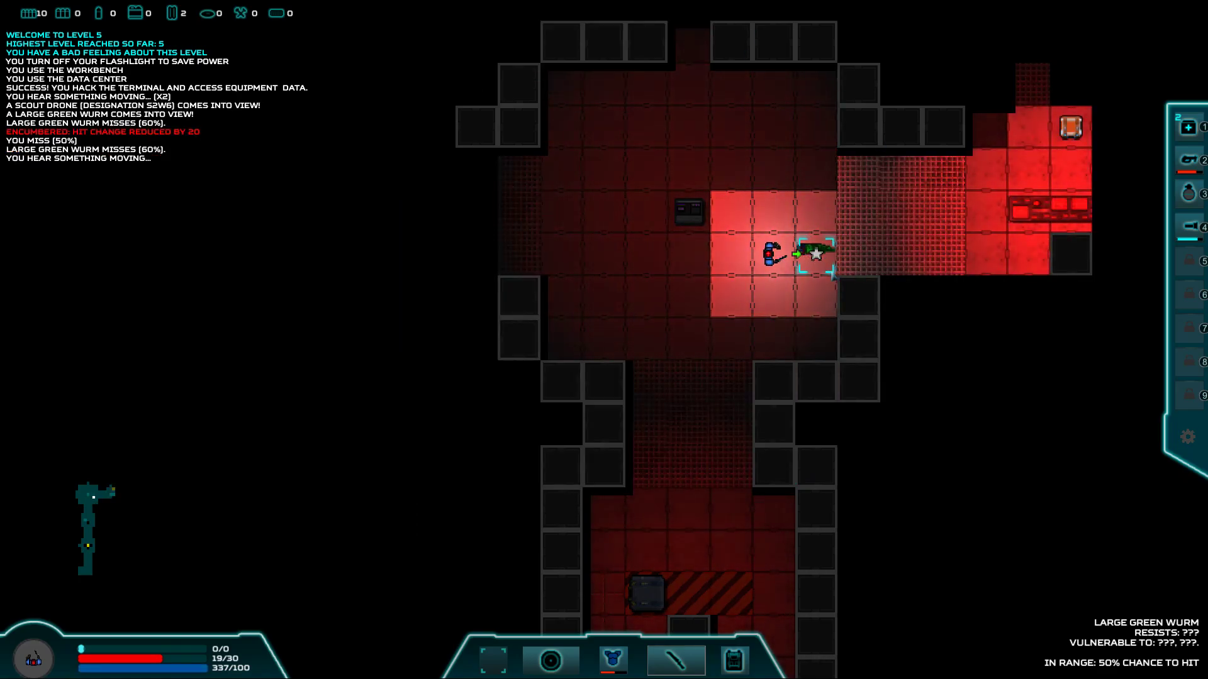
click(833, 273)
click(832, 273)
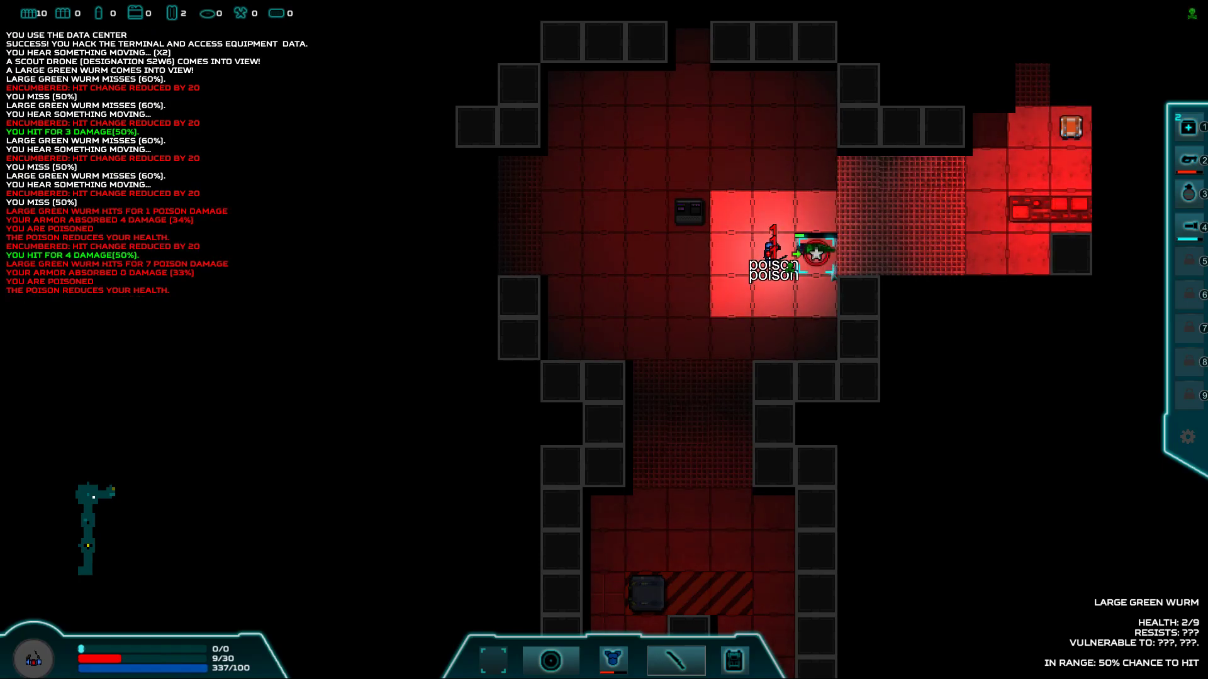
click(834, 273)
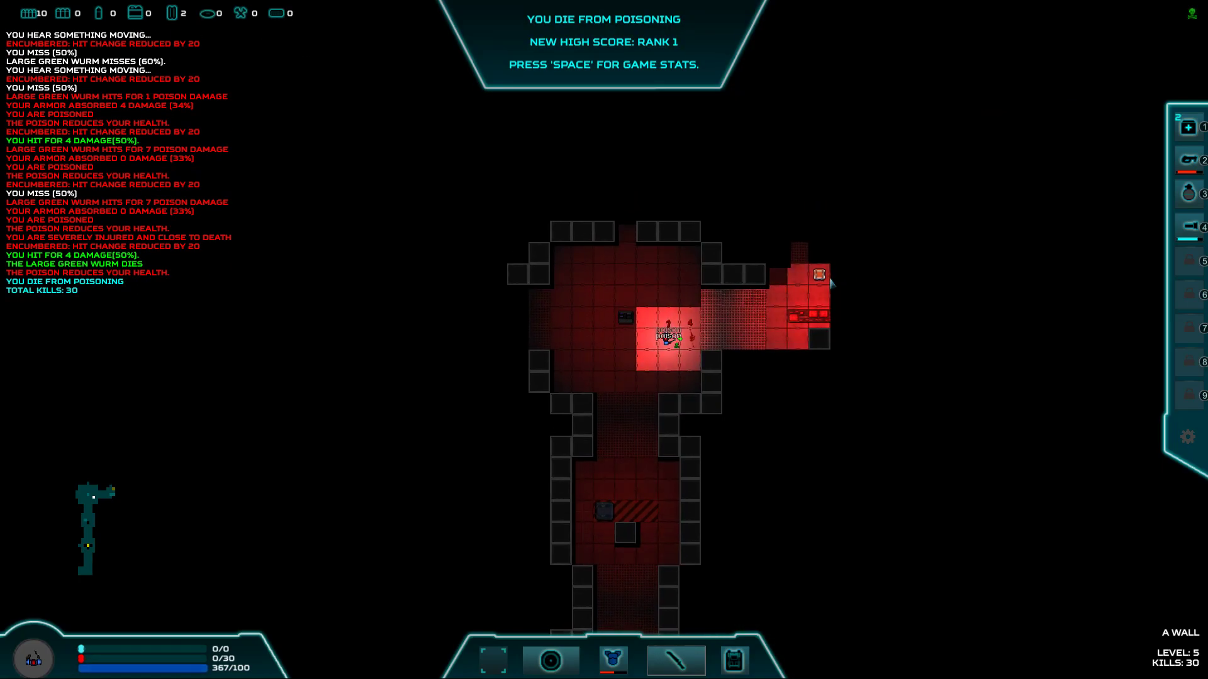